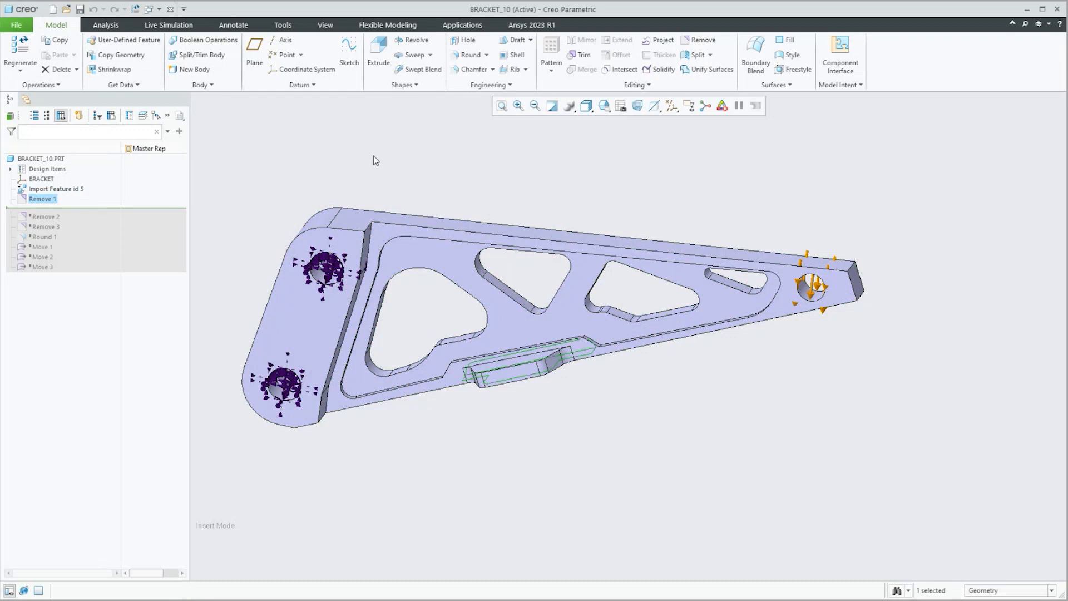
Roll the model history forward to just after Round 1 and back to just after Remove 1, undoing both moves
click(384, 25)
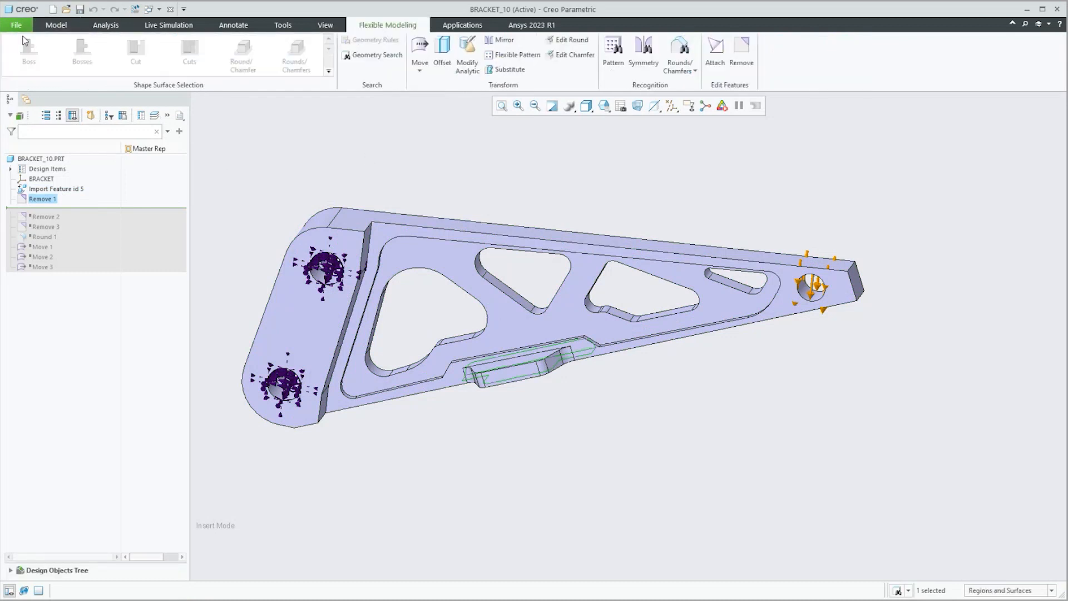
click(56, 25)
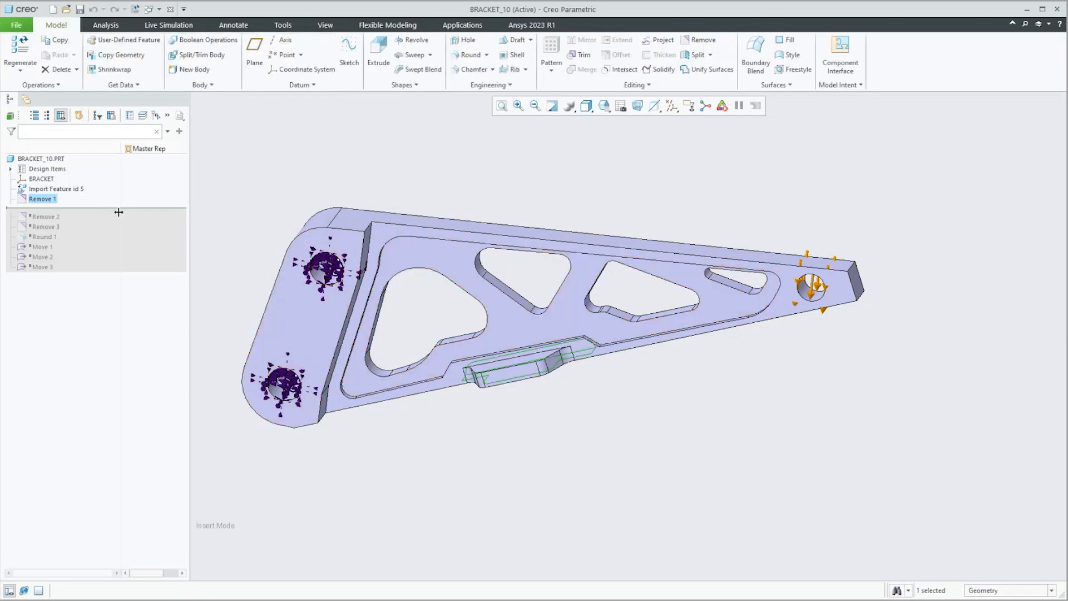
drag(108, 207, 99, 237)
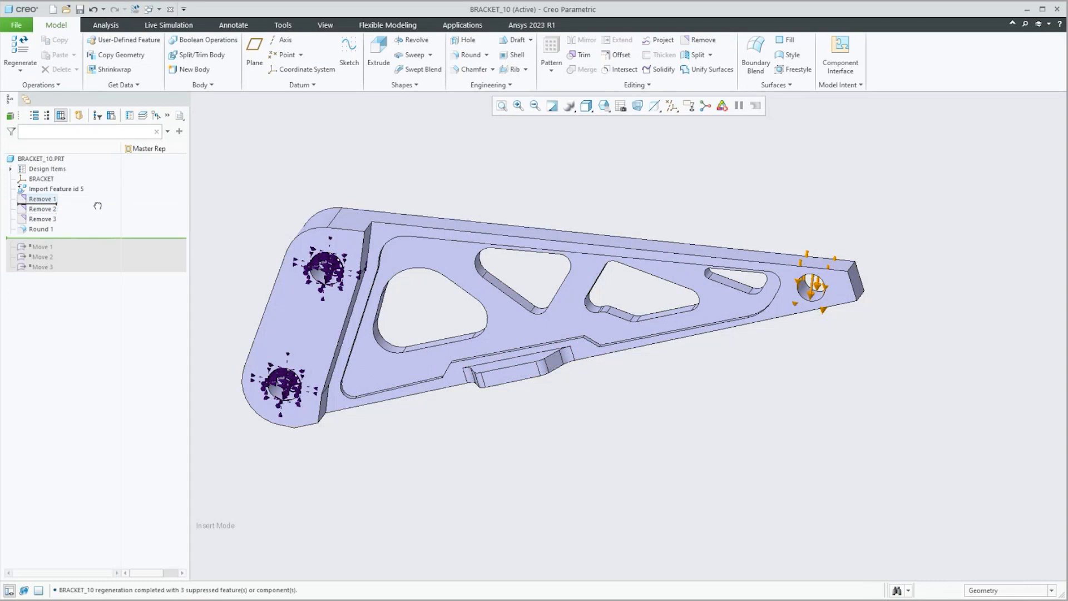
drag(98, 205, 98, 204)
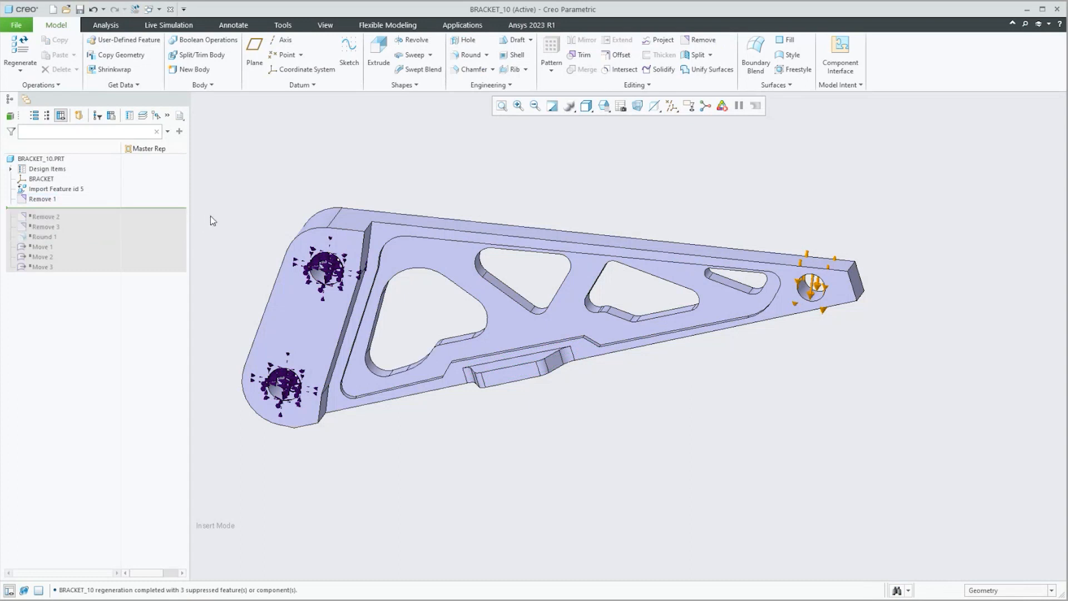
click(93, 10)
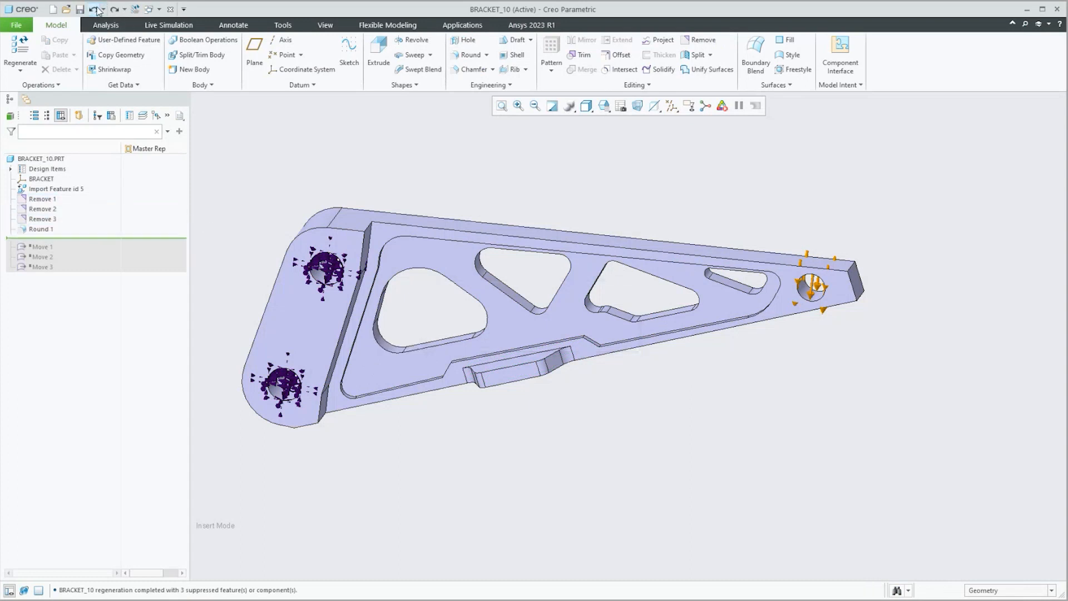
click(93, 10)
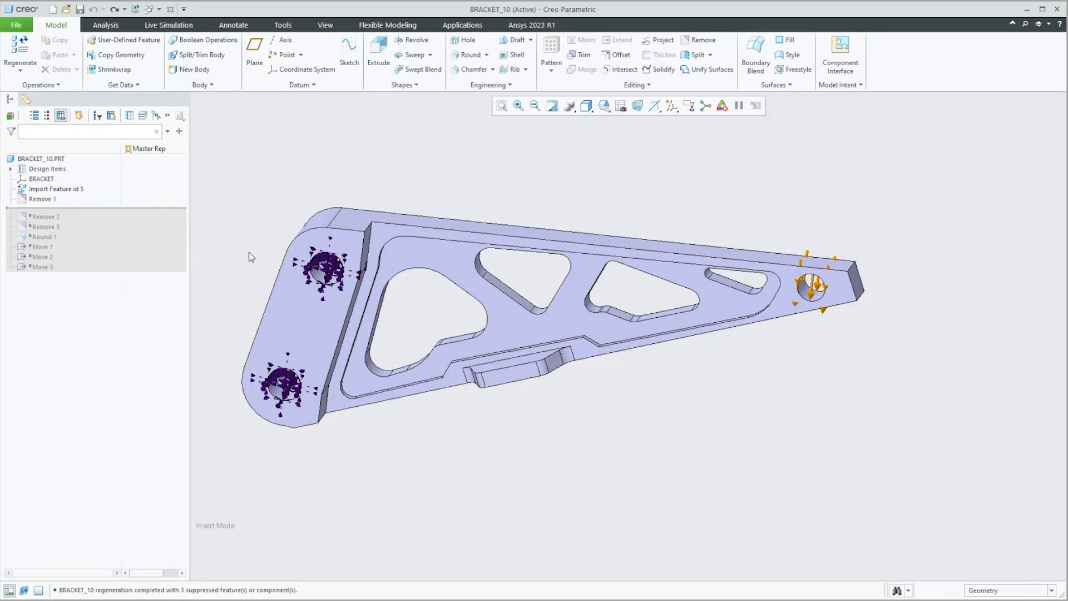
Open the bracket part in the Simulate environment in structure mode
mouse_move(247, 254)
middle_down()
mouse_move(243, 268)
mouse_move(258, 267)
middle_up()
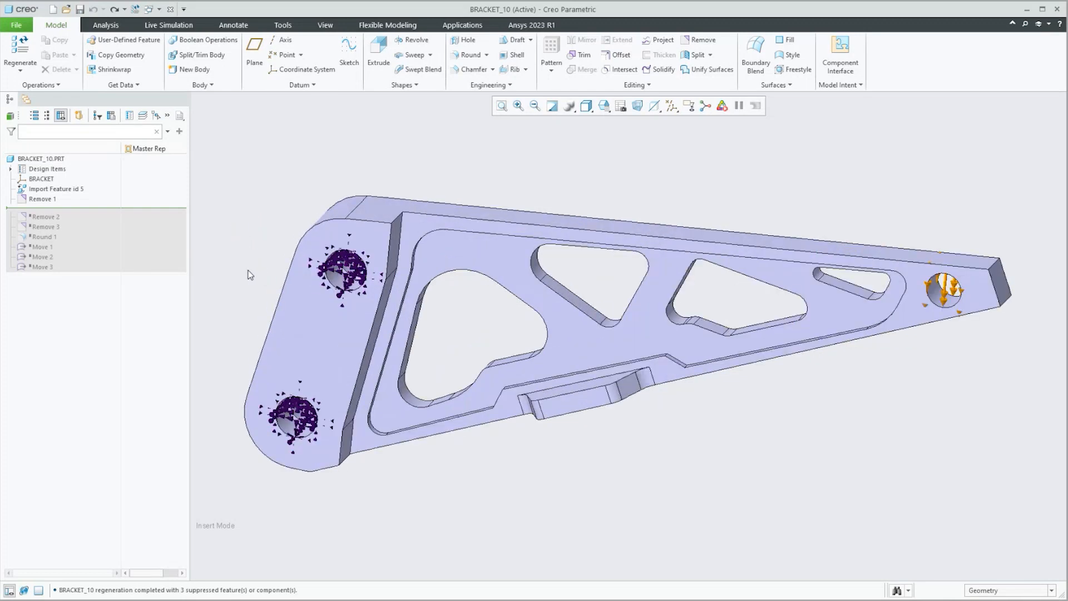
click(455, 27)
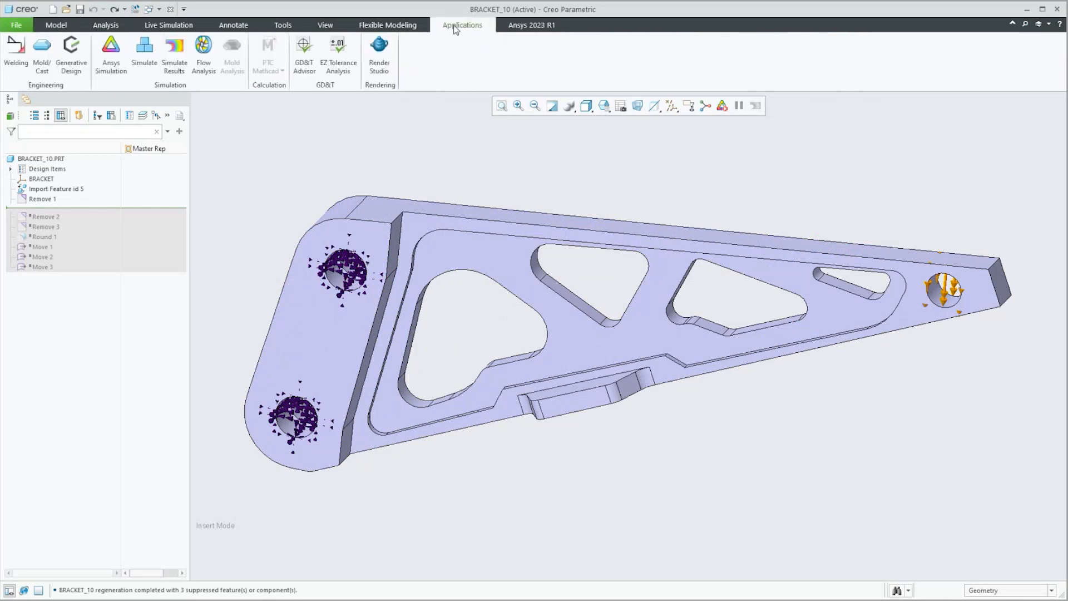
click(143, 63)
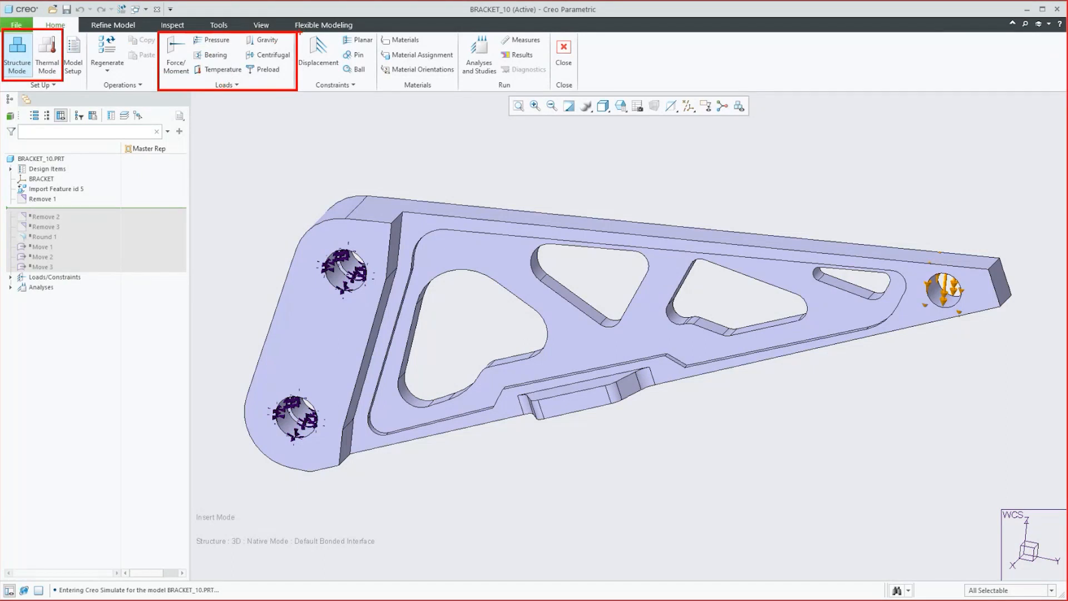
mouse_move(301, 32)
mouse_down()
mouse_move(319, 59)
mouse_move(378, 92)
mouse_up()
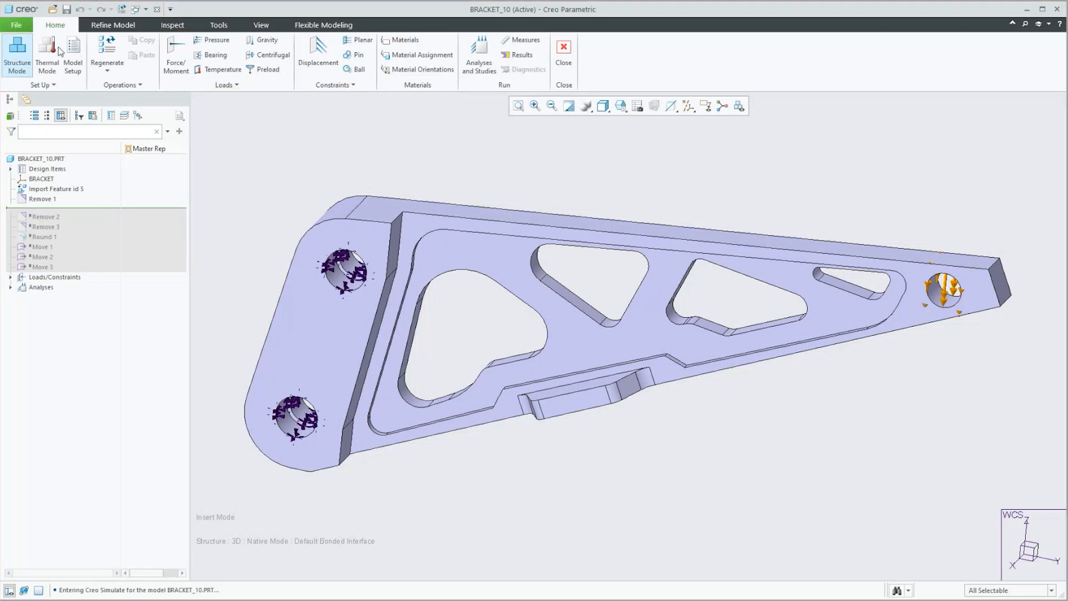
Browse the ferrous metals in the Standard-Materials_Granta-Design library and leave the materials library without adding a material
click(401, 40)
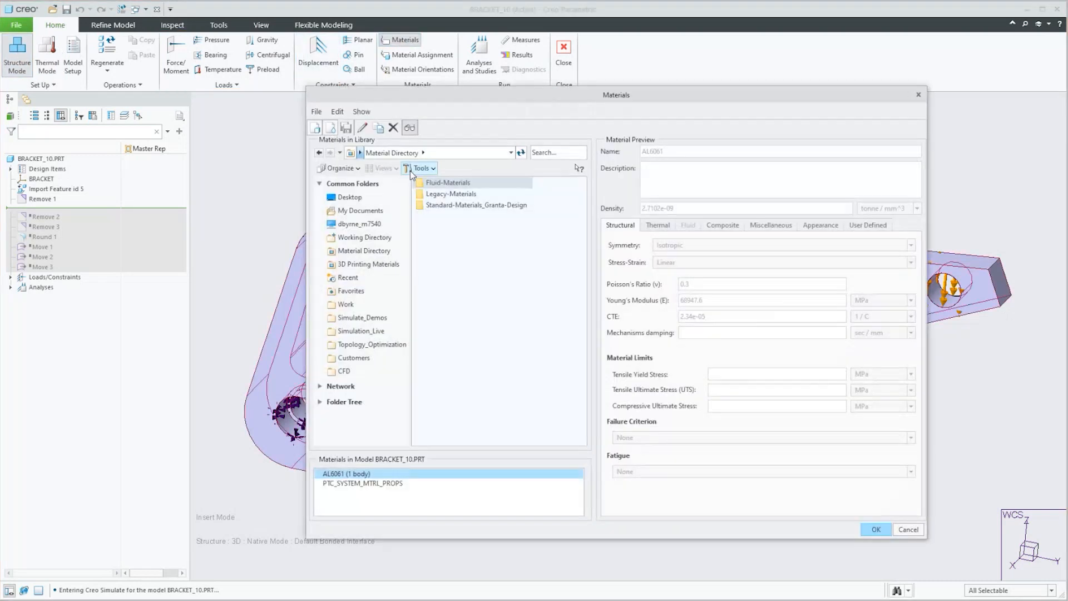
click(429, 205)
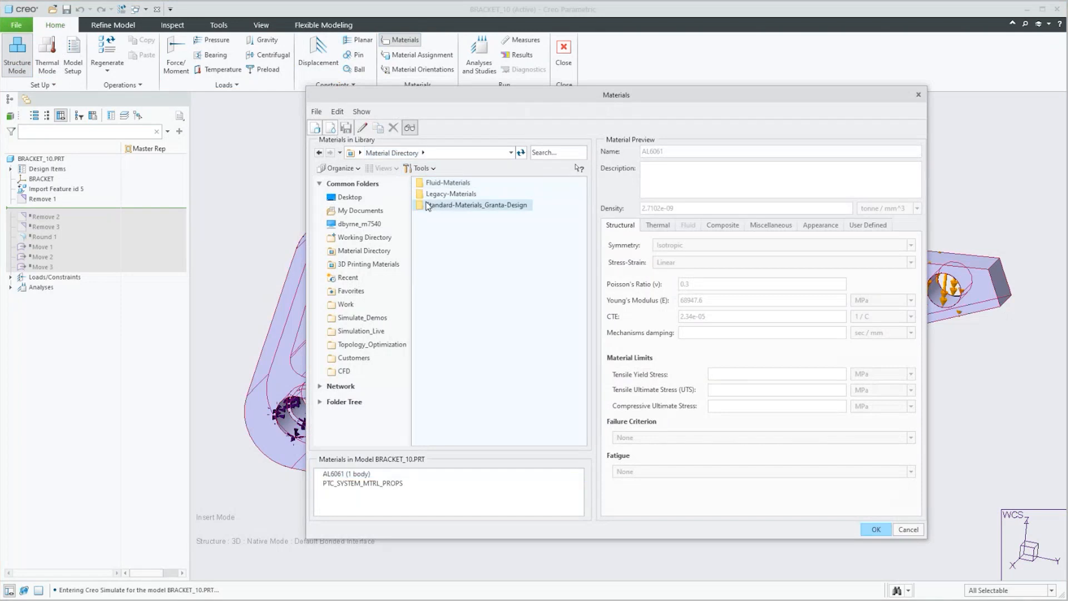
double_click(429, 205)
click(428, 216)
double_click(428, 217)
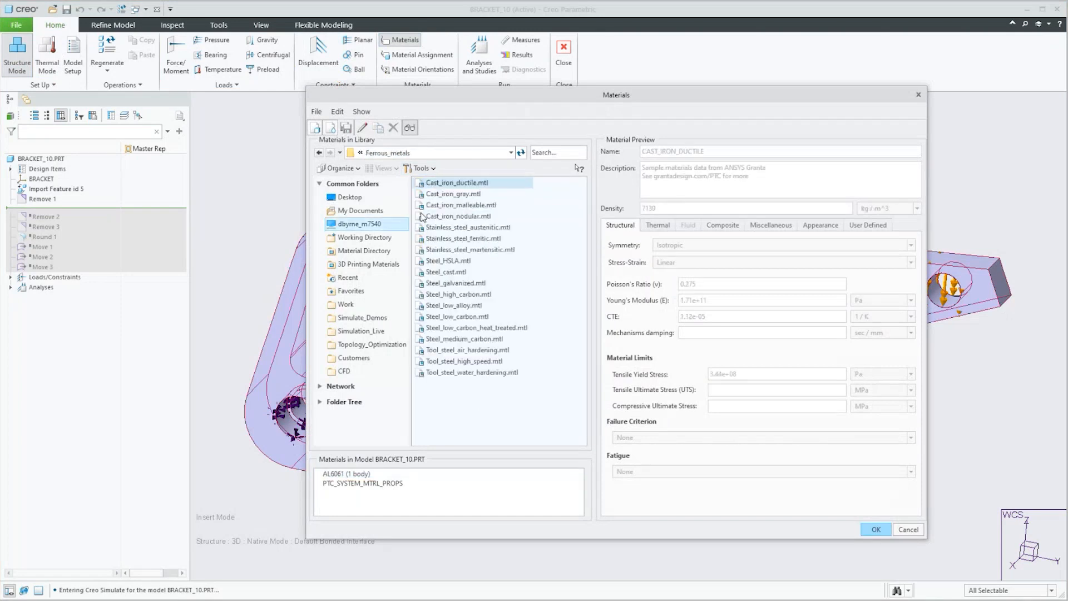
click(908, 530)
click(637, 338)
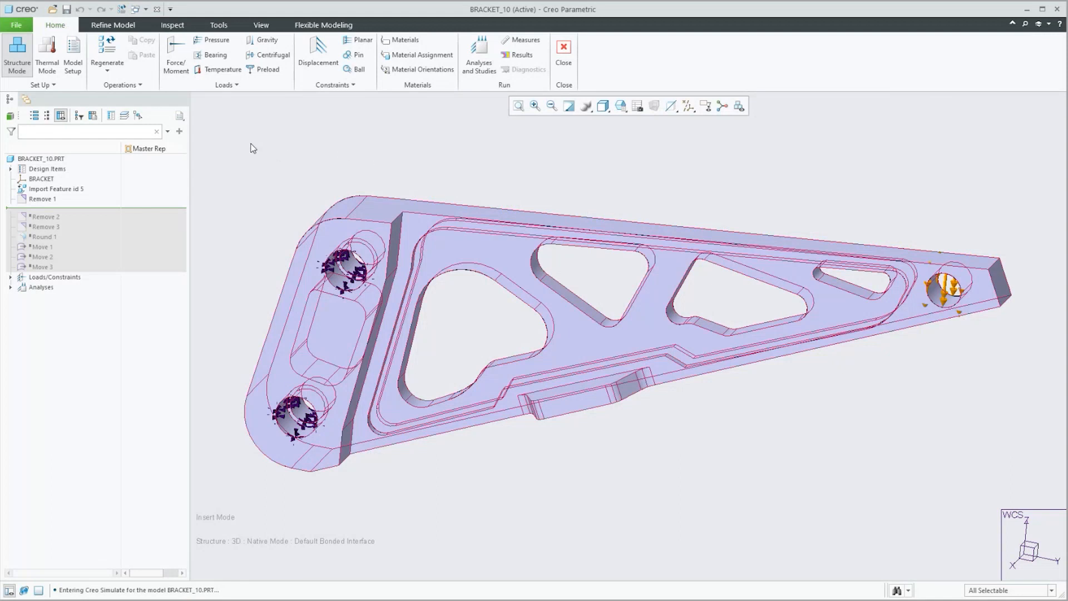
Remove the protruding tab on the bracket's lower edge by applying the Remove tool to the tab's broad flat face
click(105, 28)
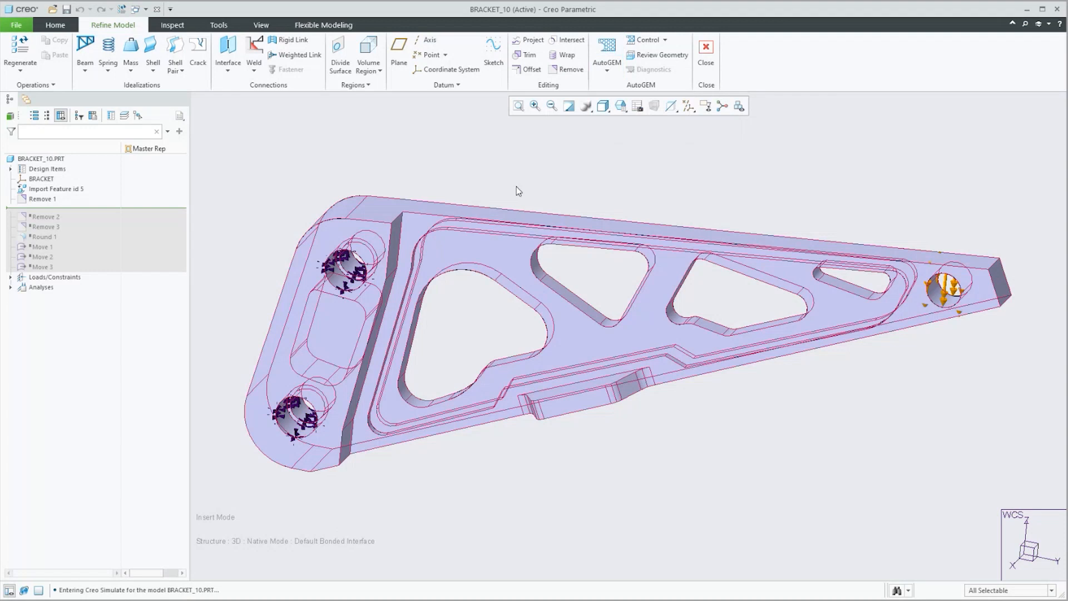
middle_drag(551, 221, 556, 254)
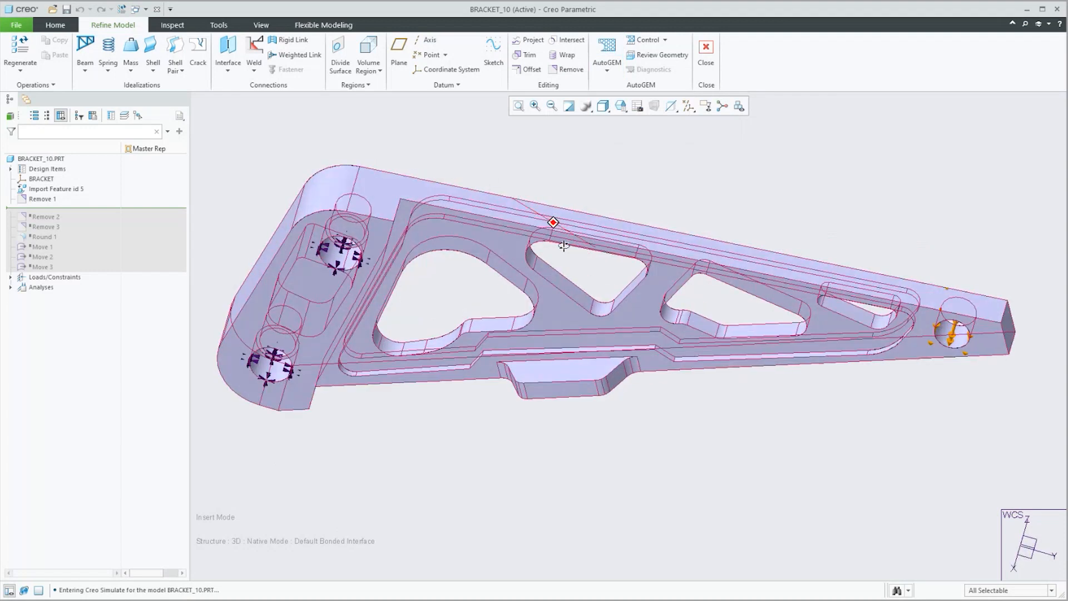
scroll(556, 256, down, 2)
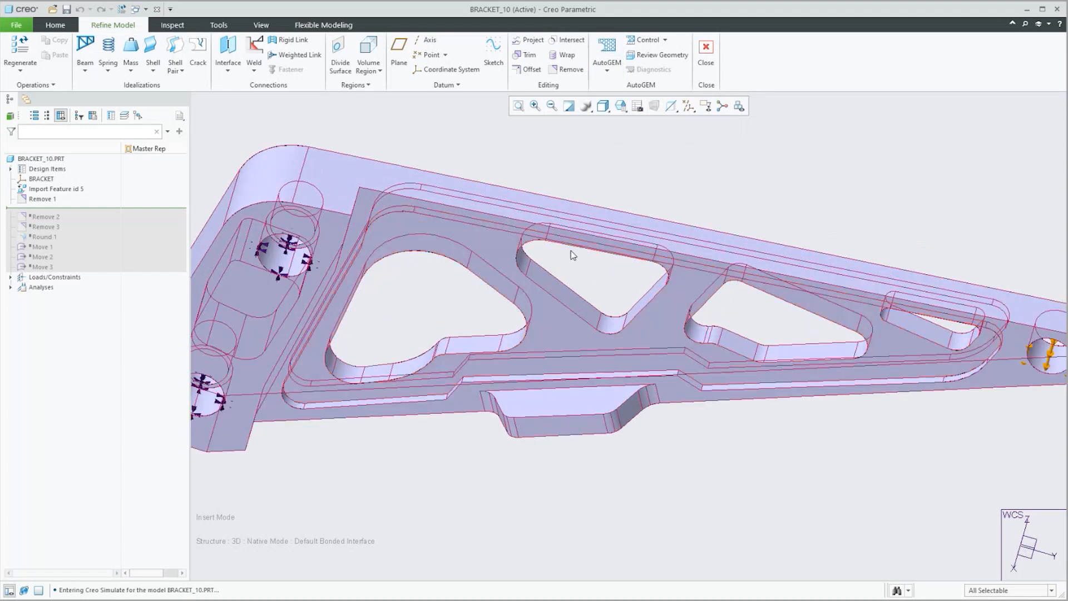
scroll(566, 248, up, 2)
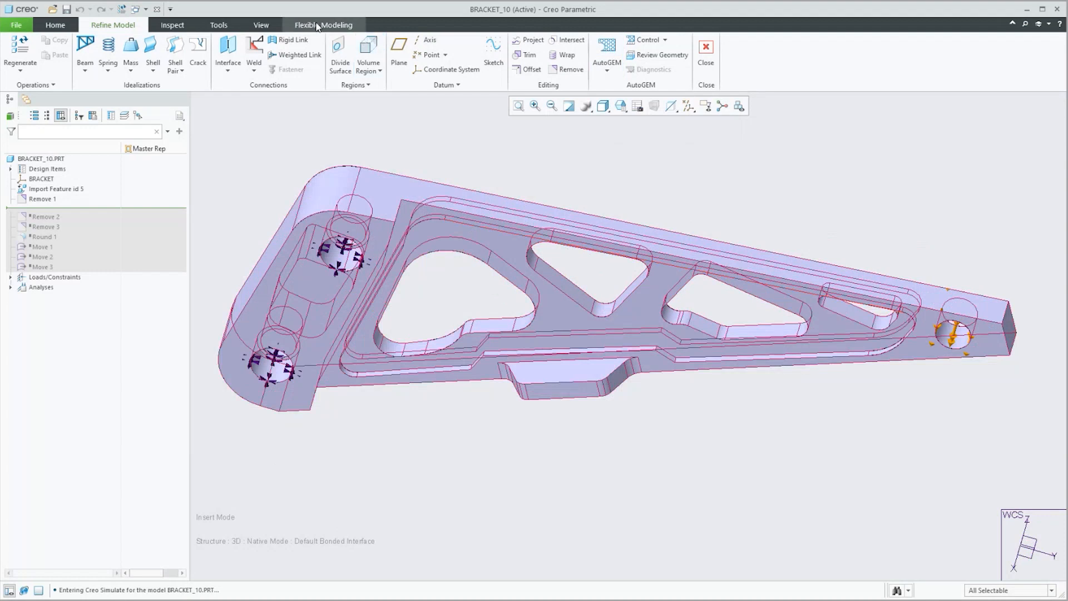
mouse_move(559, 328)
middle_down()
mouse_move(561, 337)
mouse_move(575, 312)
mouse_move(563, 323)
middle_up()
scroll(563, 323, up, 1)
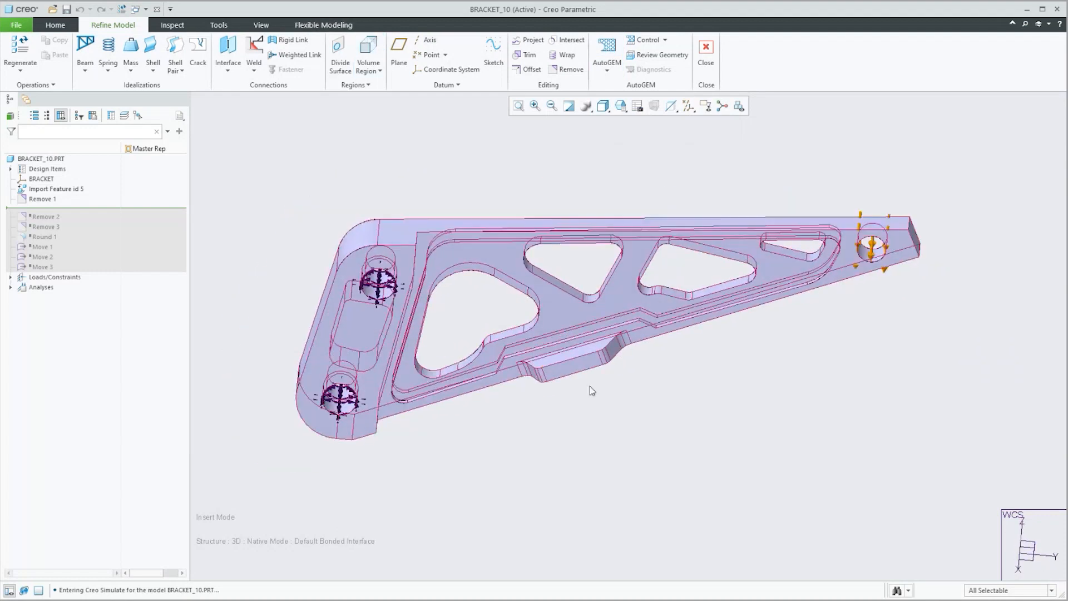
middle_drag(577, 362, 574, 358)
click(566, 347)
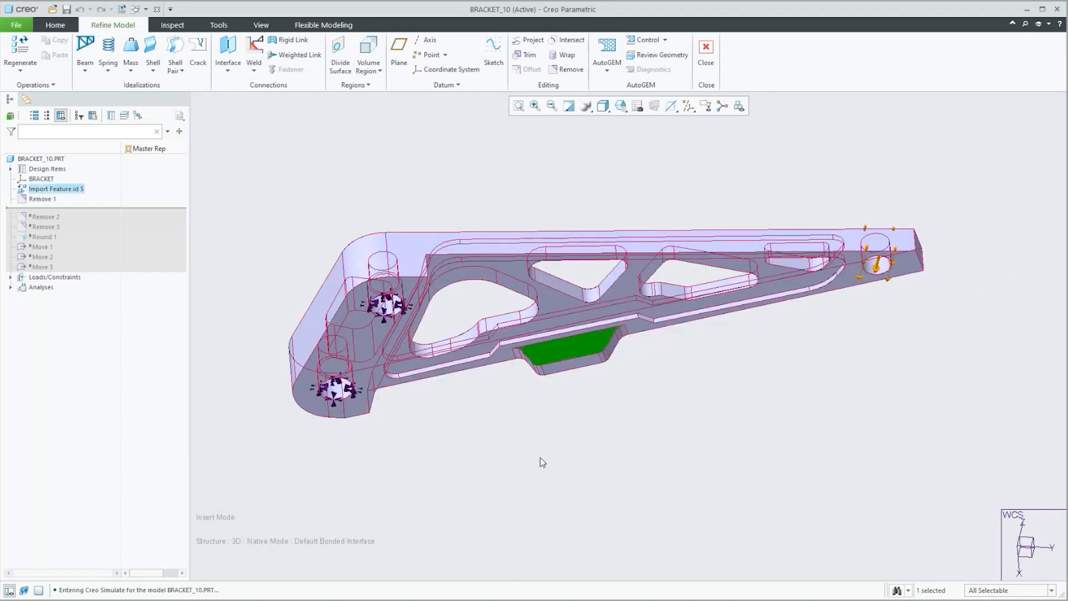
scroll(582, 404, down, 2)
scroll(582, 404, up, 1)
mouse_move(582, 404)
middle_down()
mouse_move(569, 381)
mouse_move(582, 370)
mouse_move(585, 388)
middle_up()
scroll(584, 391, down, 2)
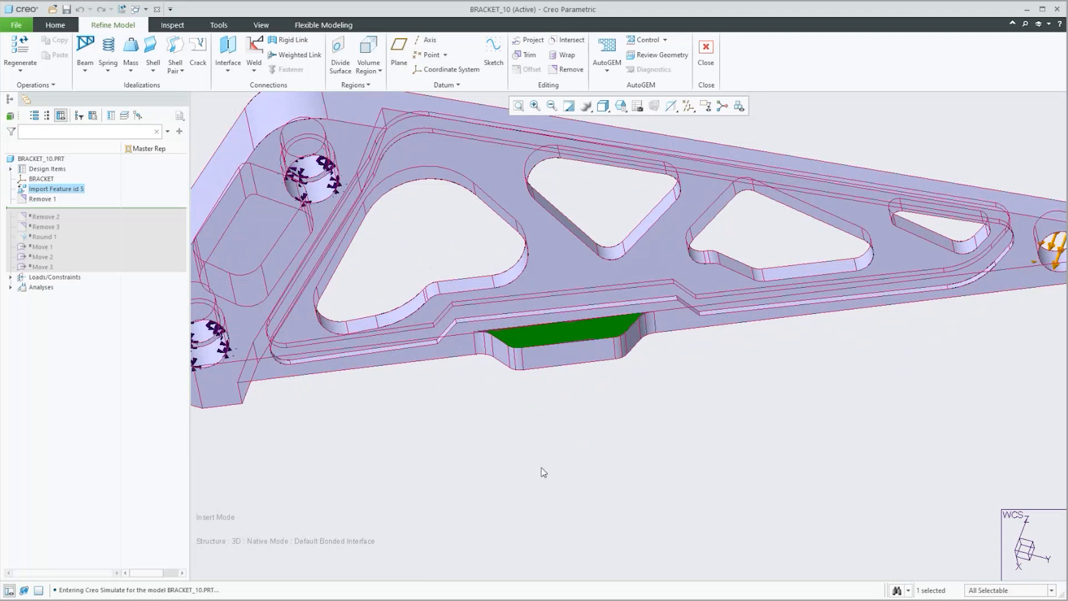
scroll(546, 460, up, 3)
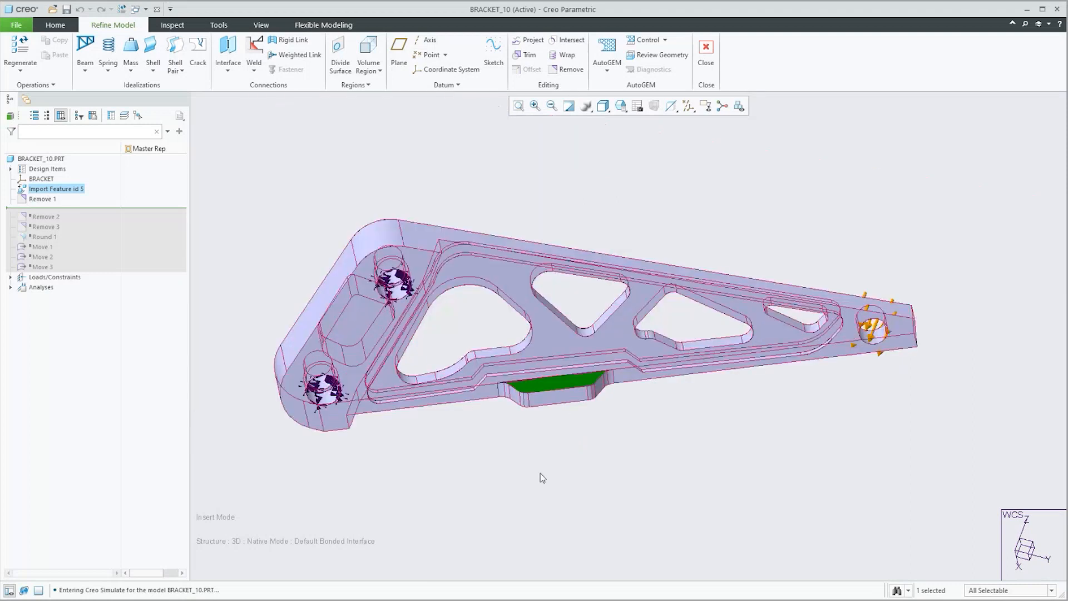
click(565, 71)
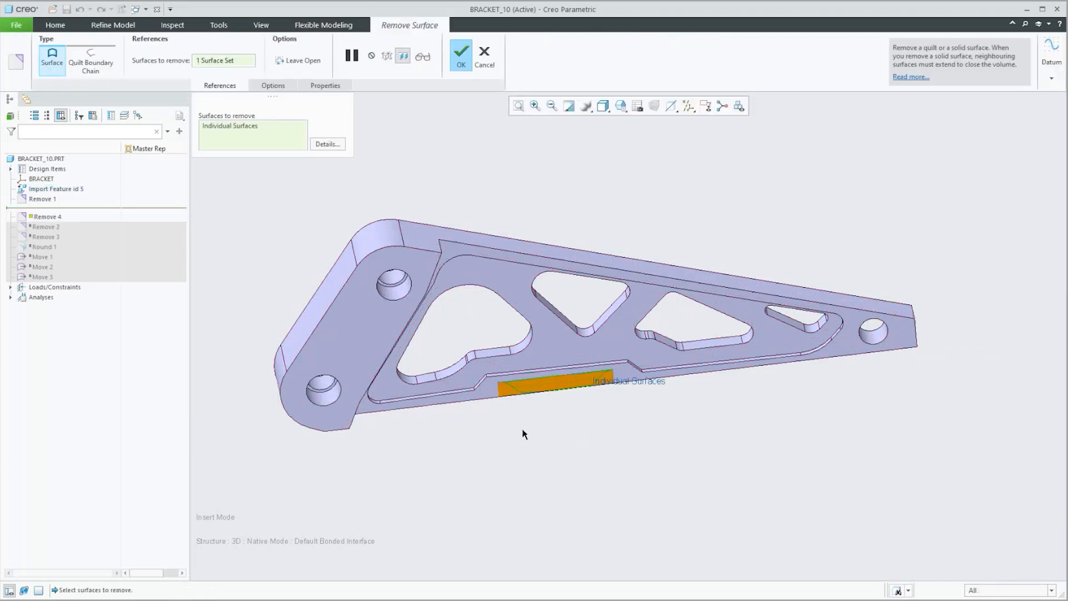
click(463, 59)
mouse_move(439, 500)
middle_down()
mouse_move(548, 432)
mouse_move(582, 432)
mouse_move(551, 455)
middle_up()
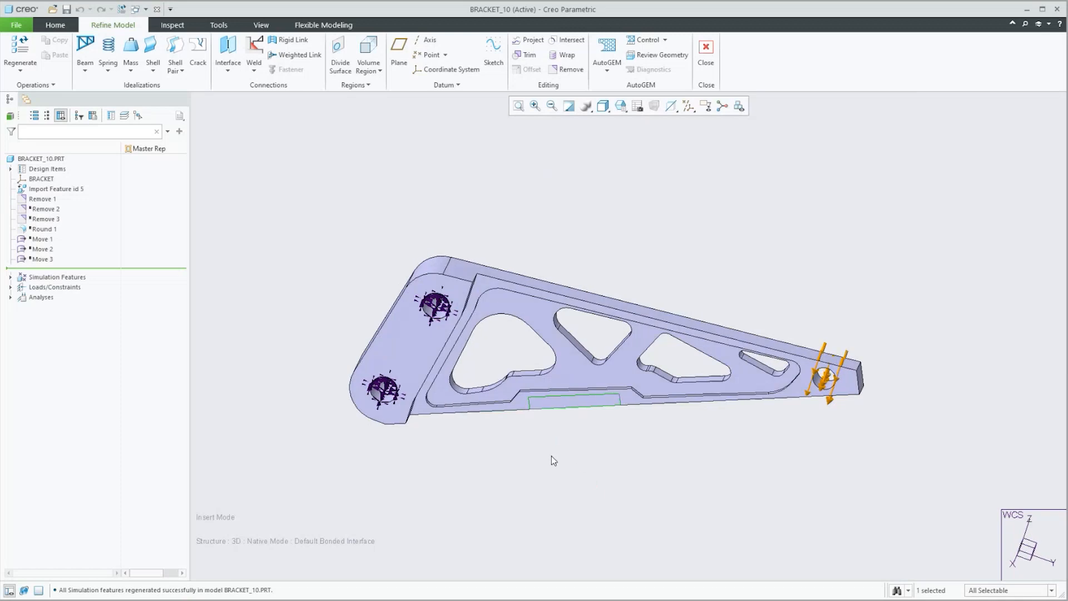
scroll(590, 433, down, 2)
scroll(587, 429, down, 1)
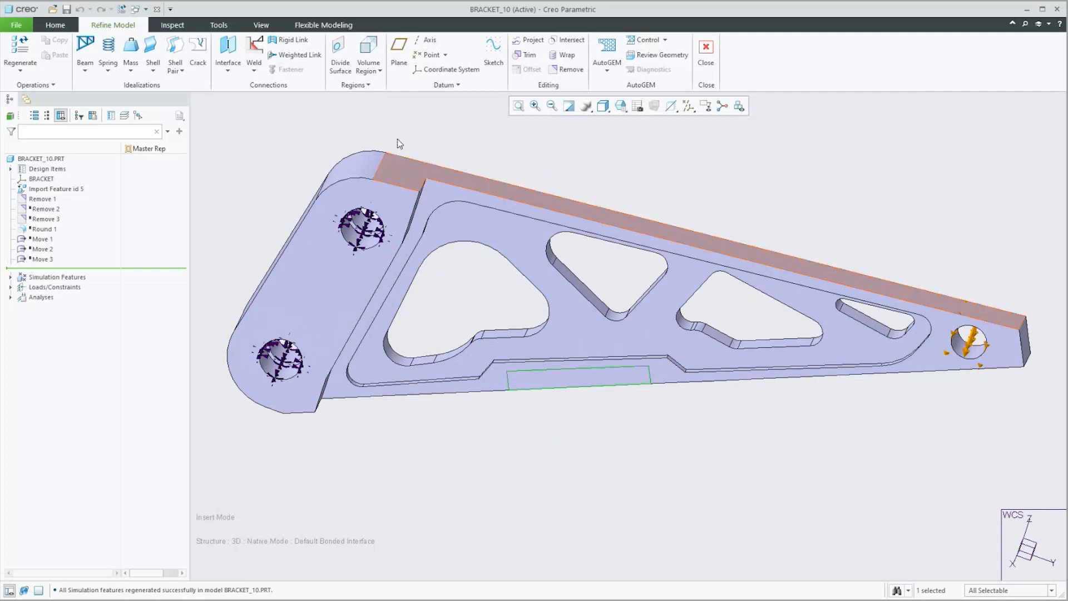
click(308, 28)
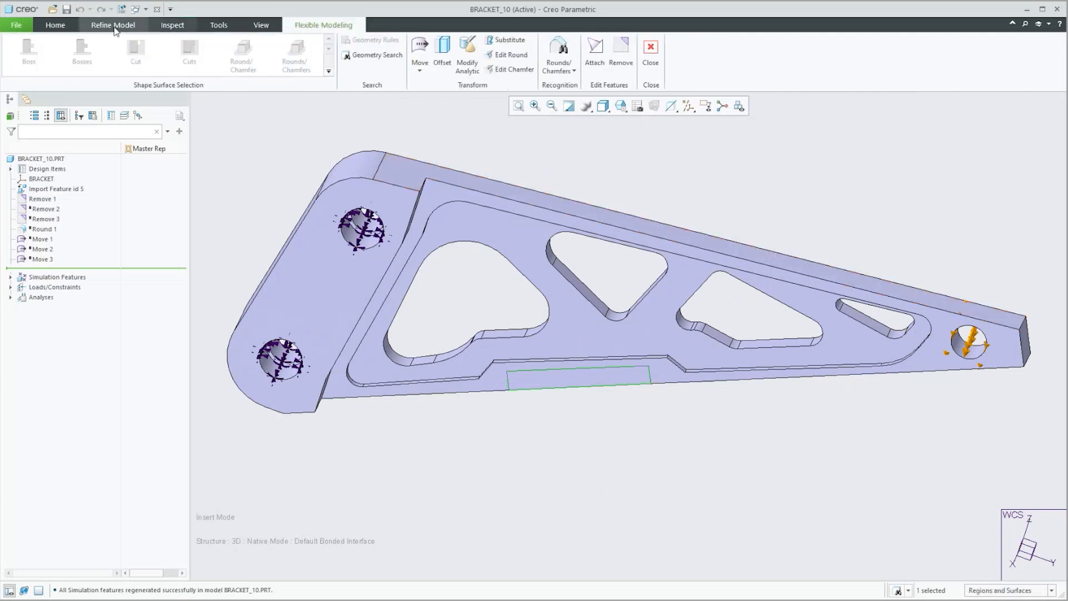
click(55, 25)
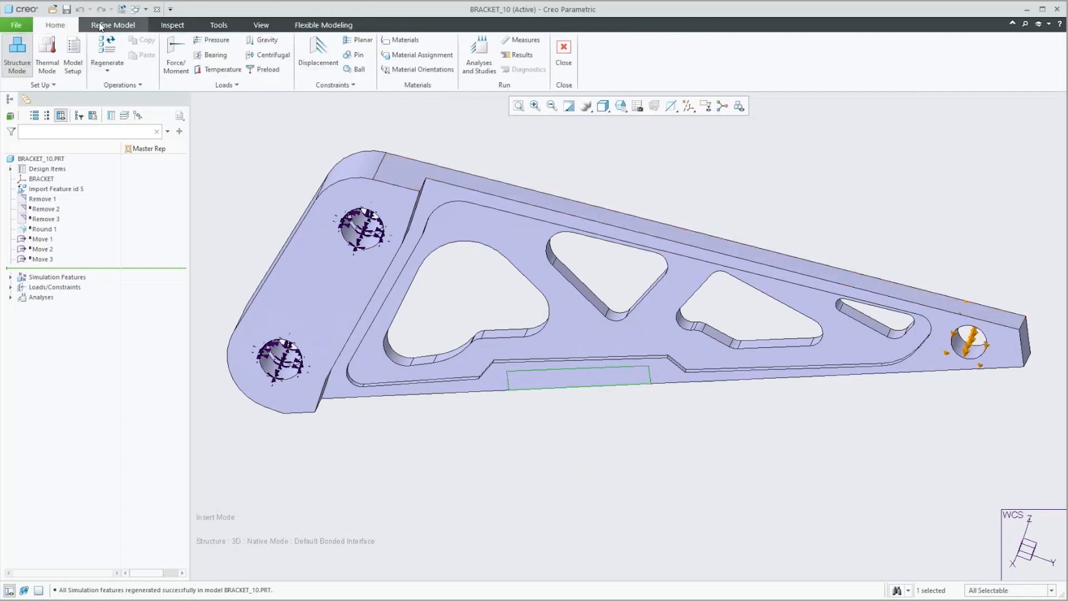
click(112, 25)
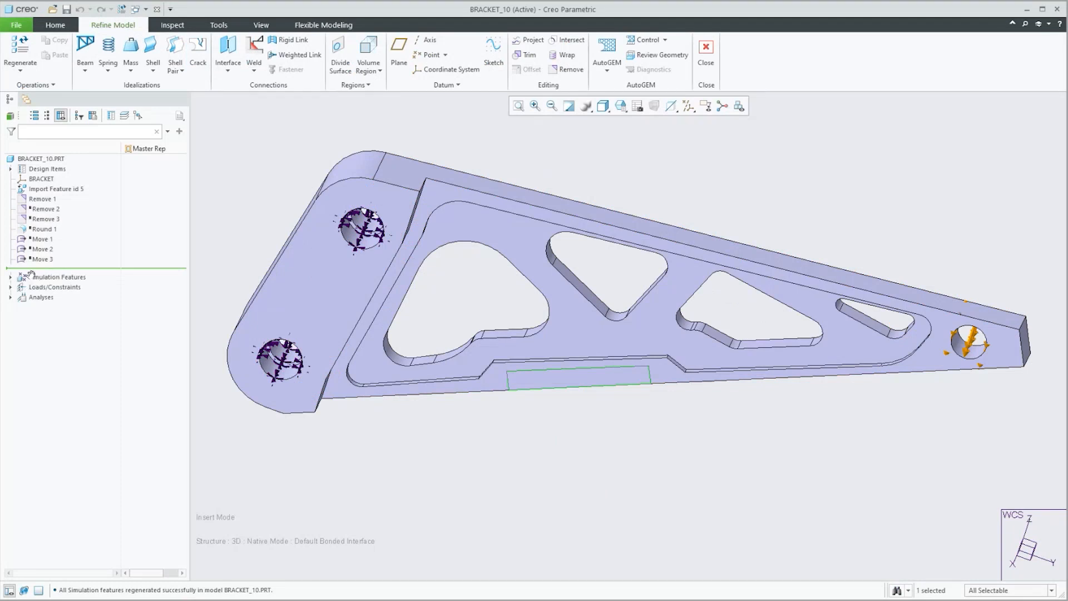
Expand the simulation features and examine the commands available for the Remove feature listed there
click(10, 277)
right_click(59, 290)
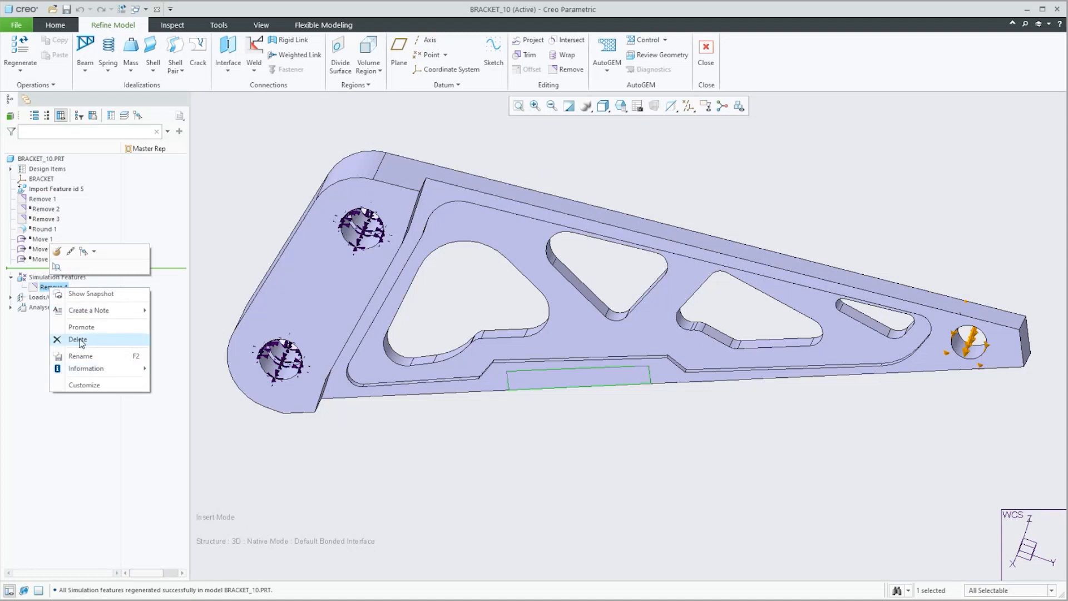
click(214, 185)
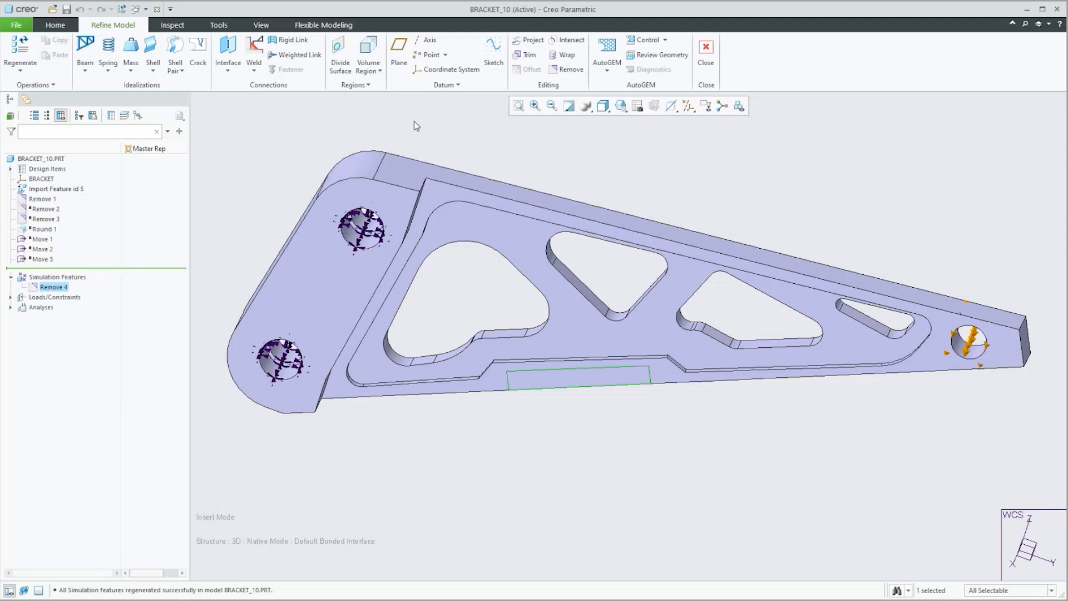
Leave Simulate to check the lower tab in the standard part model, and return to Simulate
click(706, 50)
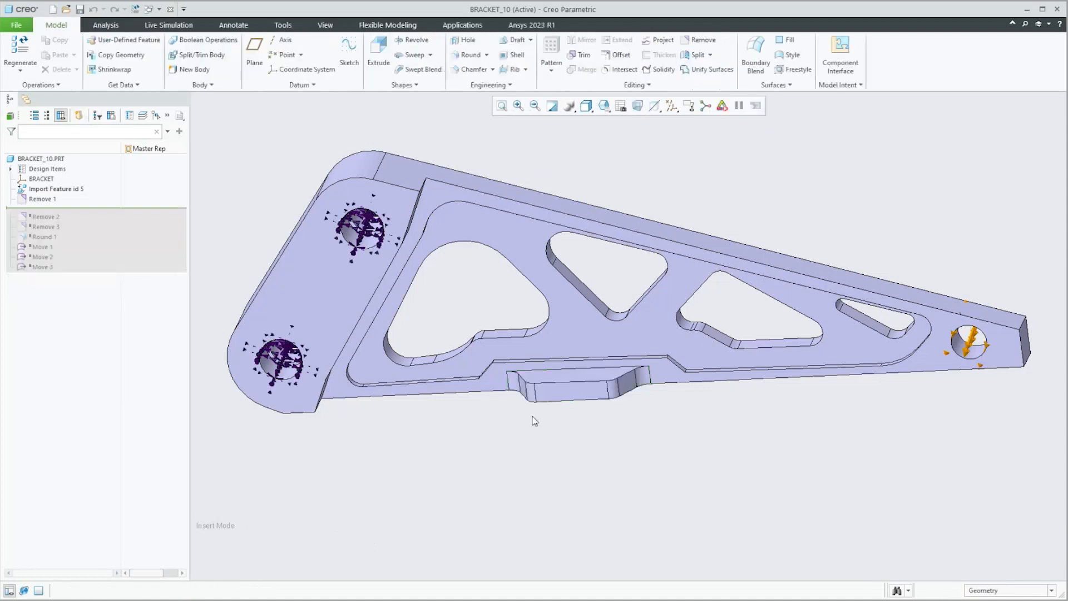
click(462, 26)
click(143, 56)
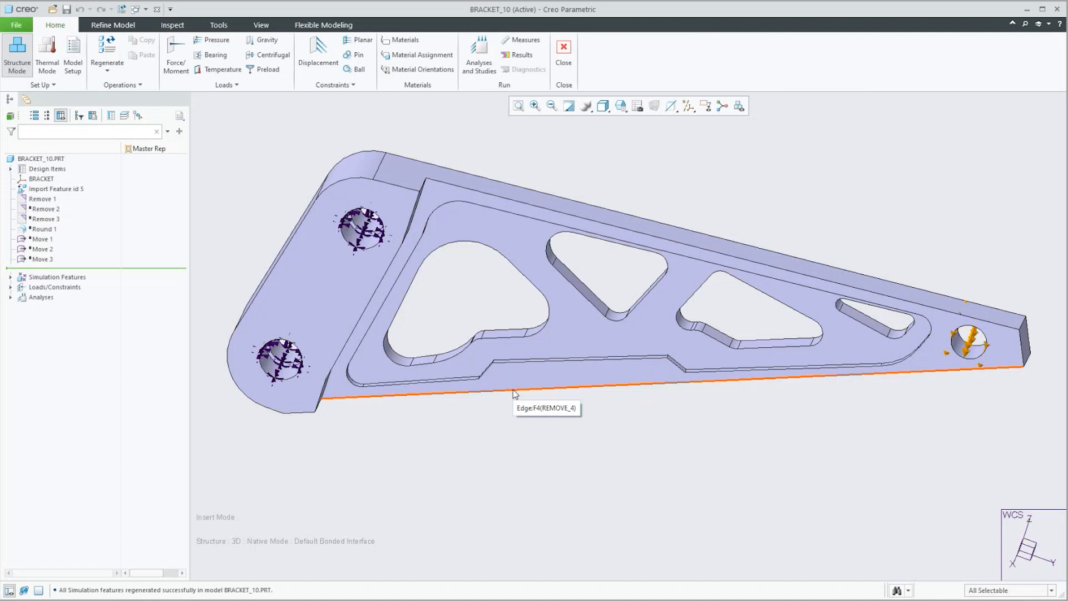
Delete the Remove feature from the simulation features and confirm the deletion
click(10, 278)
right_click(49, 286)
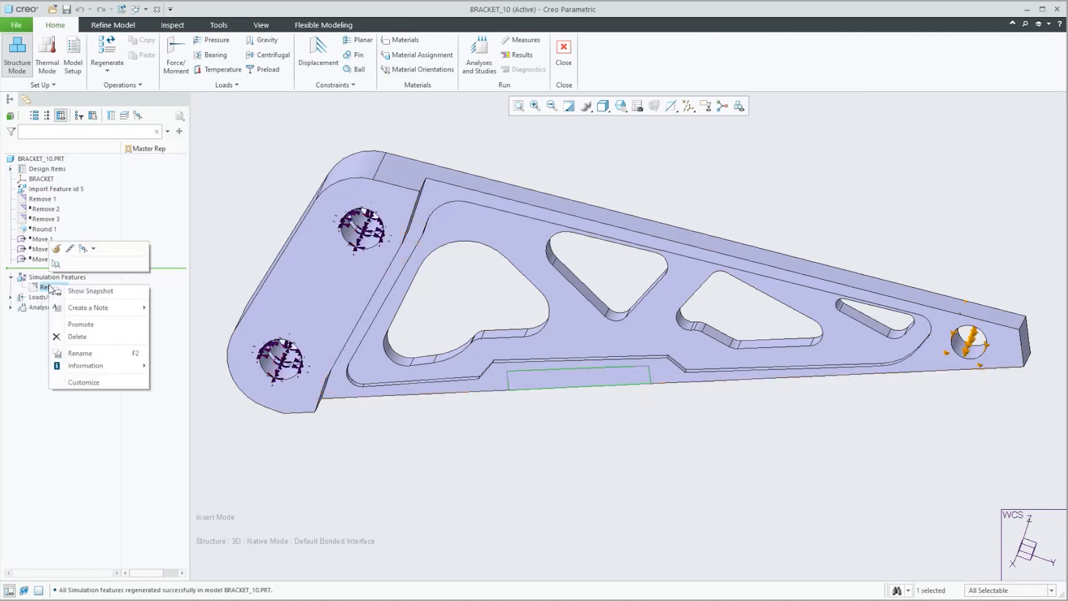
click(73, 337)
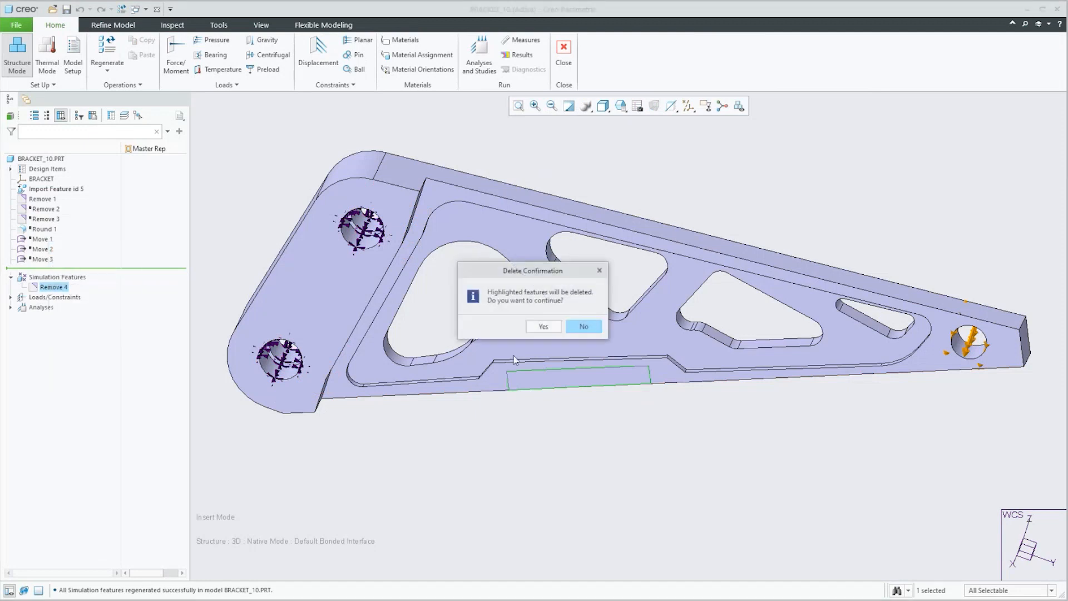
click(543, 326)
mouse_move(499, 422)
middle_down()
mouse_move(505, 439)
mouse_move(501, 425)
middle_up()
scroll(428, 413, down, 3)
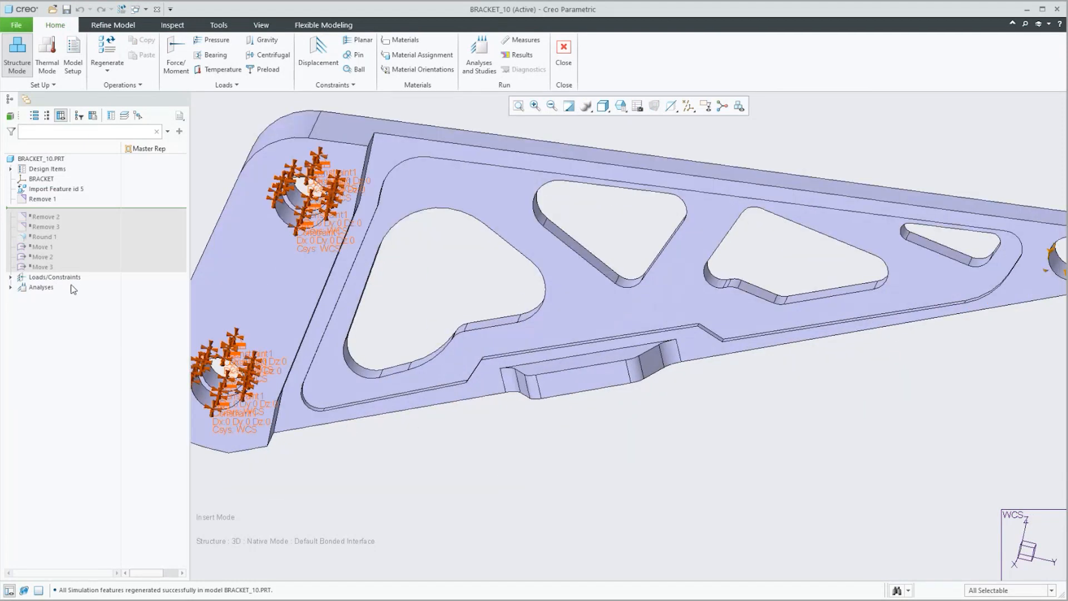
Expand the constraint and load sets in the model tree and highlight Constraint1 to examine where it acts on the bracket
click(11, 277)
click(22, 287)
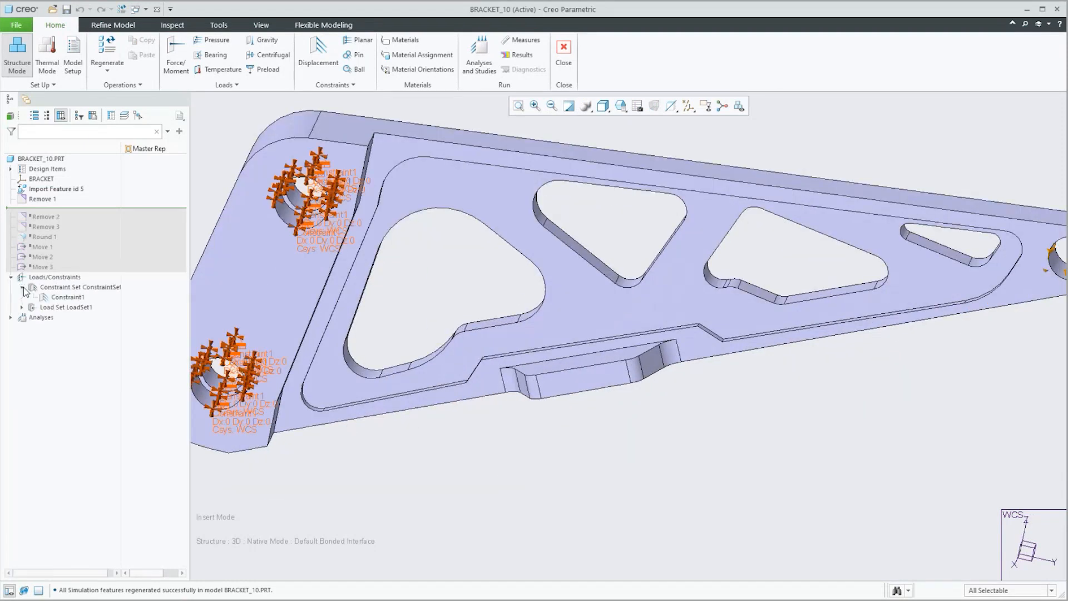
click(21, 307)
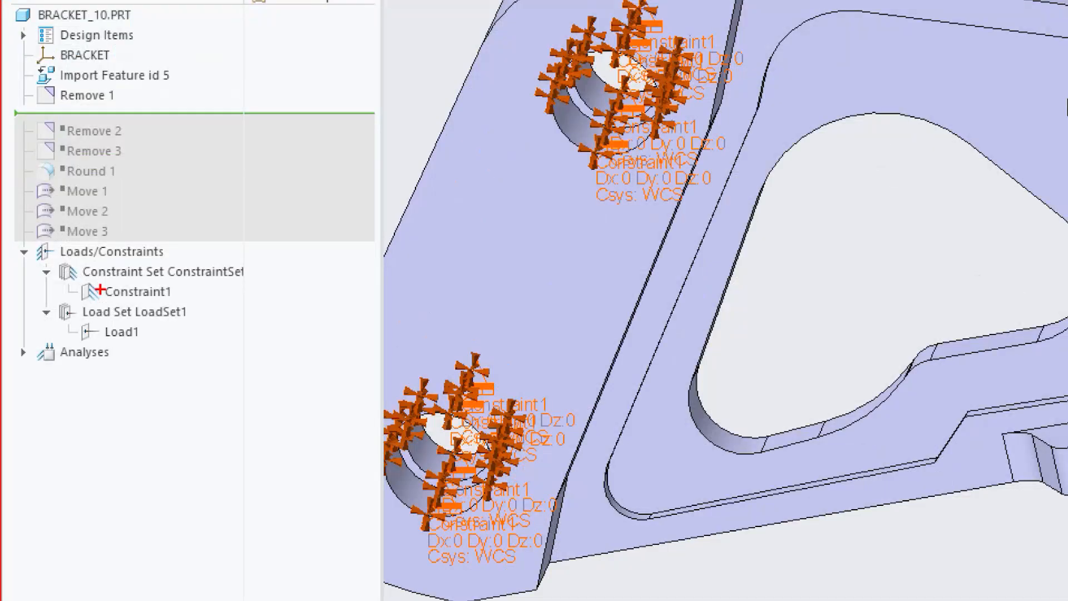
ctrl+drag(88, 280, 168, 300)
ctrl+drag(73, 320, 160, 343)
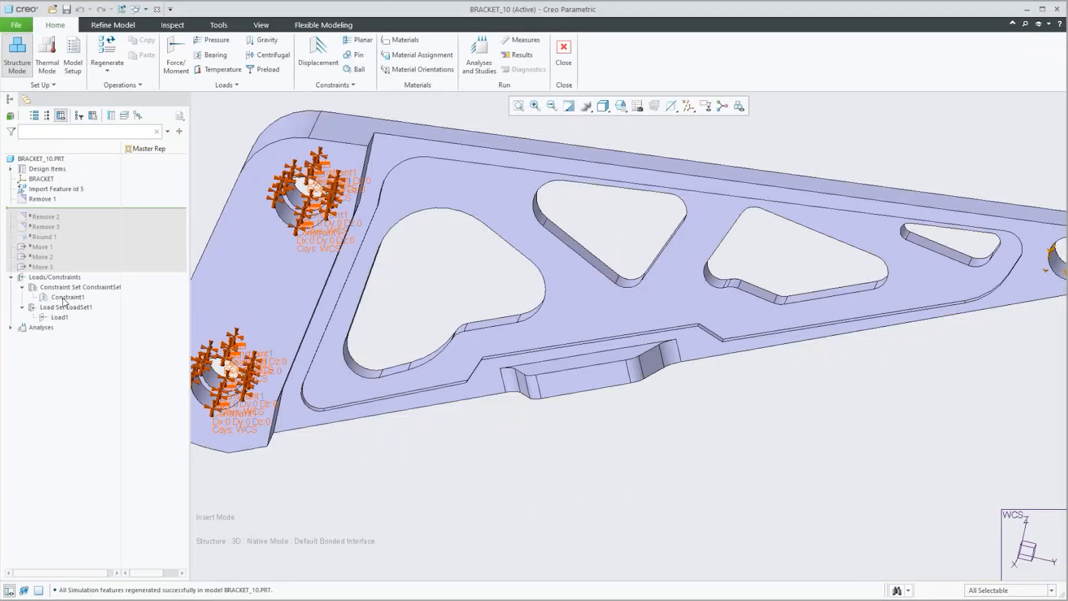
click(131, 296)
scroll(445, 385, up, 2)
mouse_move(425, 369)
middle_down()
mouse_move(433, 341)
mouse_move(404, 364)
mouse_move(416, 370)
middle_up()
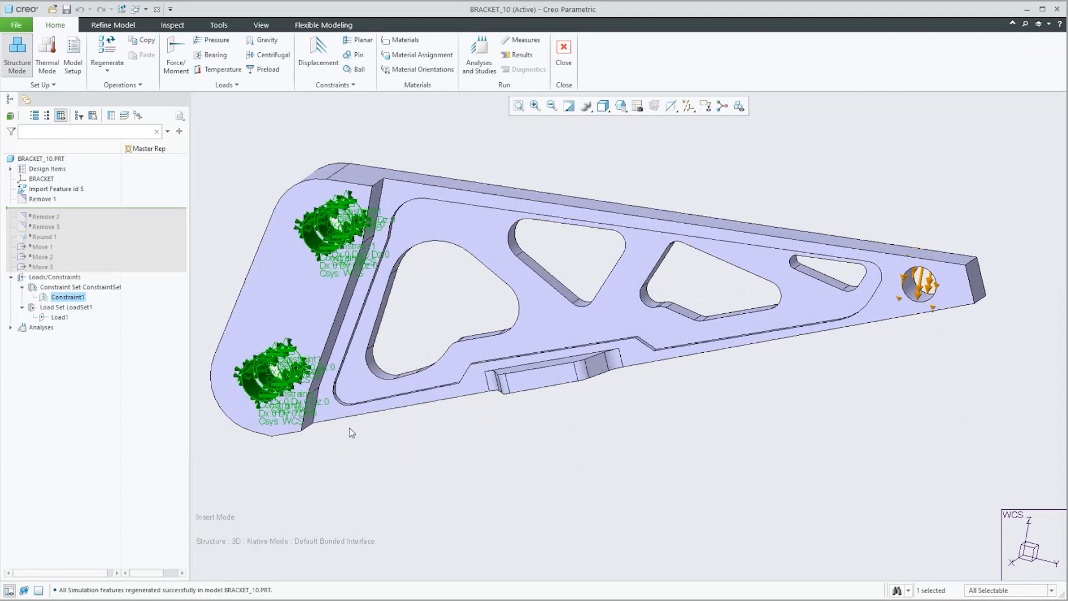
Review Load1's force definition, preview its load on the hole at the bracket's narrow end, and cancel without changes
click(53, 317)
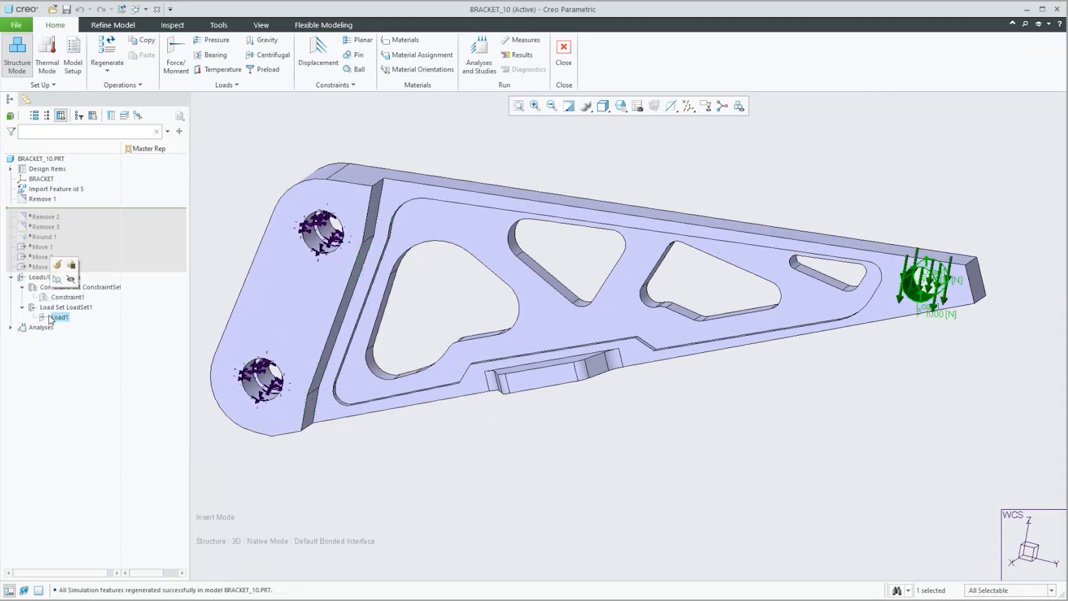
click(57, 267)
drag(909, 105, 549, 106)
click(545, 403)
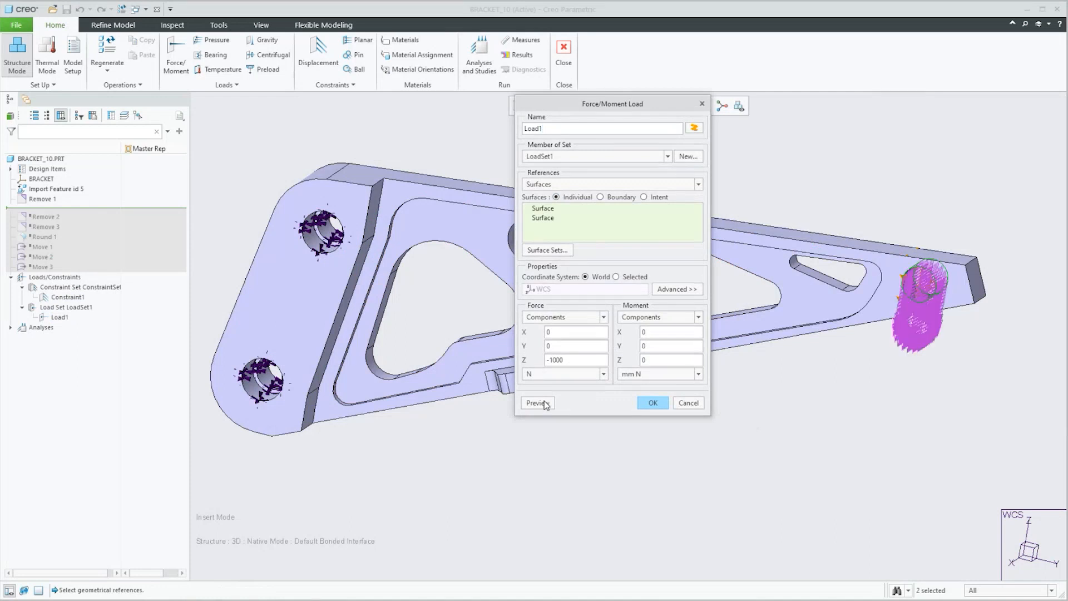
click(688, 404)
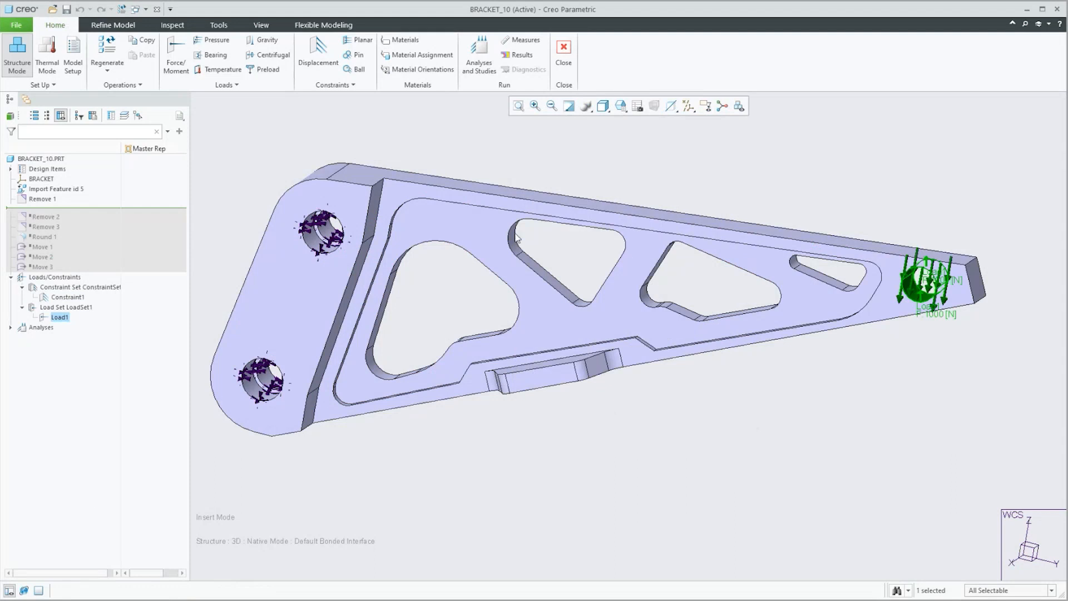
Review the definitions of the Static1 and Modal1 analyses, cancelling each without changes
click(498, 67)
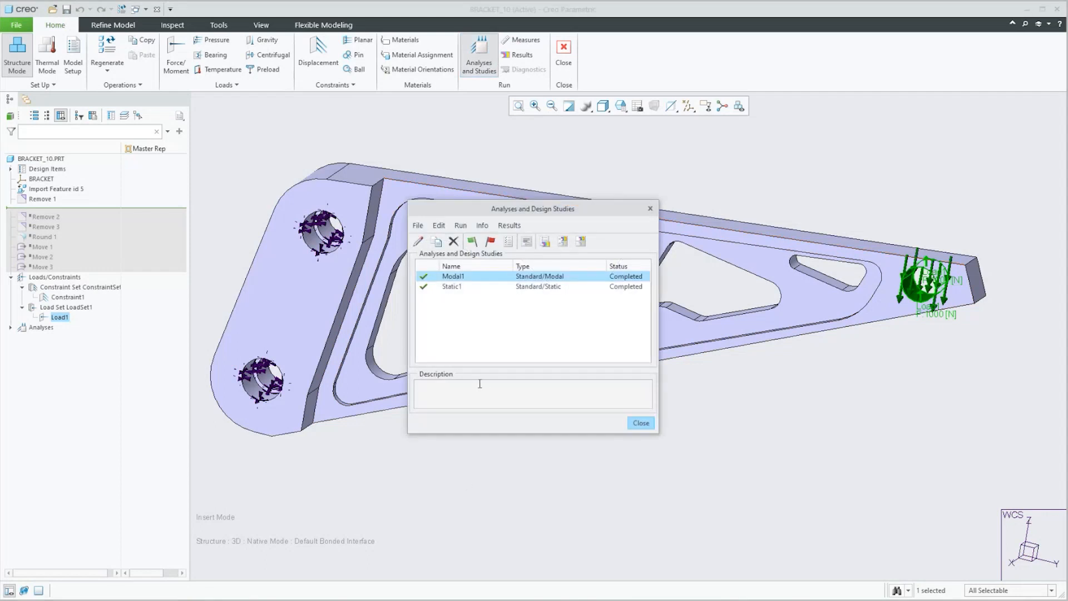
click(427, 290)
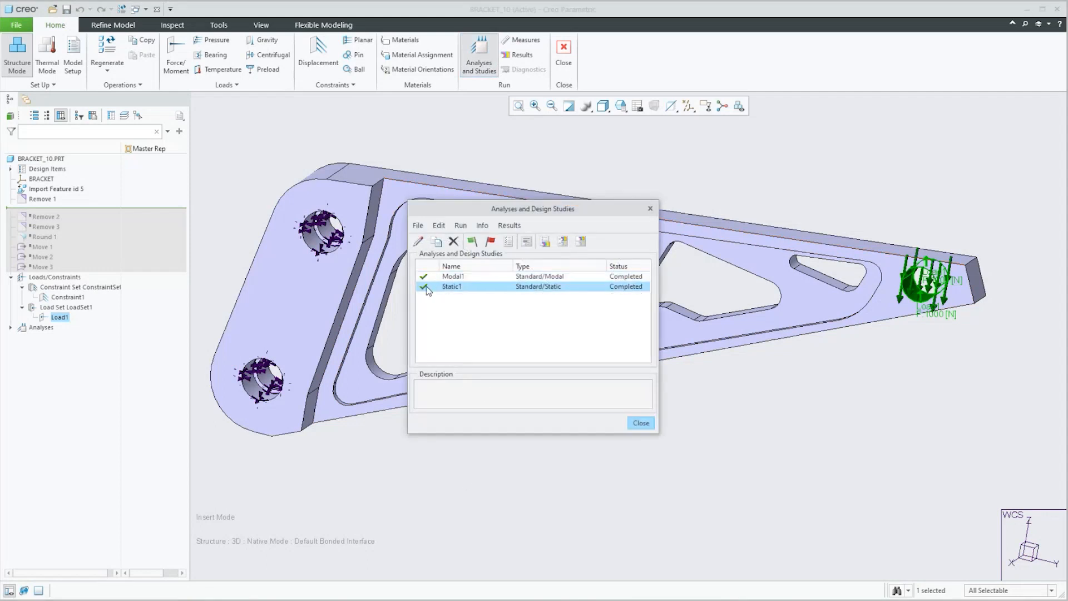
click(418, 241)
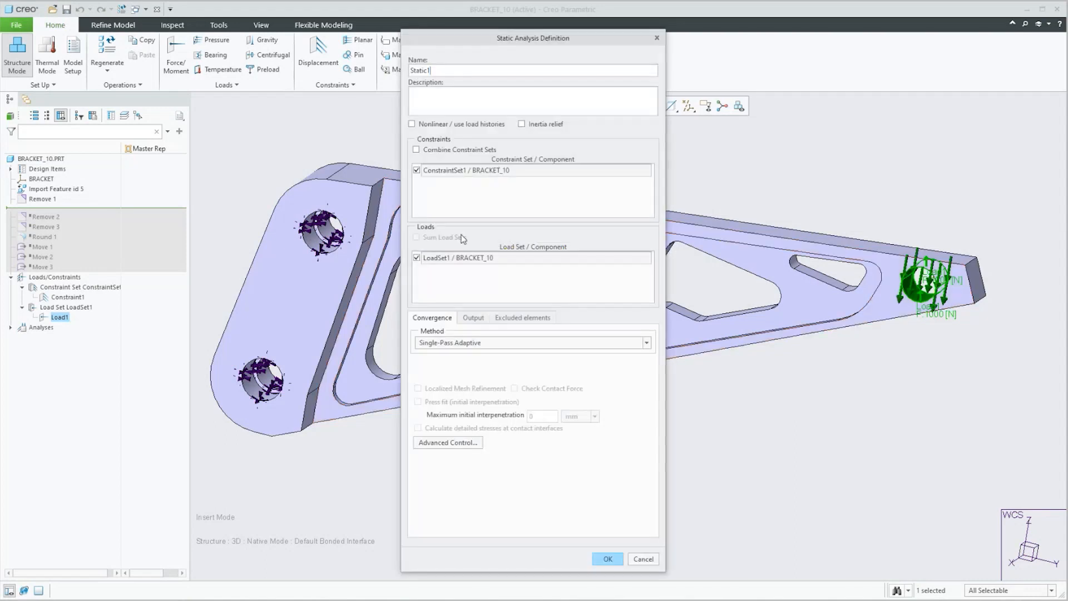
click(641, 559)
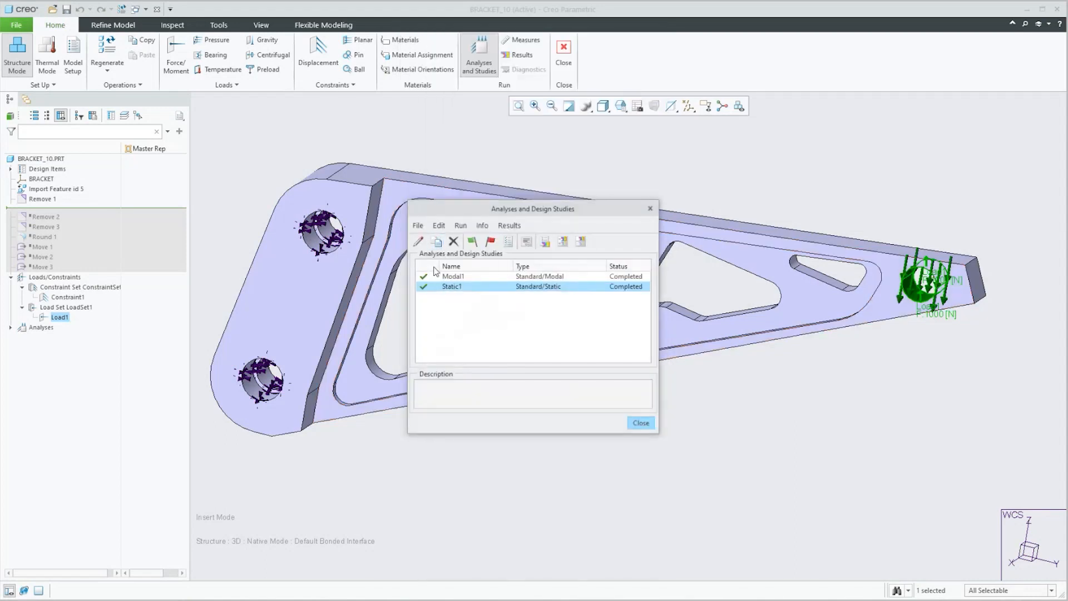
click(420, 245)
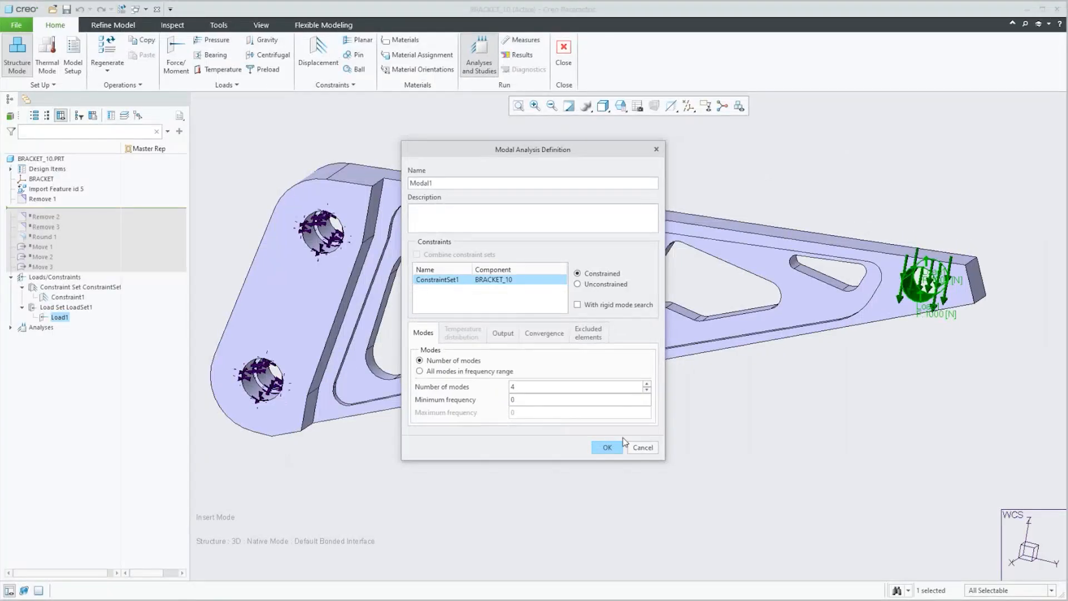
click(646, 446)
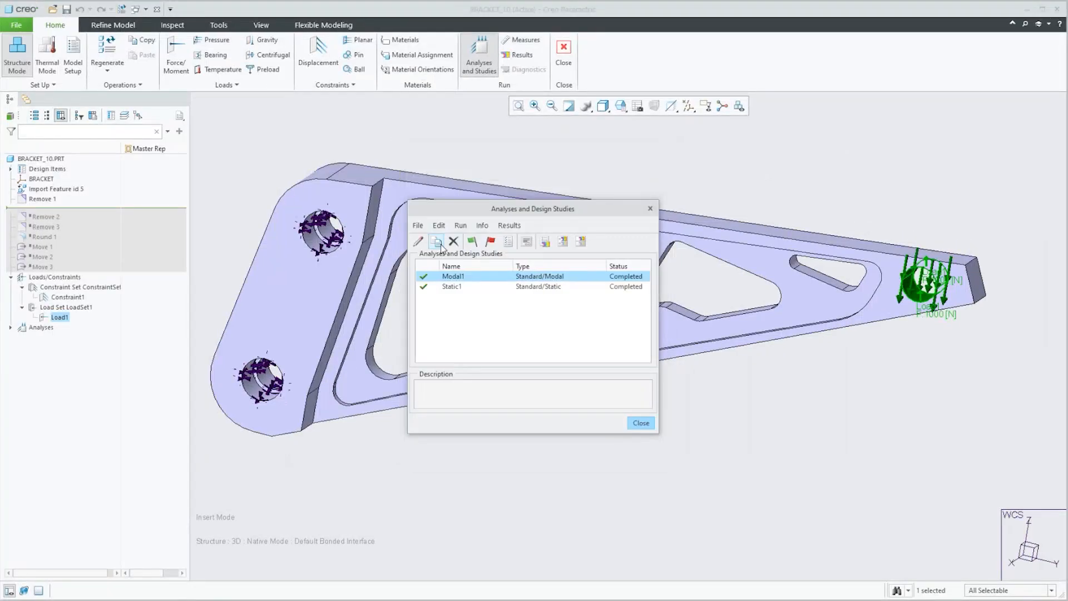
click(418, 226)
Check the Static1 run status summary for its elapsed time and memory usage, and close the report
click(450, 286)
click(527, 241)
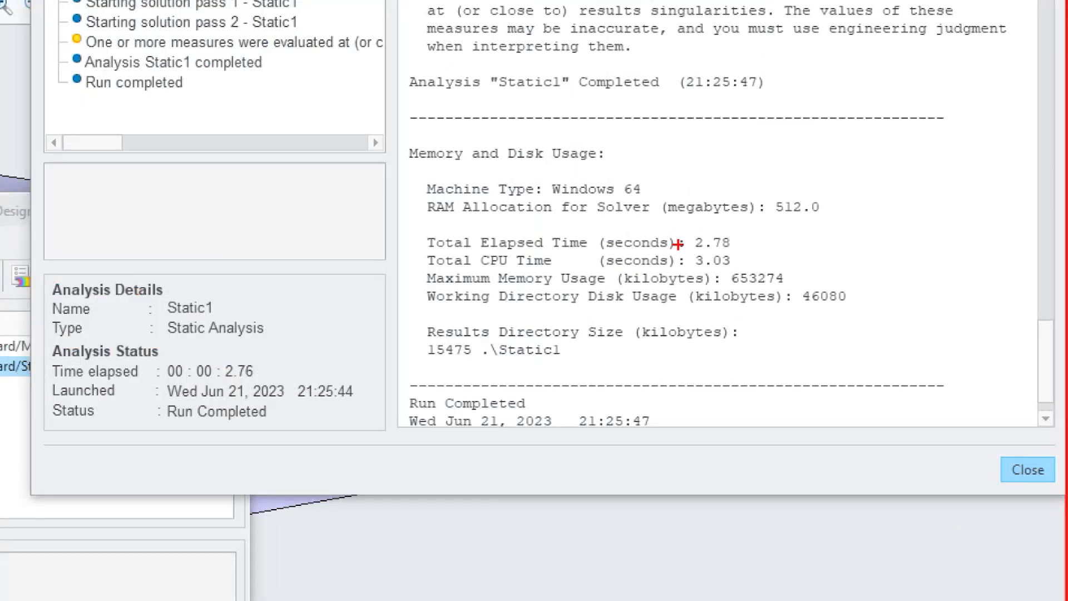
ctrl+drag(678, 244, 739, 276)
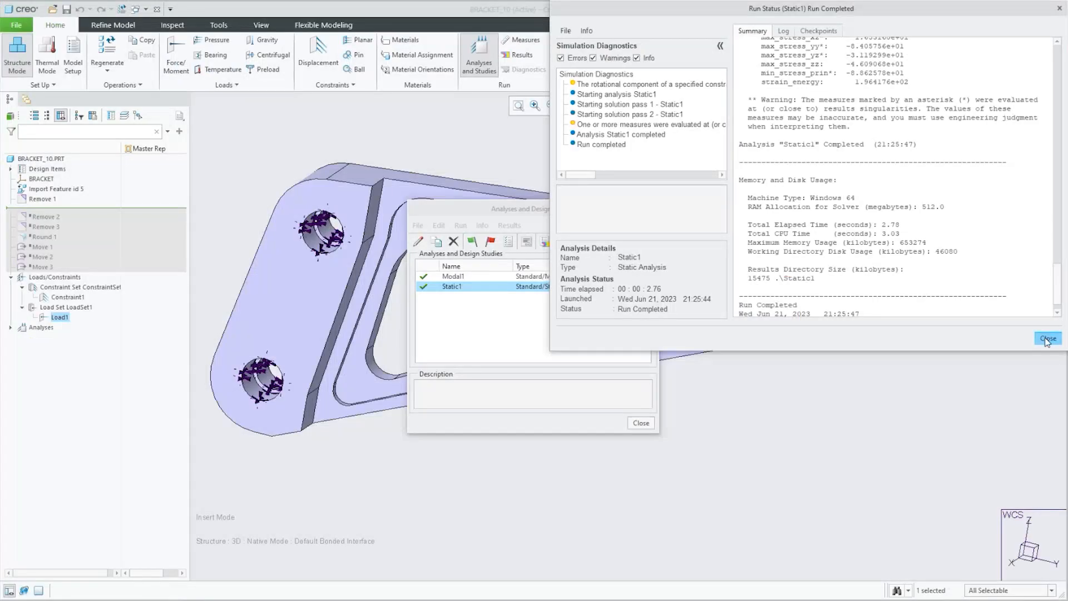
click(1048, 339)
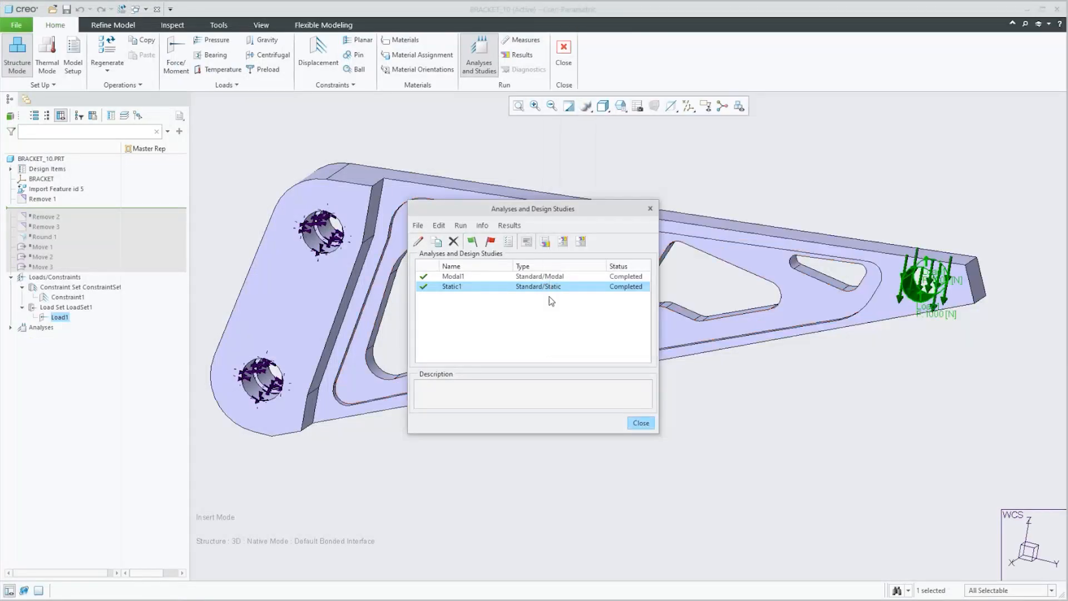
Go to the Static1 results, cancel the new result window definition, and open the saved displacement and von Mises stress windows
click(545, 241)
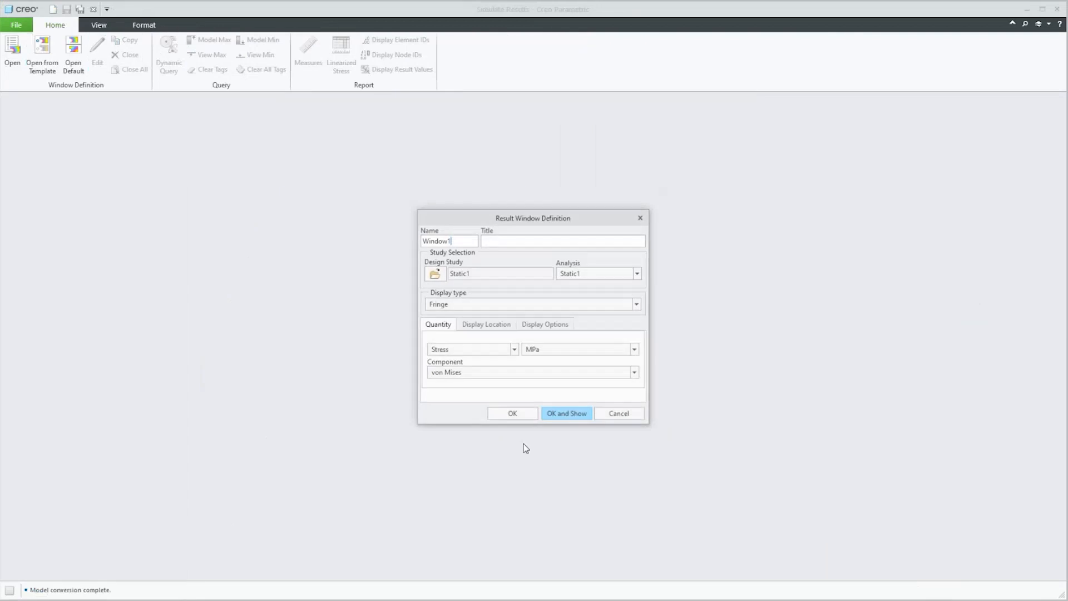
click(609, 414)
click(12, 53)
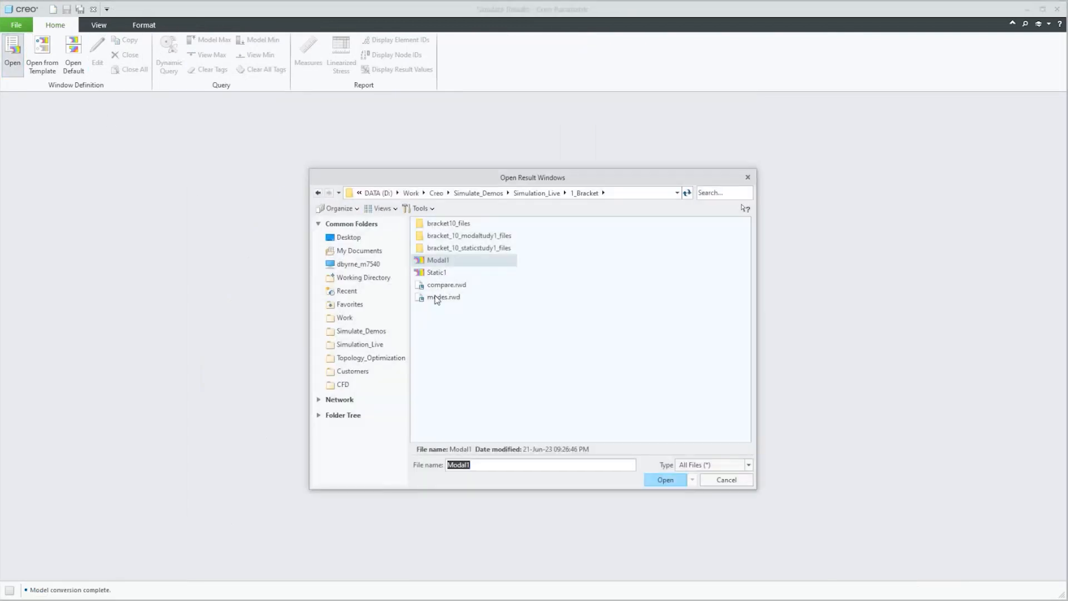
click(436, 297)
click(666, 480)
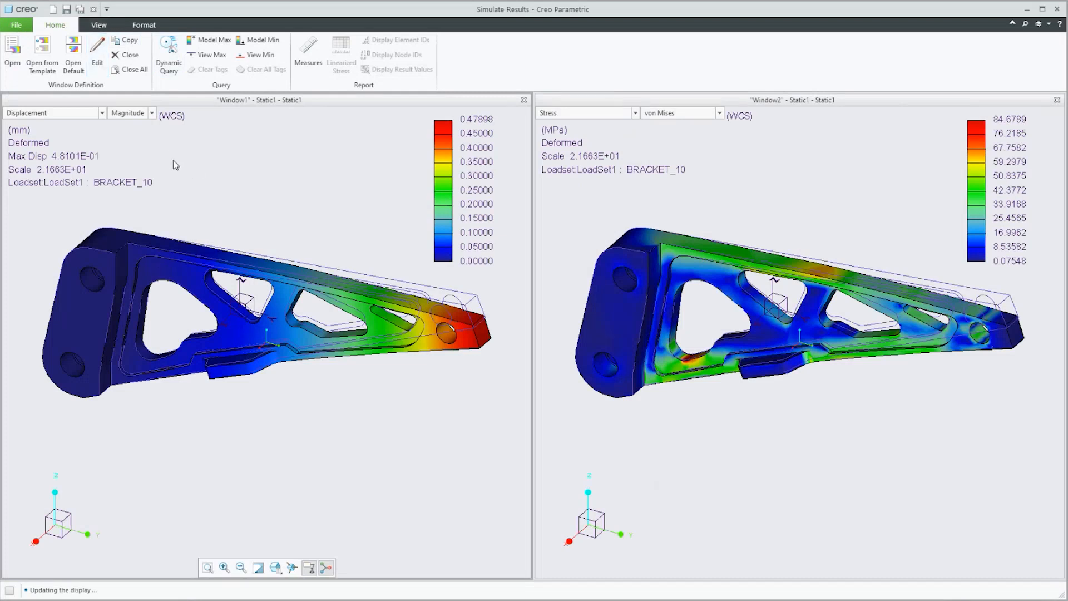
Turn on animation with auto start for the Static1 displacement result window and show it
click(98, 53)
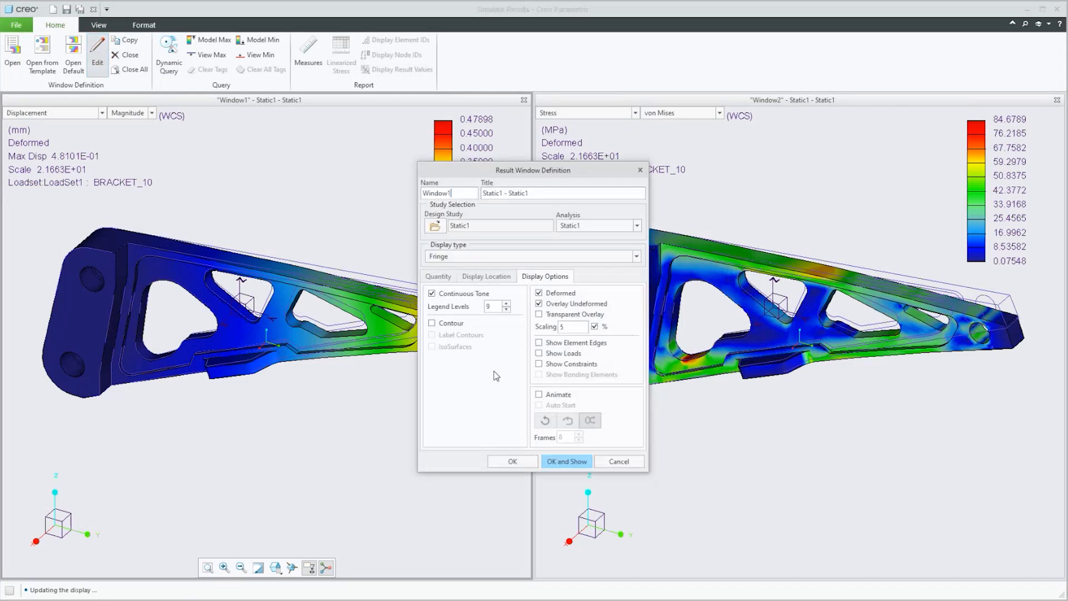
click(547, 396)
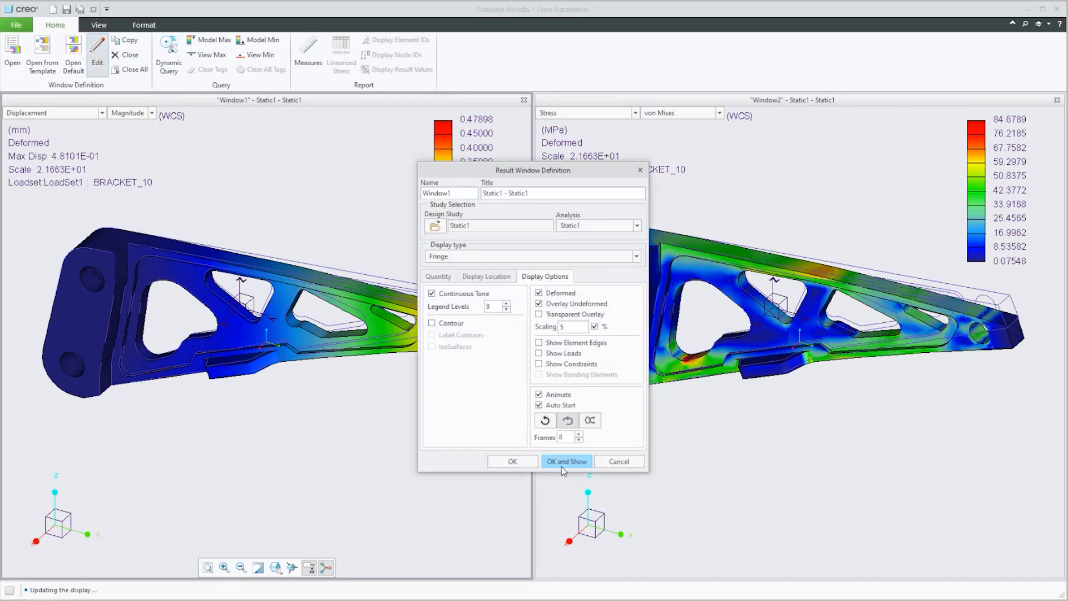
click(563, 464)
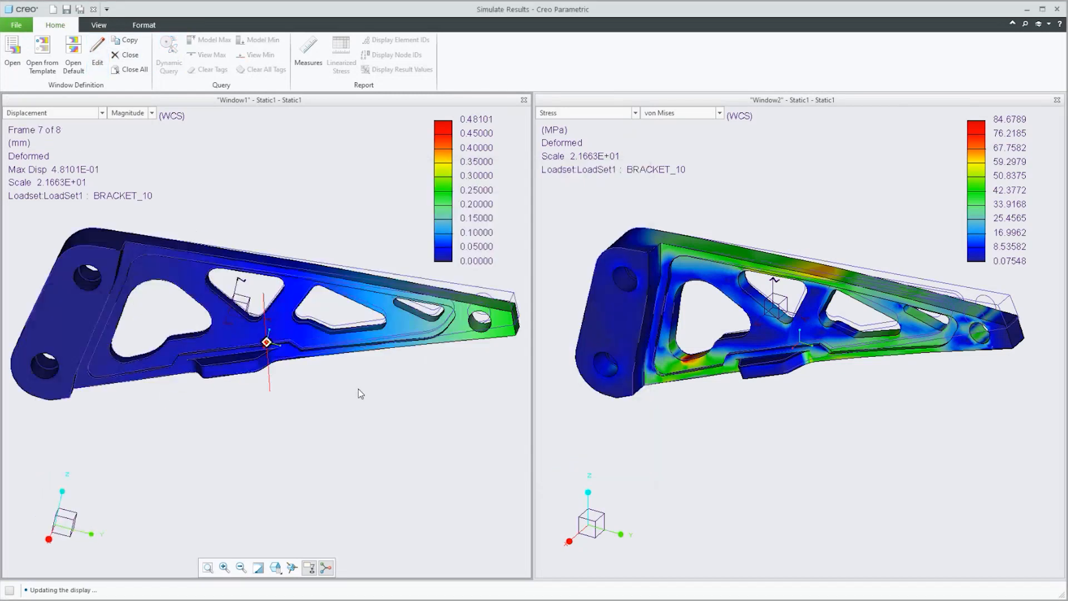
Tag the model maximum in the von Mises stress window and examine its location on the bracket
scroll(767, 332, down, 2)
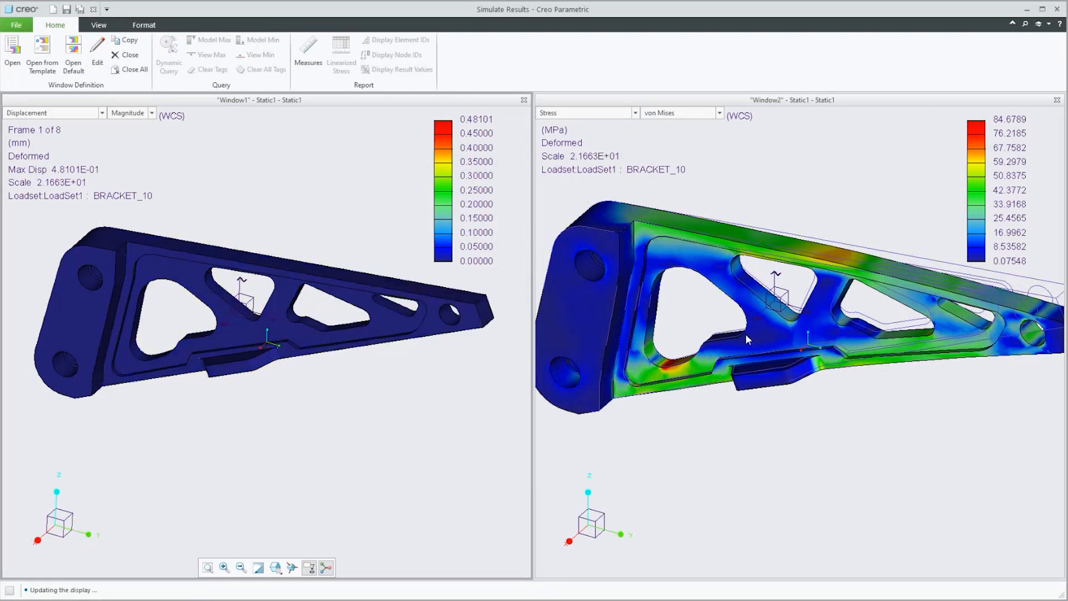
scroll(743, 387, up, 2)
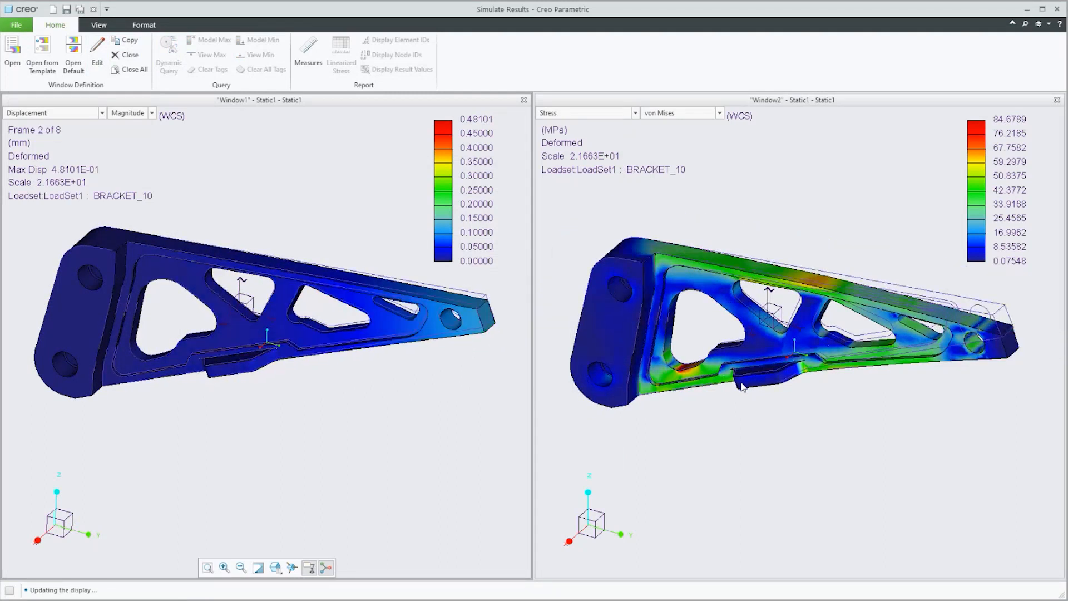
click(628, 182)
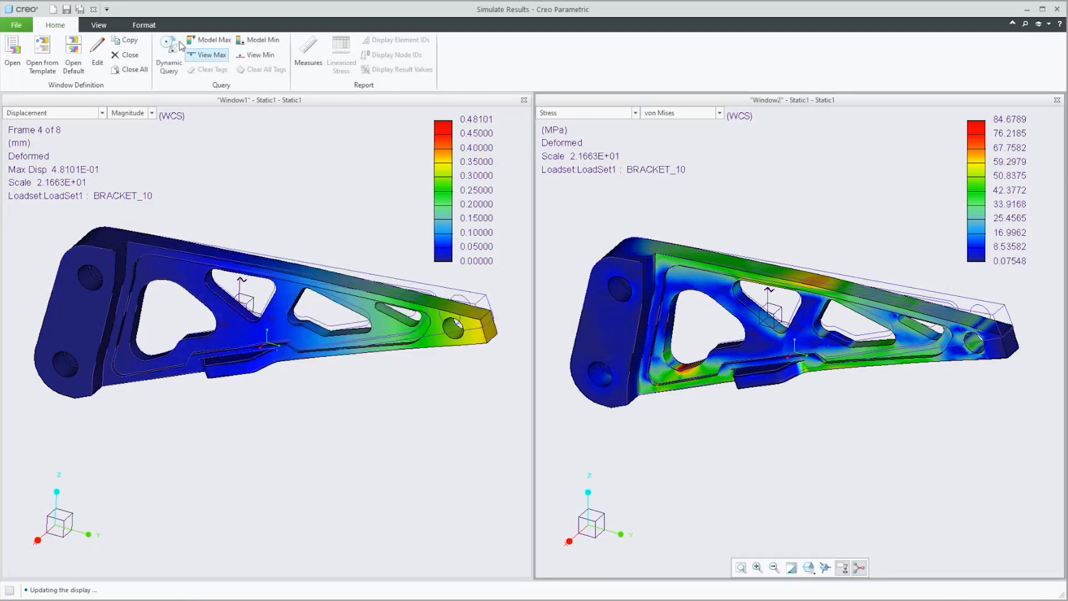
click(207, 40)
scroll(682, 370, down, 3)
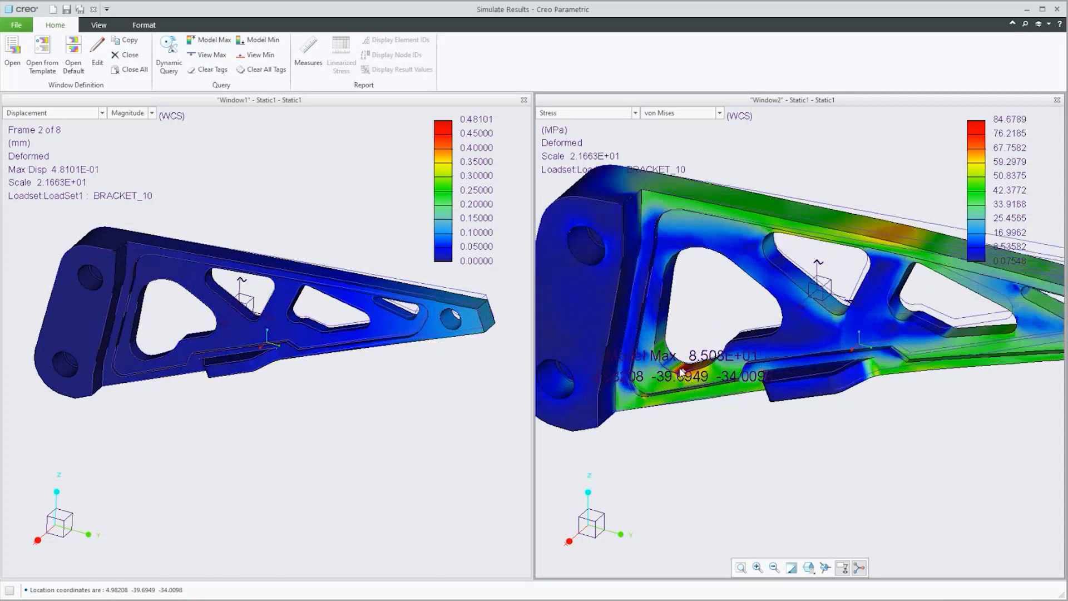
scroll(682, 371, down, 4)
scroll(685, 369, up, 2)
scroll(682, 366, up, 5)
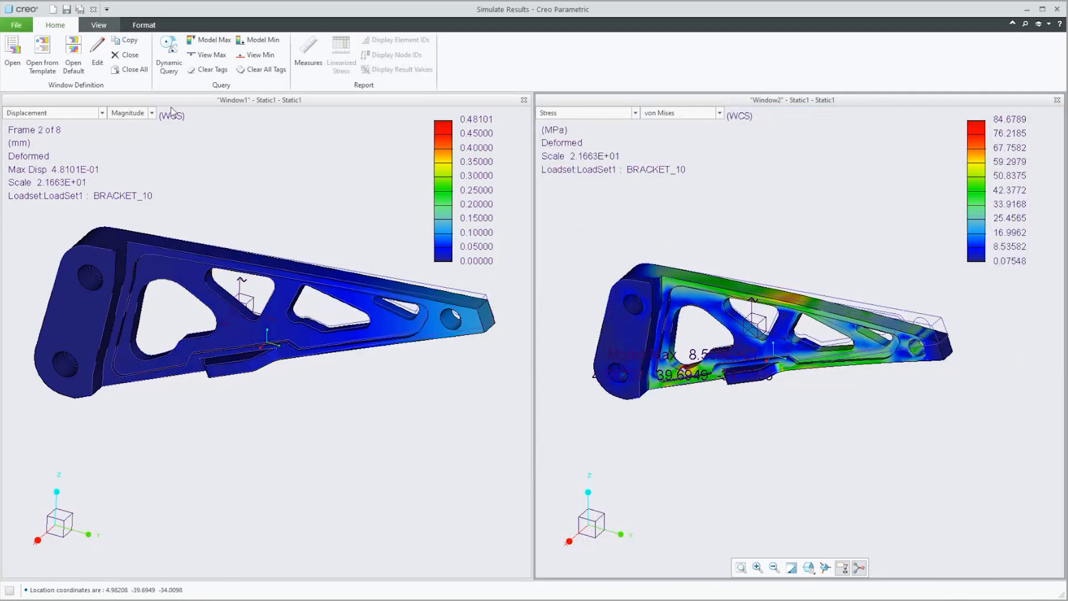
Tie the orientation of the displacement and stress windows, examine both results rotating and zooming together, and cancel the tie
click(100, 27)
click(184, 42)
middle_drag(610, 393, 677, 350)
scroll(678, 350, down, 2)
scroll(691, 343, up, 4)
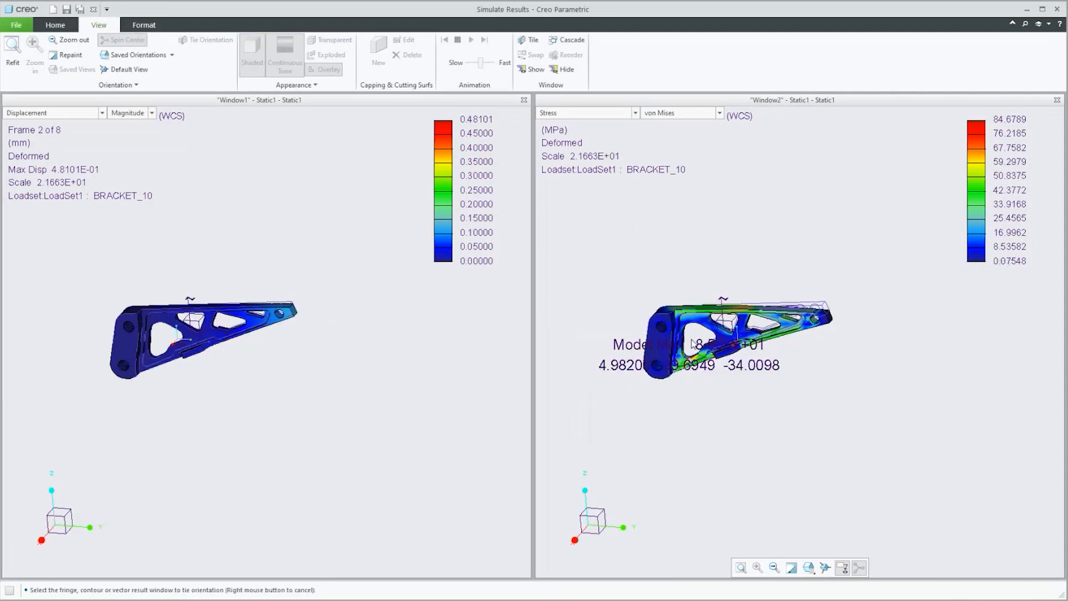
scroll(692, 344, down, 5)
scroll(692, 350, up, 3)
scroll(696, 389, down, 2)
mouse_move(695, 386)
middle_down()
mouse_move(703, 392)
mouse_move(701, 380)
middle_up()
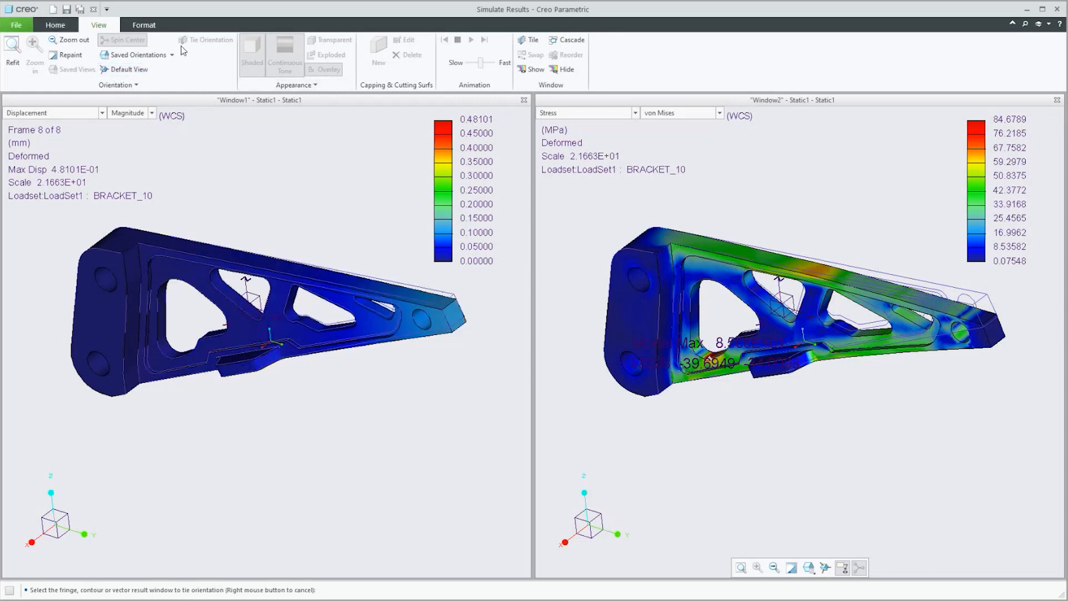
click(259, 86)
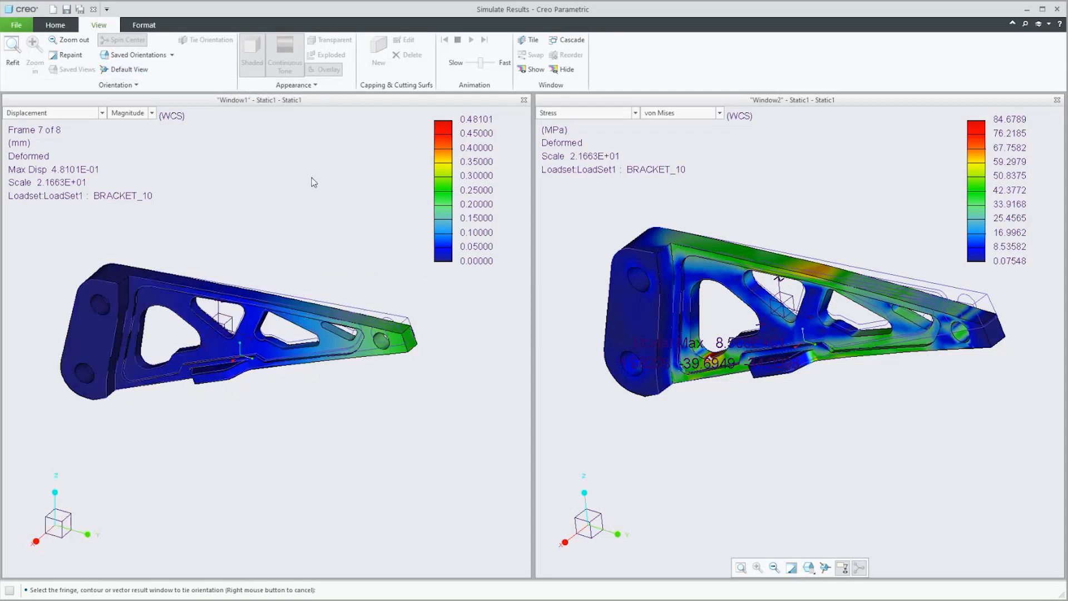
click(572, 196)
right_click(304, 198)
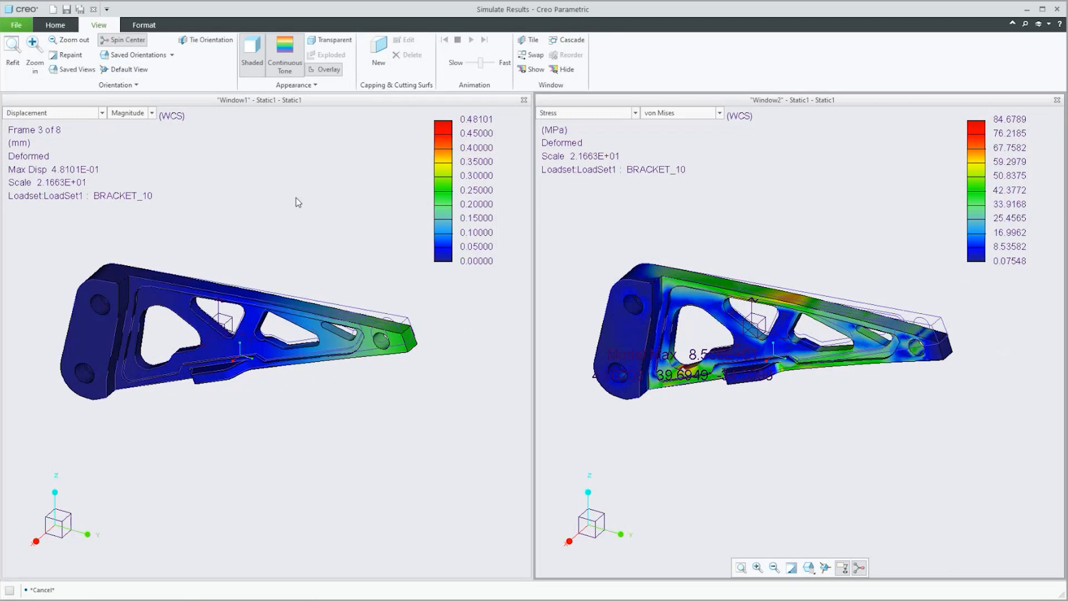
Close all open result windows and confirm
click(54, 26)
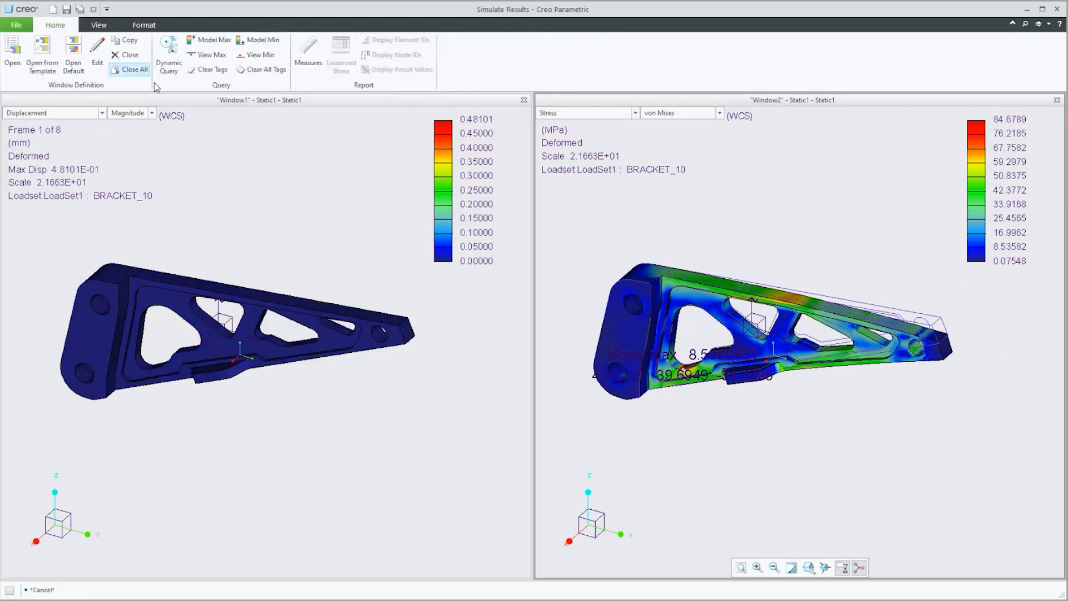
click(134, 70)
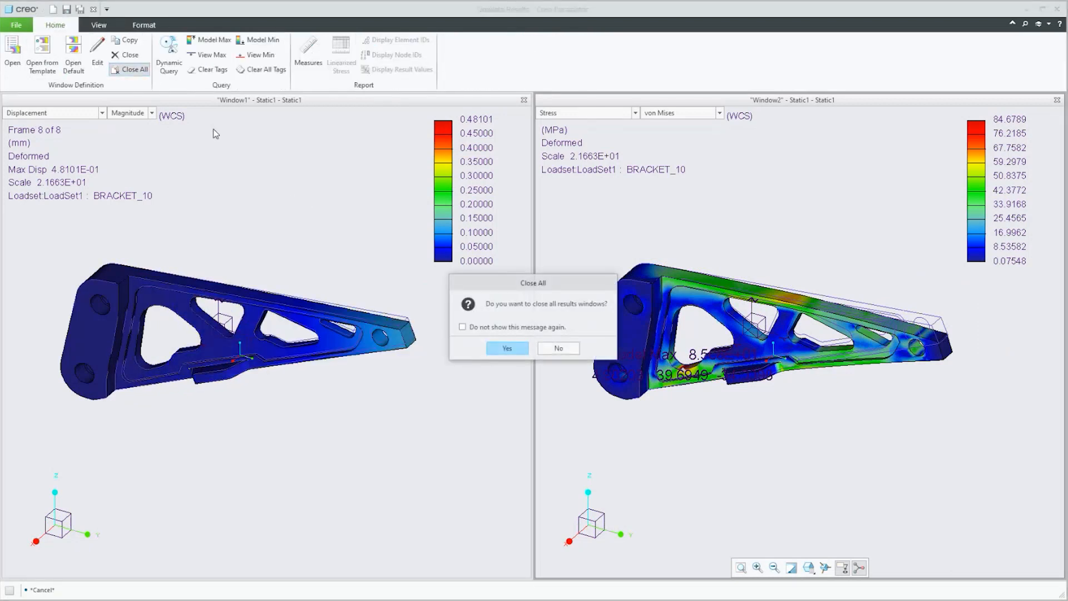
click(498, 347)
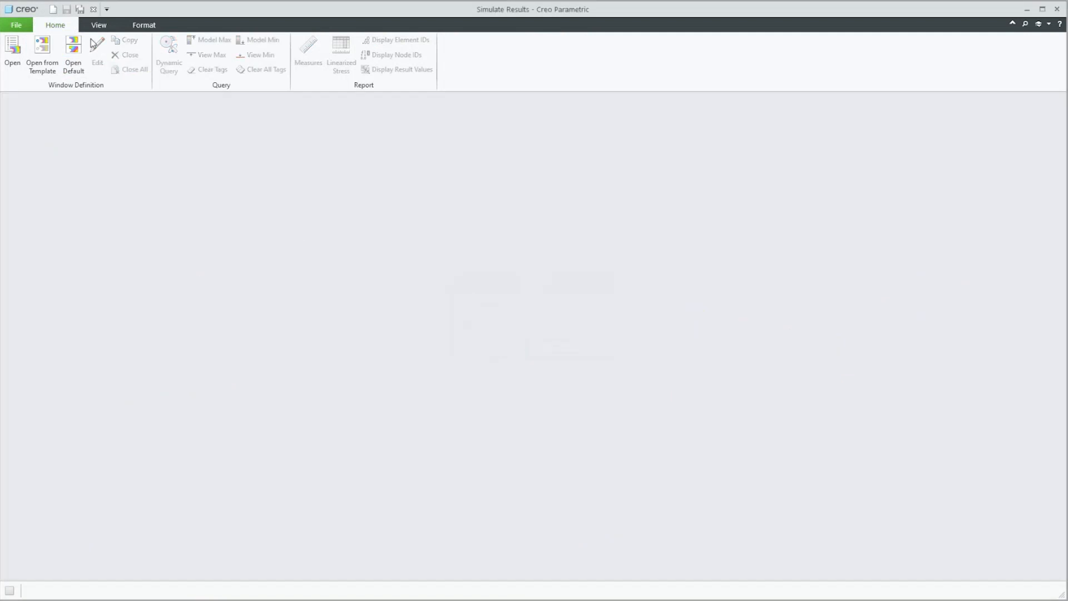
Open the saved modal result windows from modes.rwd
click(5, 57)
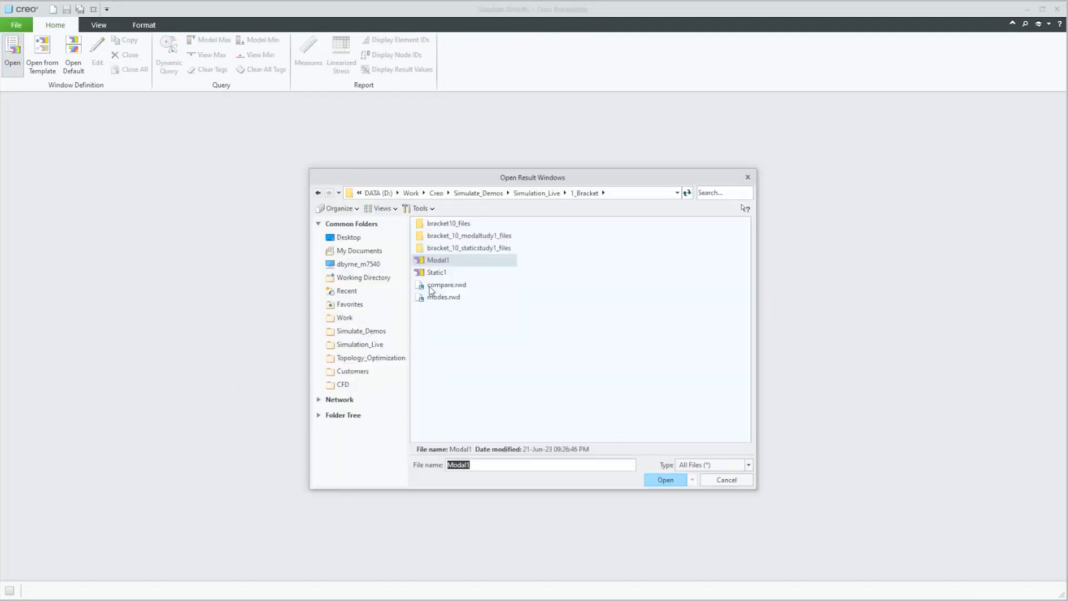
click(440, 297)
click(654, 481)
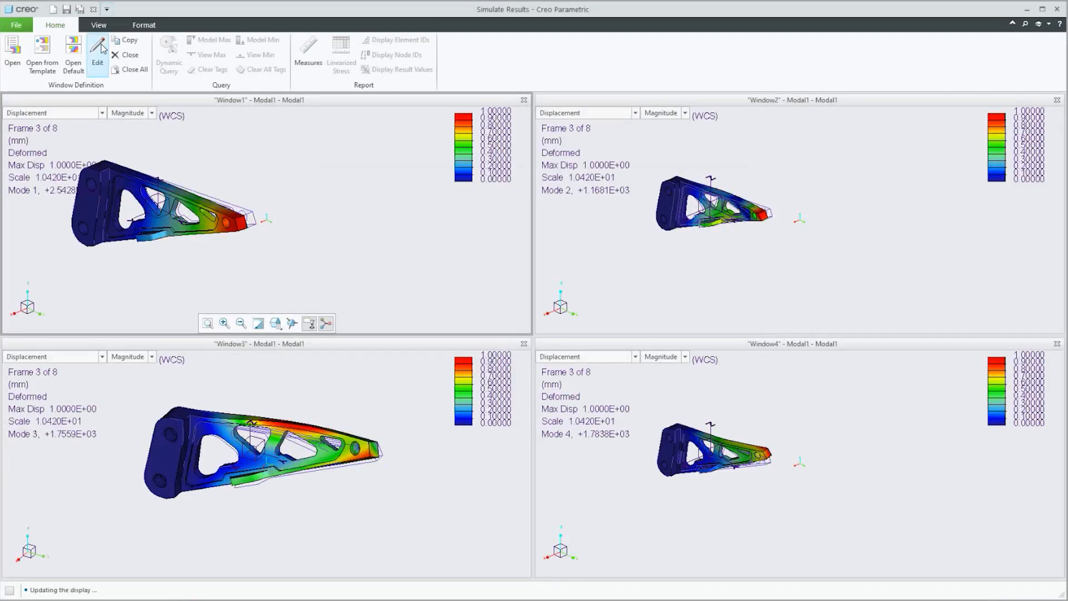
Tie the orientation of all four Modal1 displacement windows and examine their mode shapes and frequencies, rotating and zooming together
click(98, 26)
click(205, 40)
click(428, 445)
click(656, 468)
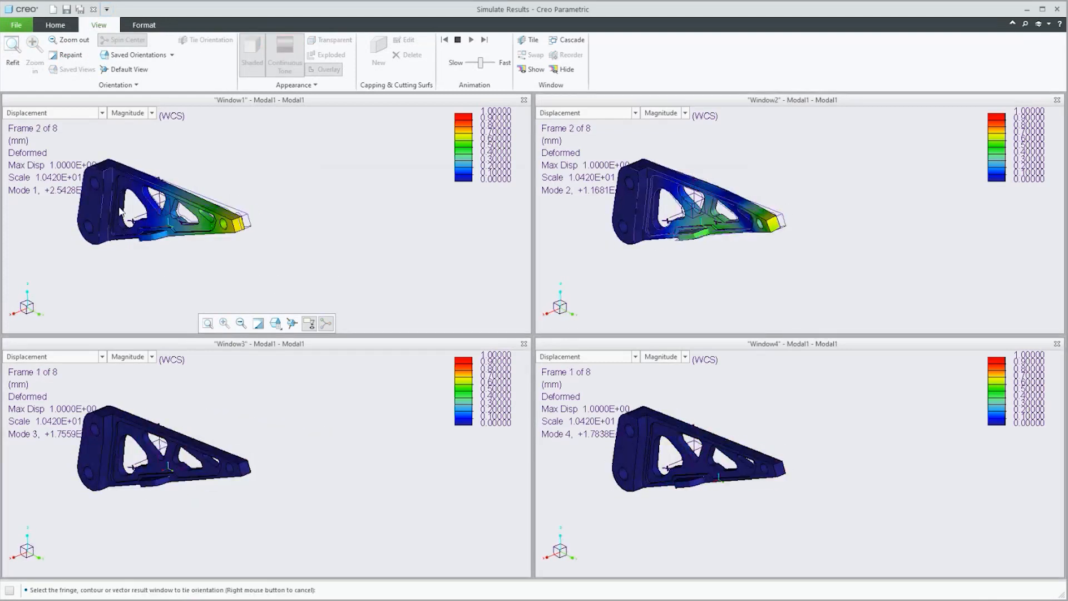
scroll(101, 201, down, 5)
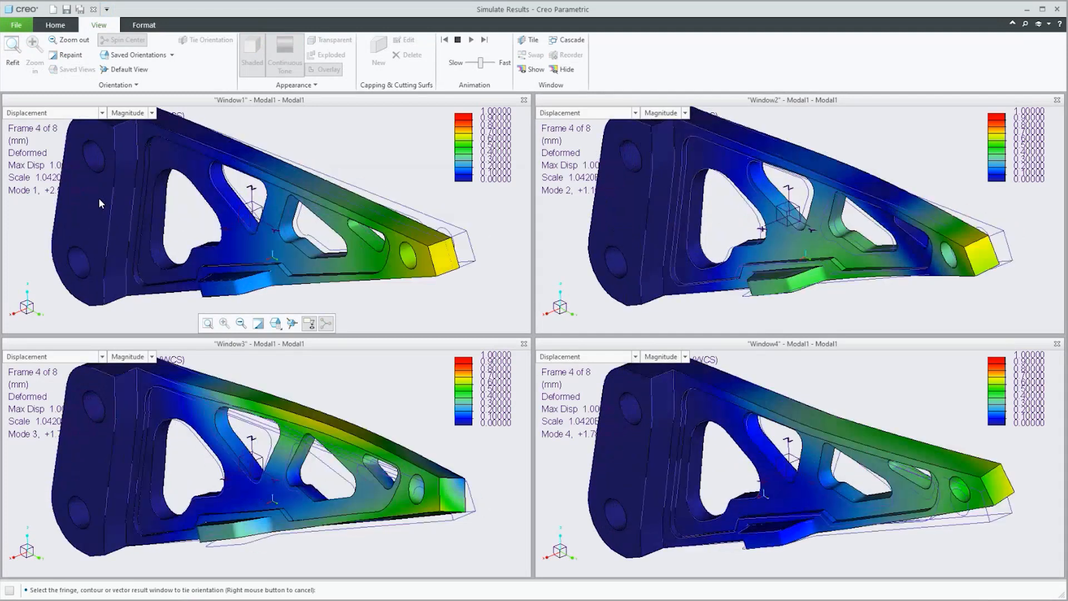
mouse_move(153, 181)
middle_down()
mouse_move(162, 166)
mouse_move(153, 182)
middle_up()
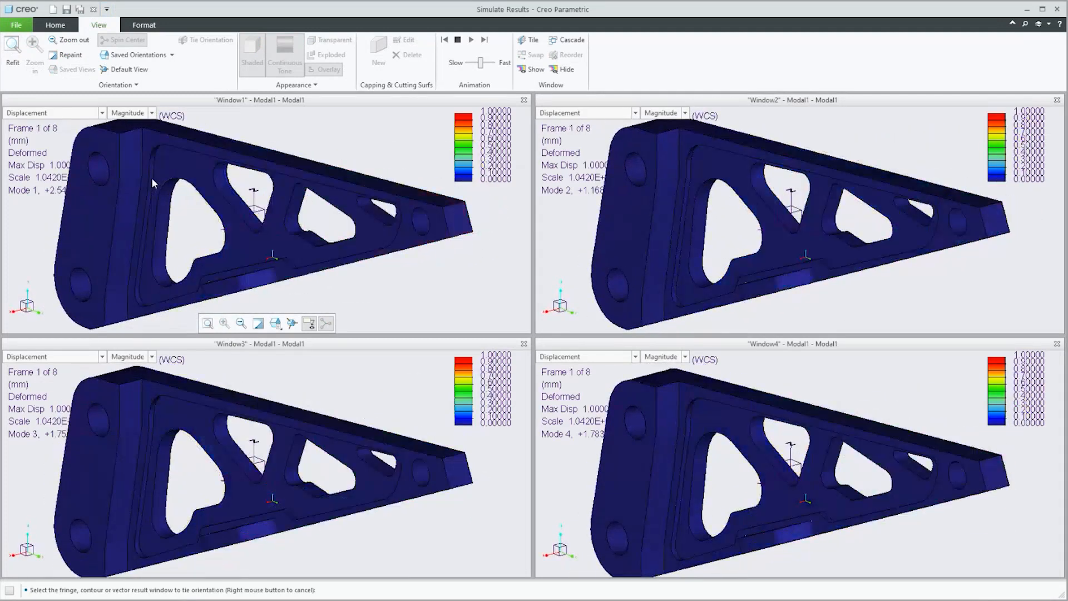
scroll(148, 215, up, 4)
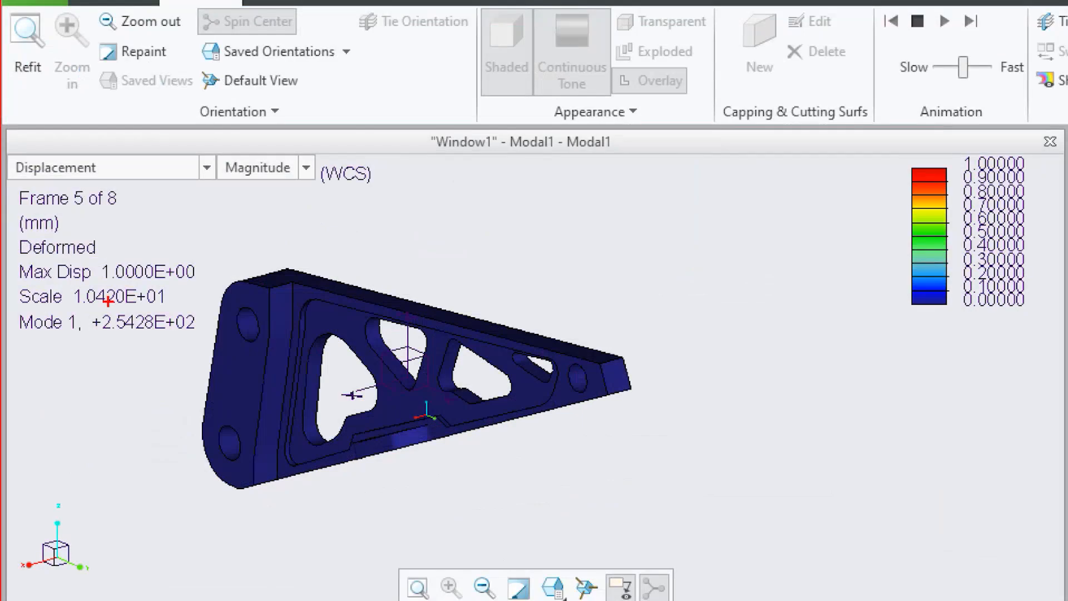
mouse_move(29, 306)
ctrl+mouse_down()
mouse_move(218, 340)
mouse_move(202, 341)
ctrl+mouse_up()
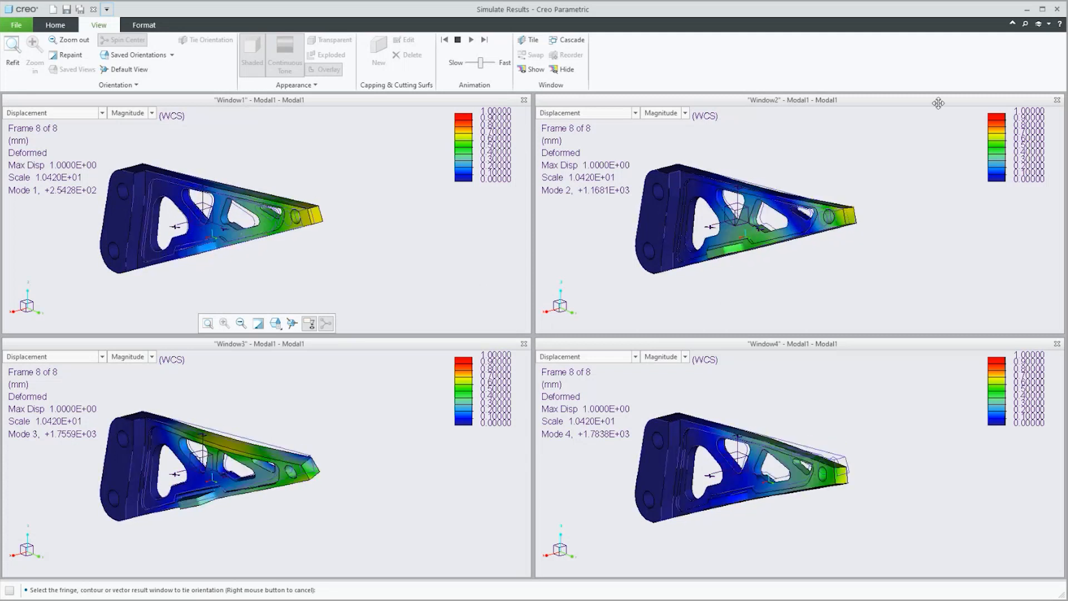
Close the simulation results, answer the closing prompt, and close the Analyses and Design Studies list
click(1057, 8)
click(547, 339)
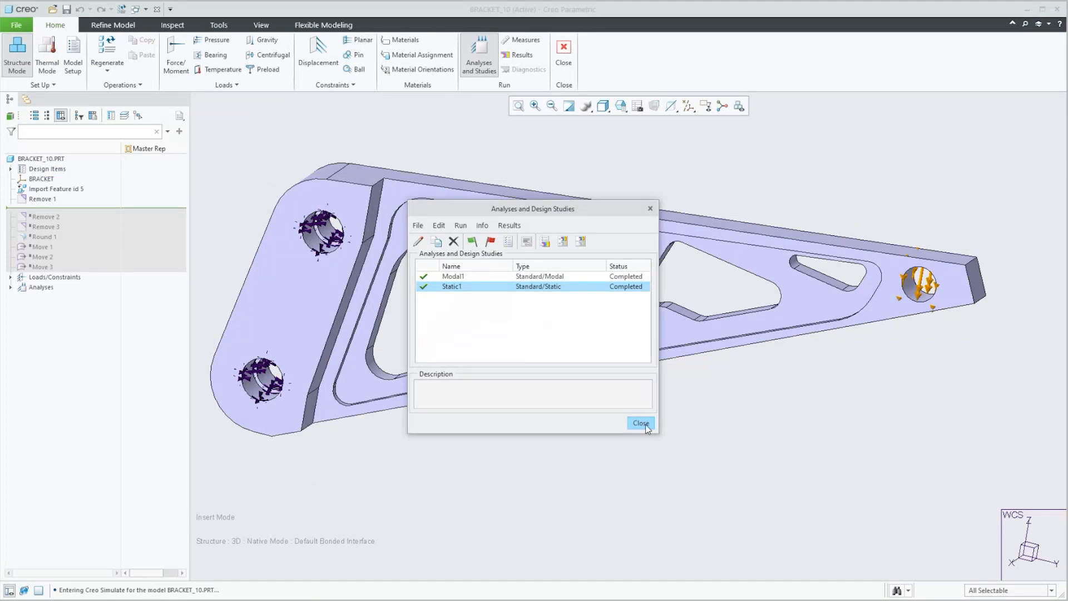
click(640, 423)
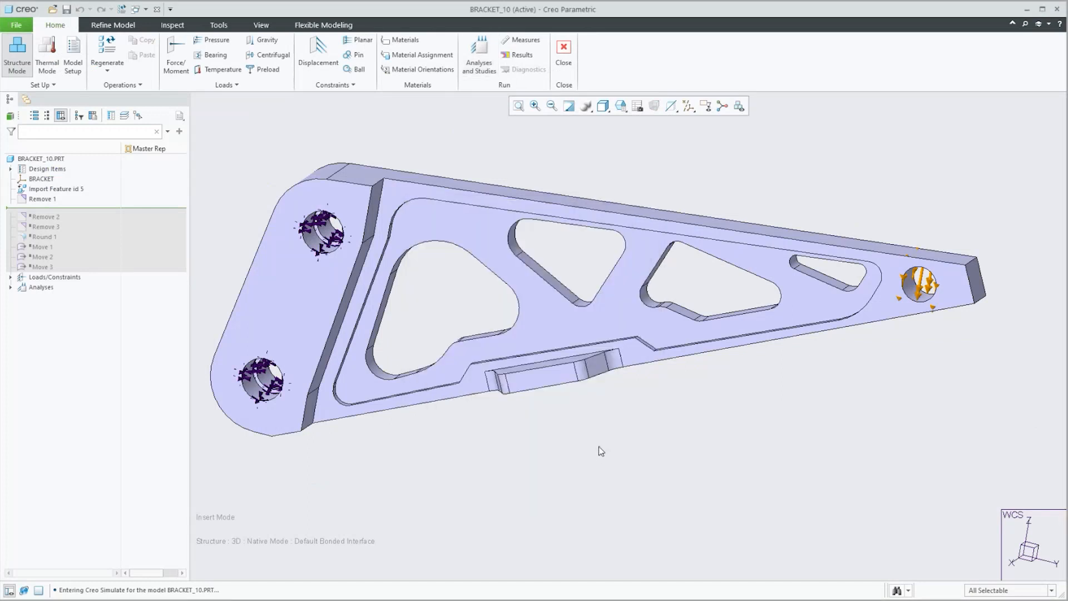
middle_drag(605, 435, 593, 447)
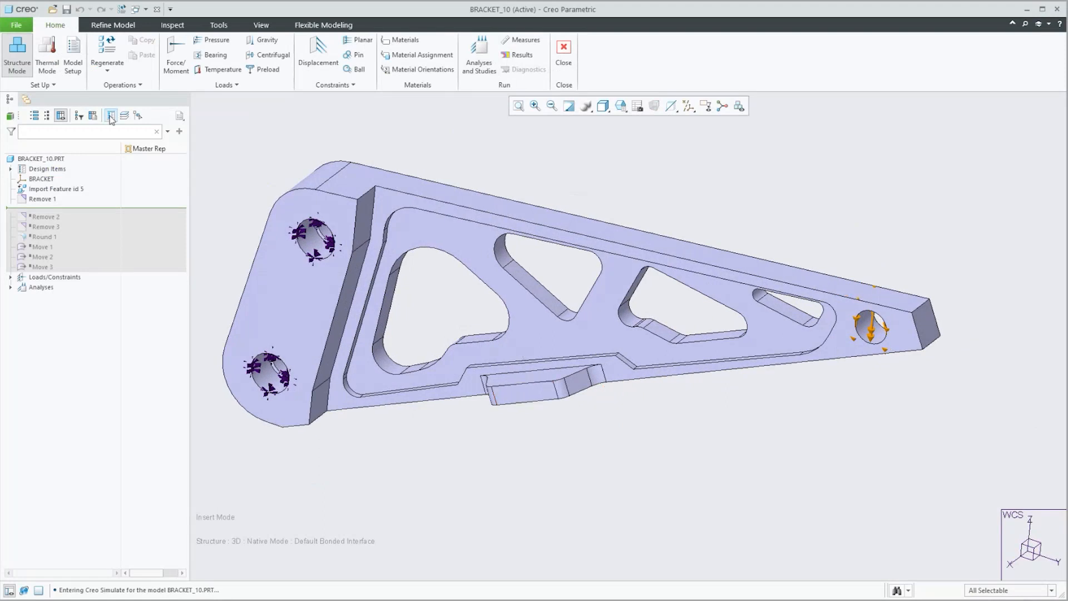
Switch to Thermal mode, look over the thermal study types available under Analyses and Design Studies, and leave Simulate
click(47, 63)
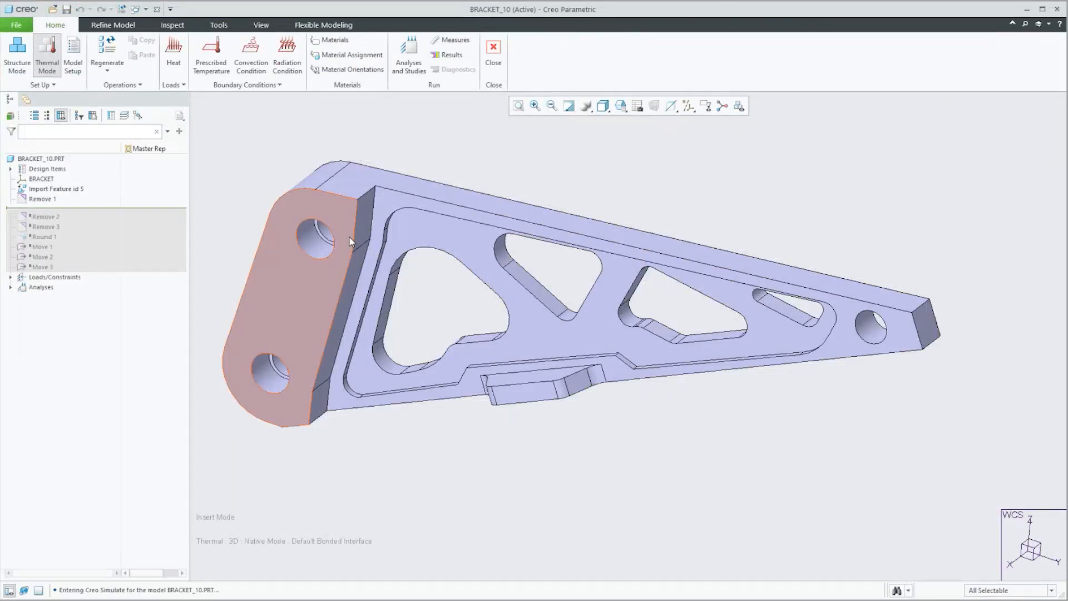
click(409, 55)
click(418, 225)
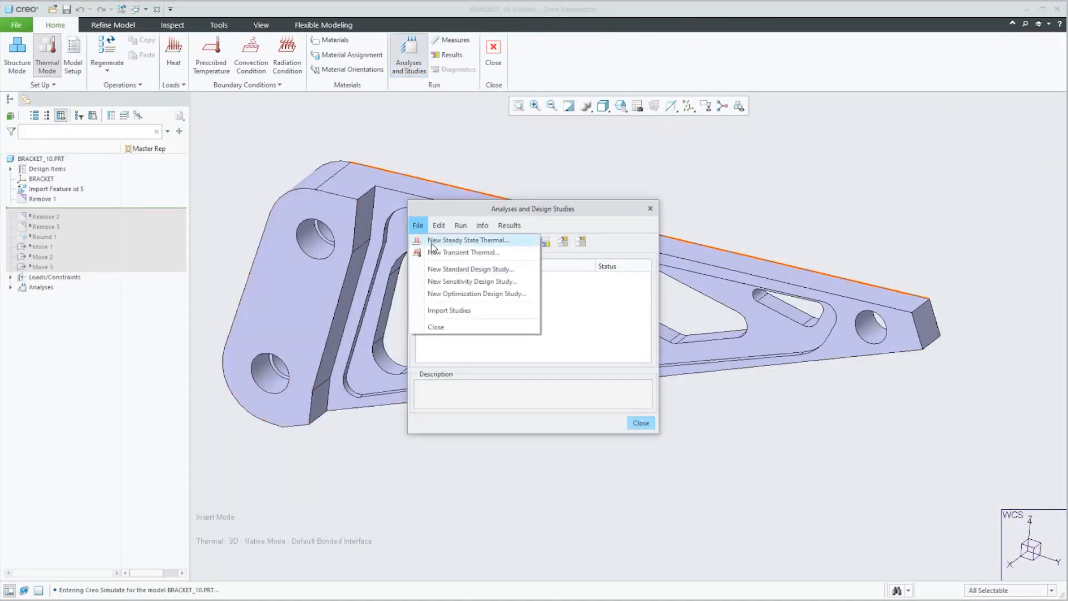
click(446, 212)
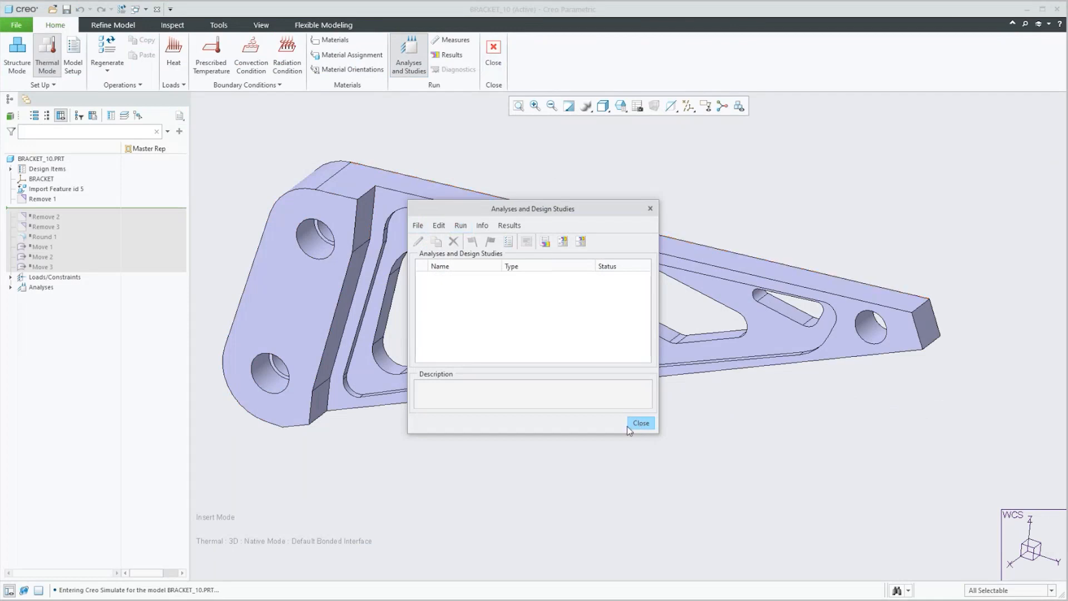
click(640, 424)
click(493, 53)
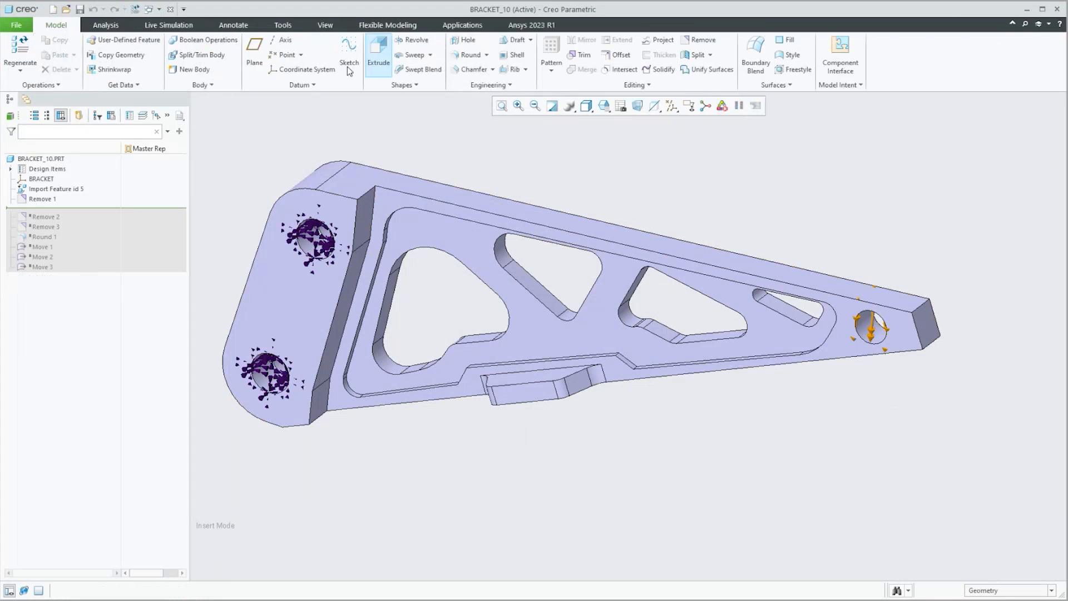
Reopen Simulate in Structure mode, look over the additional load options, and return to the part model
click(462, 25)
click(146, 70)
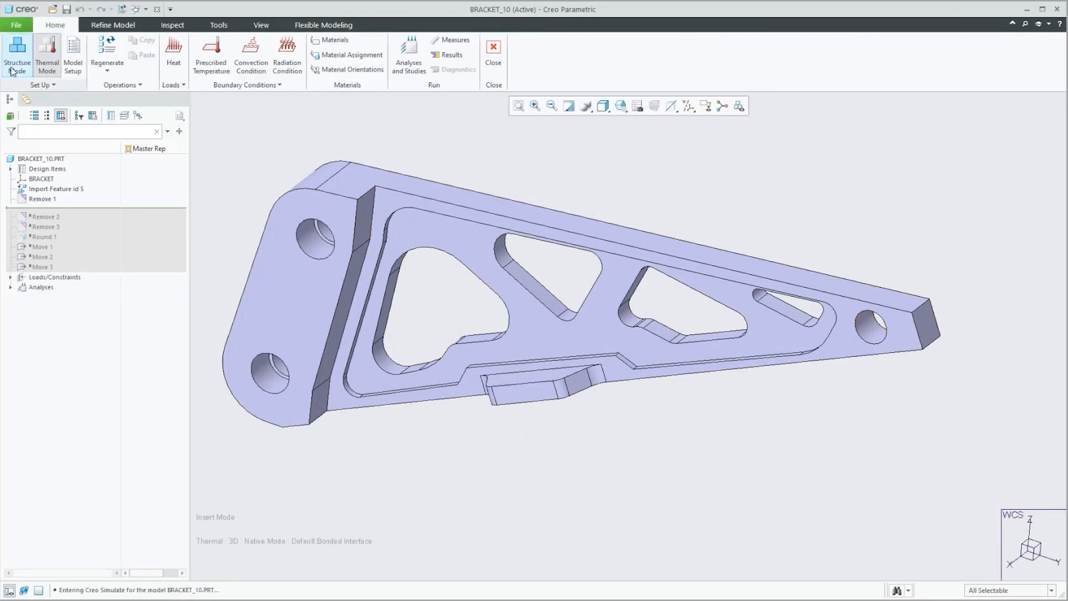
click(21, 53)
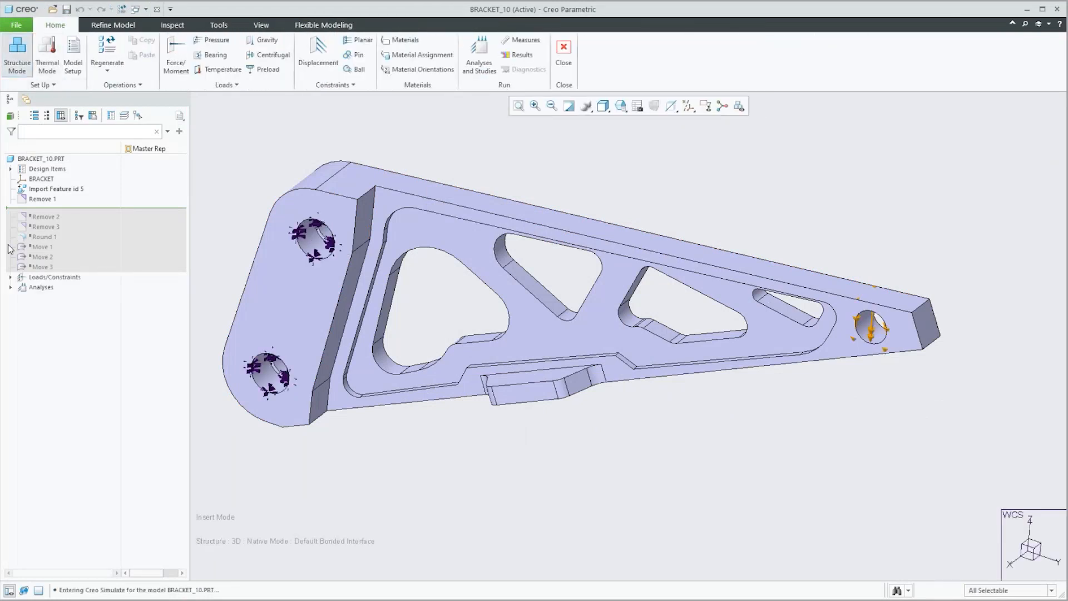
click(224, 86)
click(564, 55)
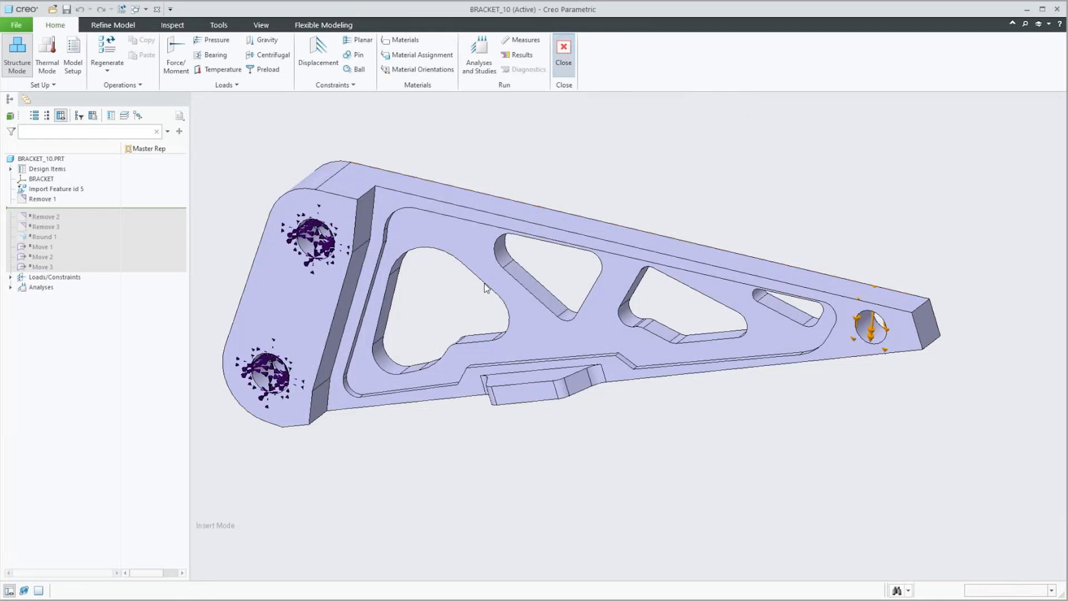
scroll(487, 232, up, 2)
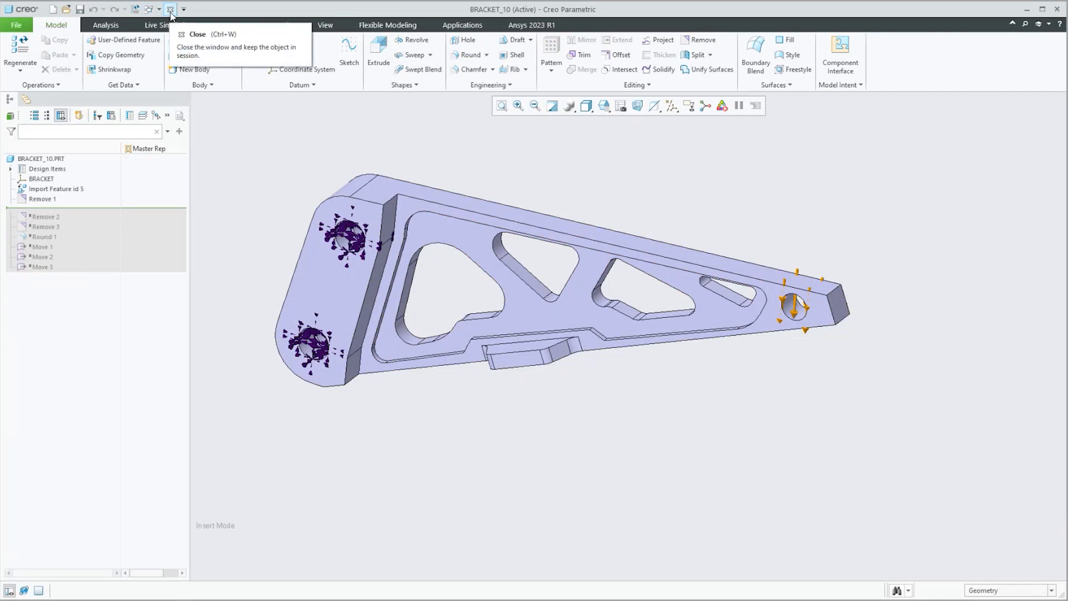
scroll(469, 179, down, 2)
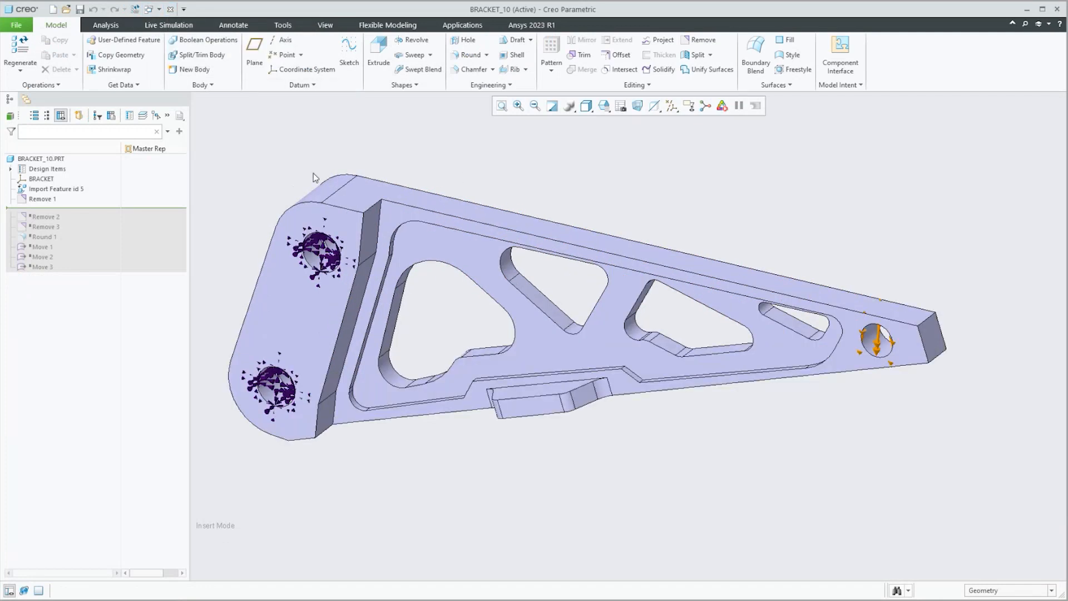
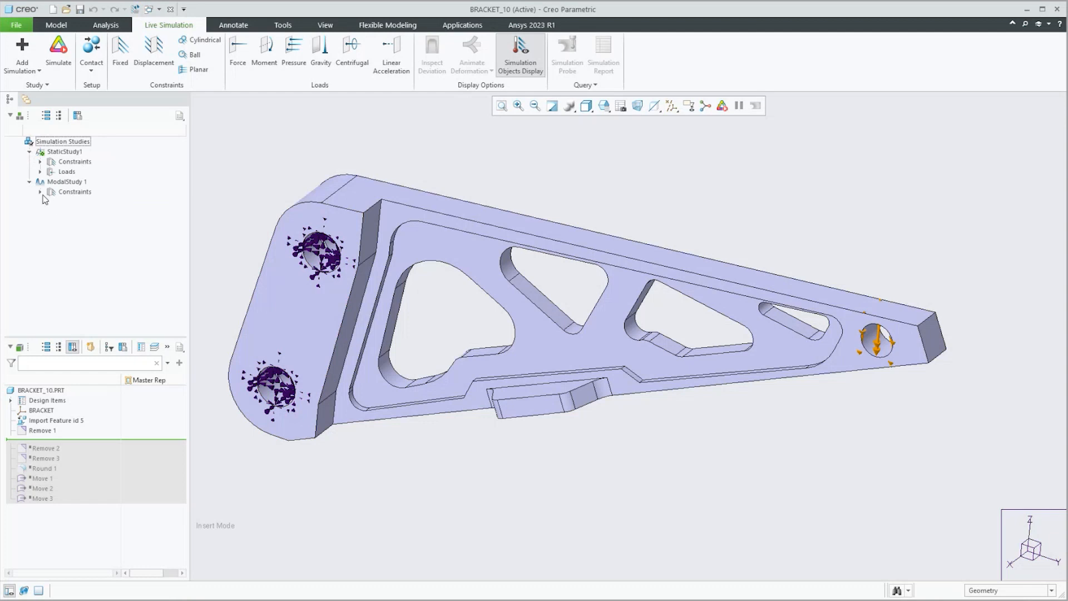
Expand the constraints and loads of StaticStudy1 and the constraints of ModalStudy 1 to see their contents
click(40, 192)
click(40, 171)
click(40, 162)
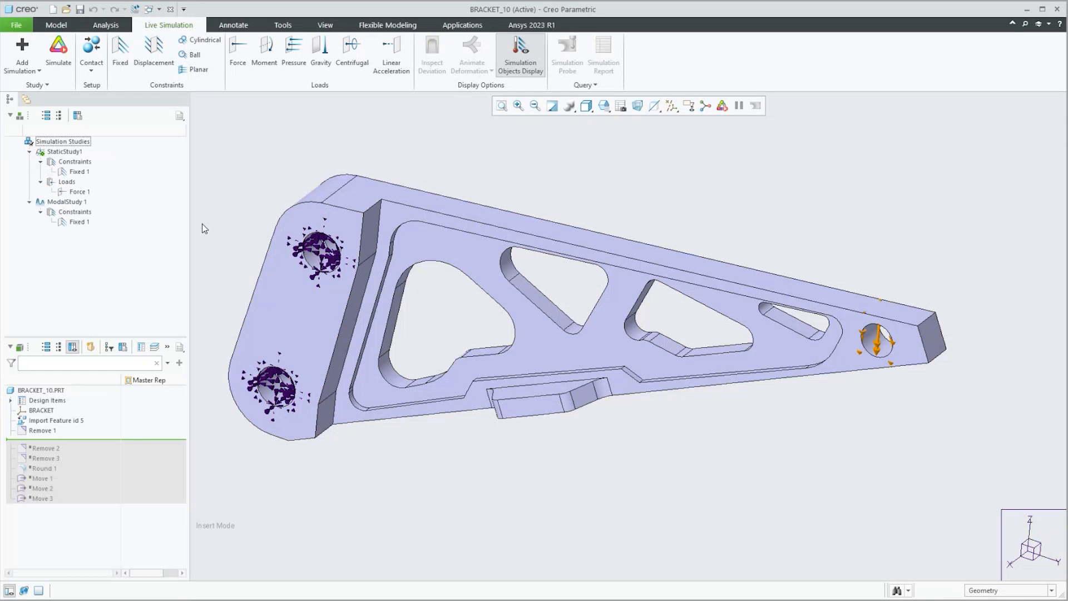
Run the live simulation of StaticStudy1 and animate the bracket's deformation
click(57, 66)
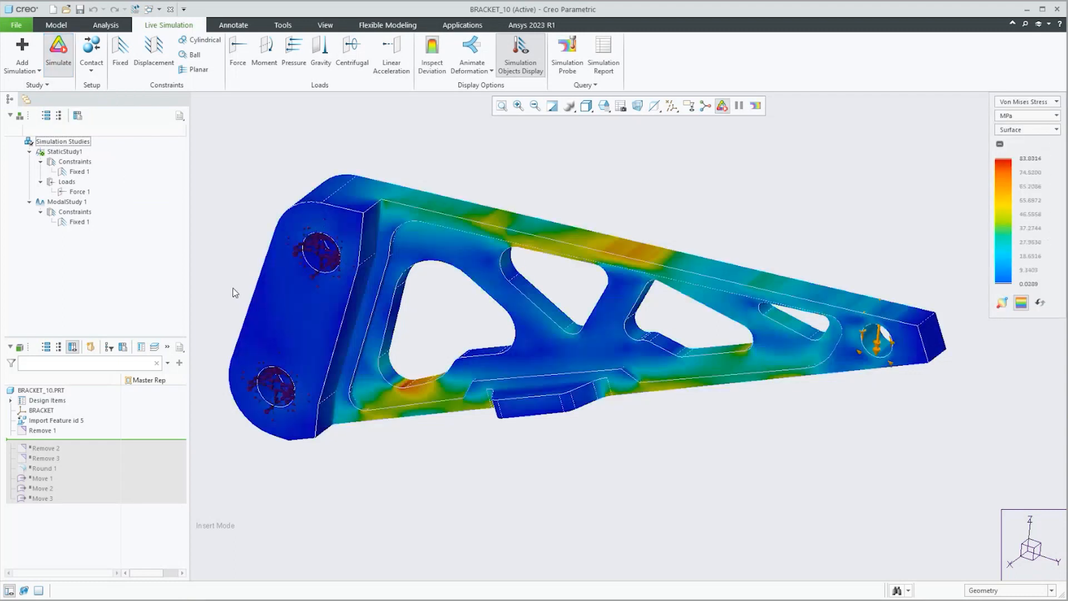
click(471, 50)
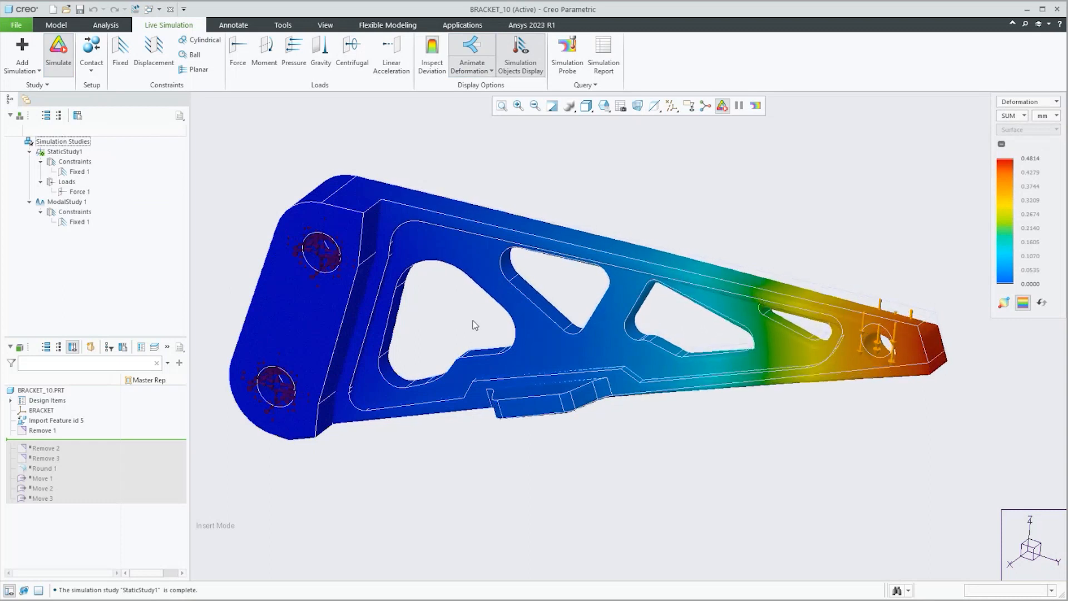
middle_drag(628, 310, 621, 311)
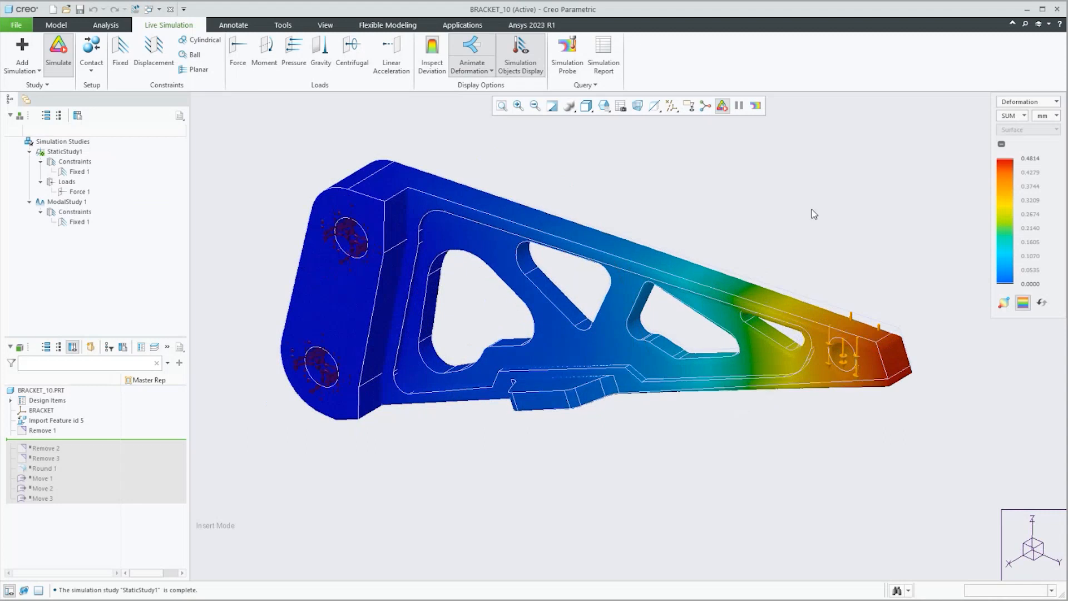
Display the von Mises stress result with its minimum and maximum locations marked, and examine the peak at the largest cutout
click(1024, 102)
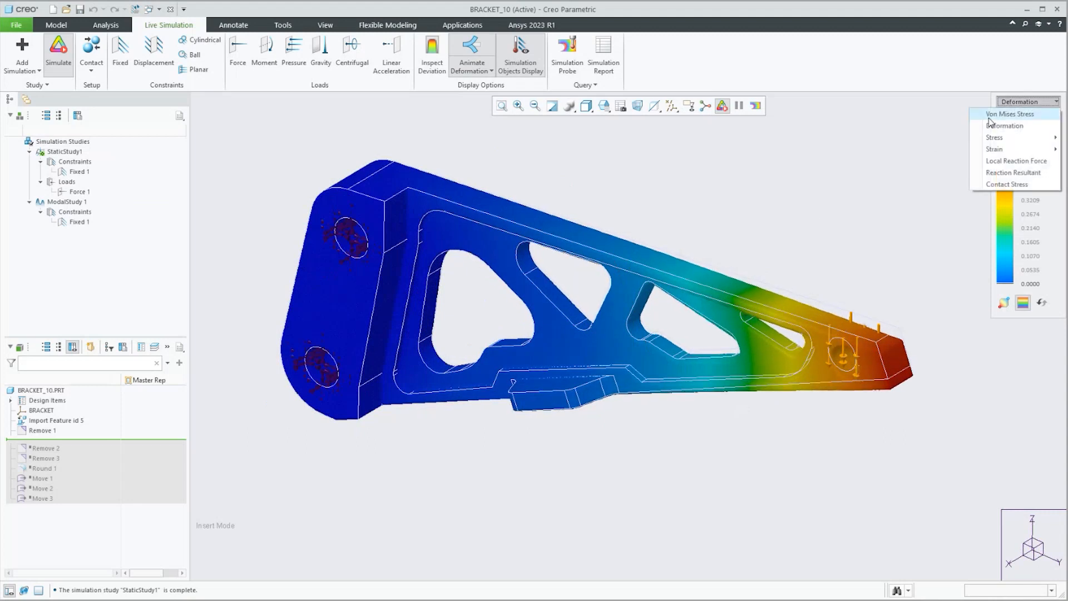
click(1008, 113)
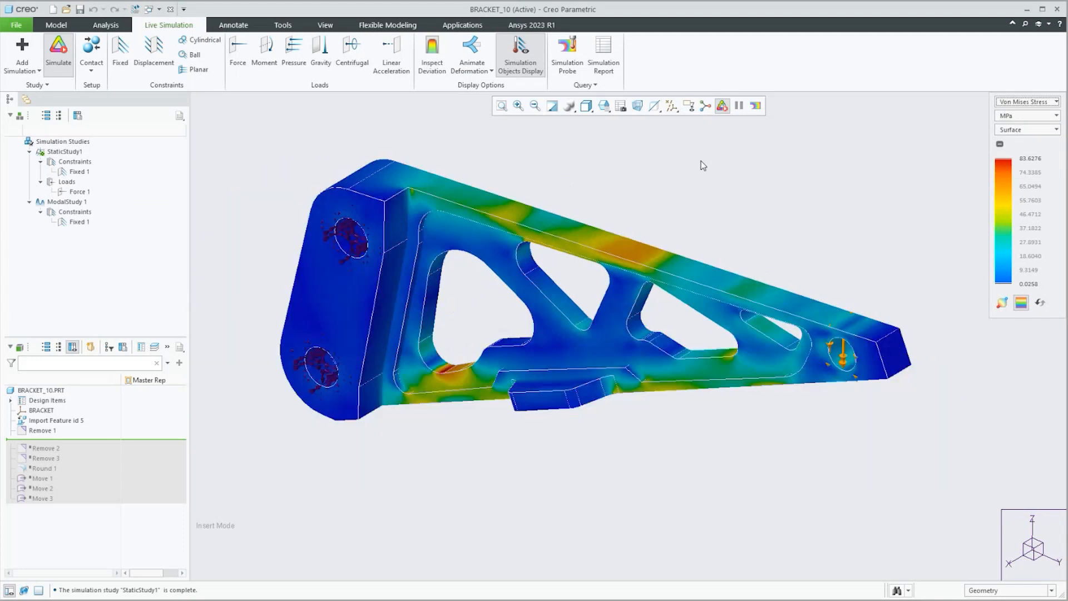
click(1003, 307)
middle_drag(473, 384, 464, 404)
scroll(464, 404, down, 2)
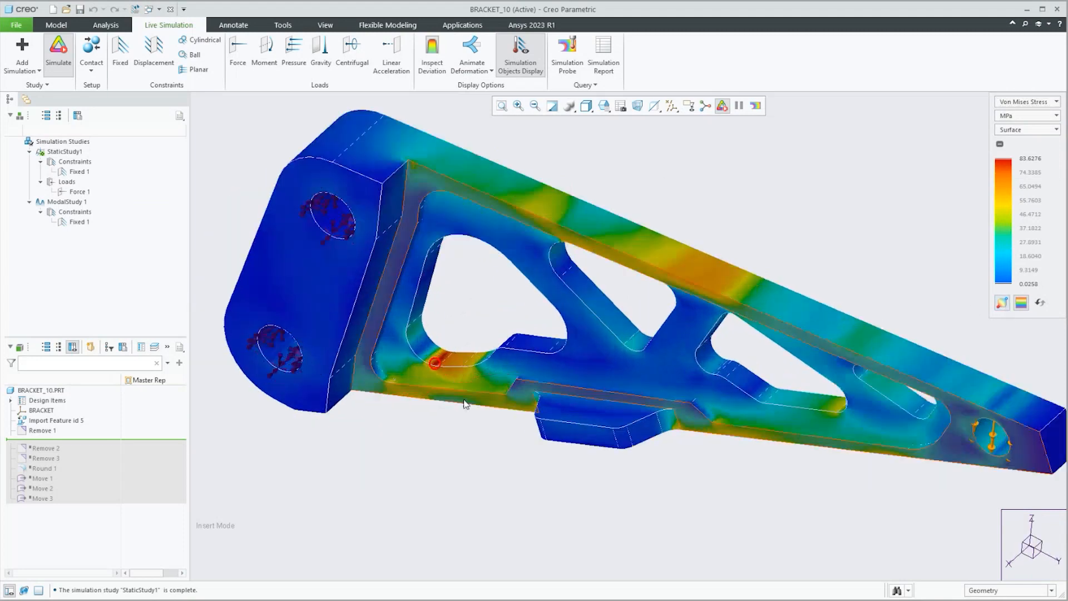
scroll(436, 372, down, 3)
scroll(436, 373, up, 3)
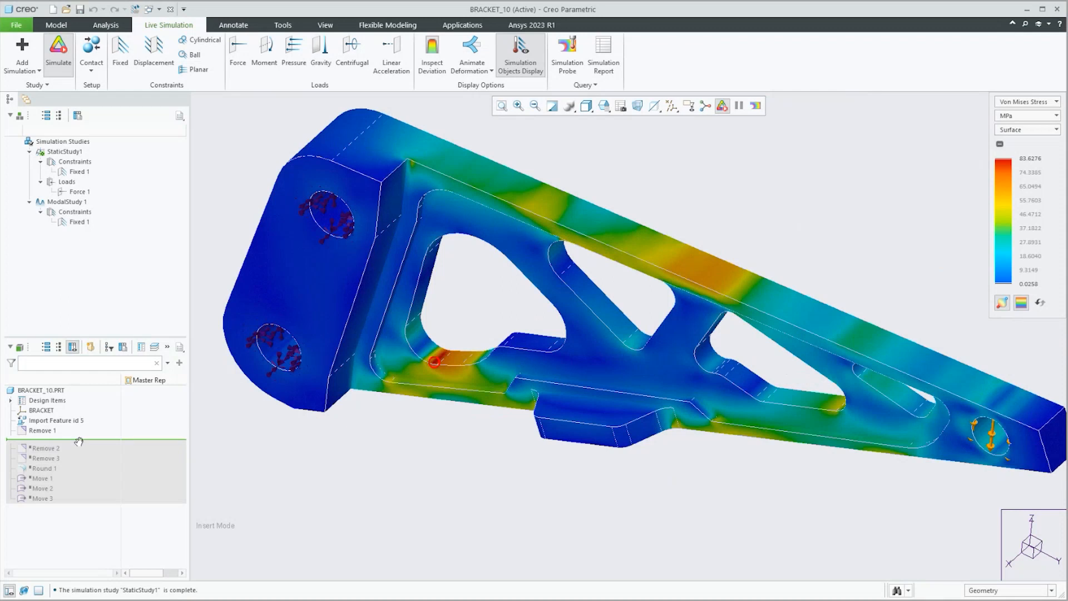
Move the insertion point below Round 1 to activate Remove 2, Remove 3 and Round 1, and examine the updated stress
drag(78, 440, 79, 471)
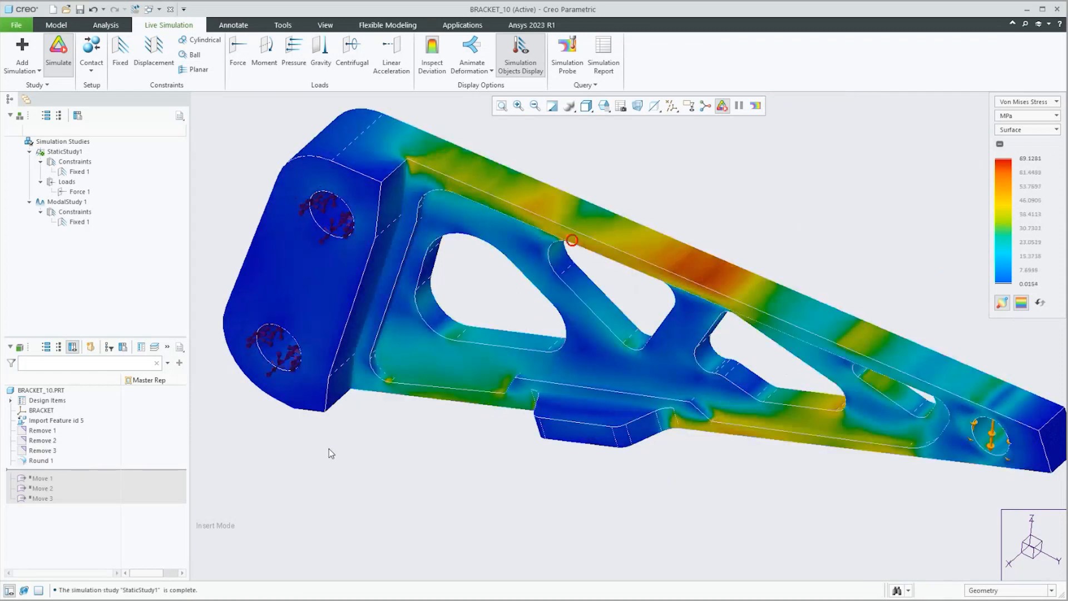
middle_drag(366, 450, 379, 428)
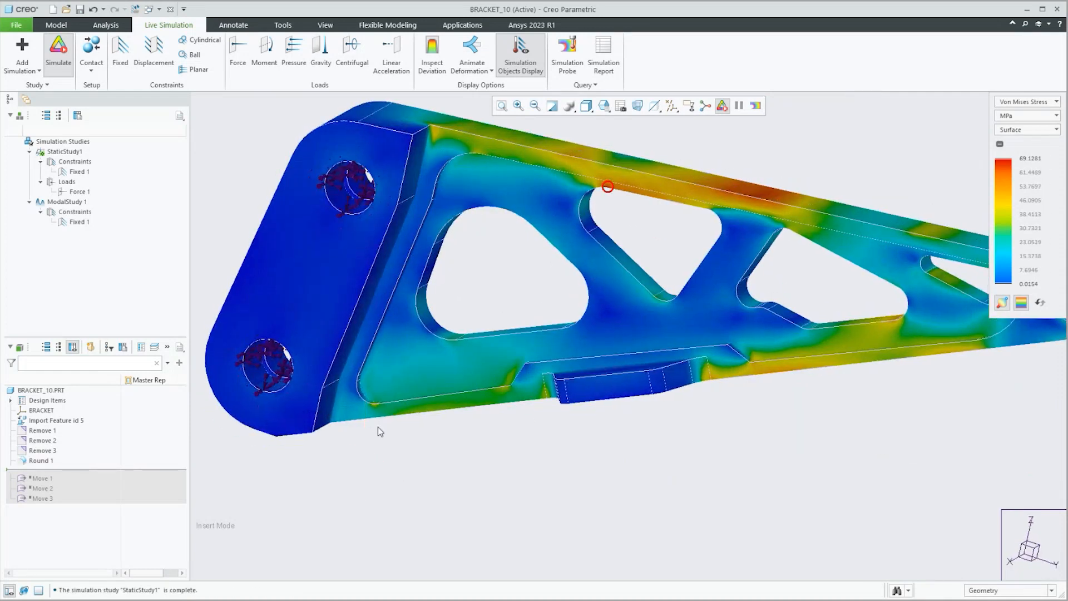
scroll(350, 430, up, 1)
scroll(342, 428, up, 1)
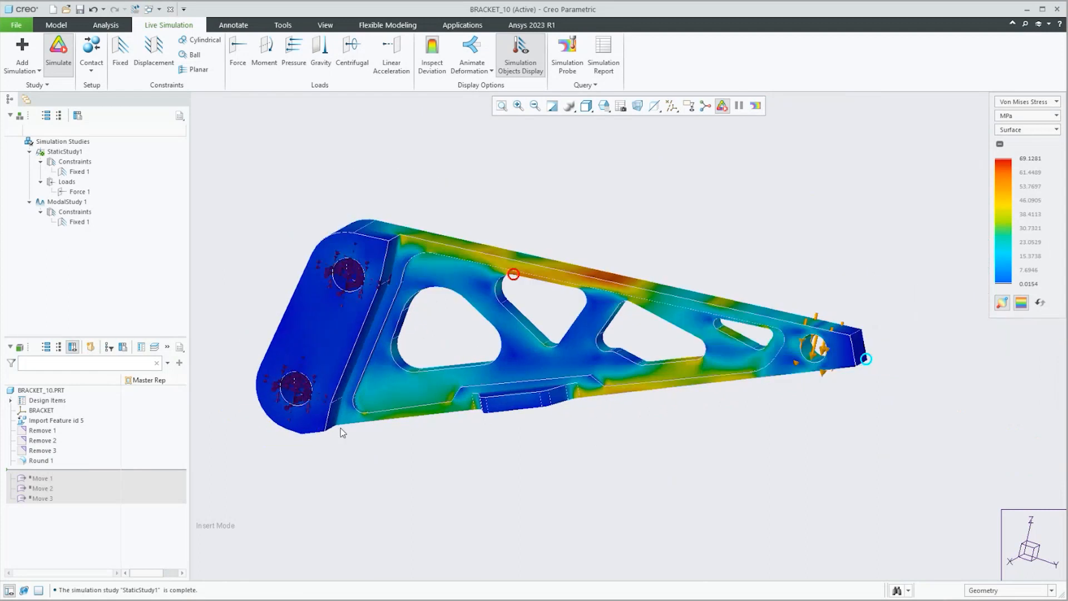
middle_drag(356, 439, 358, 439)
scroll(358, 437, down, 1)
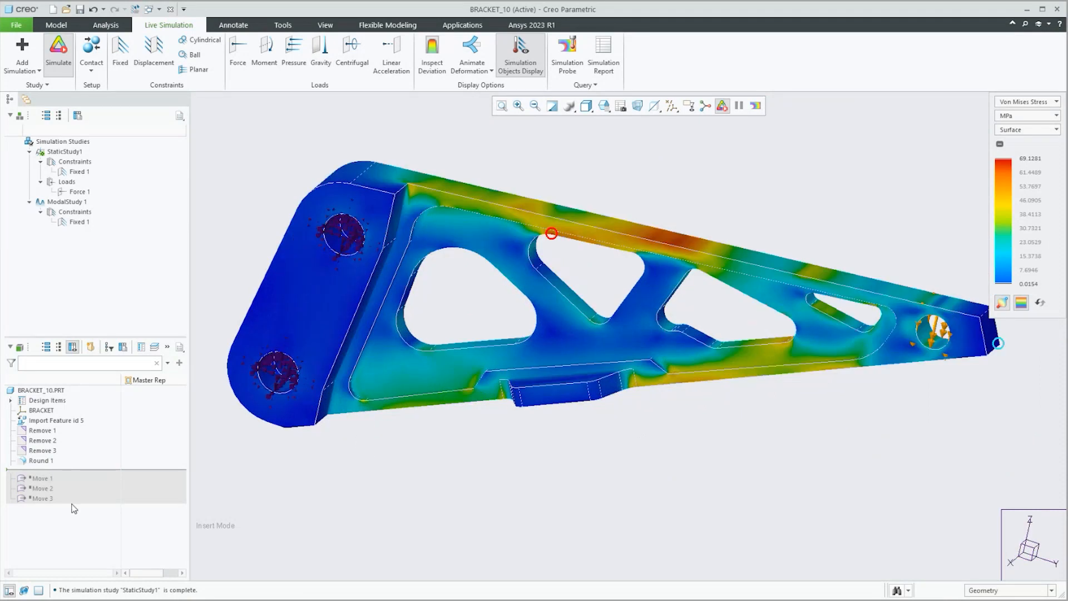
Compare the stress results by moving the insertion point back to just after Remove 1 and returning it below Round 1
drag(79, 472, 85, 434)
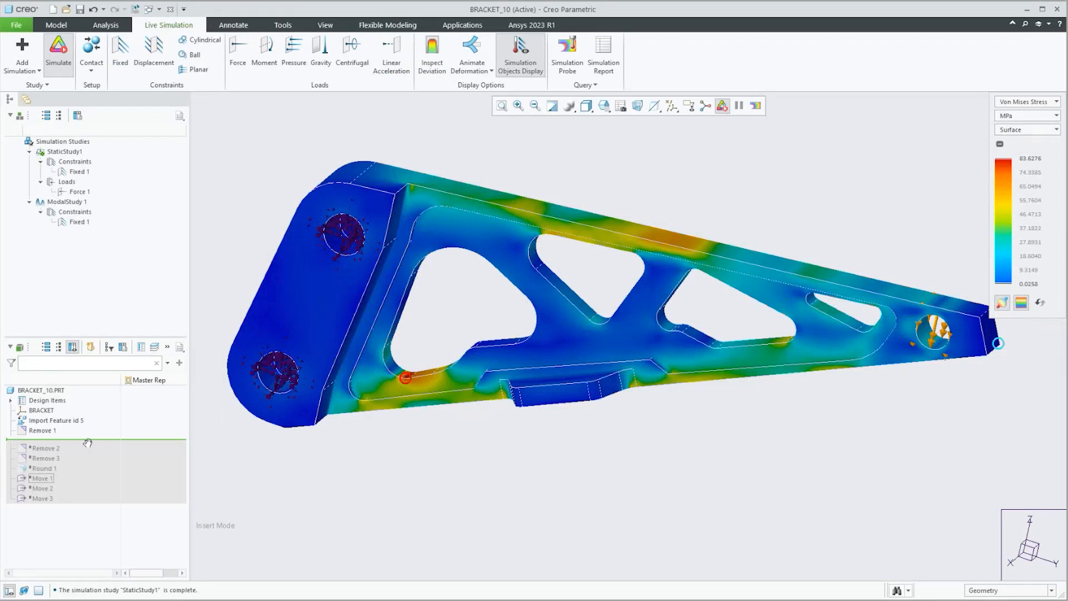
drag(86, 441, 86, 466)
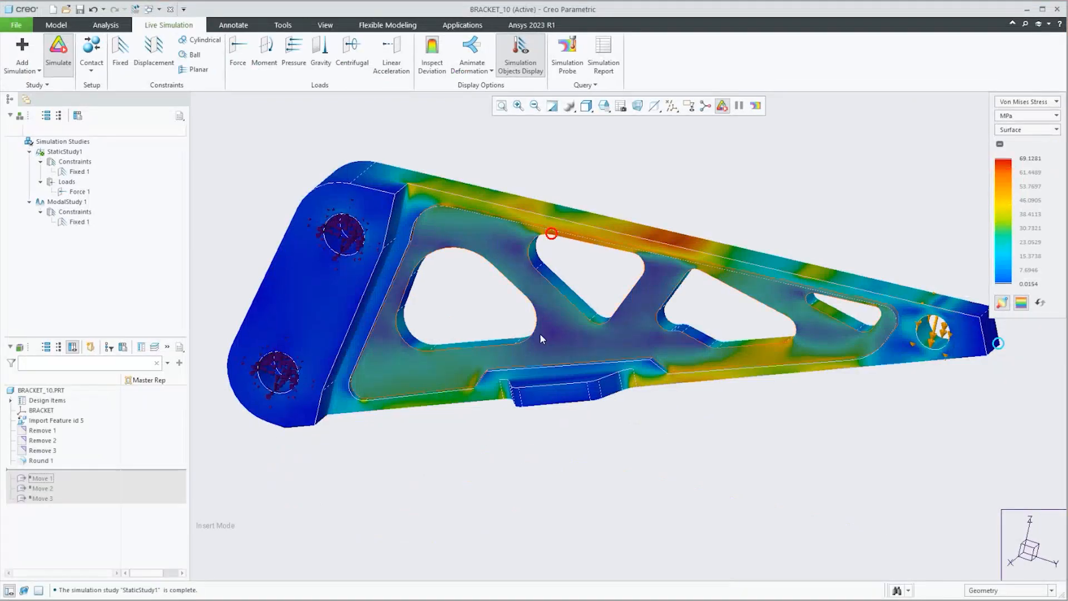
mouse_move(539, 333)
middle_down()
mouse_move(565, 292)
mouse_move(557, 282)
middle_up()
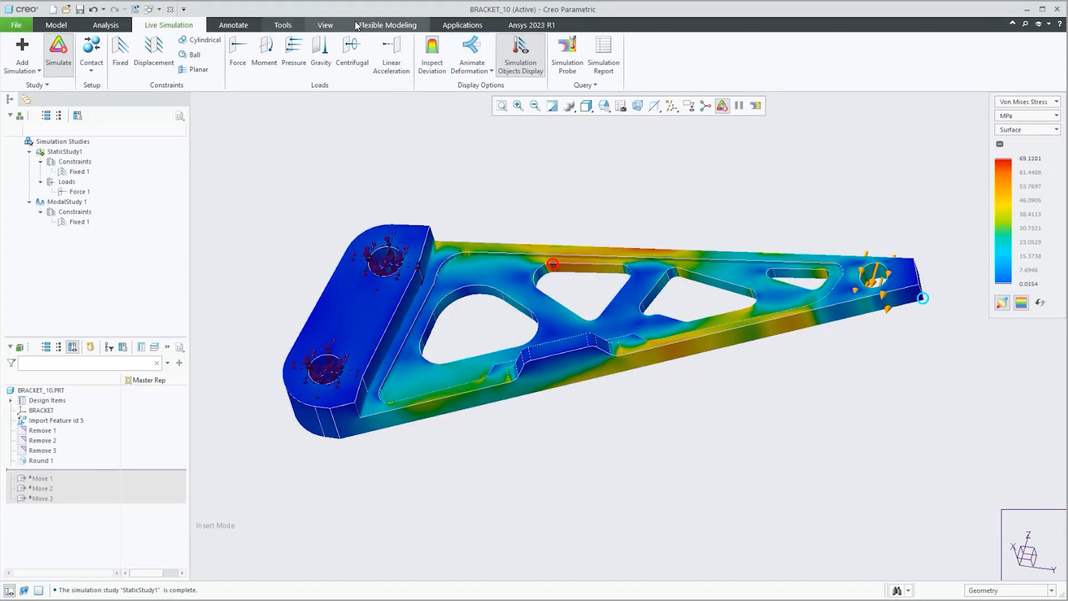
Move the upper surface of the second-largest cutout inward with the Flexible Modeling Move tool to shrink the opening
click(385, 26)
click(420, 49)
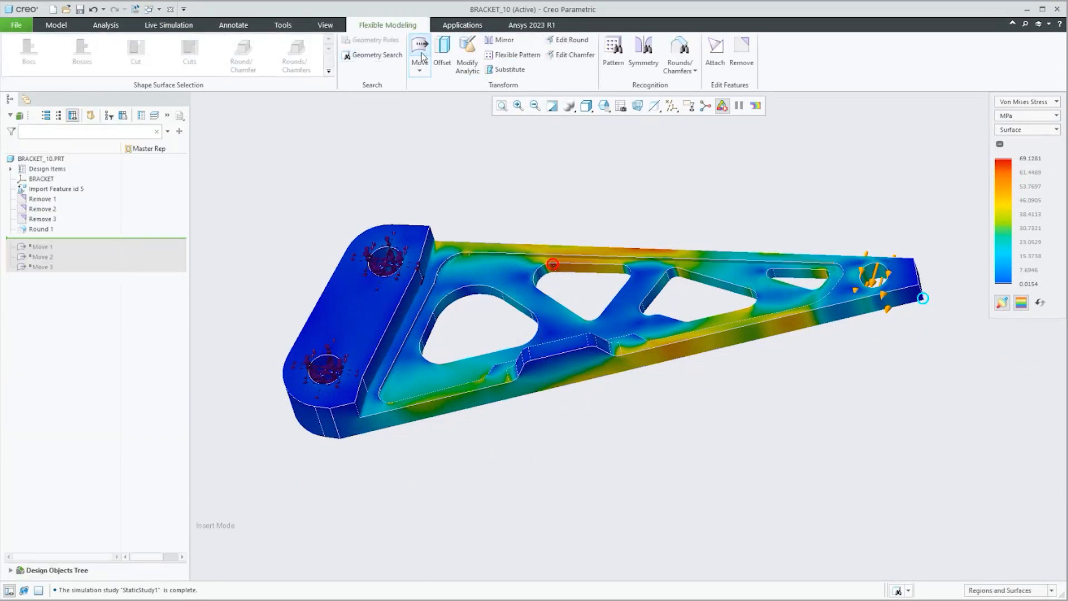
click(576, 268)
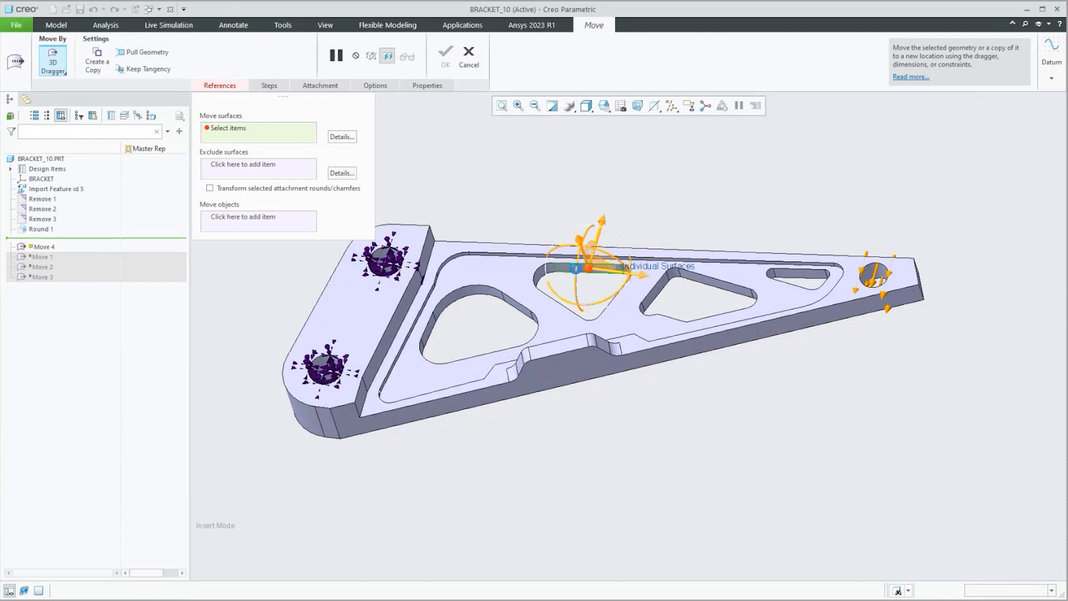
drag(603, 223, 598, 232)
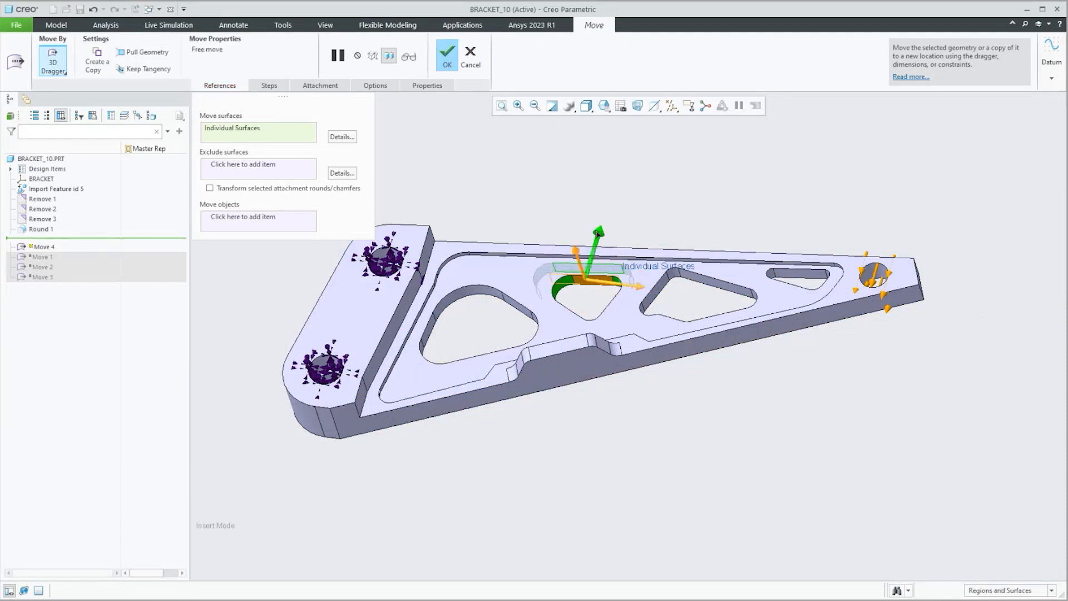
click(703, 282)
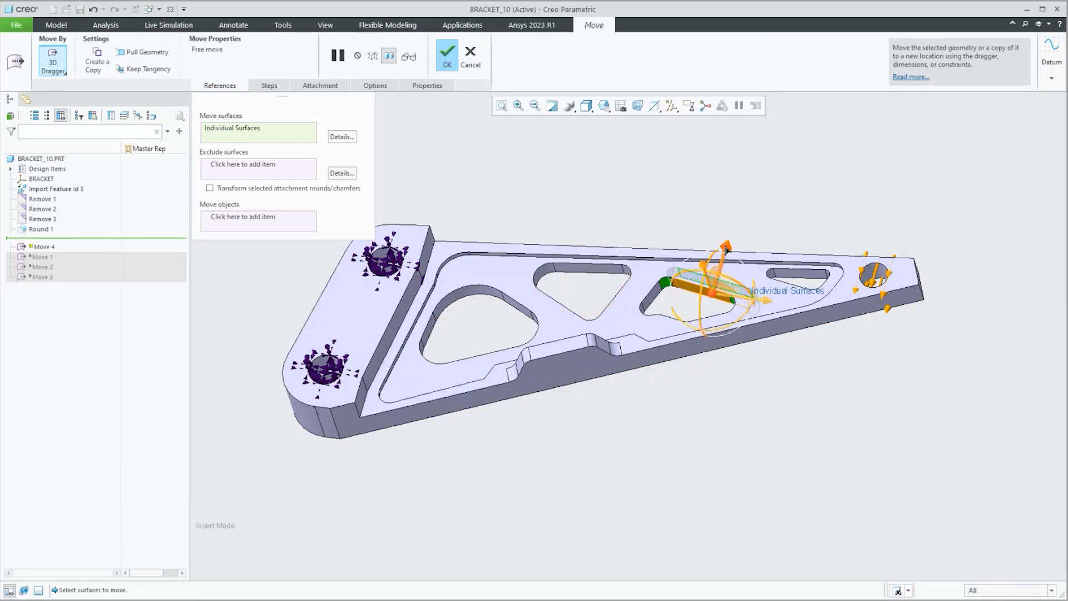
click(589, 272)
drag(597, 240, 600, 233)
click(448, 60)
Move the upper surface of the third cutout inward to shrink the opening, and examine the updated von Mises stress
click(420, 51)
click(703, 282)
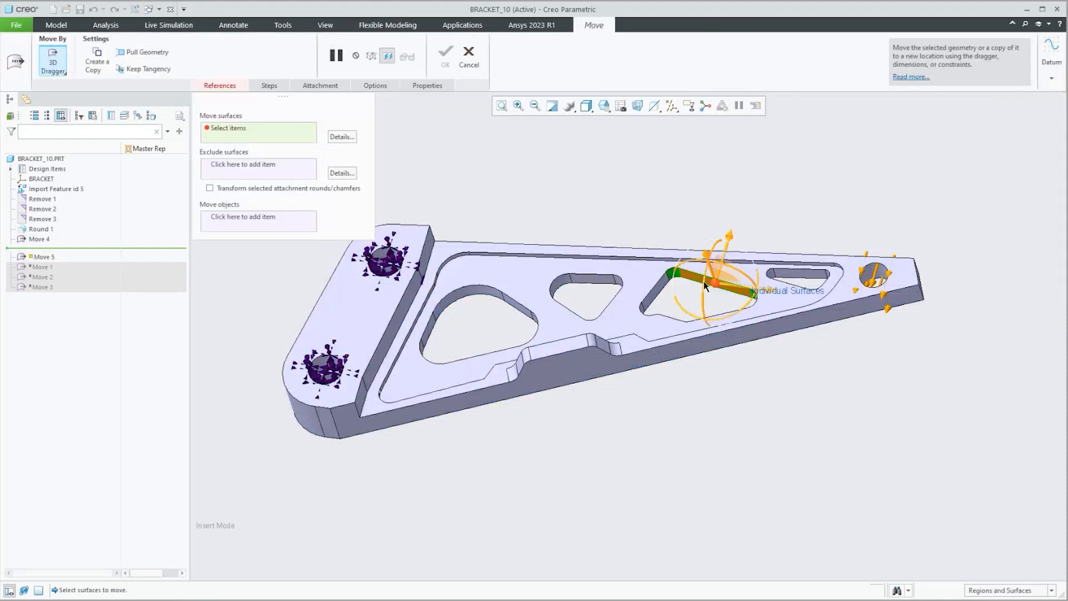
drag(731, 234, 726, 245)
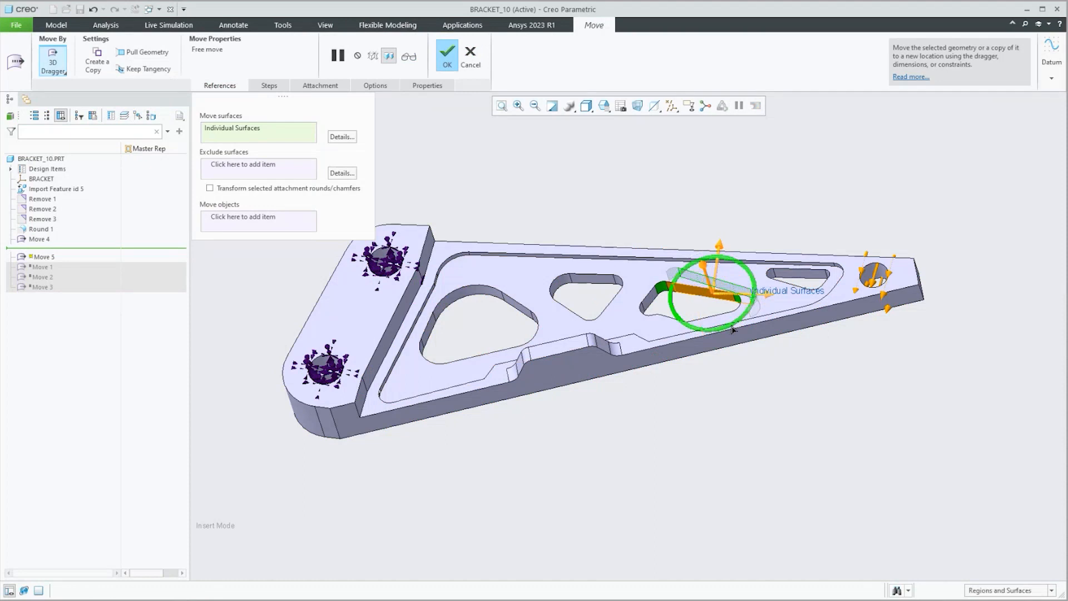
click(447, 55)
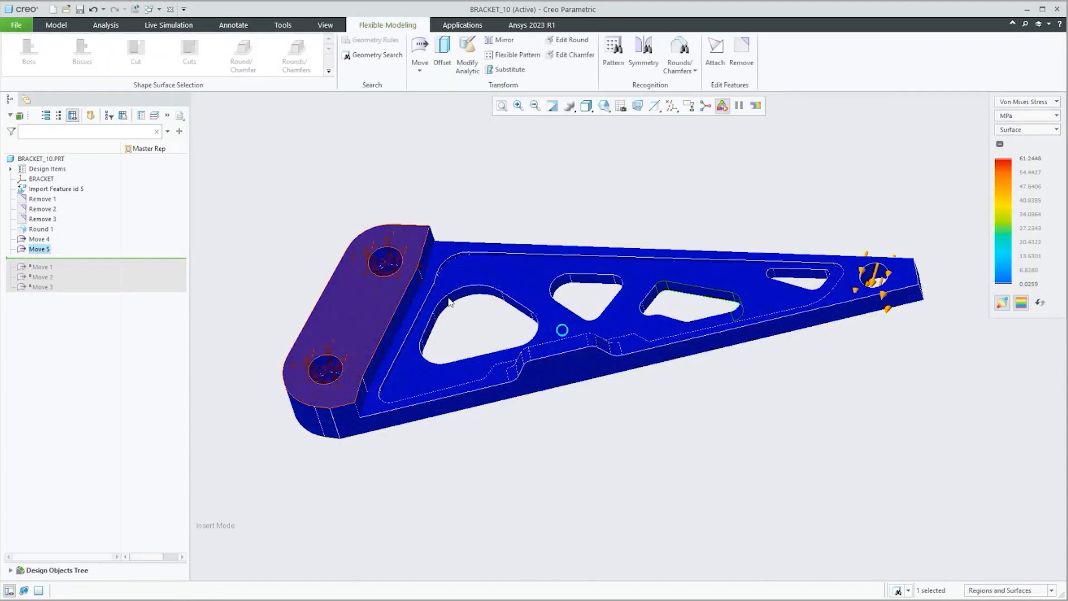
middle_drag(629, 255, 626, 309)
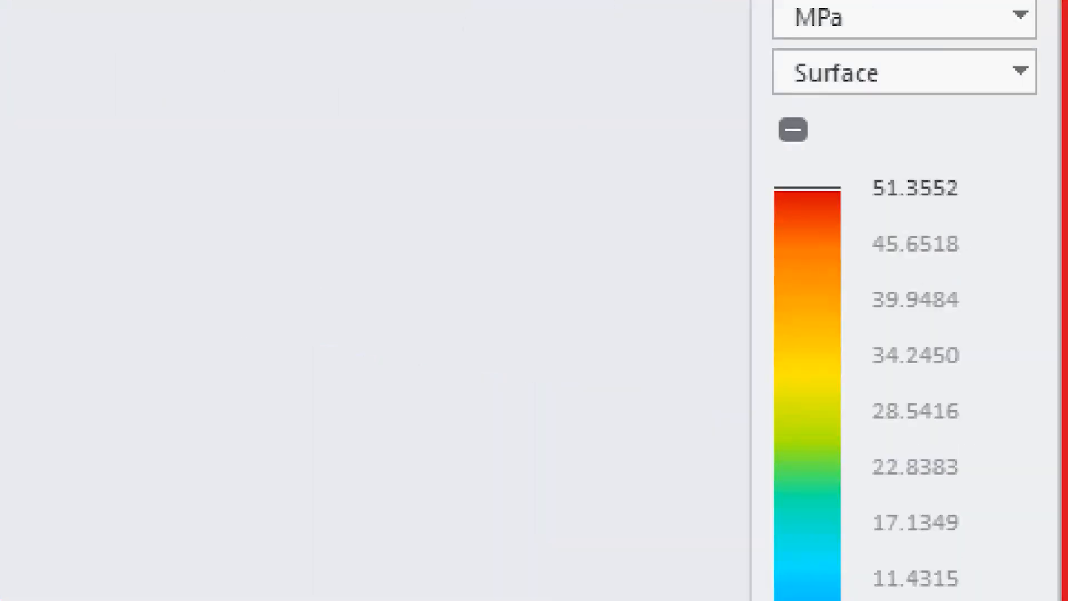
mouse_move(732, 128)
mouse_down()
mouse_move(740, 149)
mouse_move(1001, 212)
mouse_up()
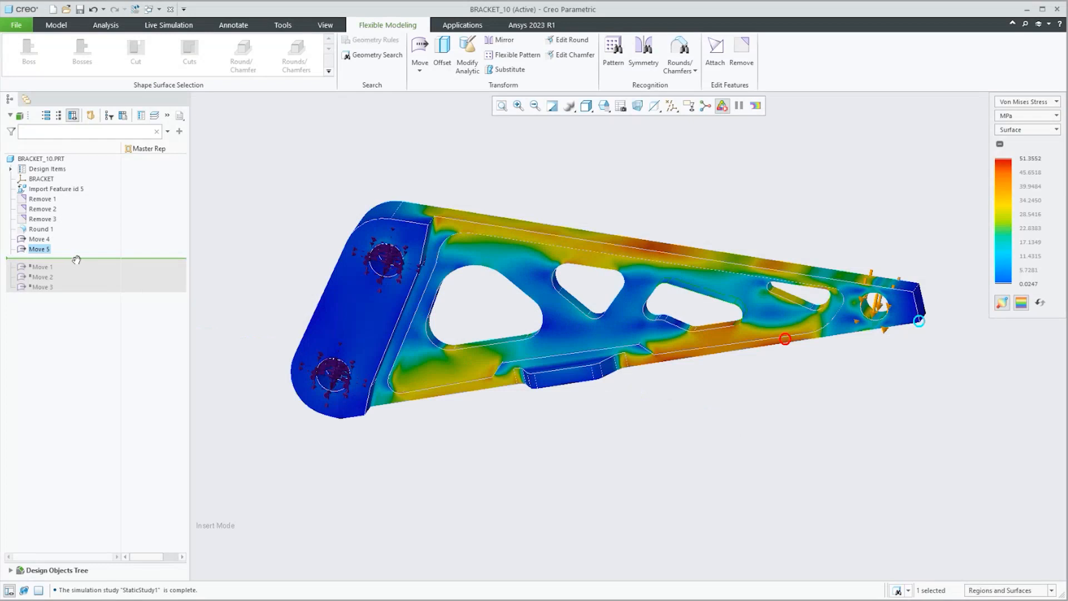
Move the insertion point back to just after Remove 1 and examine the stress on the bracket
drag(76, 258, 97, 202)
mouse_move(489, 400)
middle_down()
mouse_move(477, 407)
mouse_move(487, 401)
middle_up()
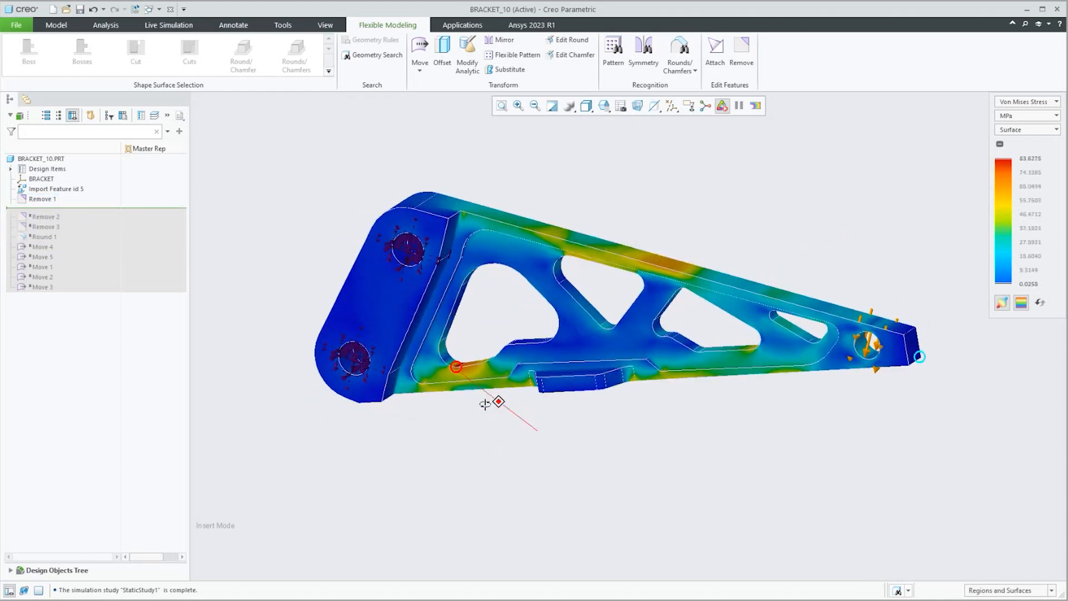
scroll(458, 434, down, 2)
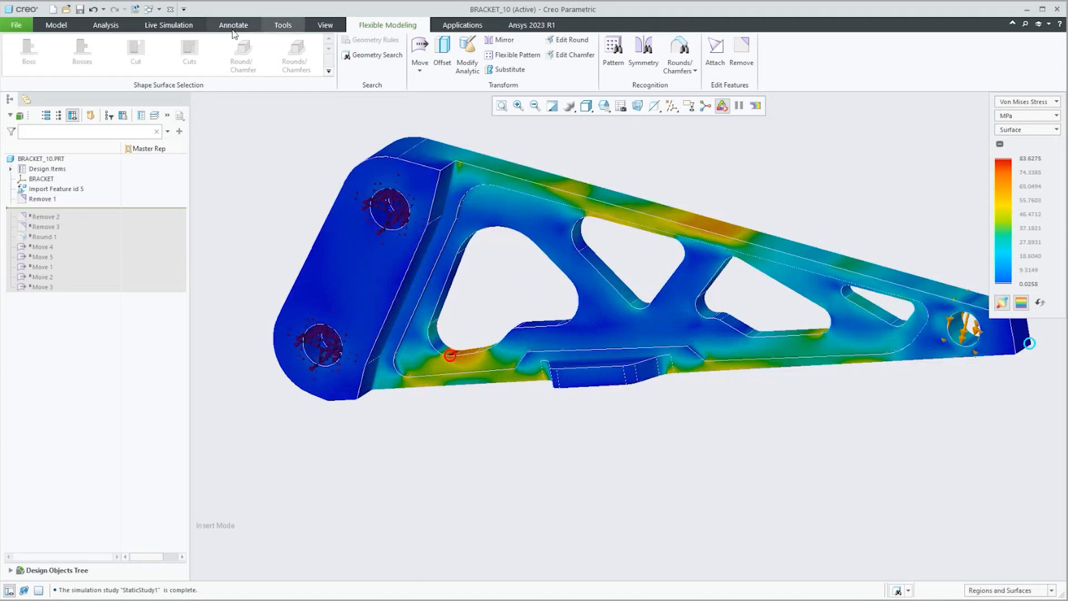
Activate the live simulation of ModalStudy 1 and animate the bracket's mode 1 deformation
click(169, 25)
click(43, 202)
click(51, 163)
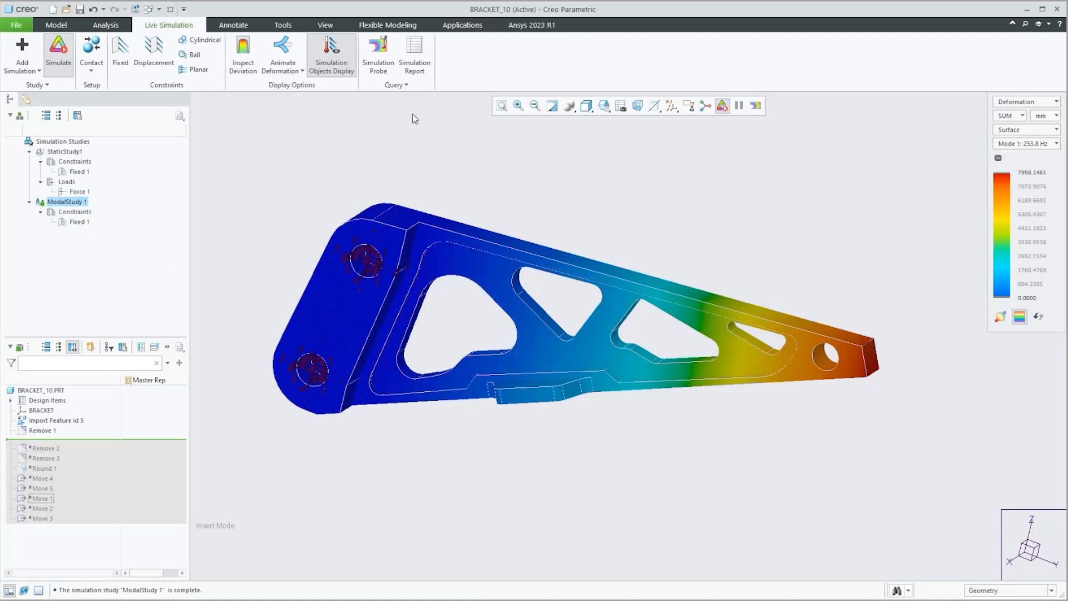
click(282, 45)
middle_drag(632, 249, 570, 242)
Increase the deformation scale in the animation options
click(287, 73)
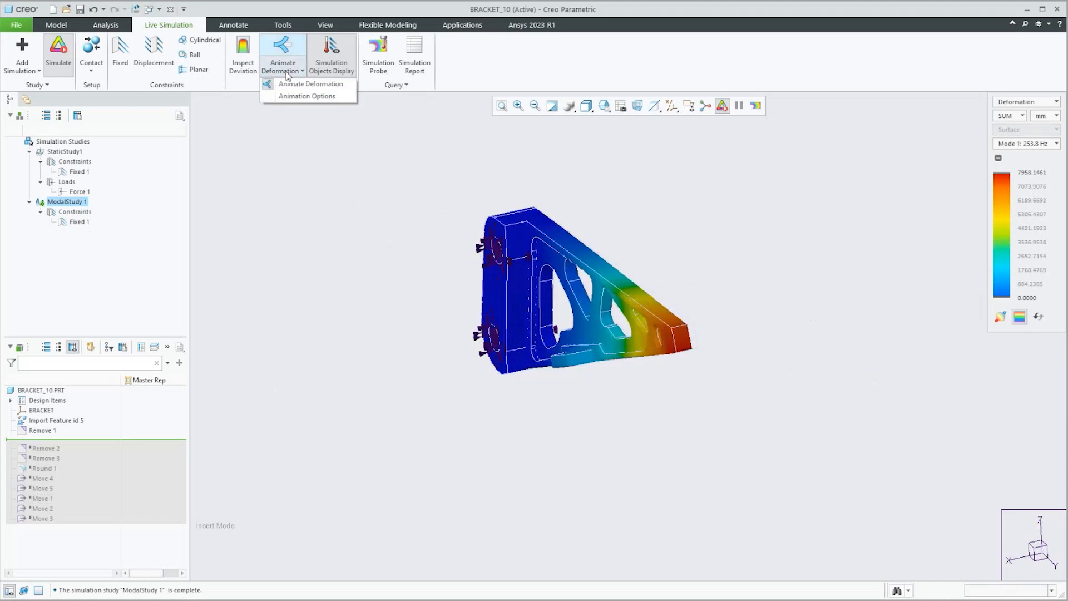
click(290, 96)
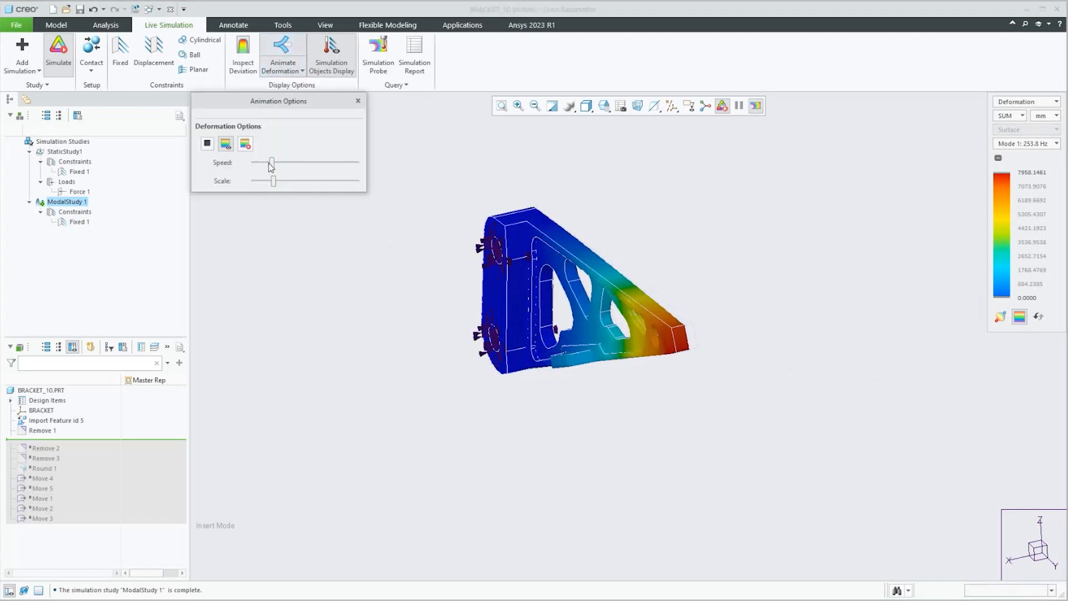
drag(274, 182, 300, 186)
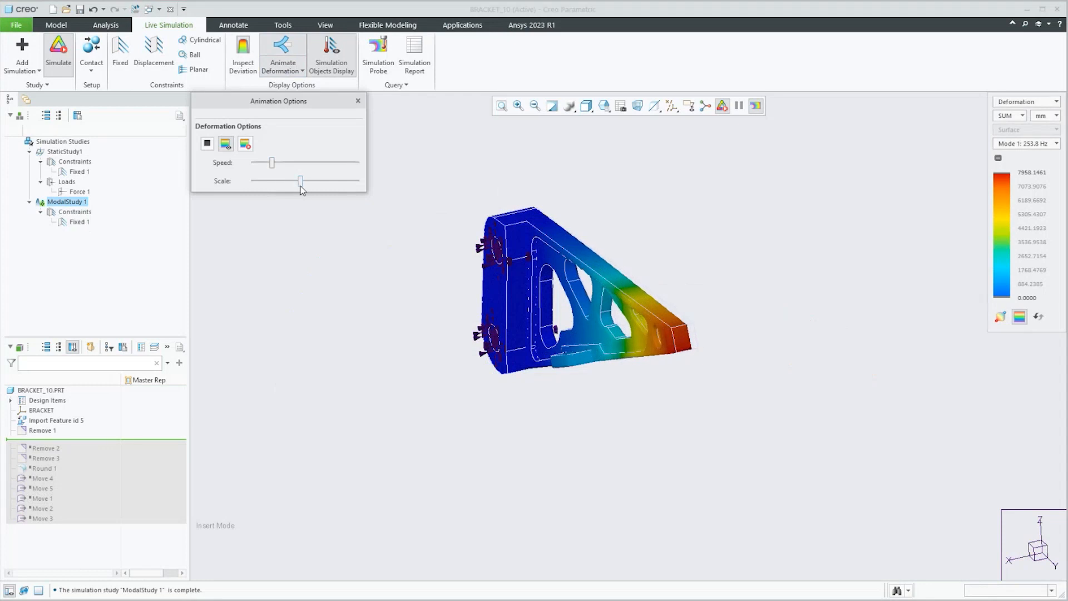
click(358, 102)
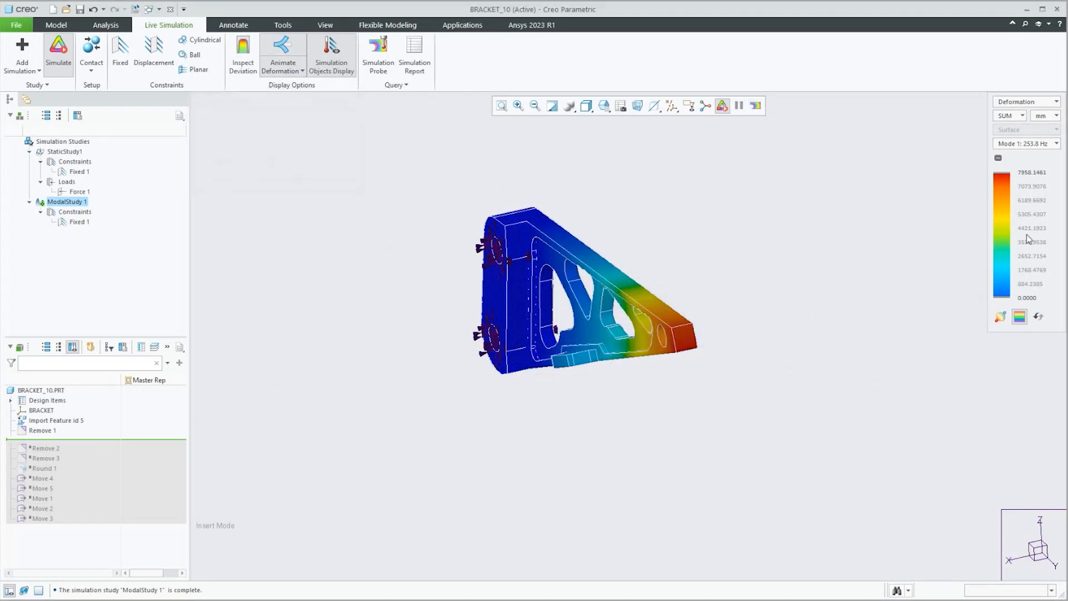
Display the animated deformation of Mode 2, Mode 3 and Mode 4 one after another
click(1024, 144)
click(1010, 167)
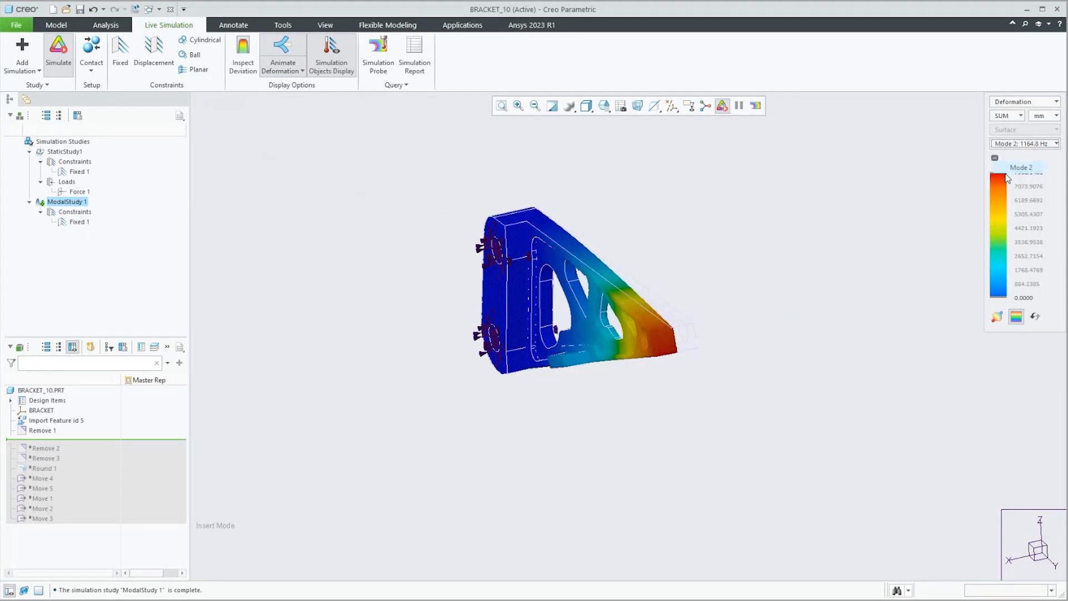
scroll(714, 277, up, 3)
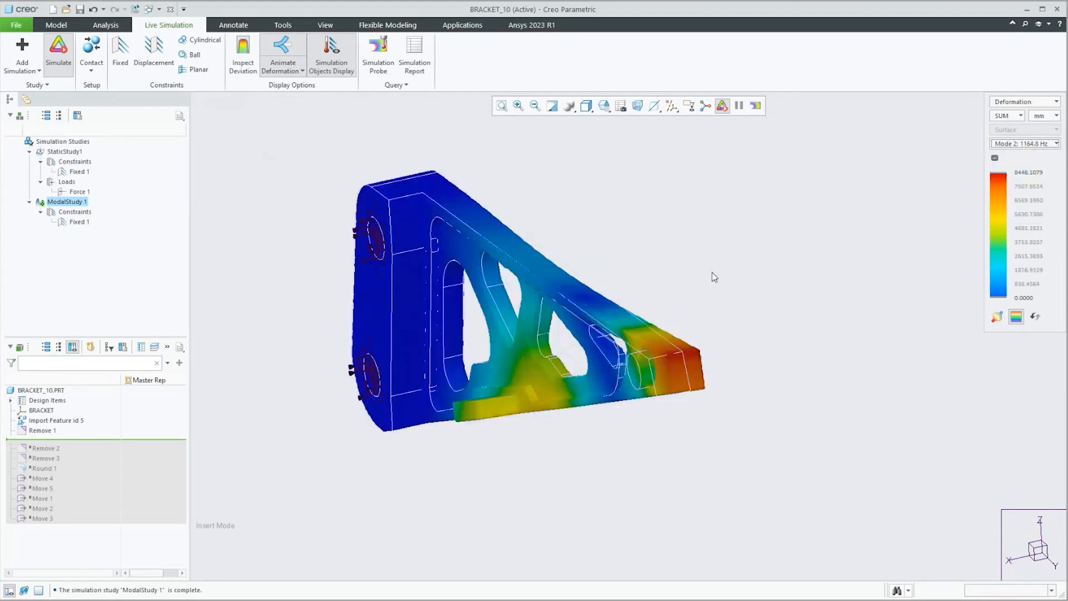
click(1005, 144)
click(1009, 181)
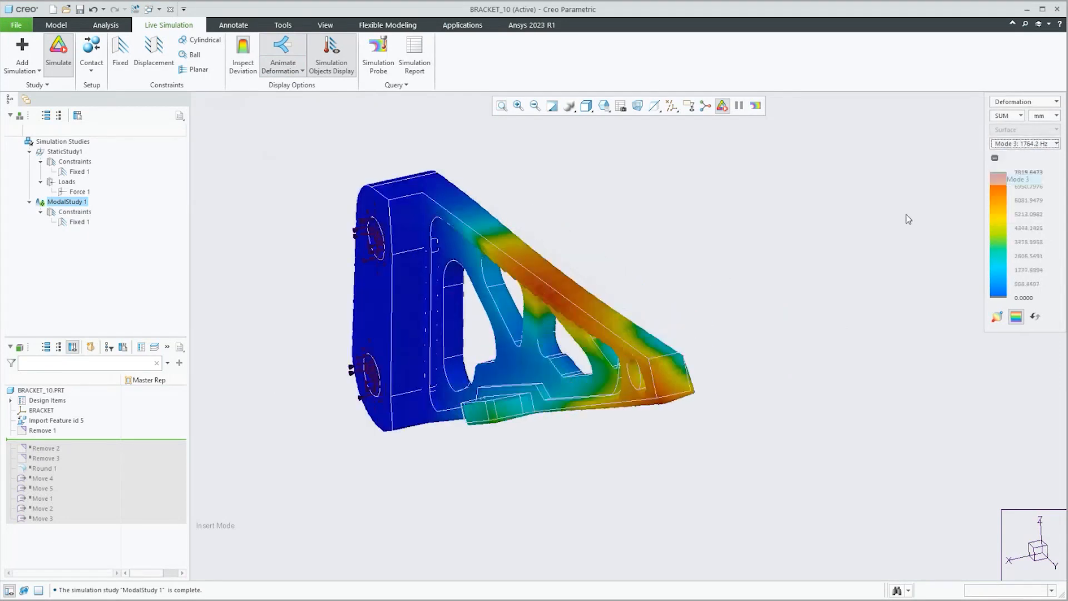
click(1021, 144)
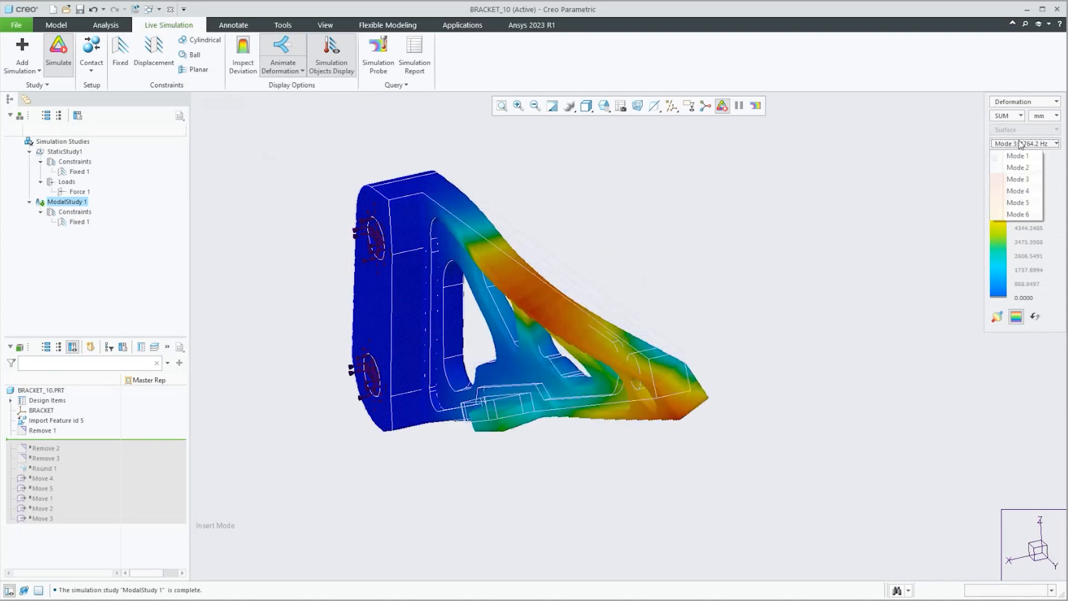
click(1018, 191)
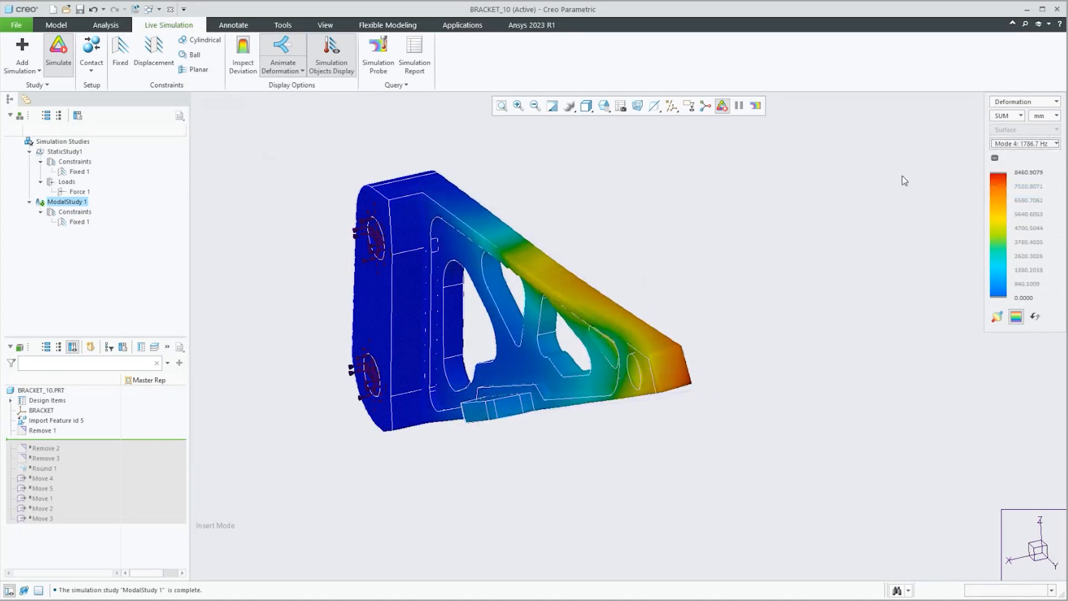
Return the result display to Mode 1 and examine its animated deformation across the whole bracket
click(1012, 144)
click(1010, 162)
middle_drag(505, 332, 582, 363)
scroll(583, 363, up, 5)
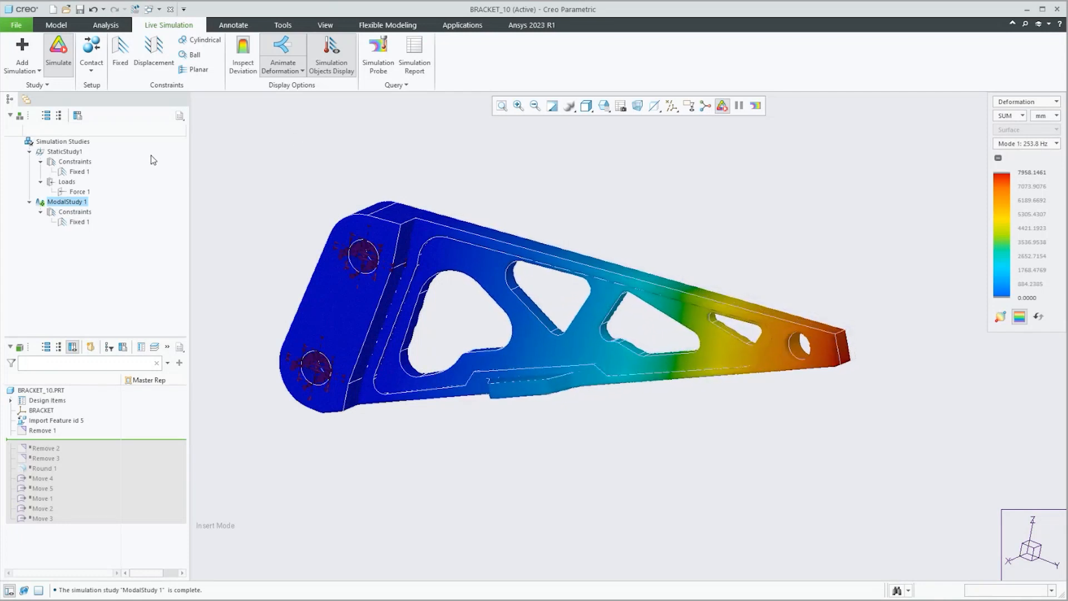
Make StaticStudy1 the active study again and turn off the live simulation
click(58, 164)
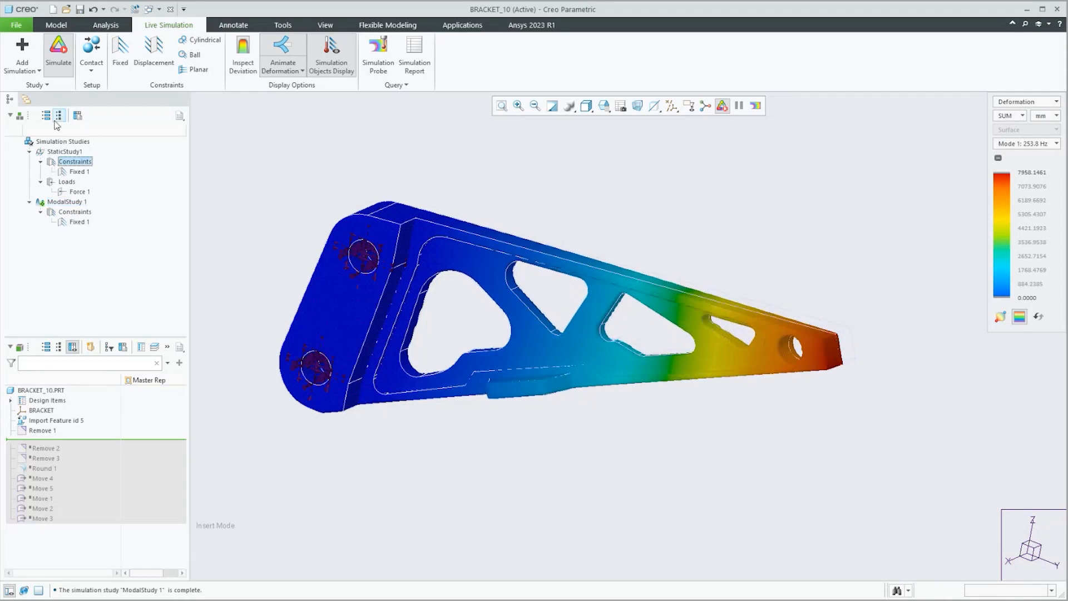
click(62, 151)
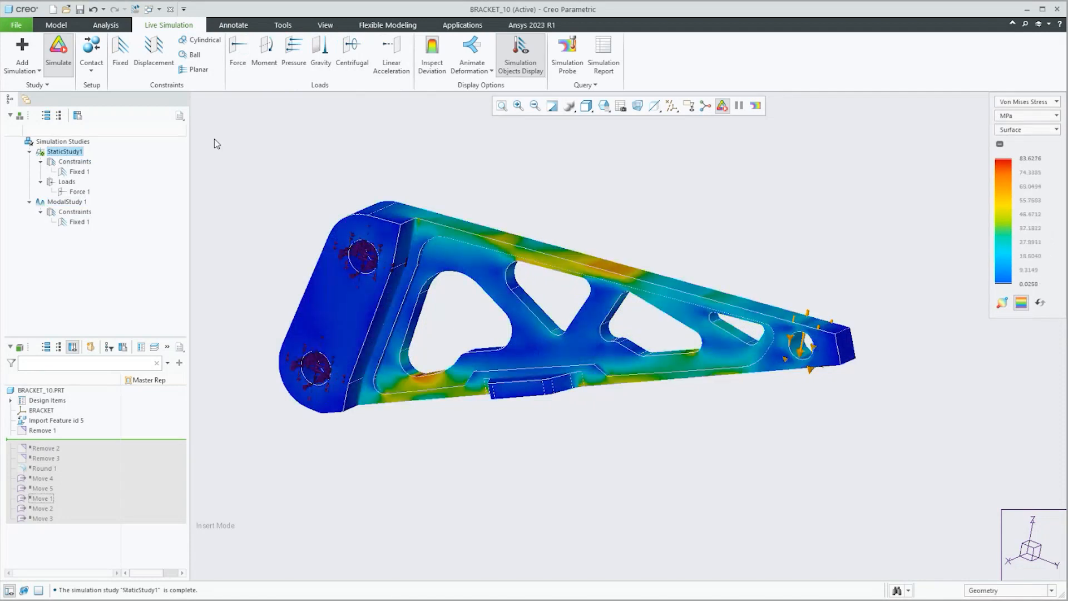
click(59, 49)
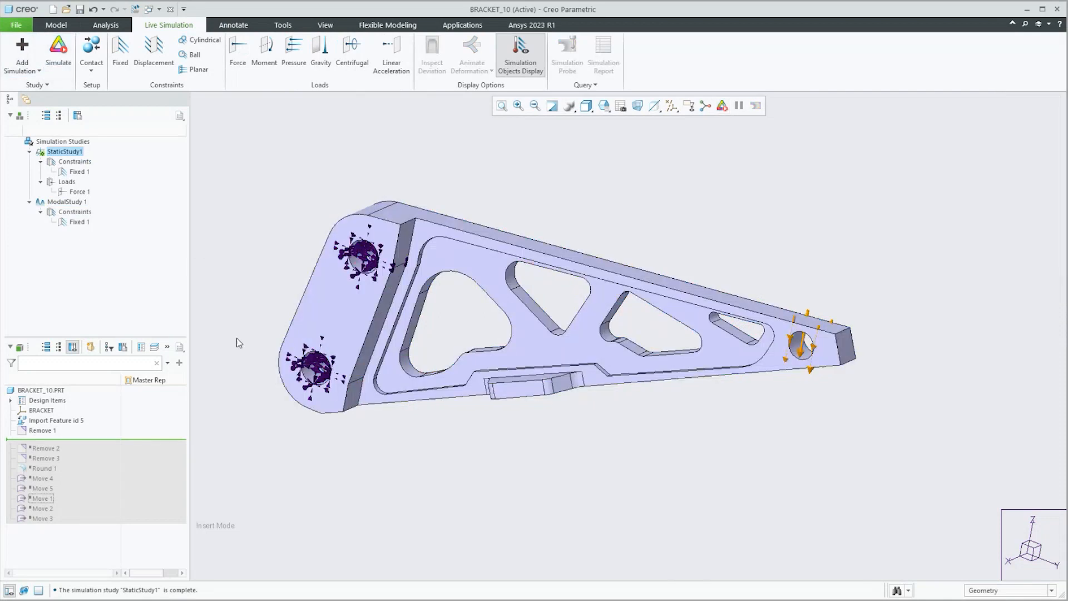
Close the bracket model and erase BRACKET_10.PRT from the session
click(171, 10)
click(144, 56)
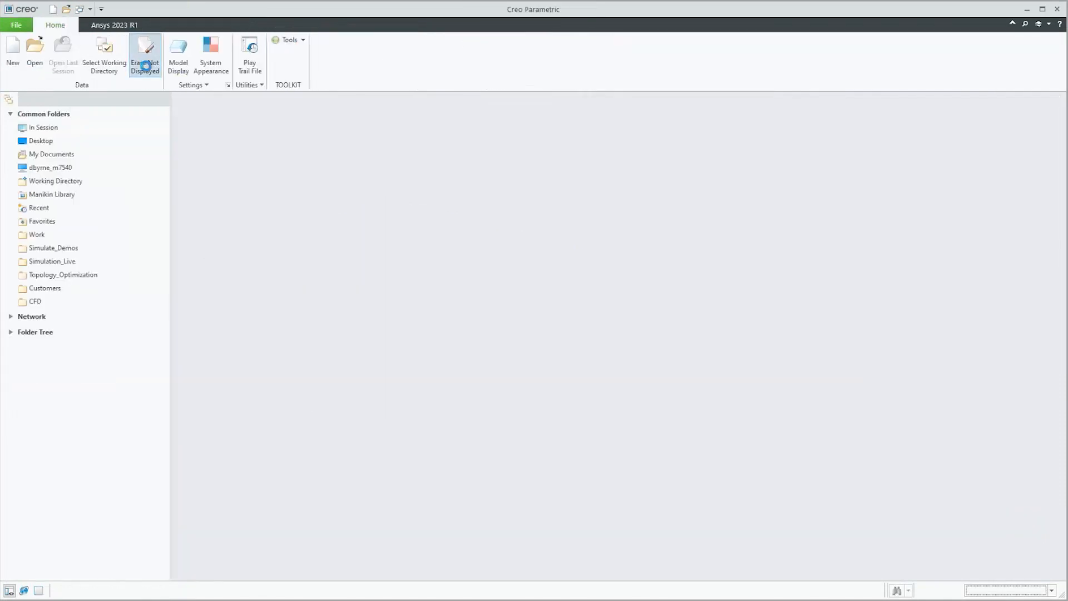
click(541, 399)
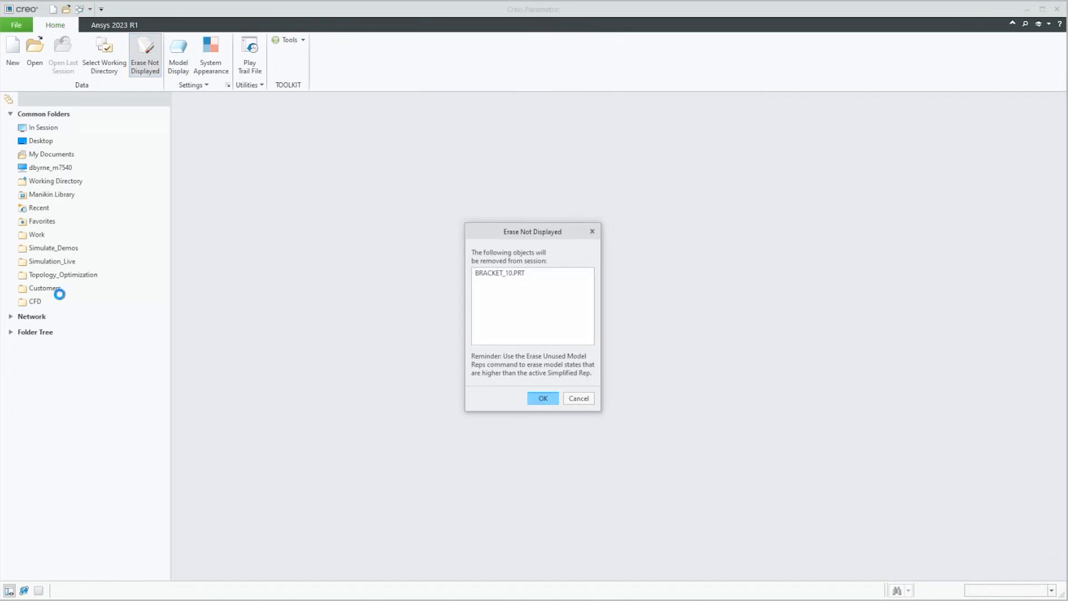
Open the recent assembly heatsink.asm and hide its live simulation objects
click(17, 25)
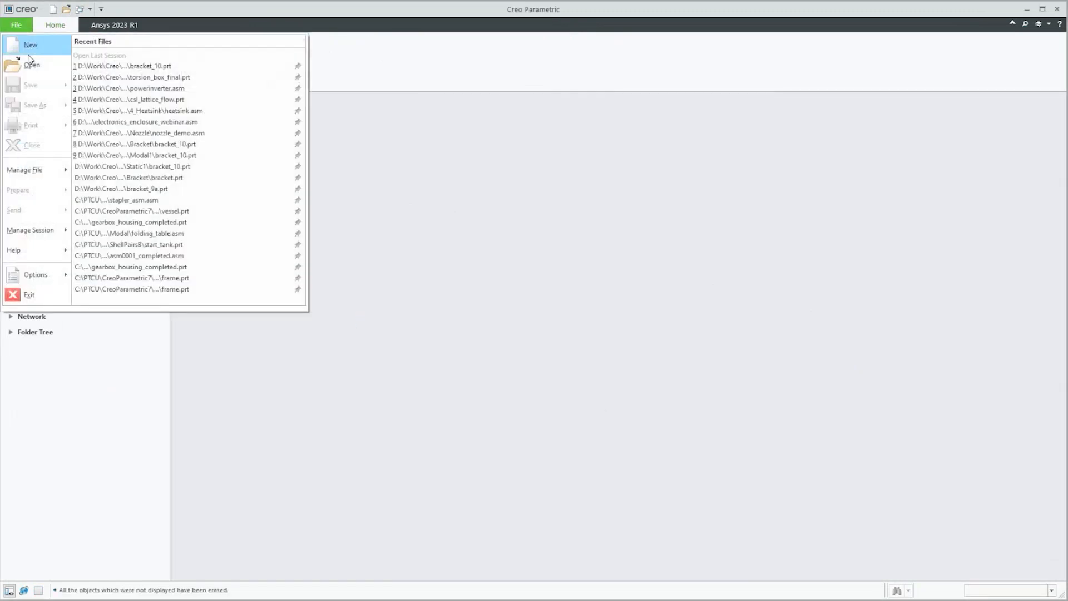
click(108, 110)
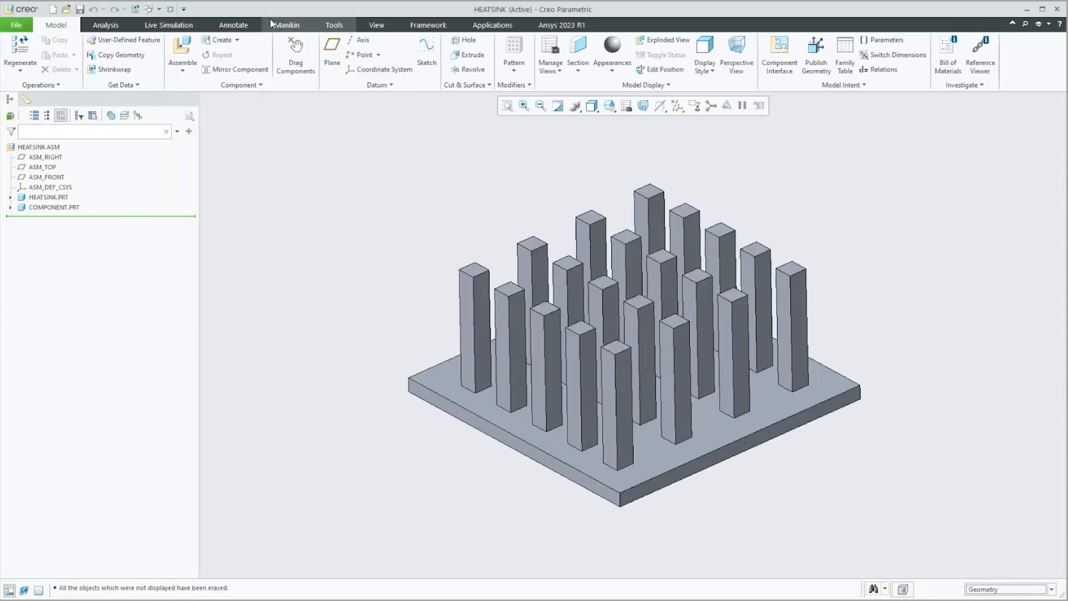
click(161, 25)
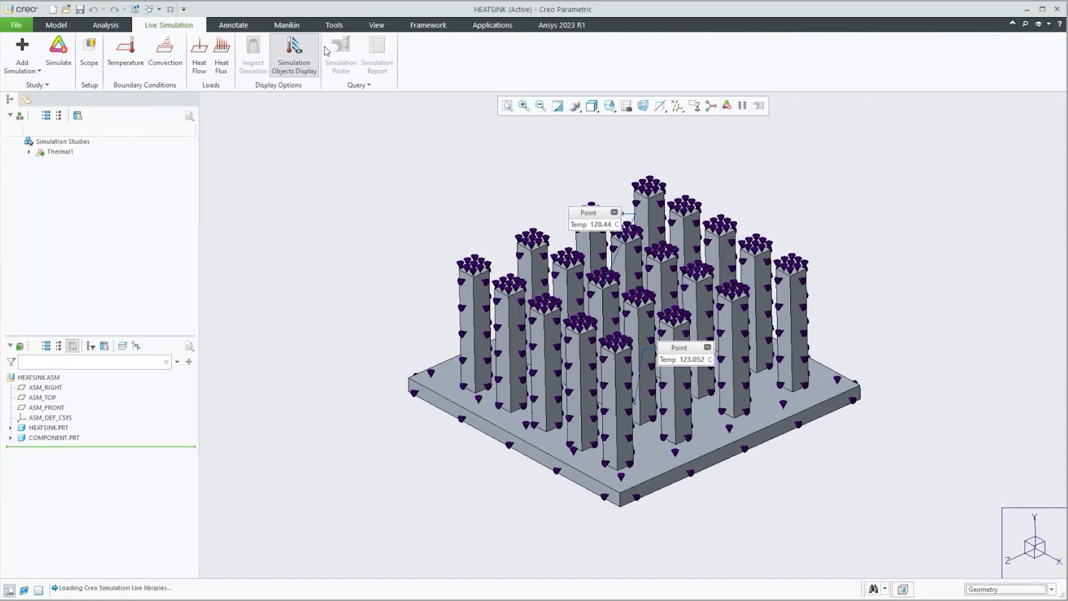
click(294, 55)
middle_drag(494, 322, 412, 309)
Hide the HEATSINK_TIP_TEMP and COMPONENT_TEMP probes of the Thermal1 study
click(28, 155)
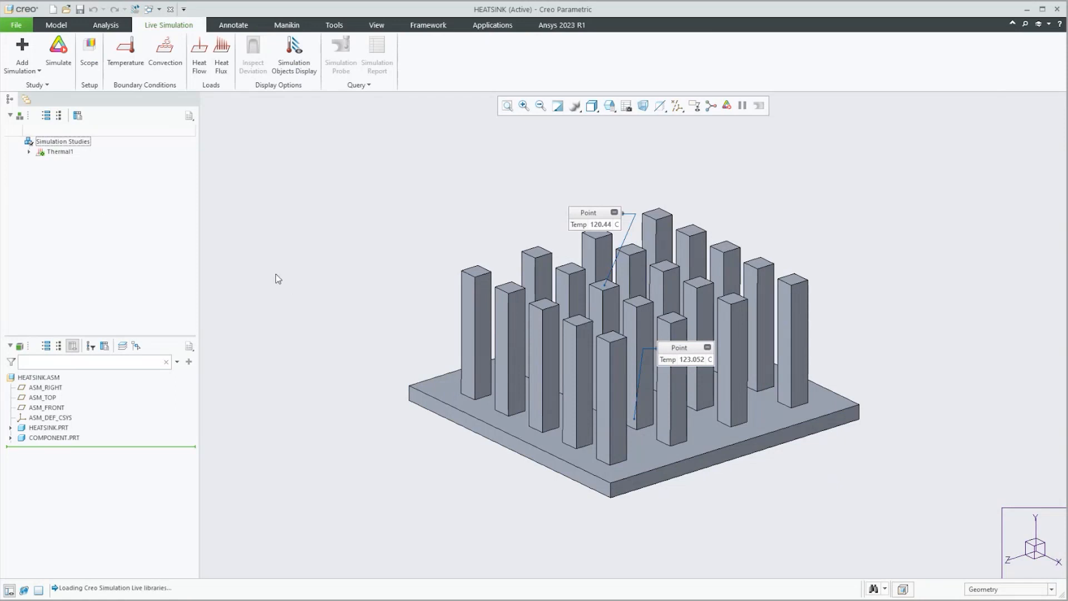
click(29, 153)
click(40, 182)
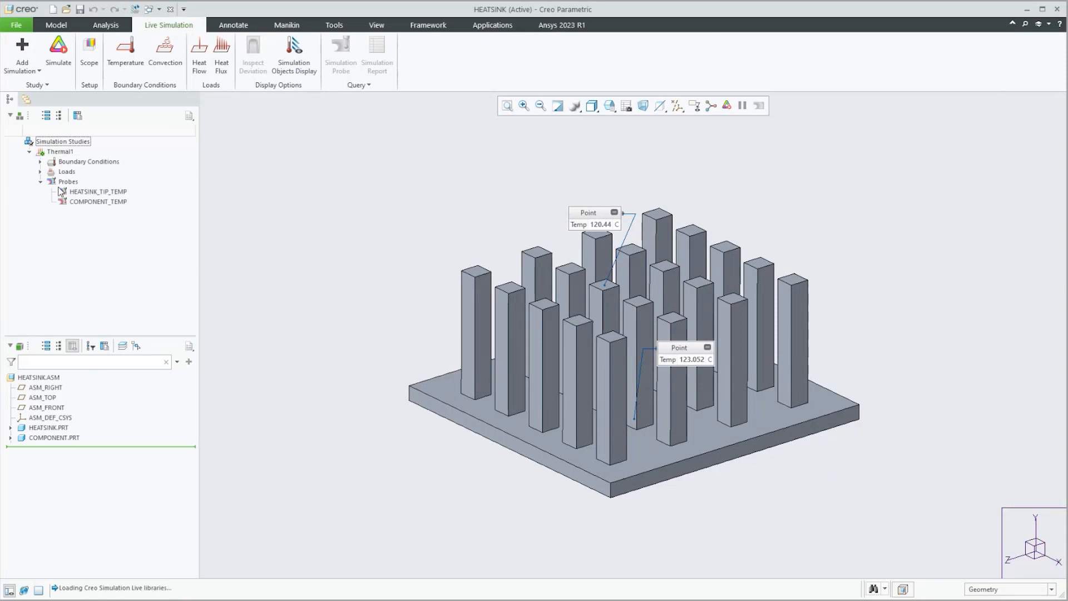
right_click(64, 182)
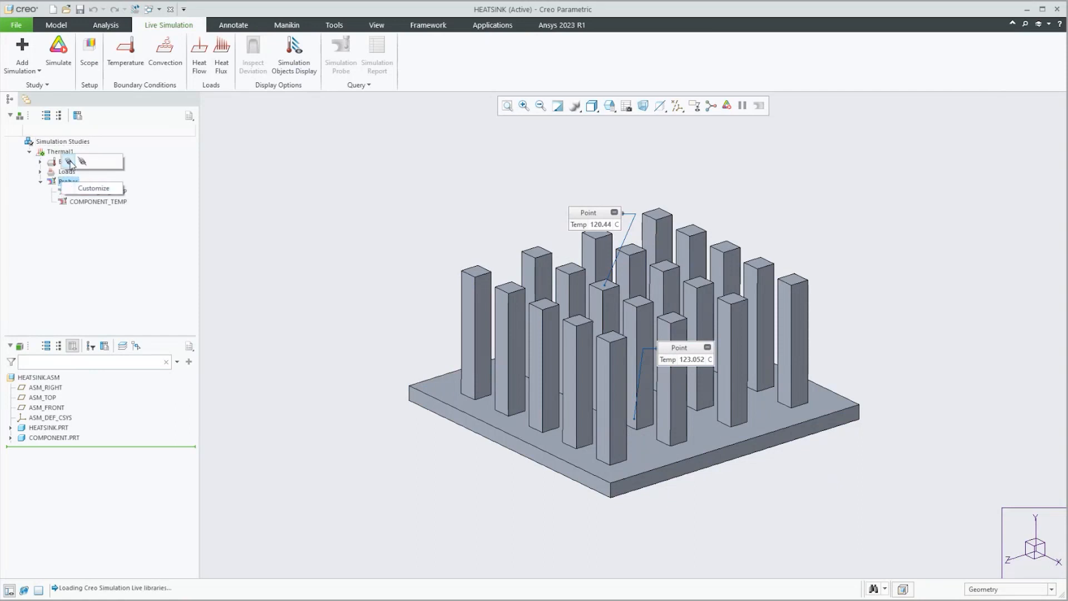
right_click(65, 184)
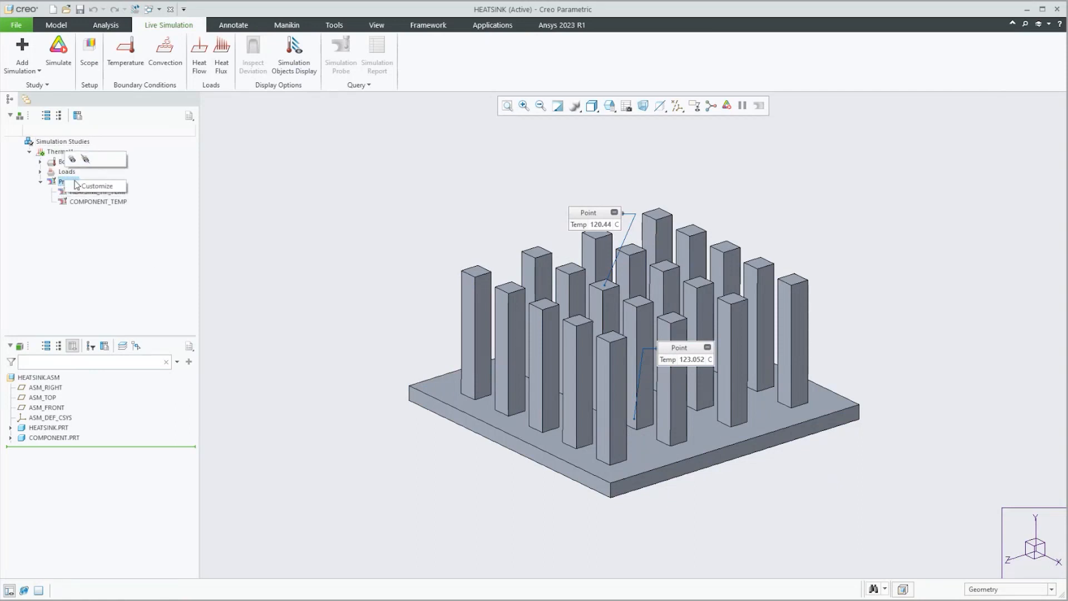
click(72, 161)
click(338, 218)
click(103, 193)
ctrl+click(78, 203)
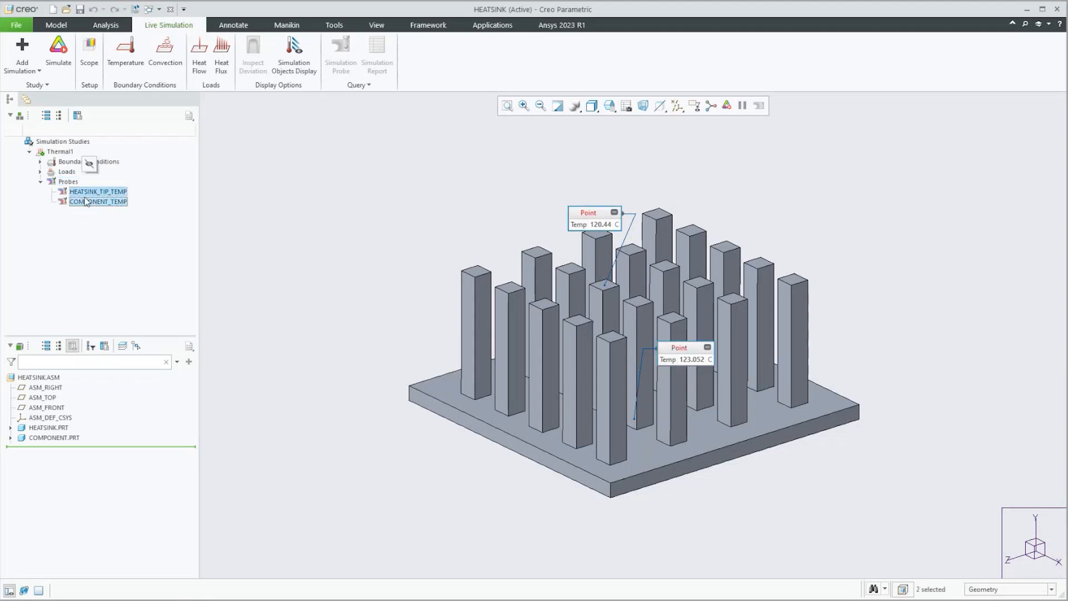
click(90, 164)
click(347, 268)
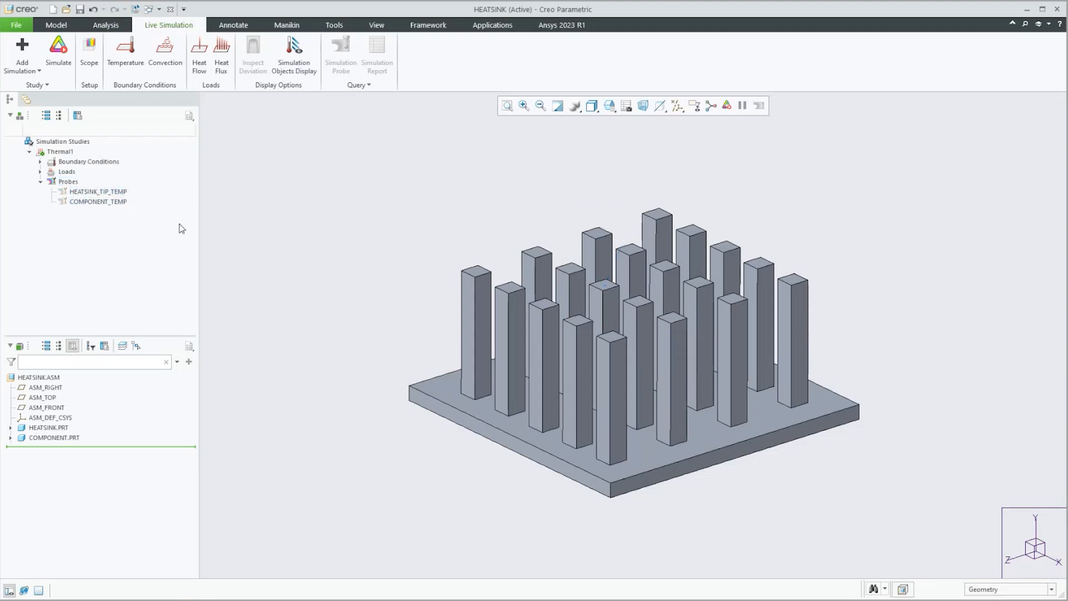
Review the definition of the HeatFlow load on the component under the heatsink base, leaving it unedited
mouse_move(408, 236)
middle_down()
mouse_move(399, 252)
mouse_move(430, 172)
mouse_move(413, 235)
middle_up()
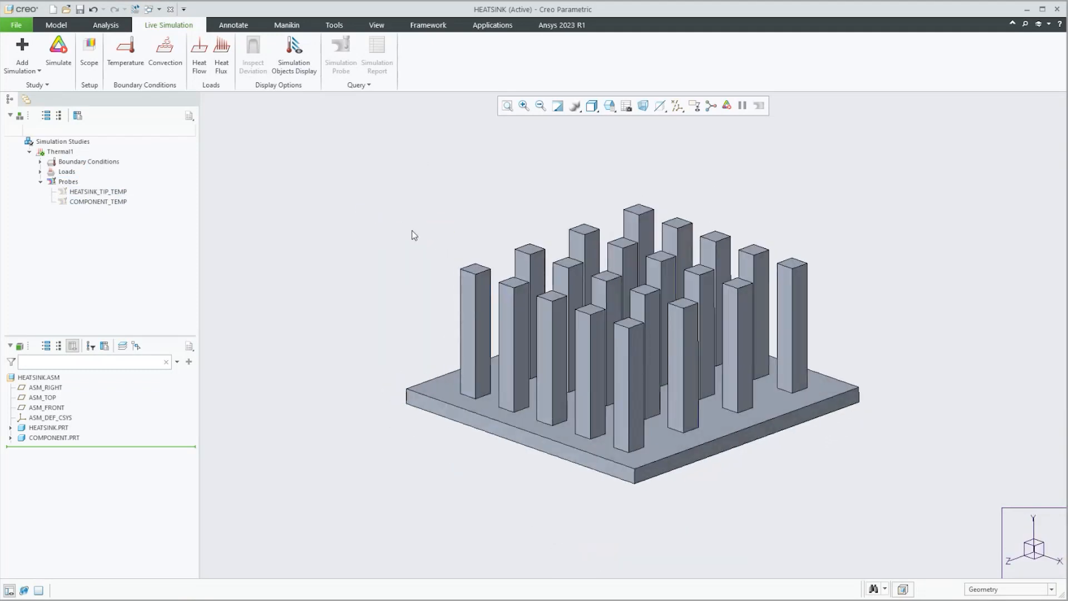
click(40, 172)
click(62, 182)
middle_drag(439, 256, 448, 223)
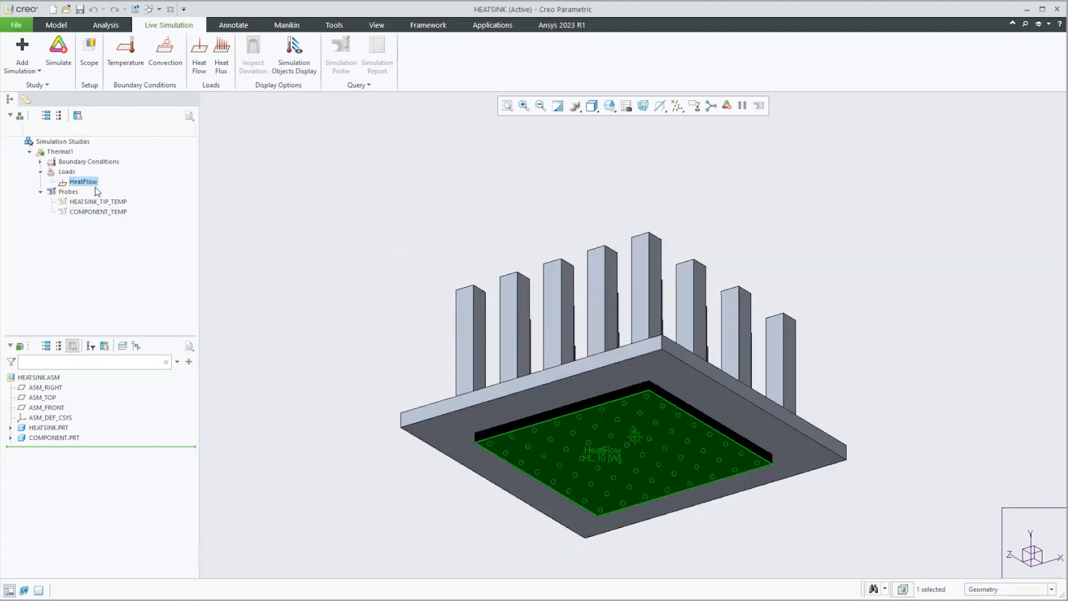
double_click(89, 181)
click(96, 128)
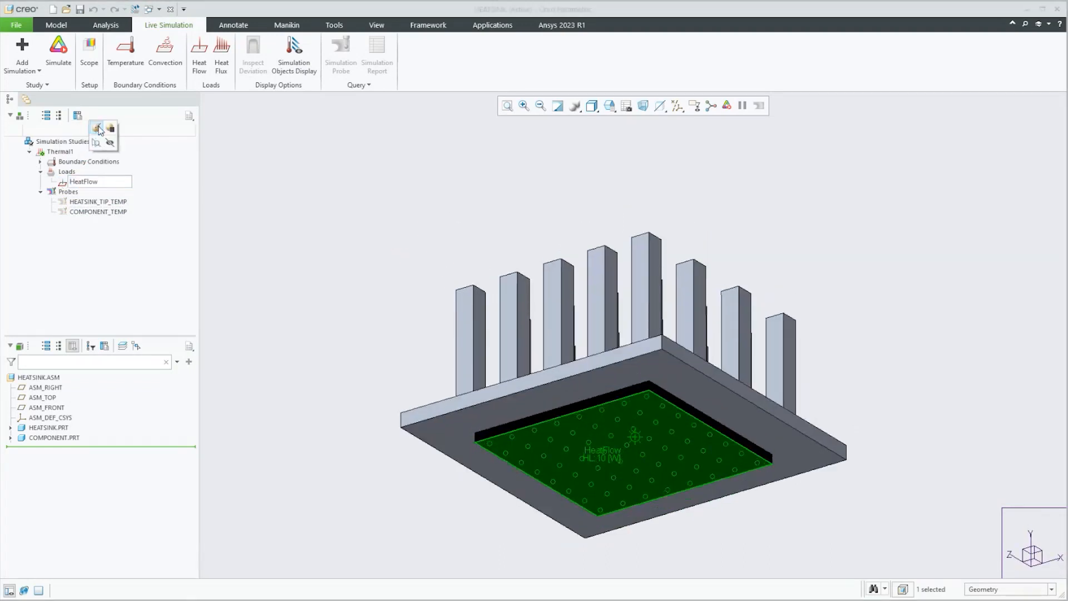
drag(901, 105, 707, 146)
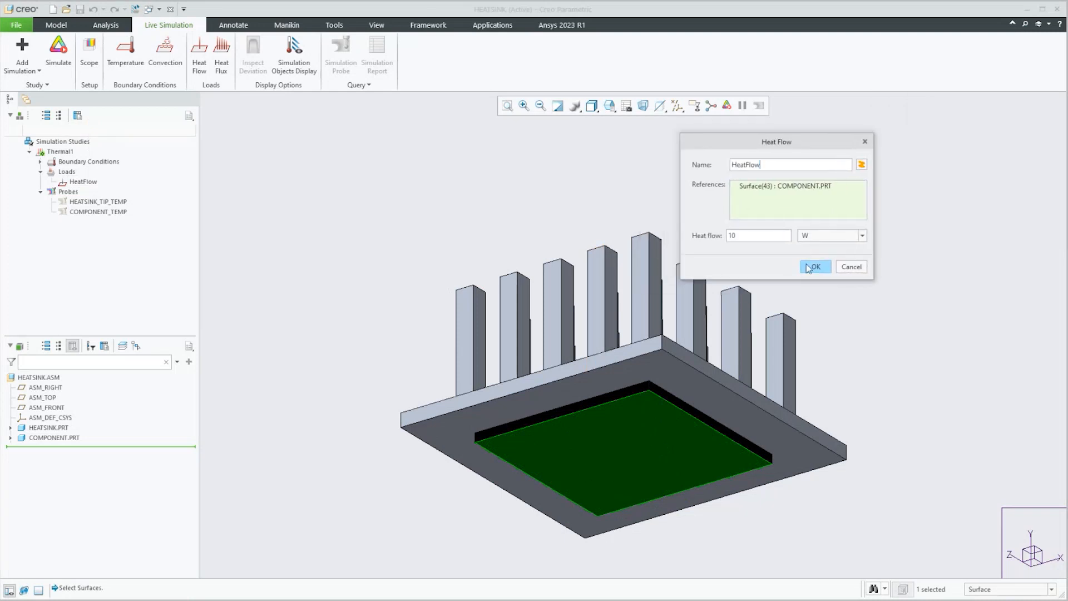
click(852, 267)
middle_drag(654, 289, 640, 328)
scroll(563, 396, up, 2)
scroll(625, 262, up, 2)
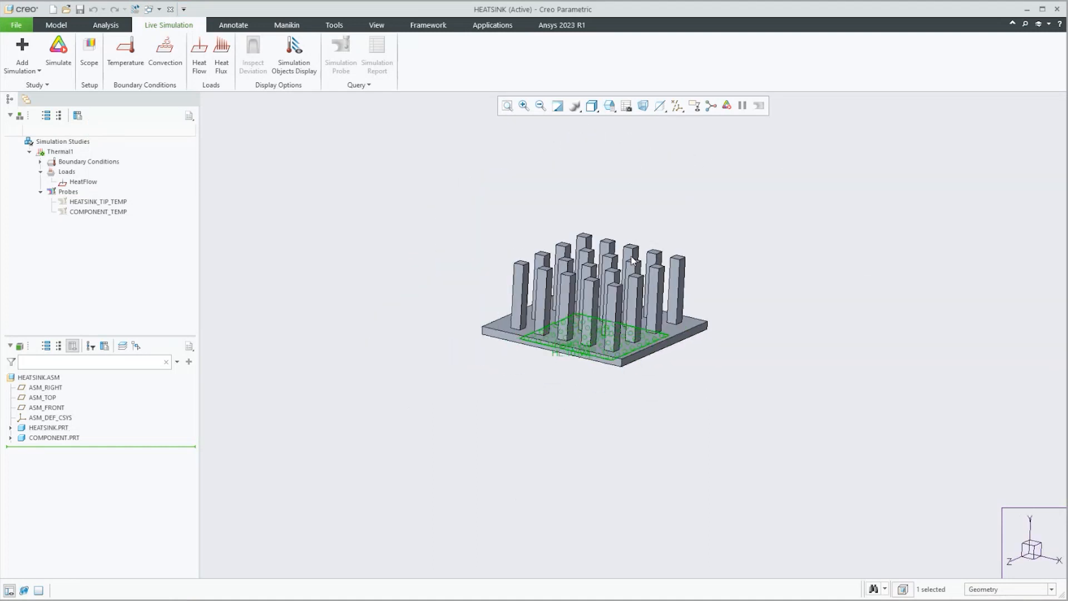
scroll(626, 262, down, 2)
click(286, 267)
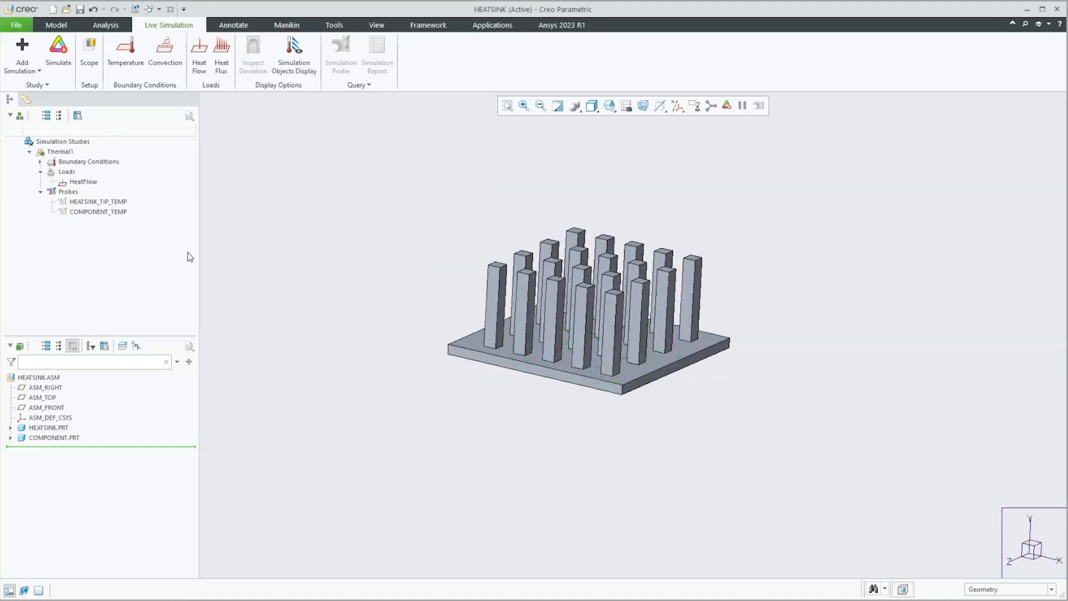
Run the live simulation of Thermal1 and examine the temperature distribution on the fins and the component underneath
click(56, 63)
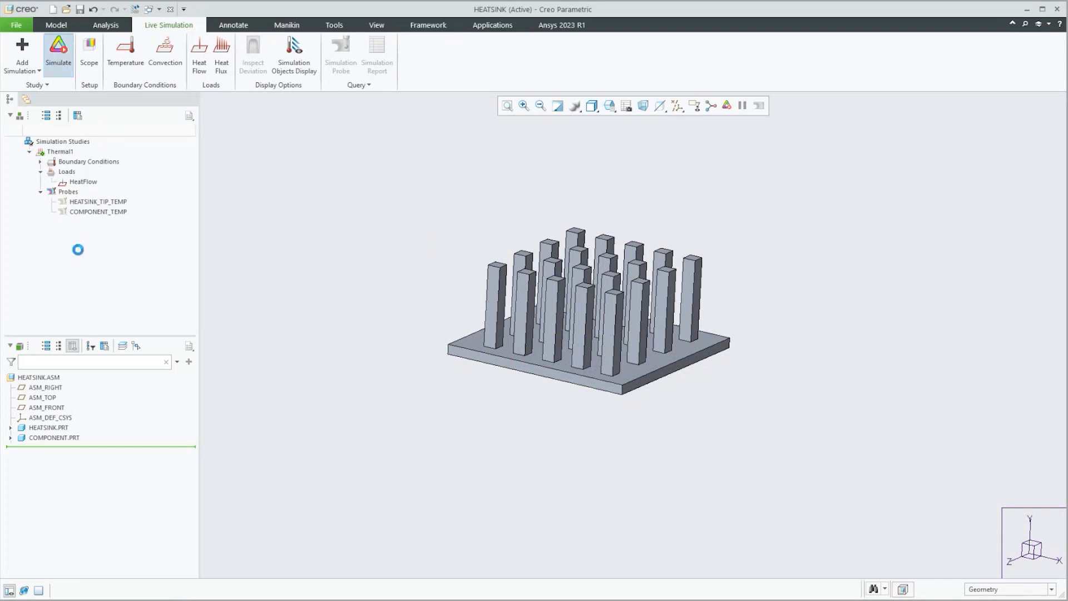
middle_drag(561, 196, 538, 203)
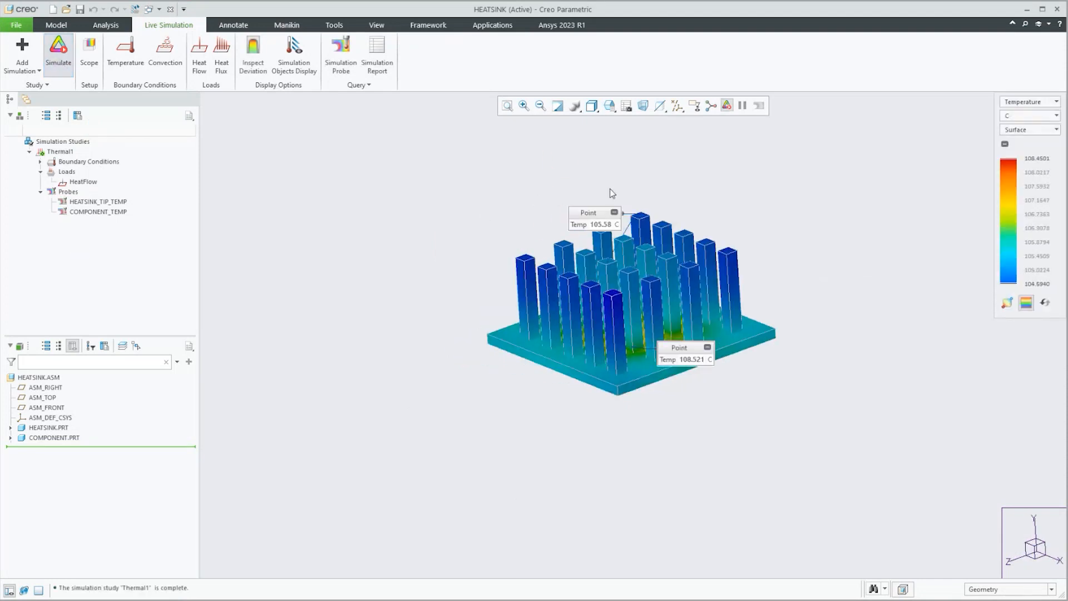
scroll(703, 178, down, 2)
scroll(694, 228, down, 2)
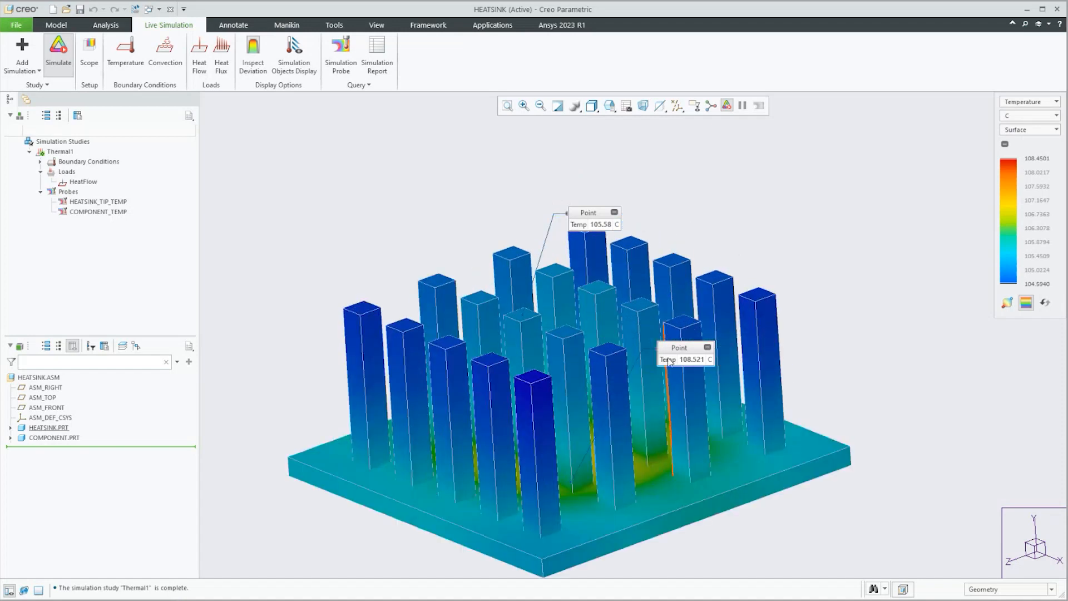
scroll(686, 290, up, 1)
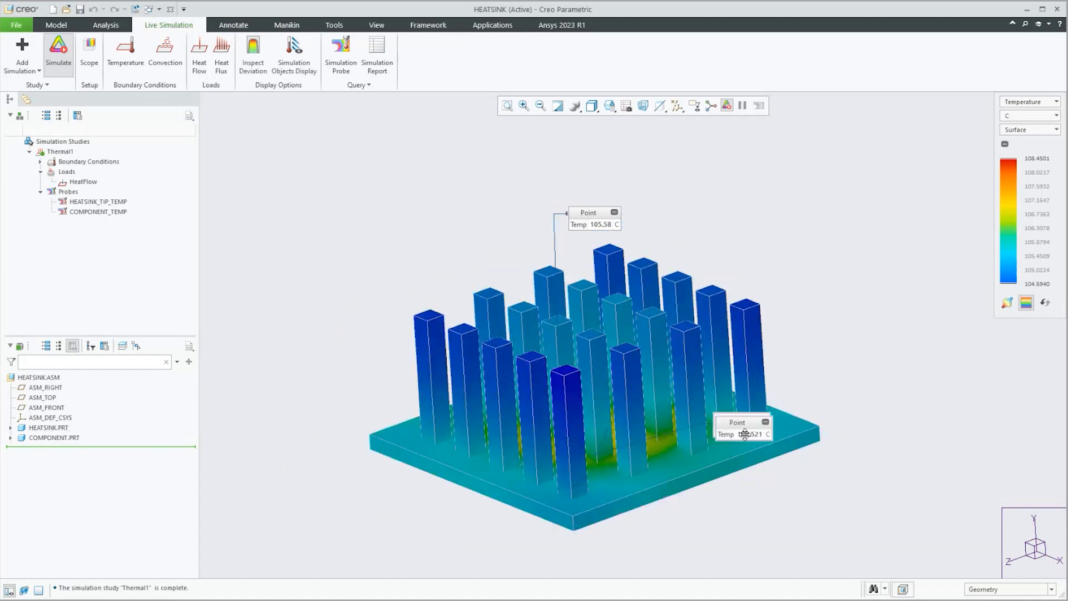
middle_drag(617, 471, 618, 433)
scroll(618, 432, up, 3)
scroll(612, 489, down, 2)
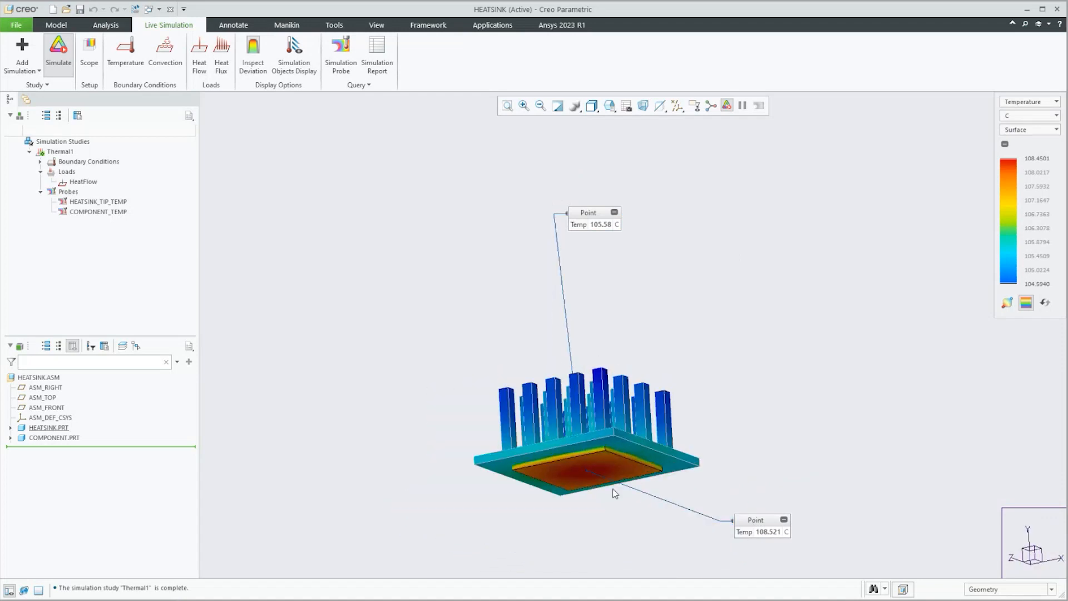
middle_drag(611, 376, 612, 415)
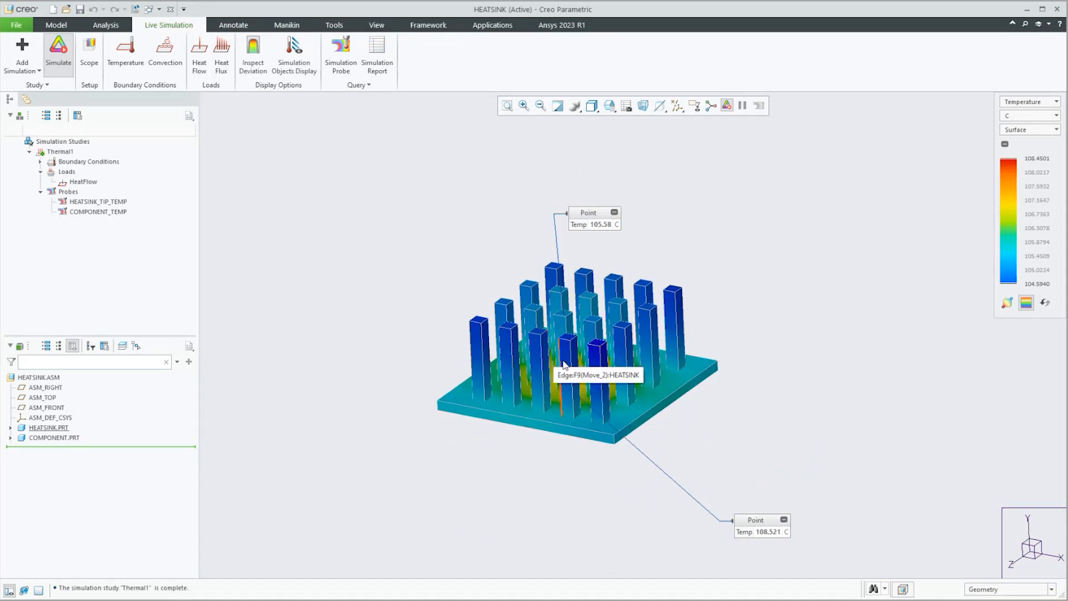
mouse_move(563, 373)
middle_down()
mouse_move(569, 320)
mouse_move(572, 335)
middle_up()
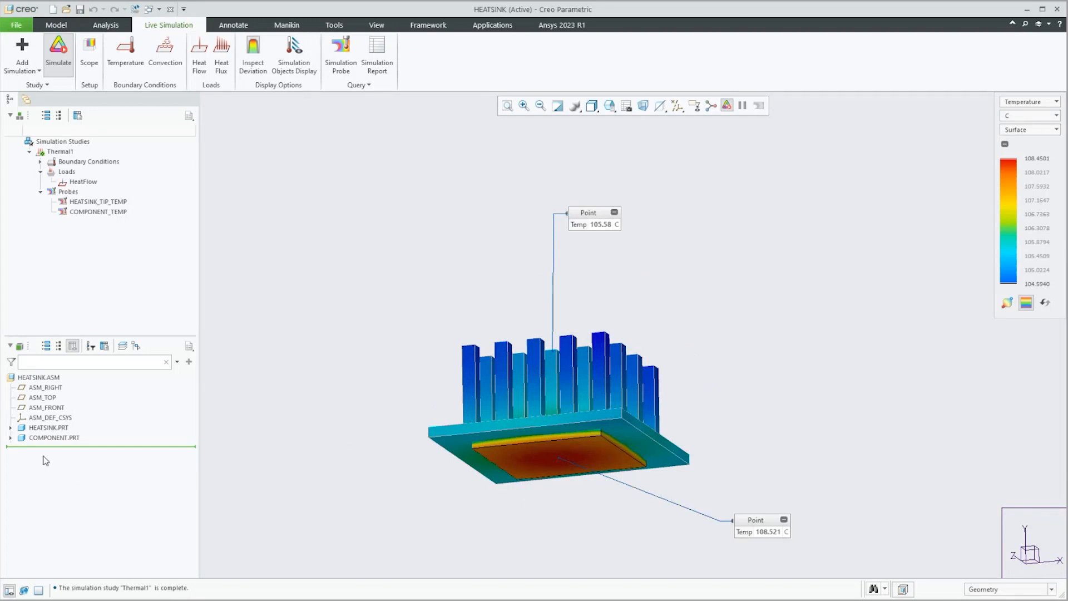
Set the fin height dimension of the Move 2 feature in HEATSINK.PRT to 40
click(10, 428)
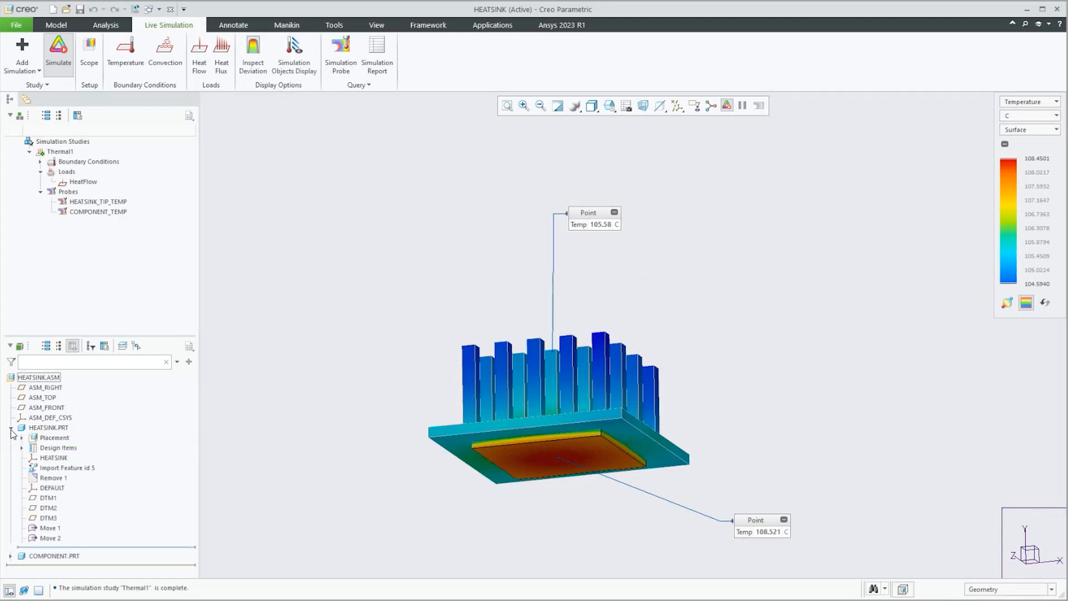
click(51, 538)
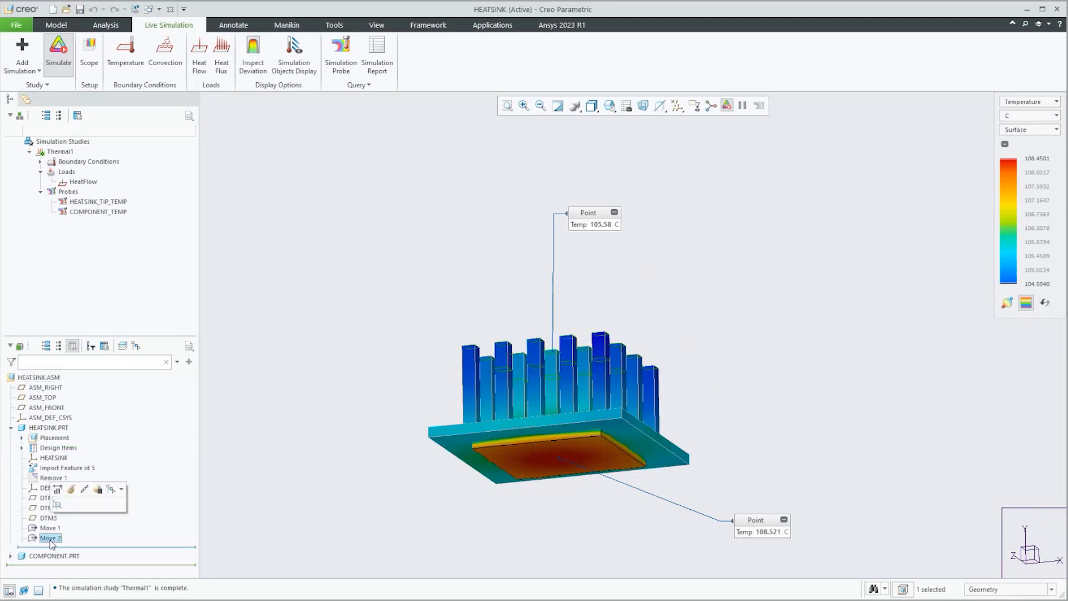
click(55, 488)
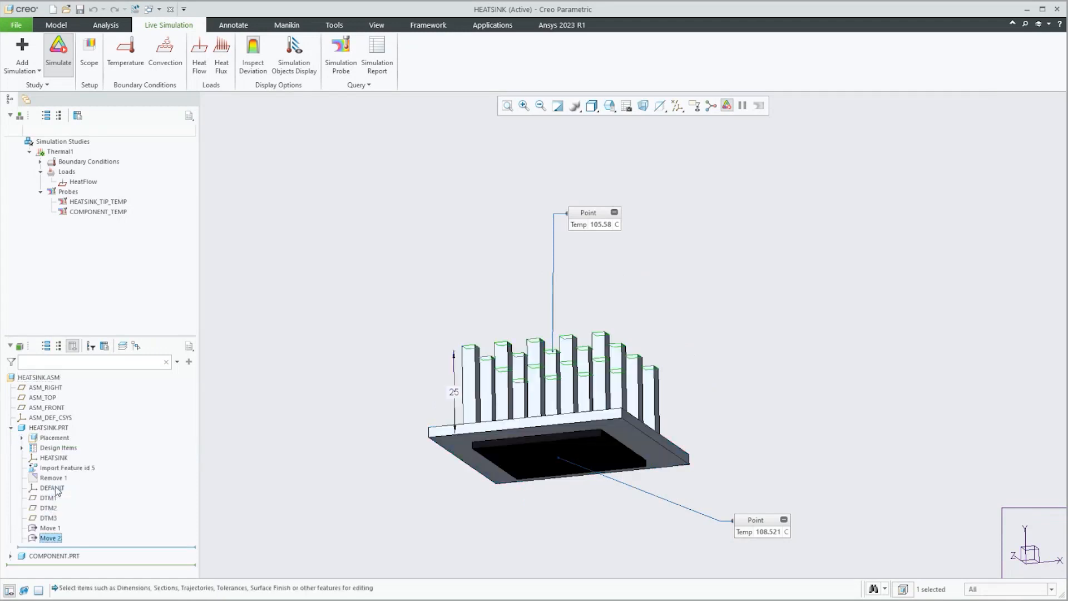
double_click(454, 393)
text(40)
key(Return)
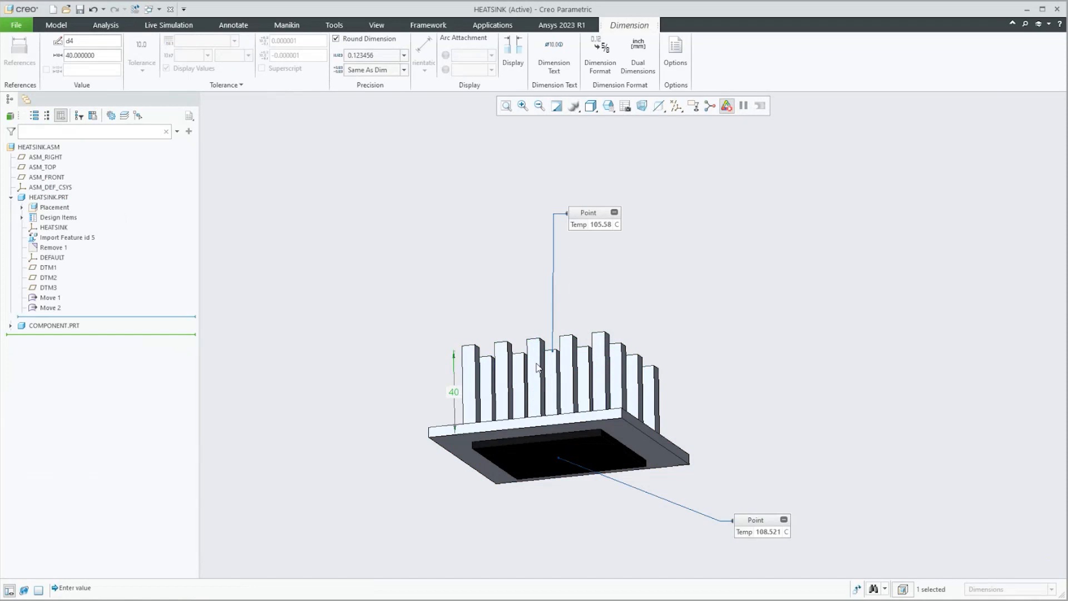
Try to activate the HEATSINK.ASM window from the list of open windows
click(158, 9)
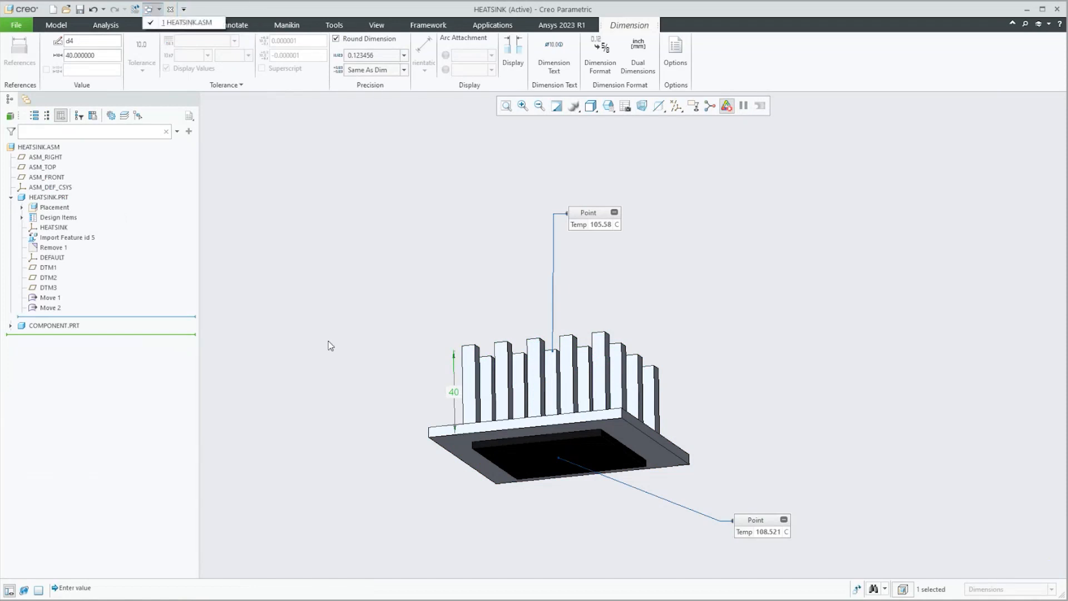
click(149, 9)
click(152, 9)
click(408, 294)
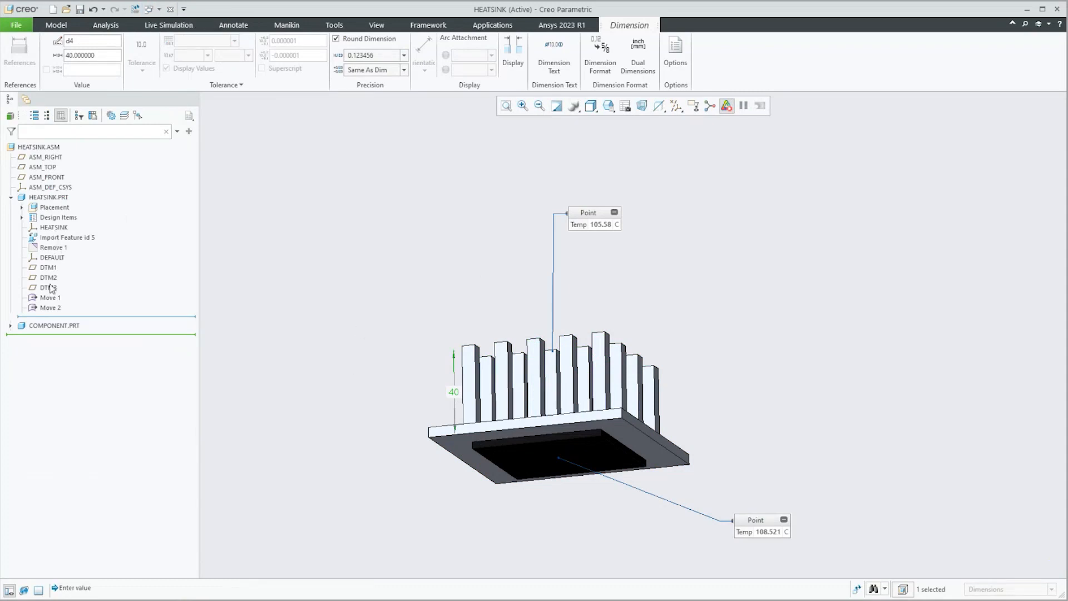
click(156, 10)
click(148, 11)
click(146, 11)
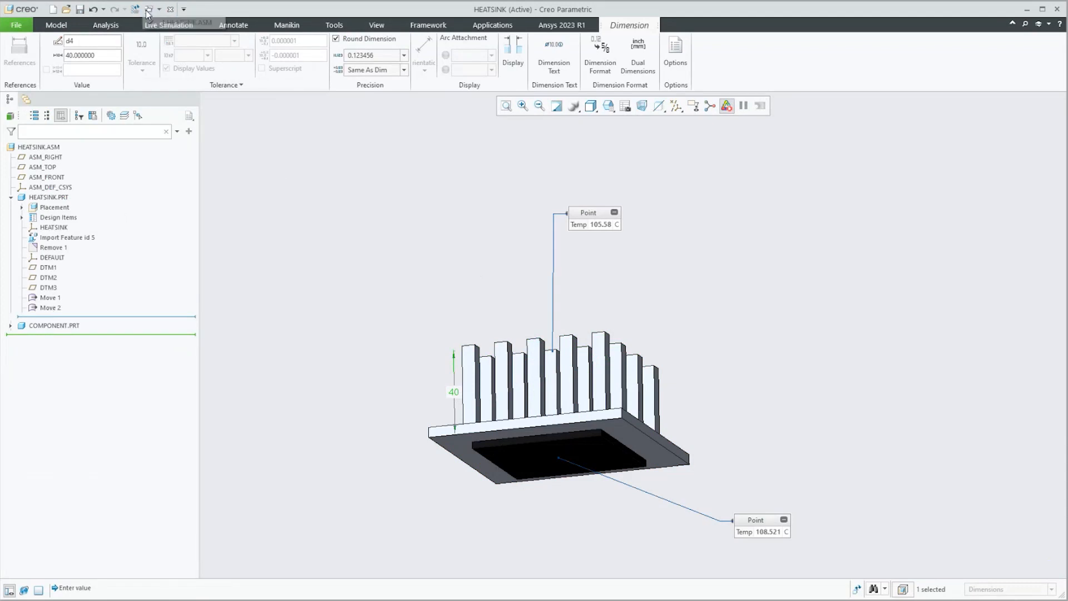
Leave the dimension edit and try to change the display of the Thermal1 study's probes
mouse_move(412, 323)
middle_down()
mouse_move(422, 377)
mouse_move(432, 349)
middle_up()
scroll(437, 349, up, 3)
click(399, 306)
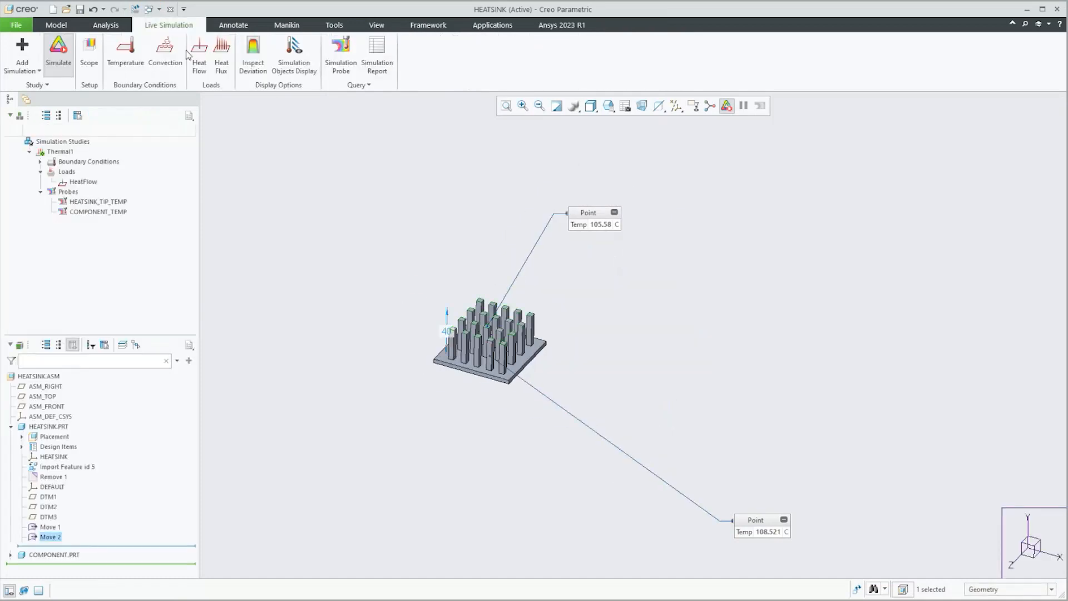
scroll(318, 259, down, 2)
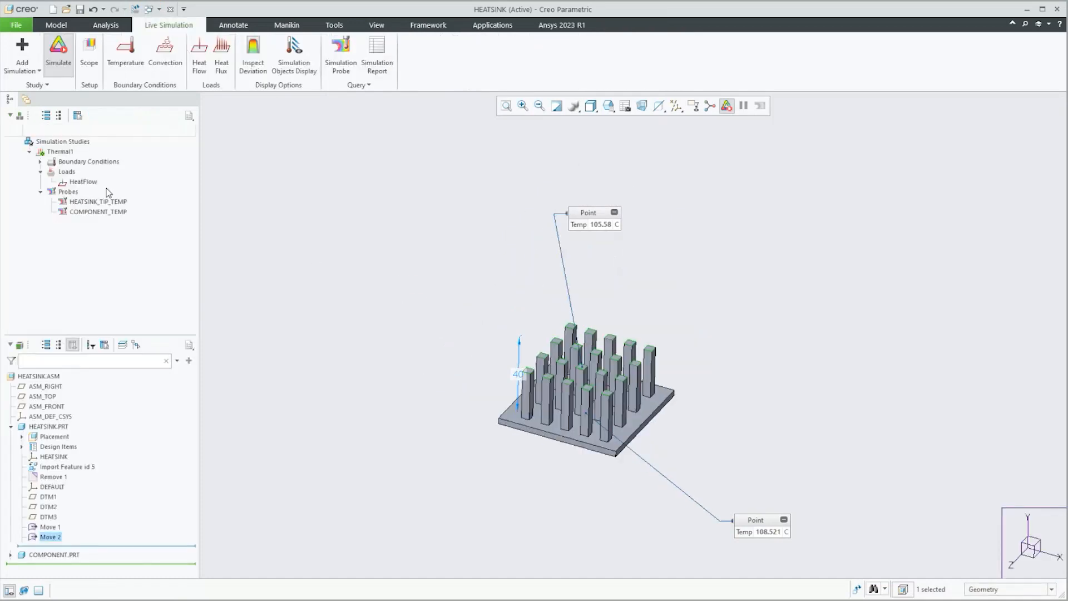
click(68, 192)
click(66, 156)
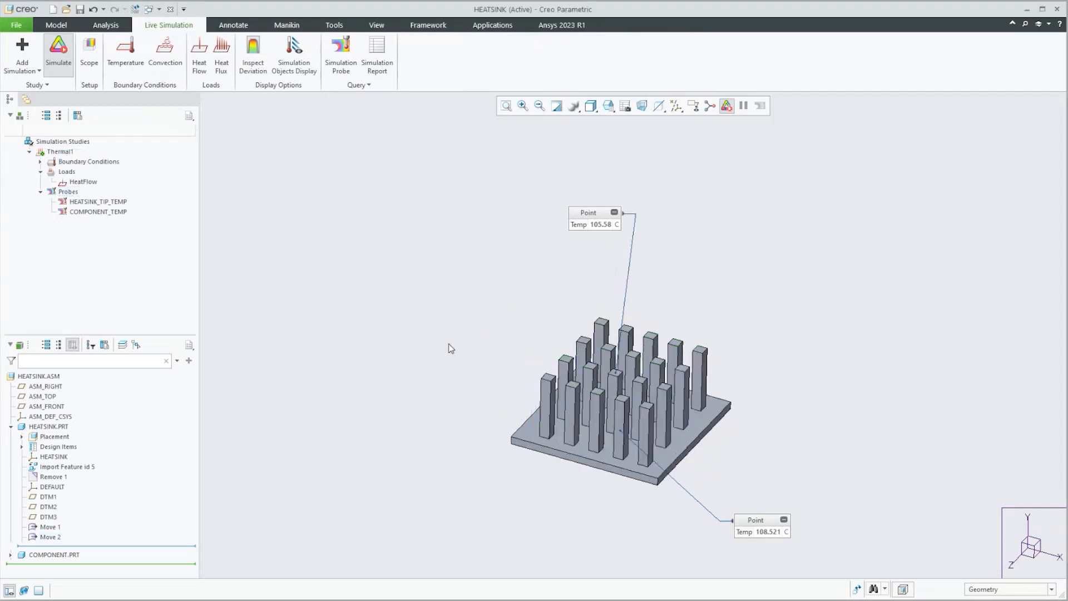
scroll(624, 402, up, 2)
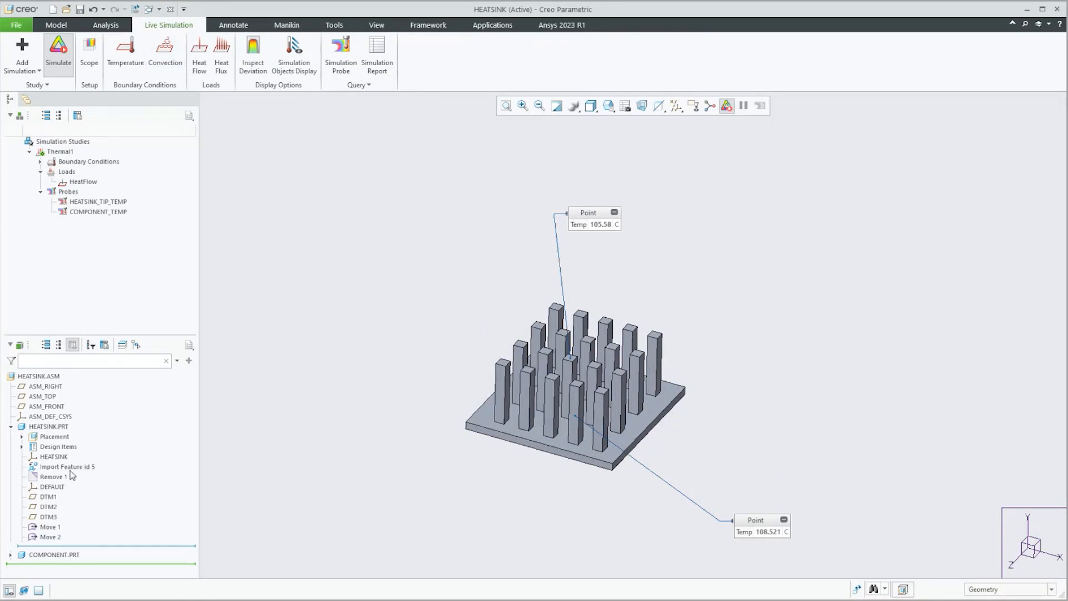
Reopen the Move 2 fin height dimension for editing and try again to activate the HEATSINK.ASM window
click(47, 538)
click(55, 487)
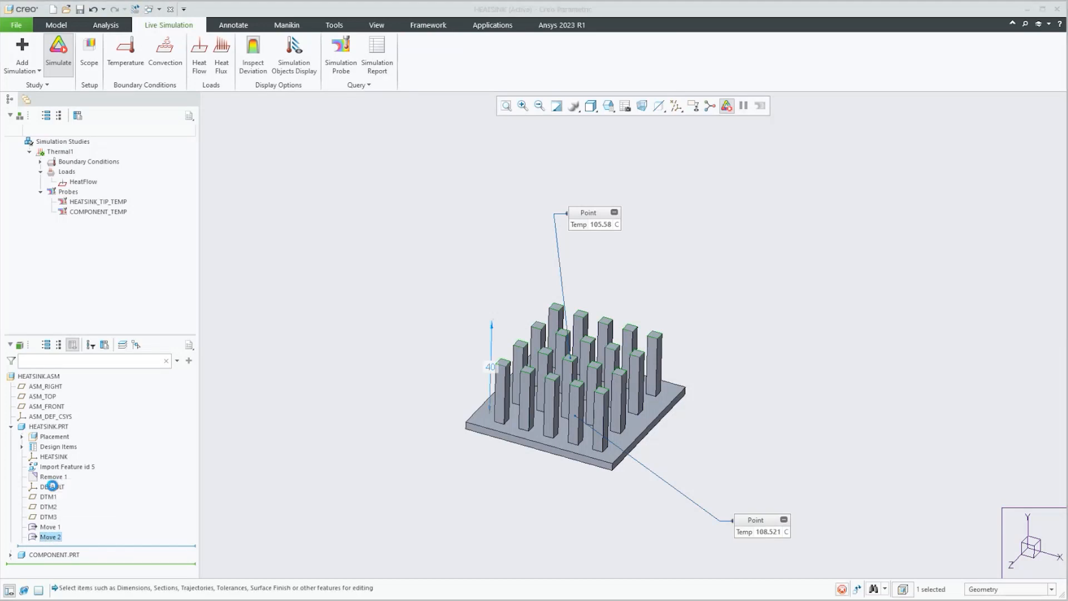
click(484, 383)
click(149, 10)
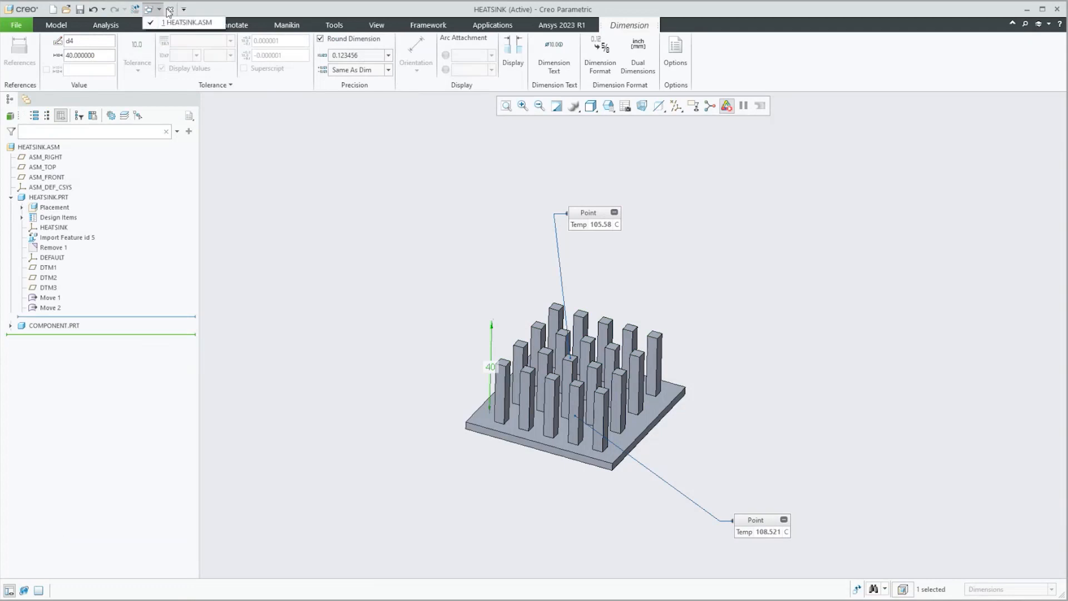
click(326, 339)
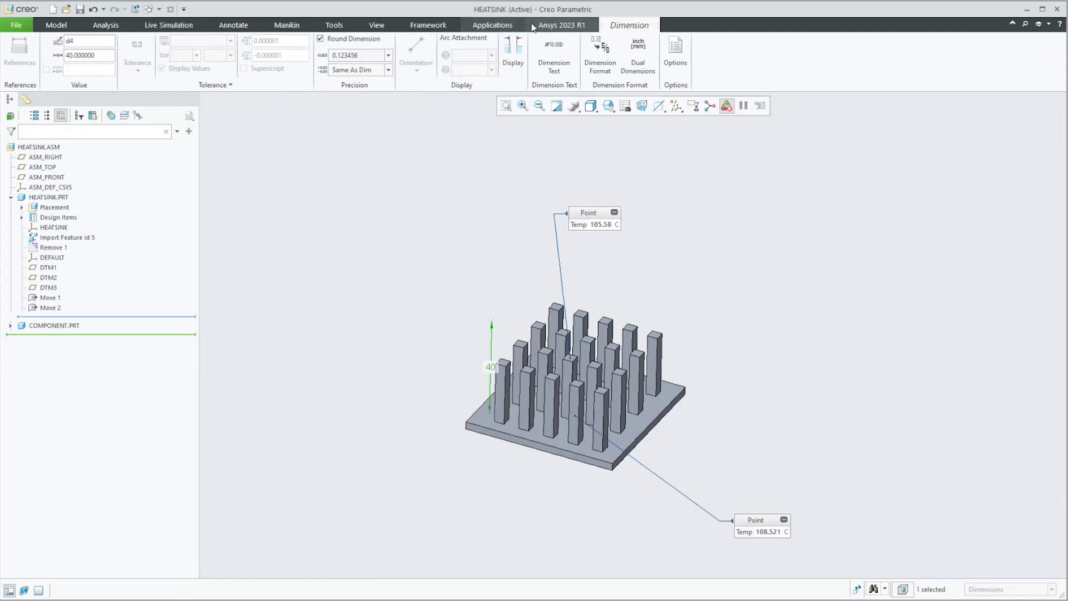
Close the heatsink assembly window
click(56, 26)
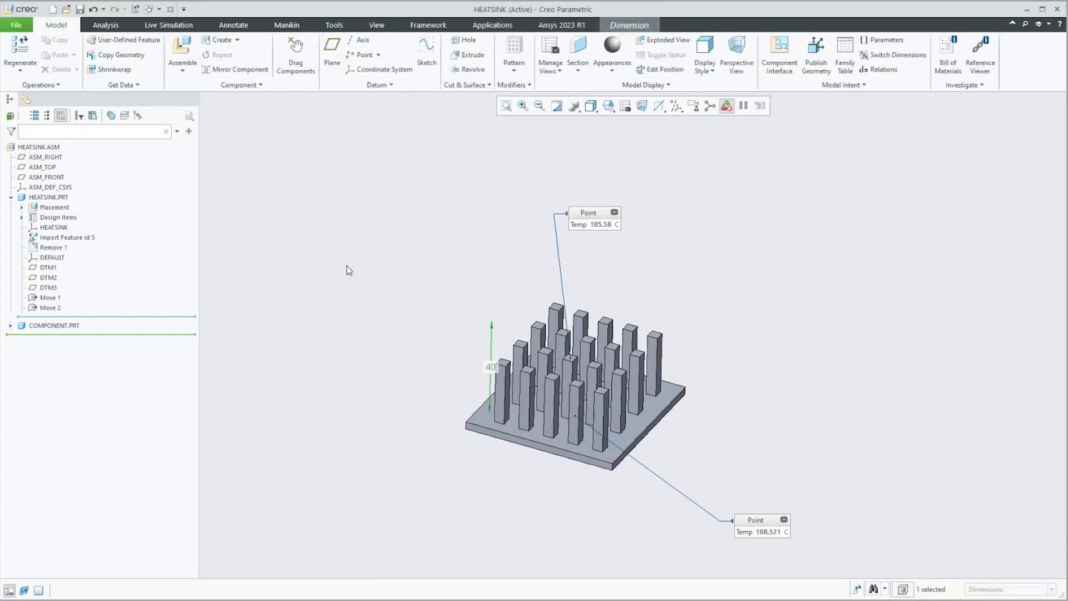
click(169, 10)
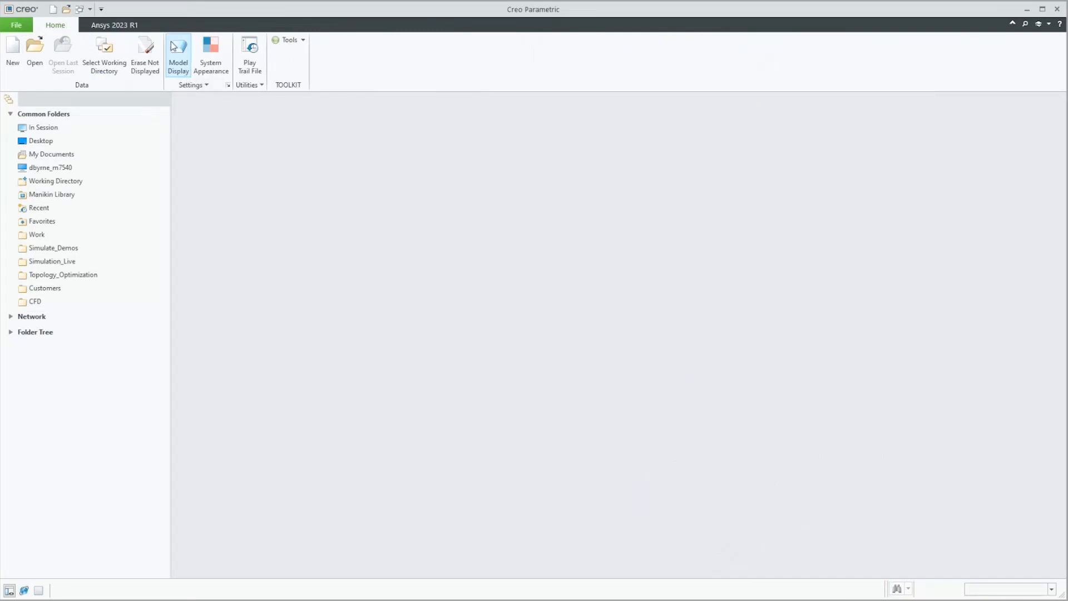
Erase all undisplayed objects from the session and reopen the recently used heatsink.asm assembly
click(145, 49)
click(540, 396)
click(35, 47)
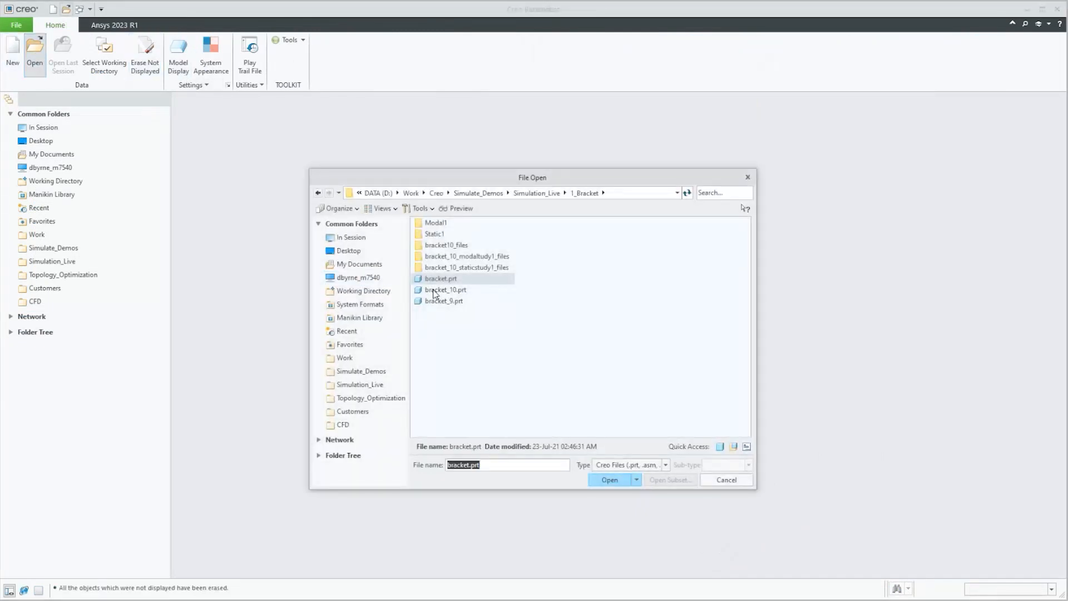
click(722, 481)
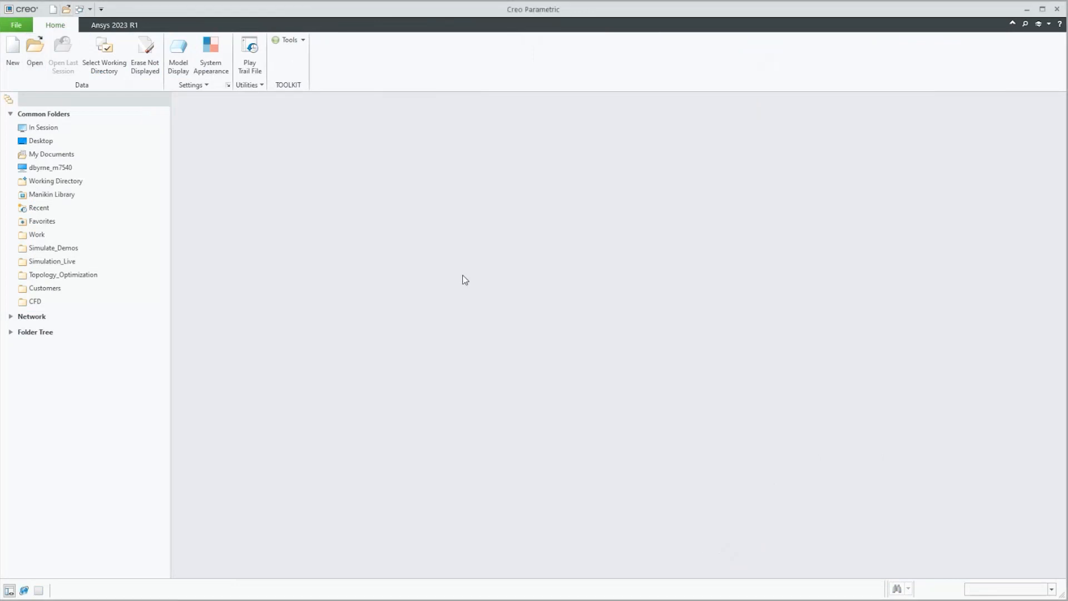
click(14, 25)
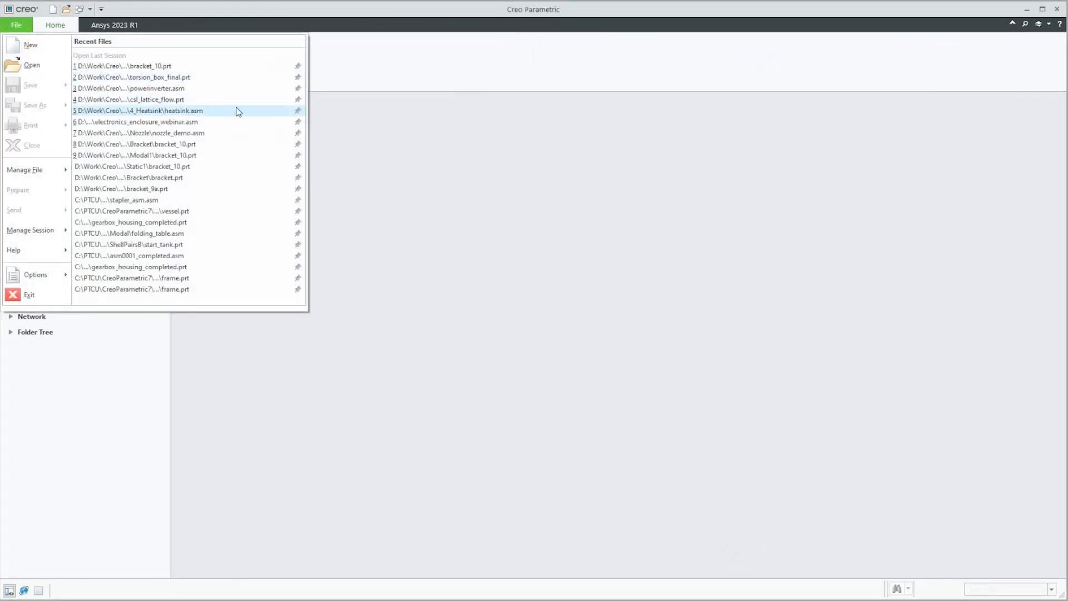
click(281, 116)
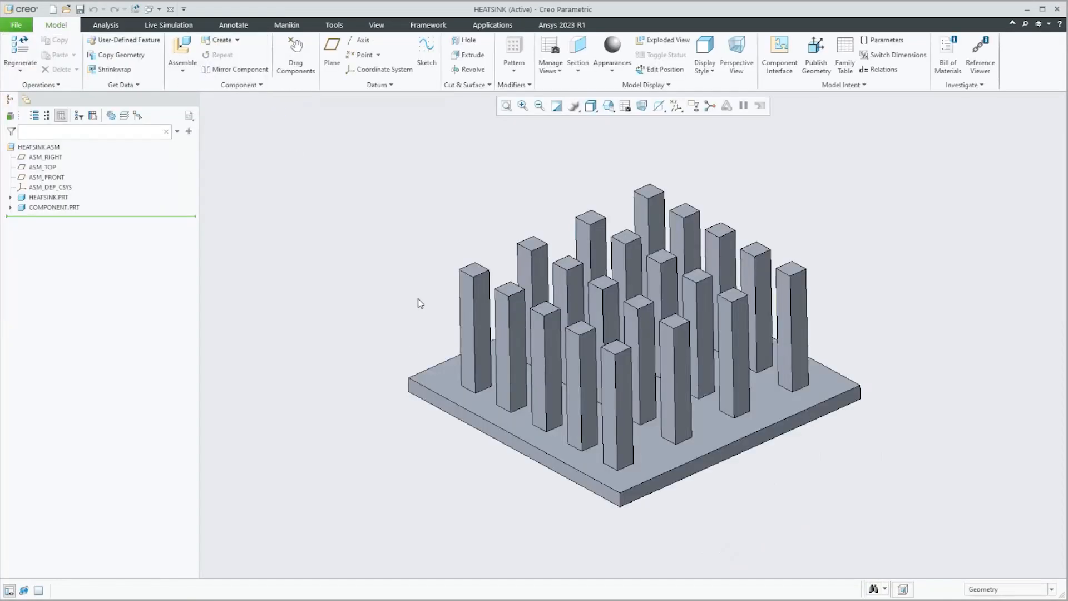
Run the live simulation of the heatsink's Thermal1 study
click(167, 25)
click(58, 50)
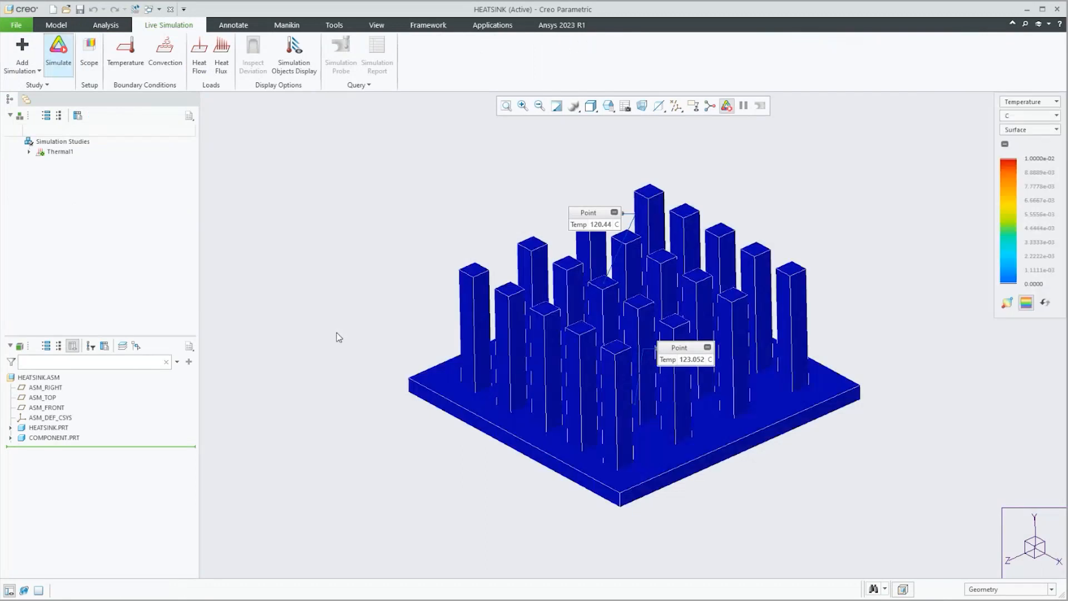
mouse_move(333, 362)
middle_down()
mouse_move(341, 327)
mouse_move(338, 337)
middle_up()
scroll(338, 338, up, 1)
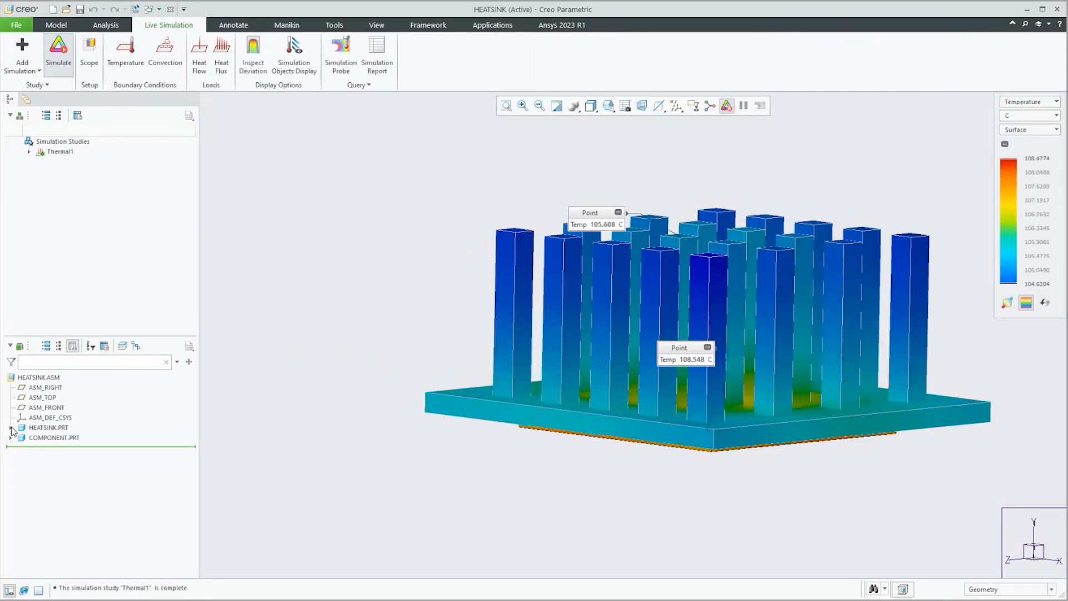
Set the fin height dimension of HEATSINK.PRT's Move 2 feature to 40 and regenerate the assembly
click(11, 428)
click(51, 538)
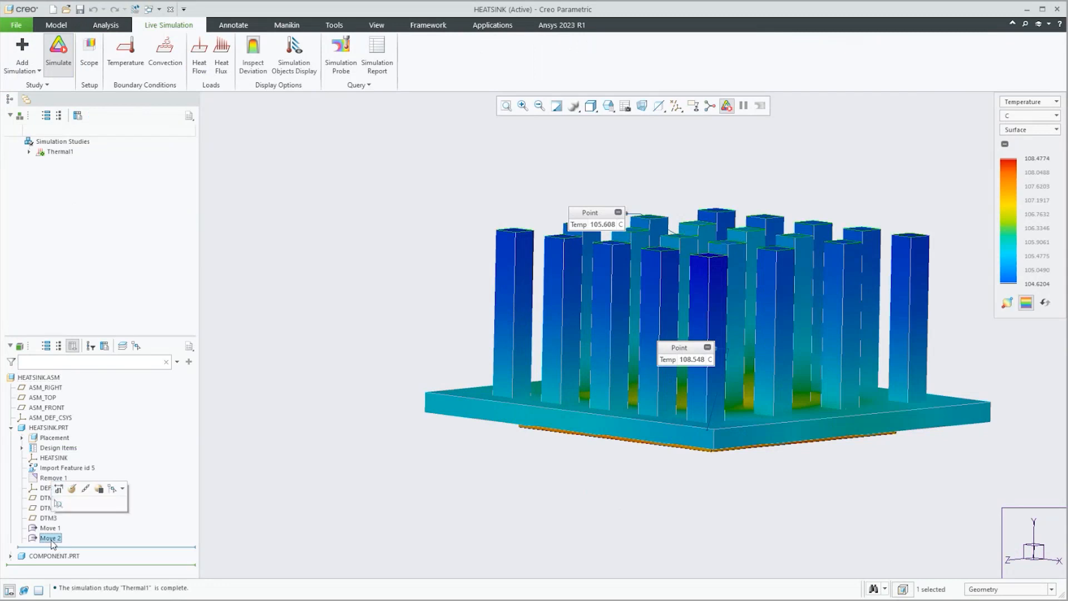
click(58, 489)
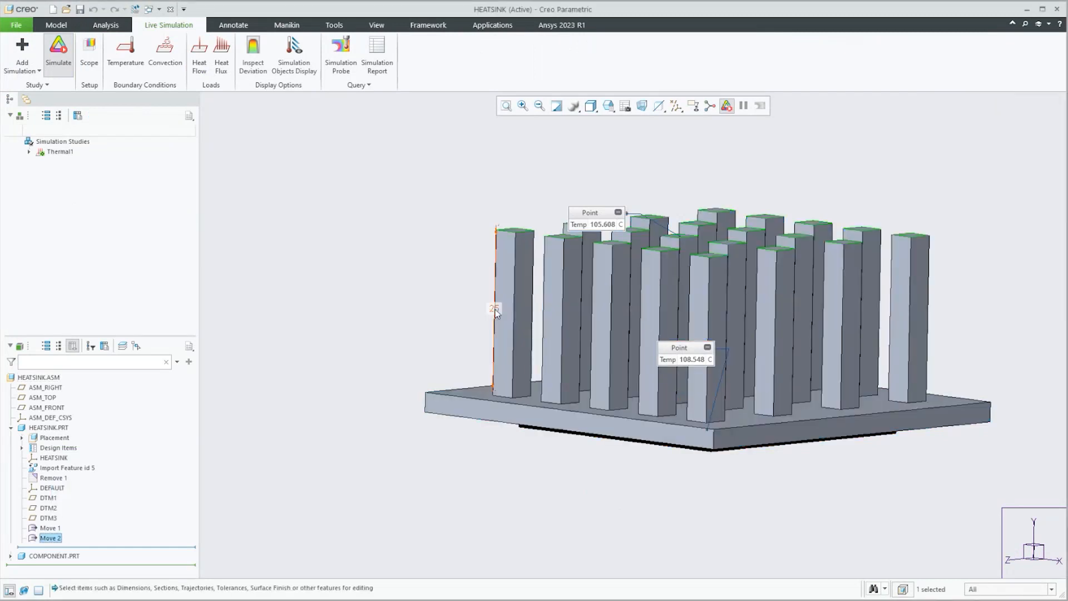
double_click(494, 309)
text(40)
key(Return)
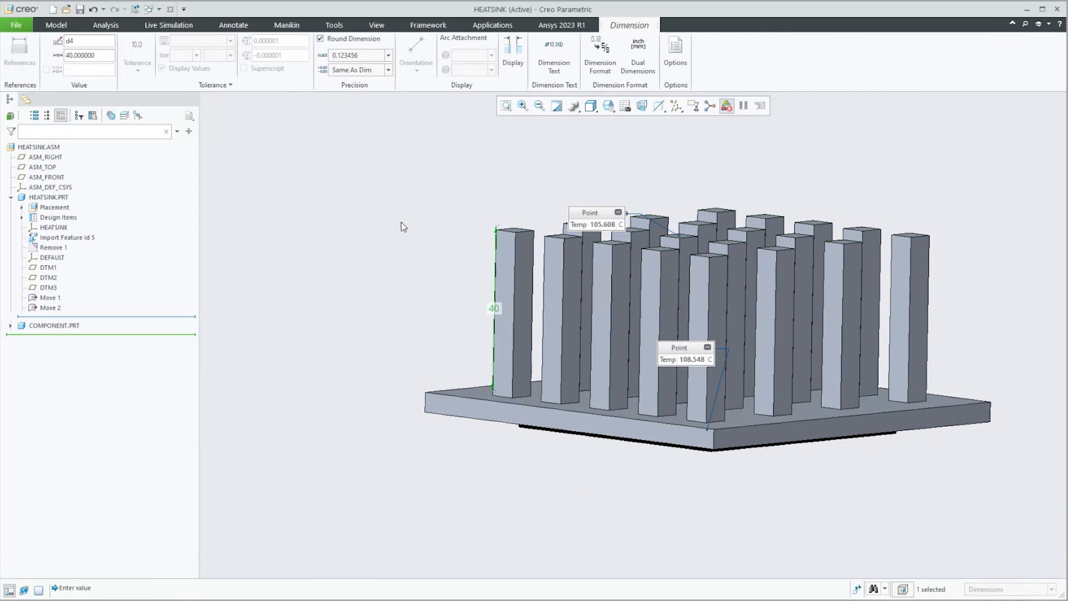
click(135, 9)
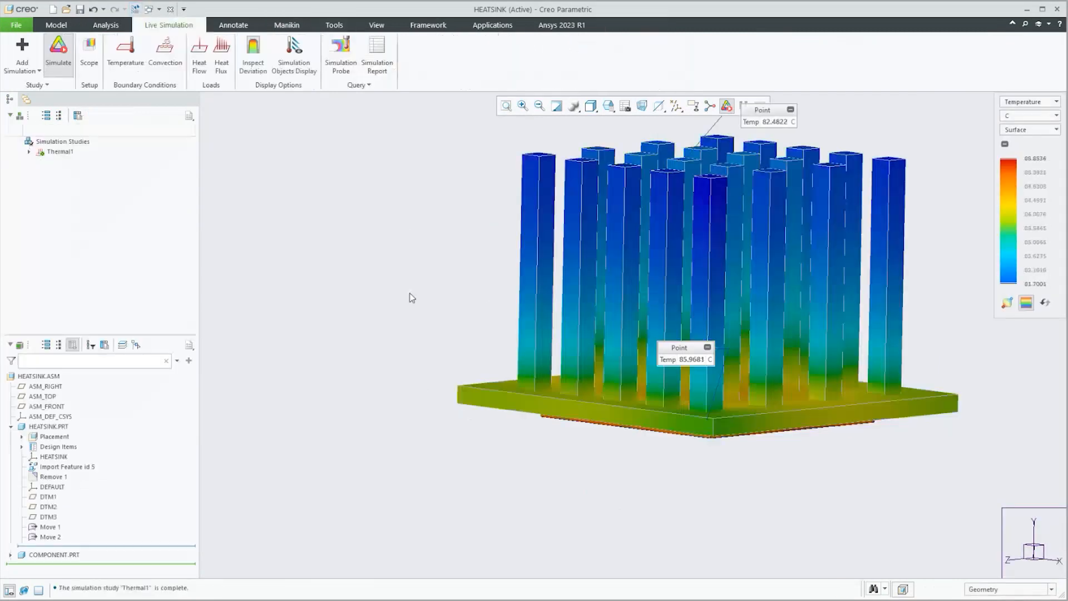
Move the base temperature probe's label below the heatsink and enlarge the model tree area
mouse_move(389, 296)
middle_down()
mouse_move(563, 225)
mouse_move(523, 318)
mouse_move(619, 326)
middle_up()
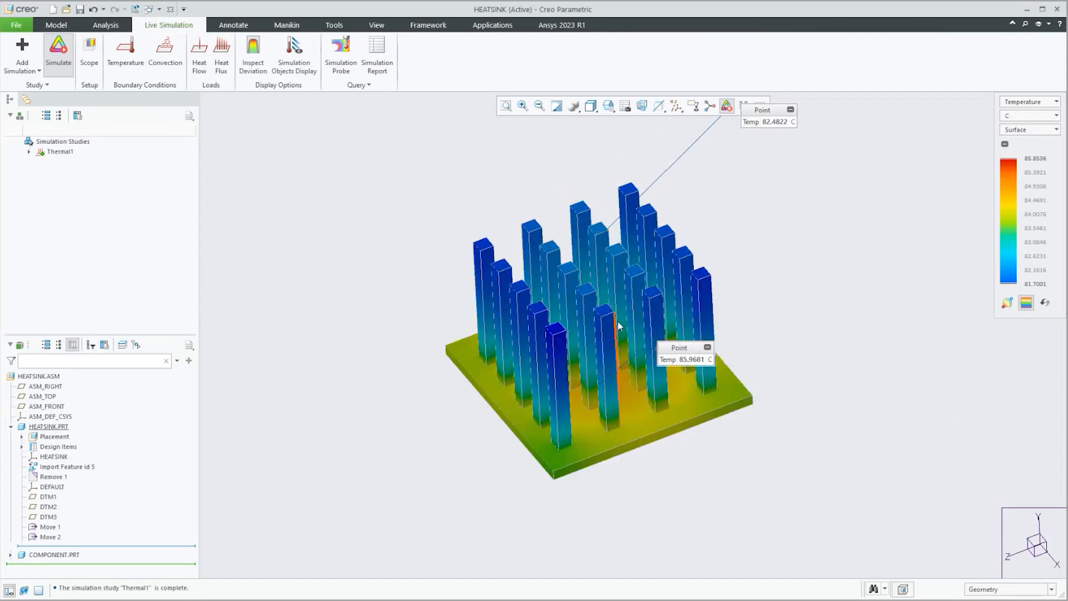
drag(676, 350, 703, 489)
mouse_move(640, 472)
middle_down()
mouse_move(573, 439)
mouse_move(615, 362)
mouse_move(622, 394)
mouse_move(602, 406)
mouse_move(612, 390)
mouse_move(612, 443)
middle_up()
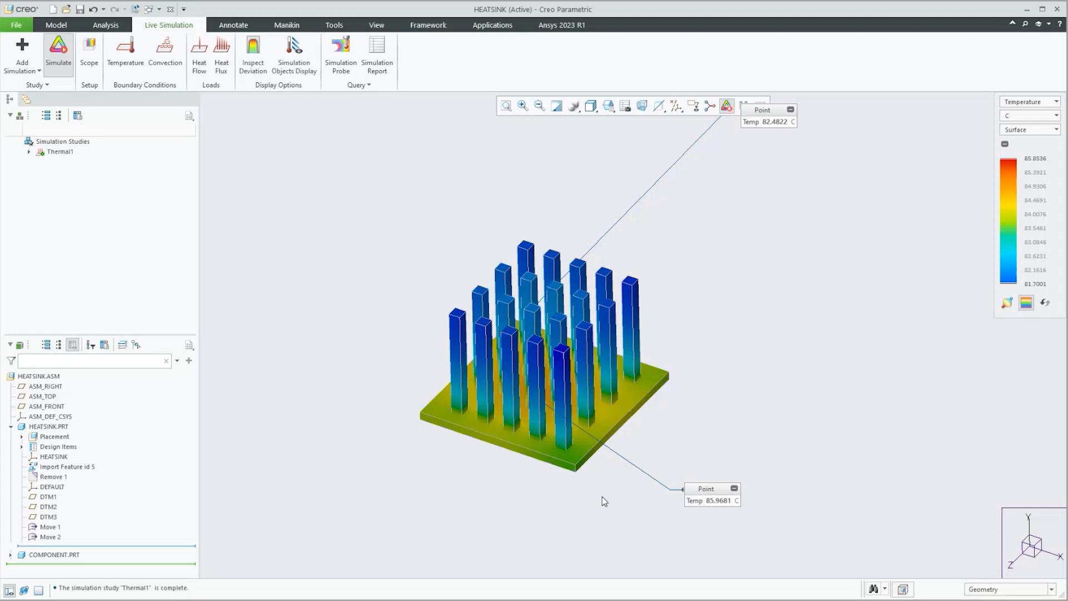
drag(137, 332, 153, 236)
middle_drag(580, 368, 569, 356)
scroll(569, 356, down, 1)
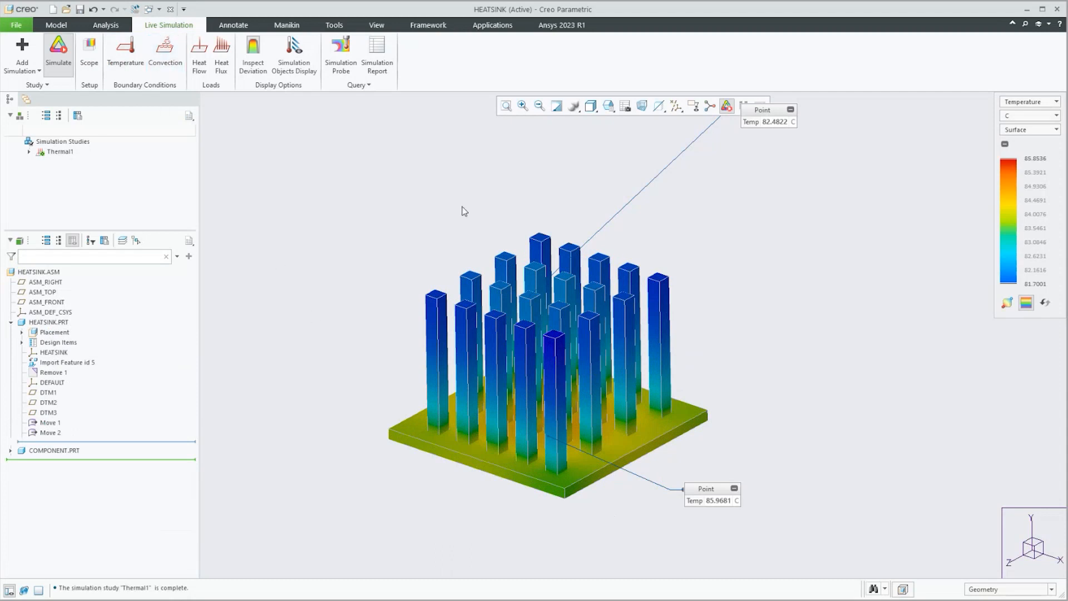
Switch off the live simulation and close the heatsink assembly window
click(58, 51)
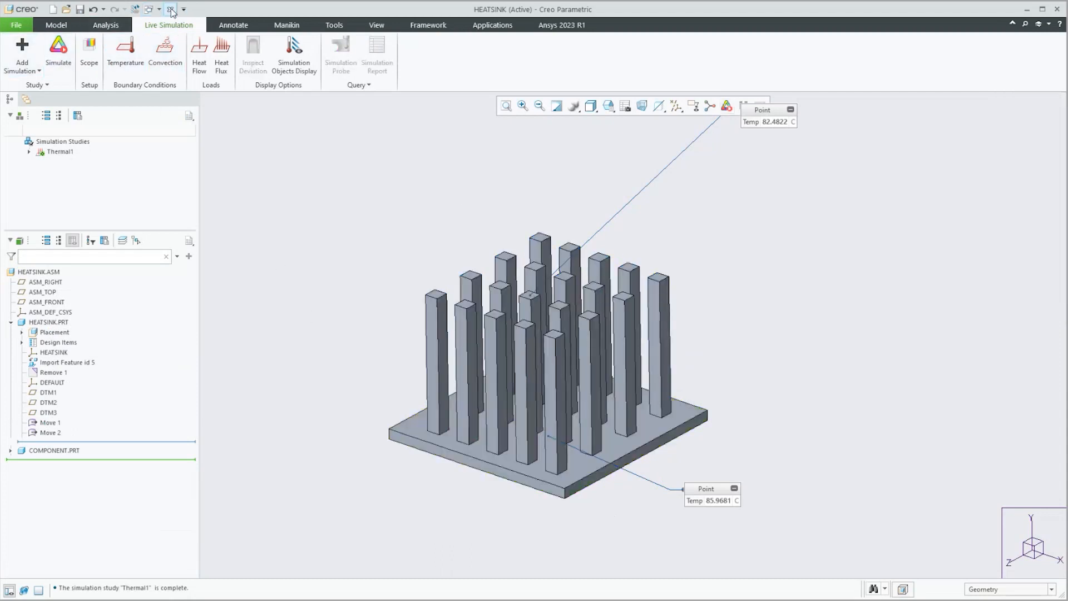
click(170, 10)
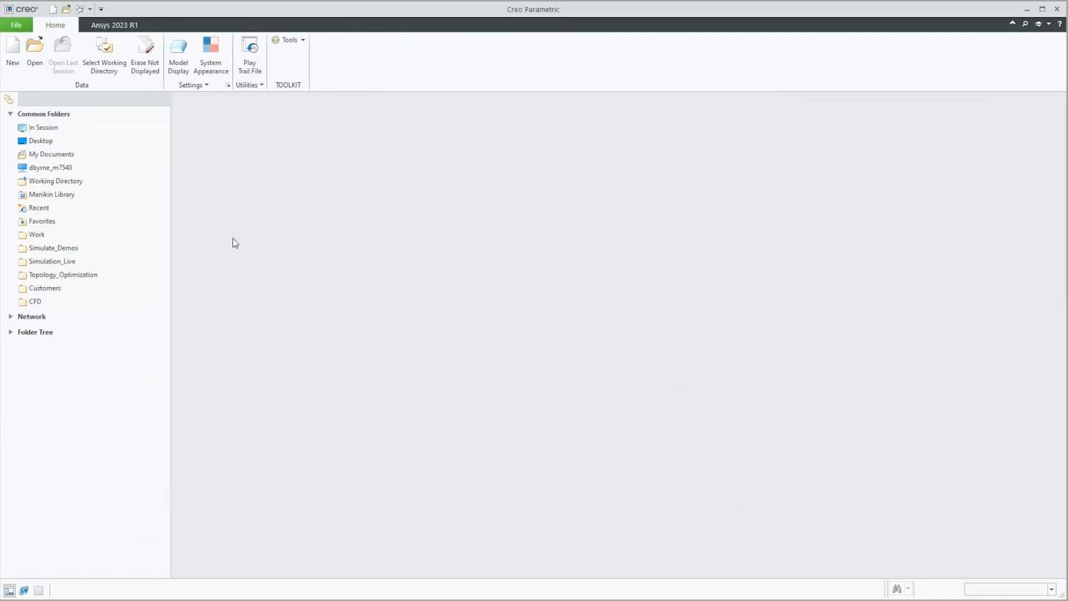
Open the recently used csl_lattice_flow.prt part and inspect its internal lattice structure
click(24, 23)
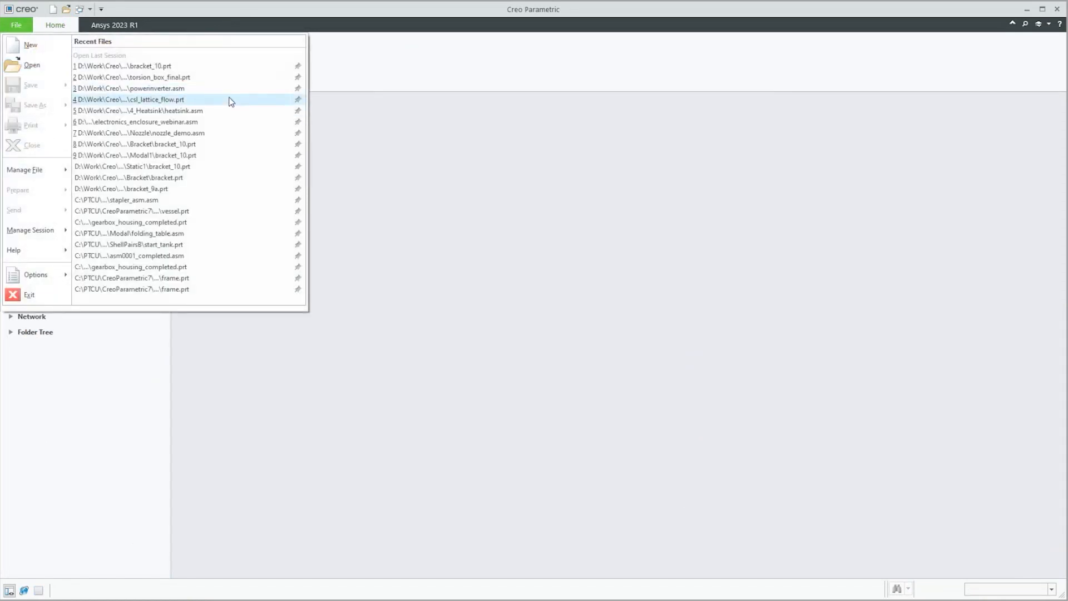
click(191, 101)
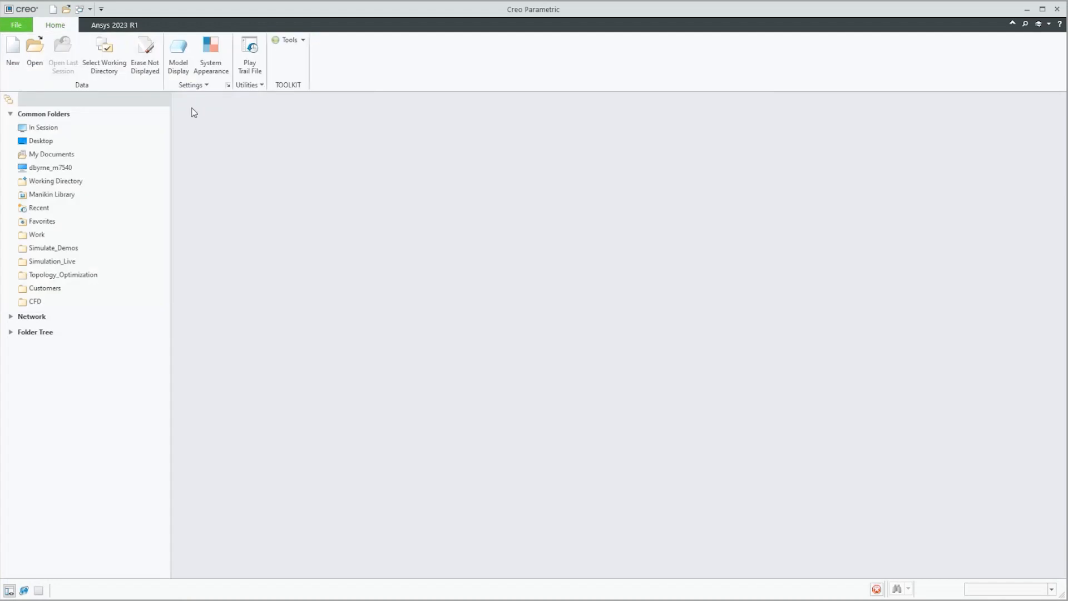
middle_drag(536, 273, 576, 330)
scroll(583, 279, up, 2)
scroll(554, 299, up, 2)
scroll(616, 319, down, 3)
scroll(576, 328, down, 2)
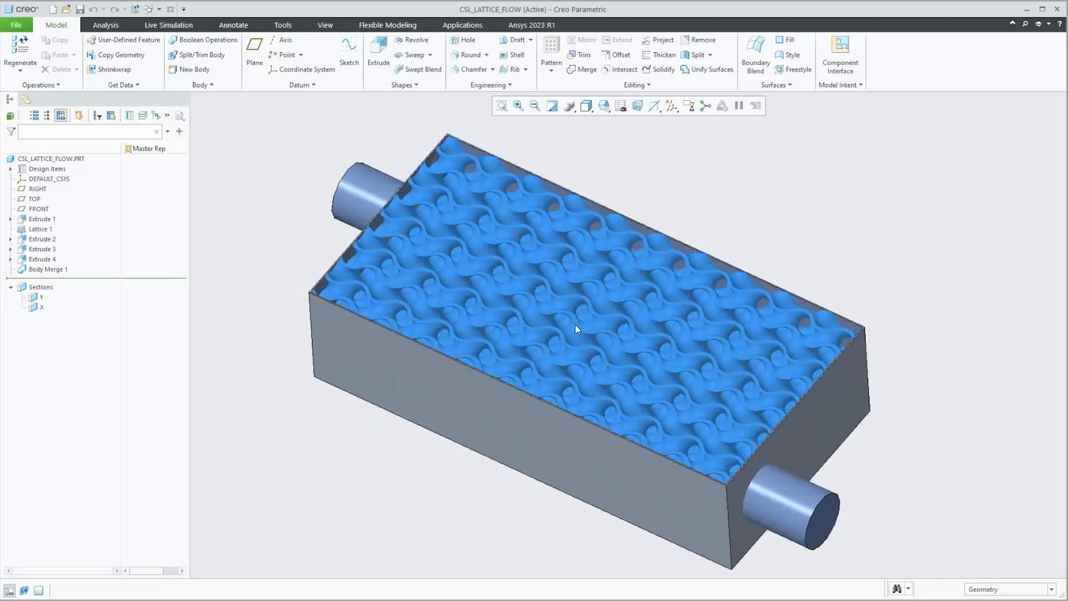
mouse_move(451, 352)
middle_down()
mouse_move(476, 377)
mouse_move(476, 318)
mouse_move(504, 295)
mouse_move(489, 314)
mouse_move(497, 320)
middle_up()
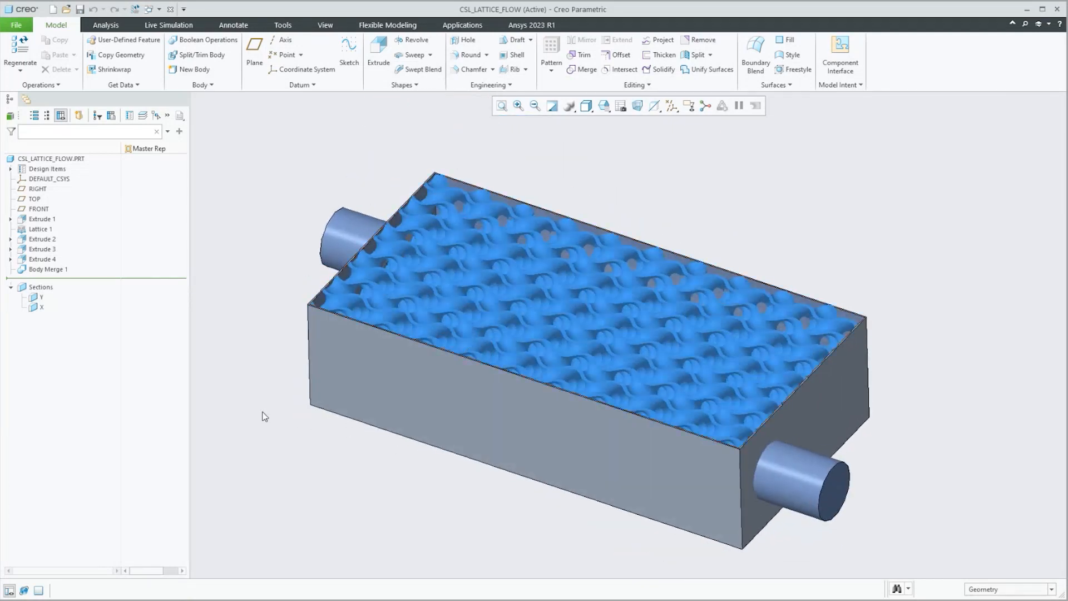
Review the Fluid1 study's FlowVelocity2 definition and its inlet surface, leaving it without changes
click(151, 26)
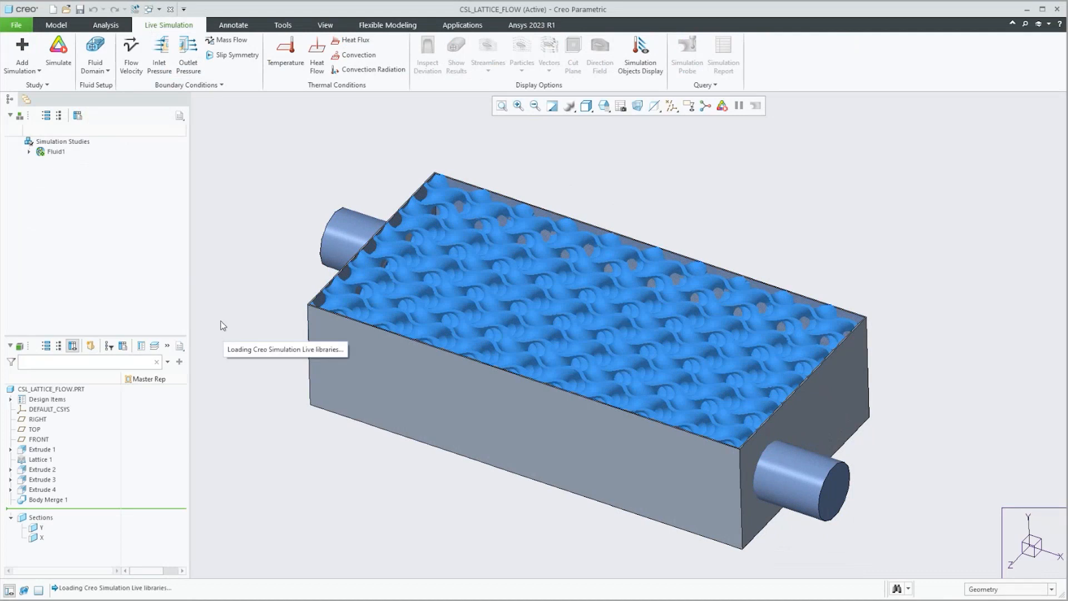
click(29, 151)
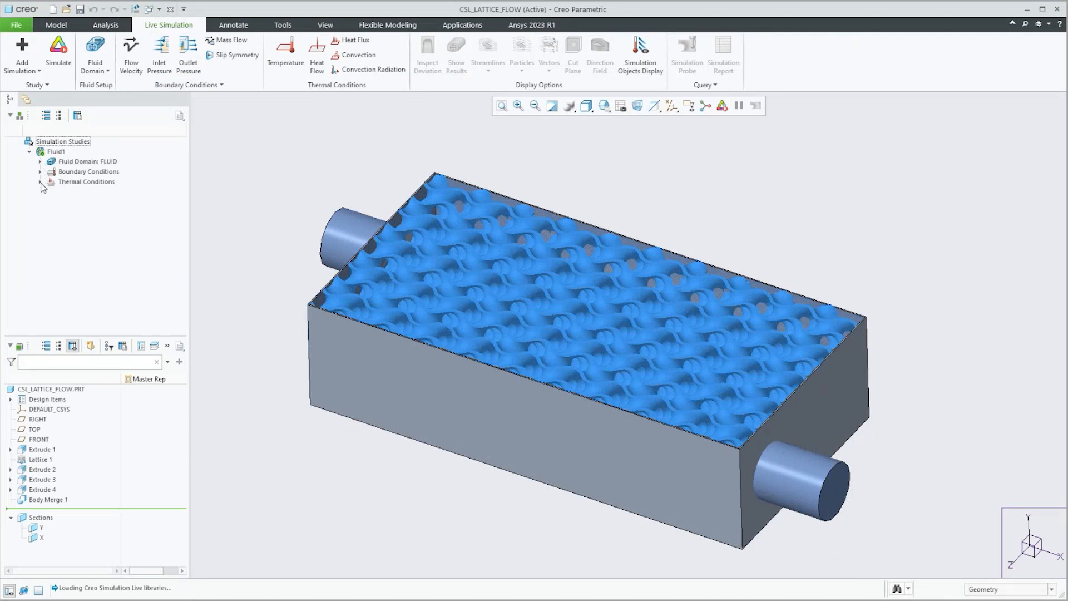
click(40, 172)
click(73, 182)
click(79, 133)
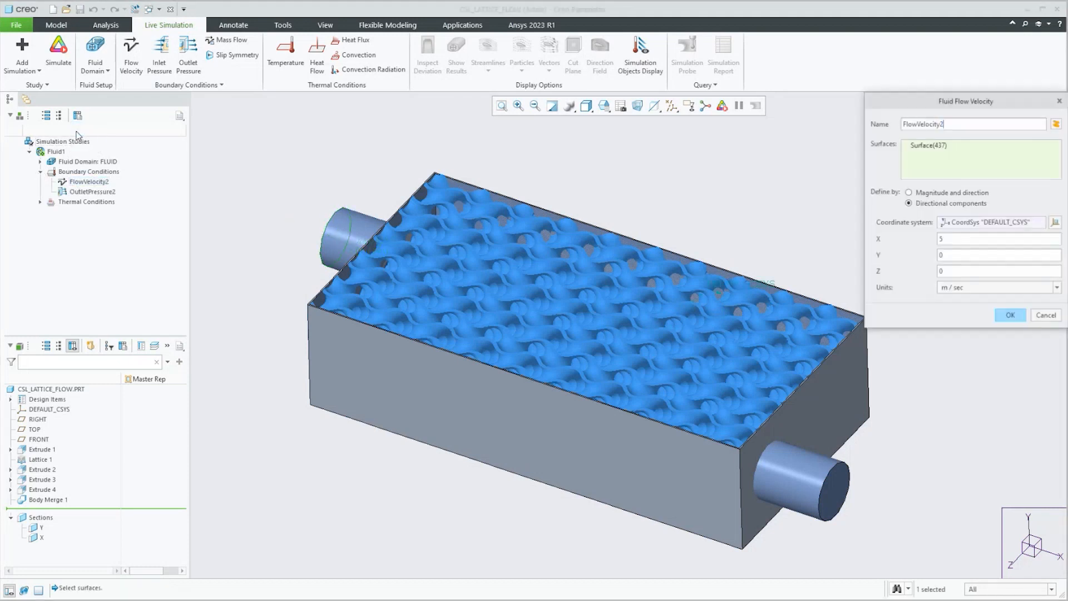
middle_drag(526, 296, 531, 363)
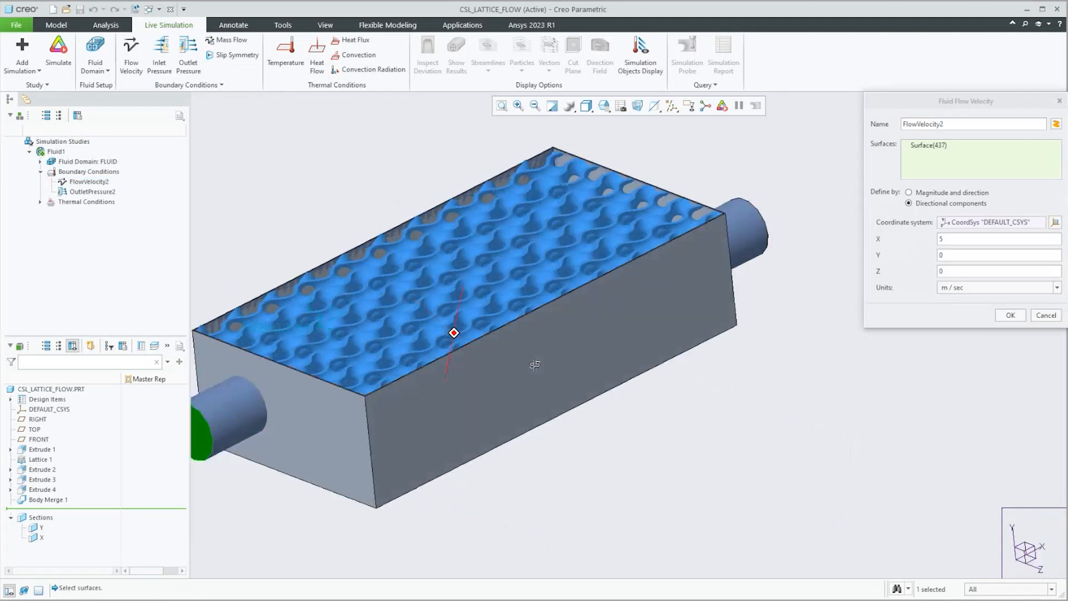
scroll(531, 364, down, 4)
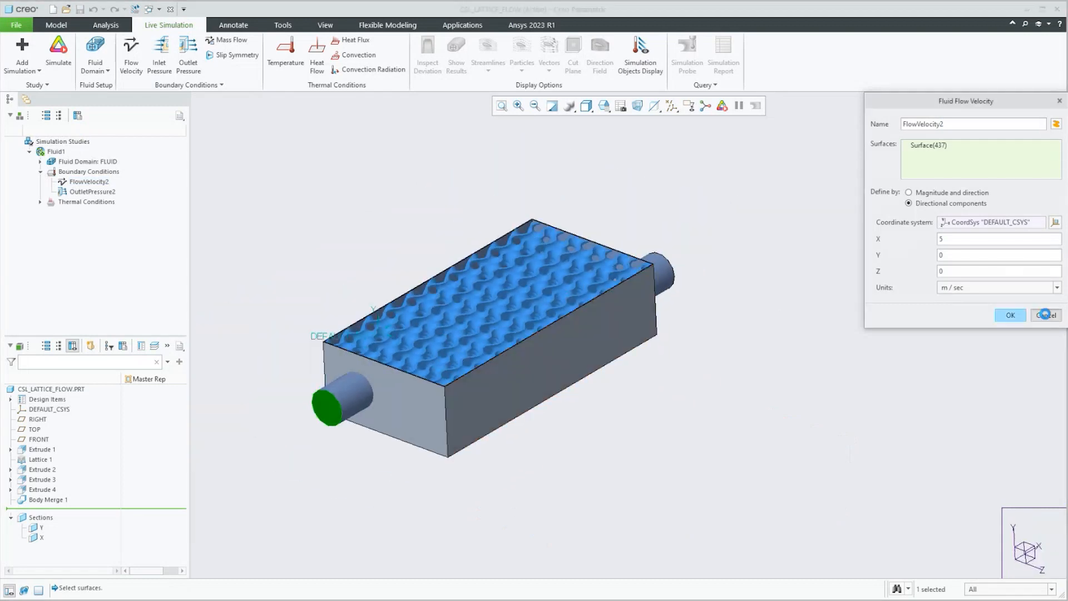
click(1046, 315)
Review the OutletPressure2 definition and the pipe end surface it applies to, leaving it without changes
click(107, 191)
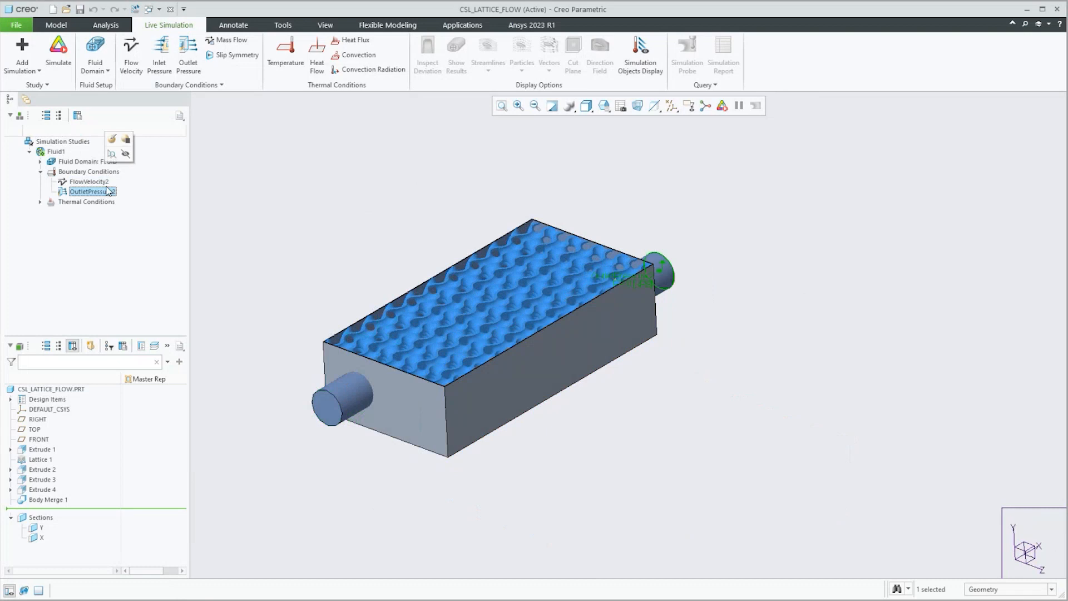
click(112, 138)
middle_drag(556, 369, 449, 366)
key(ctrl+d)
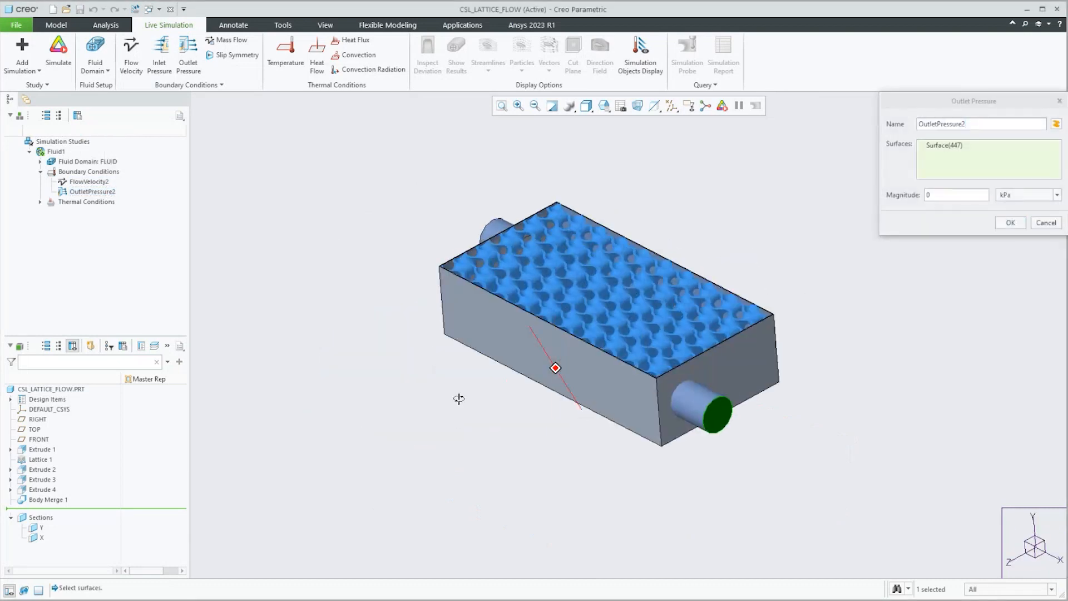
scroll(794, 332, down, 3)
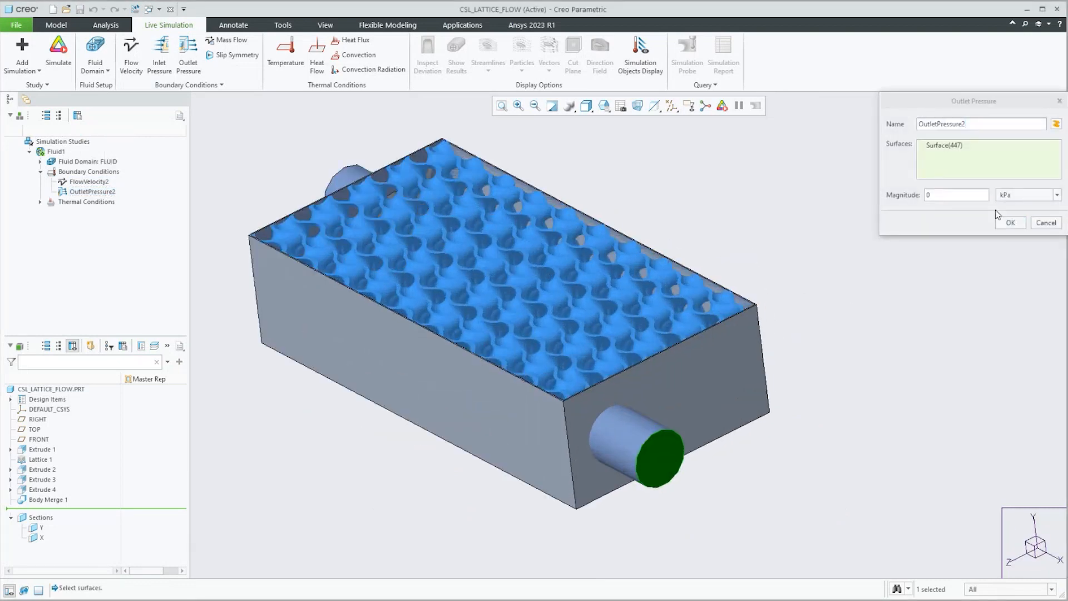
click(1040, 224)
middle_drag(343, 408, 424, 415)
scroll(424, 415, up, 2)
scroll(424, 415, up, 1)
scroll(275, 389, down, 1)
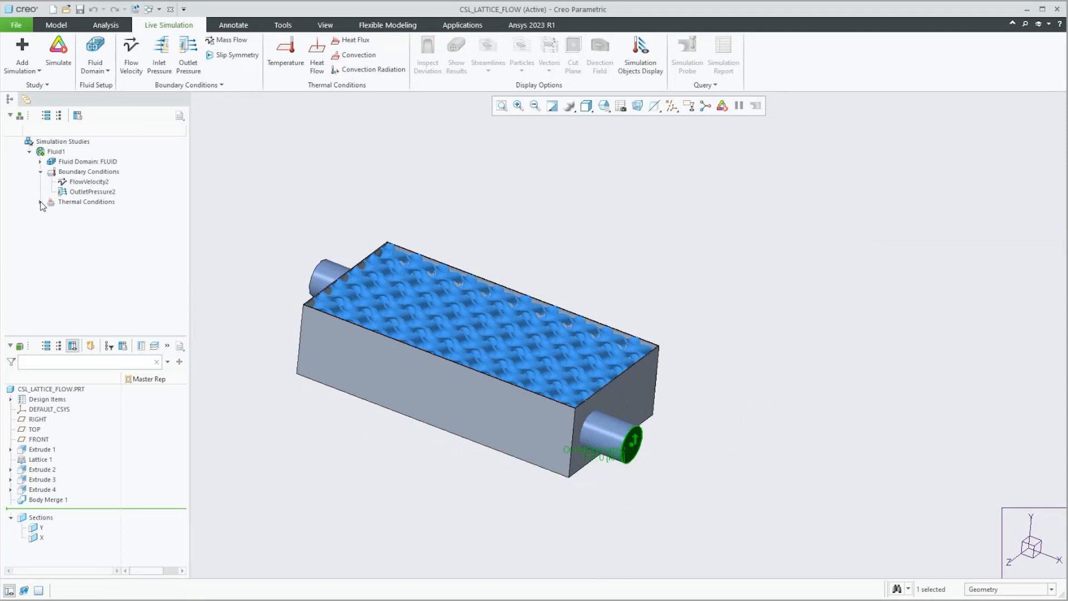
middle_drag(370, 239, 346, 245)
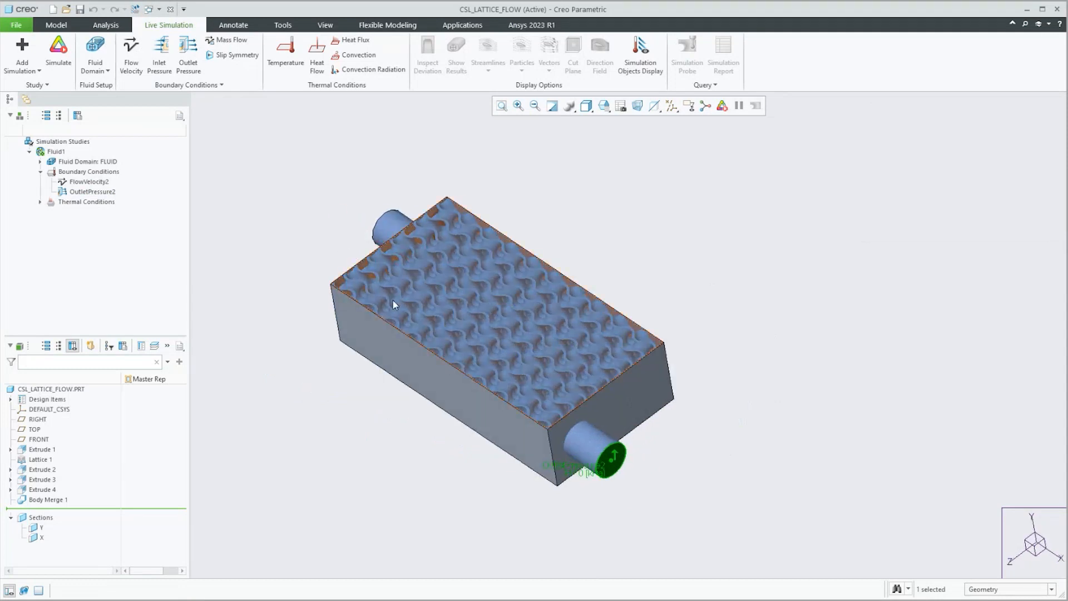
scroll(392, 305, down, 1)
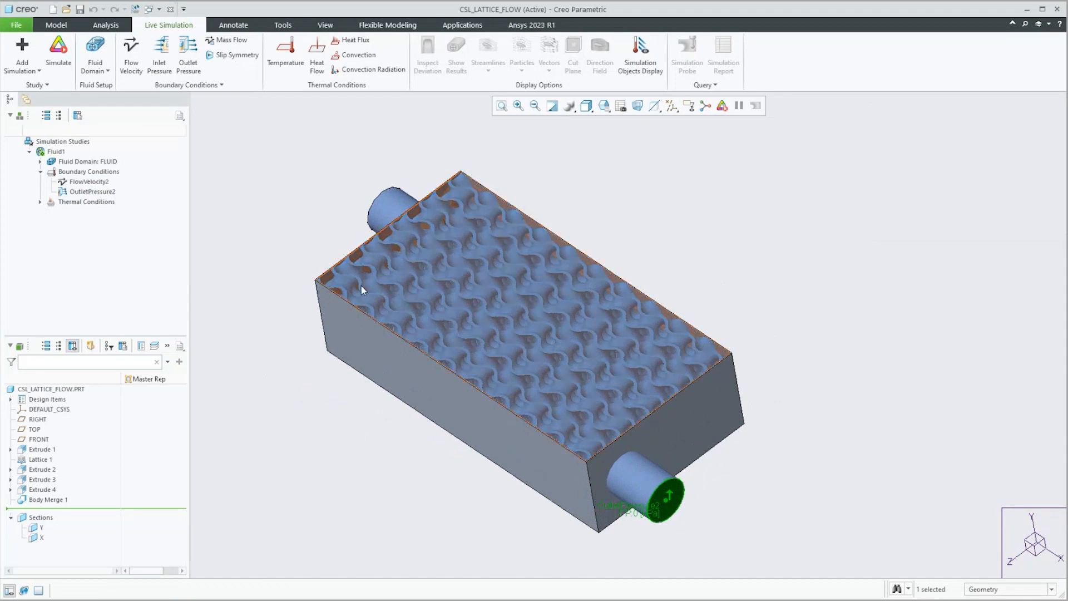
Run the live simulation of the Fluid1 study and examine the velocity distribution through the lattice block
click(58, 50)
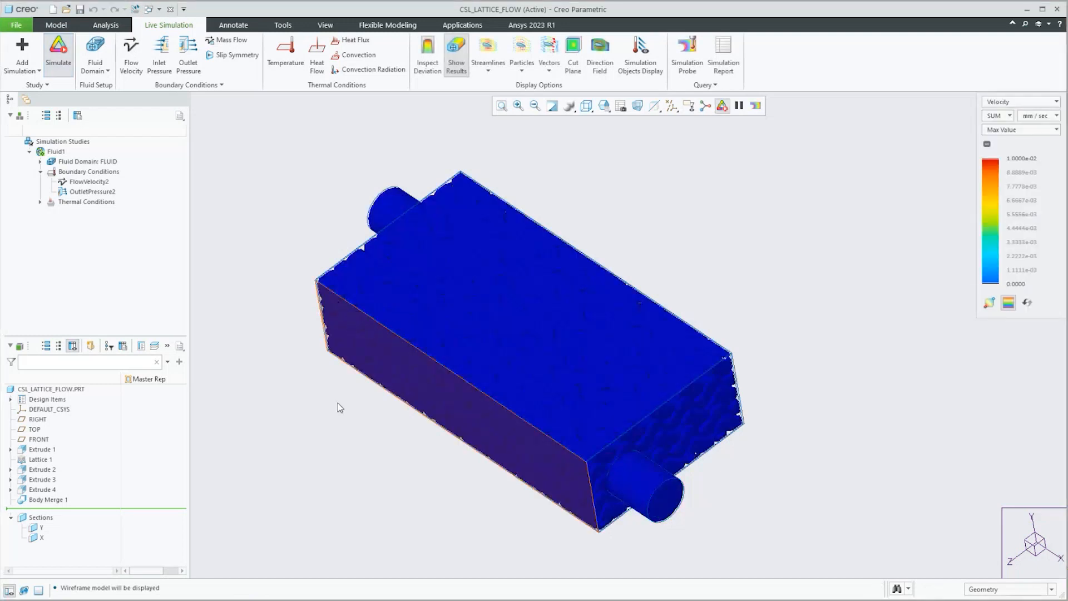
mouse_move(374, 426)
middle_down()
mouse_move(406, 382)
mouse_move(407, 407)
middle_up()
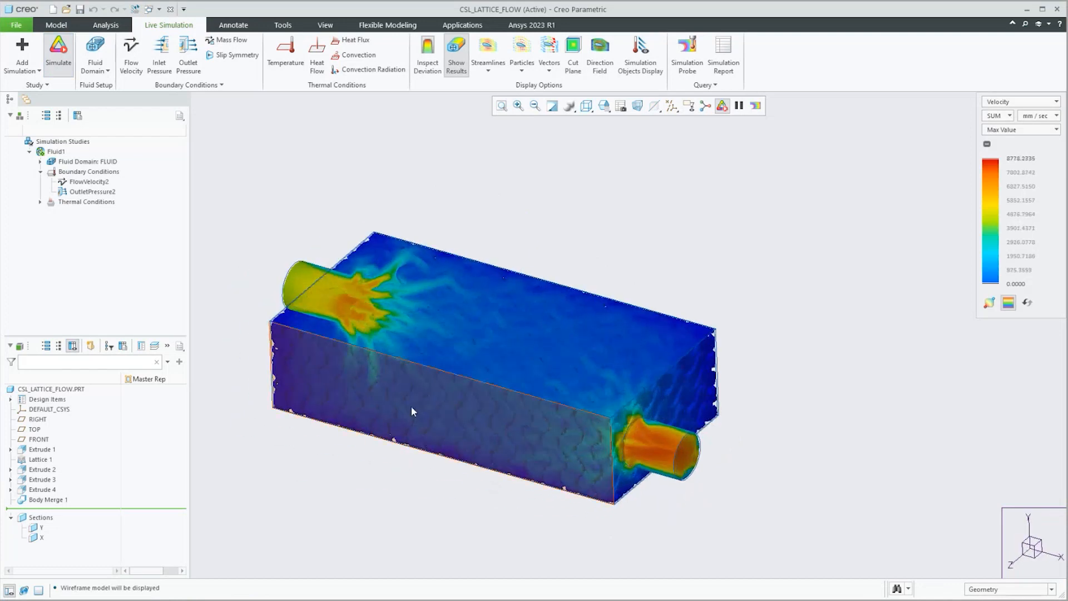
scroll(411, 406, down, 4)
scroll(417, 406, up, 3)
mouse_move(417, 405)
middle_down()
mouse_move(440, 396)
mouse_move(394, 406)
mouse_move(426, 406)
middle_up()
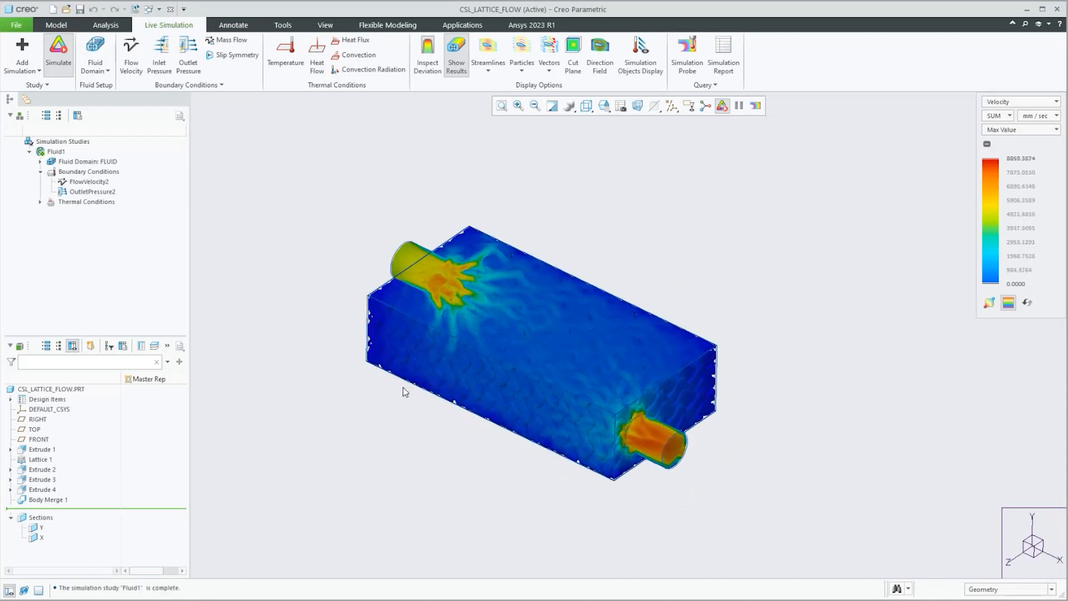
mouse_move(411, 380)
middle_down()
mouse_move(396, 422)
mouse_move(411, 372)
middle_up()
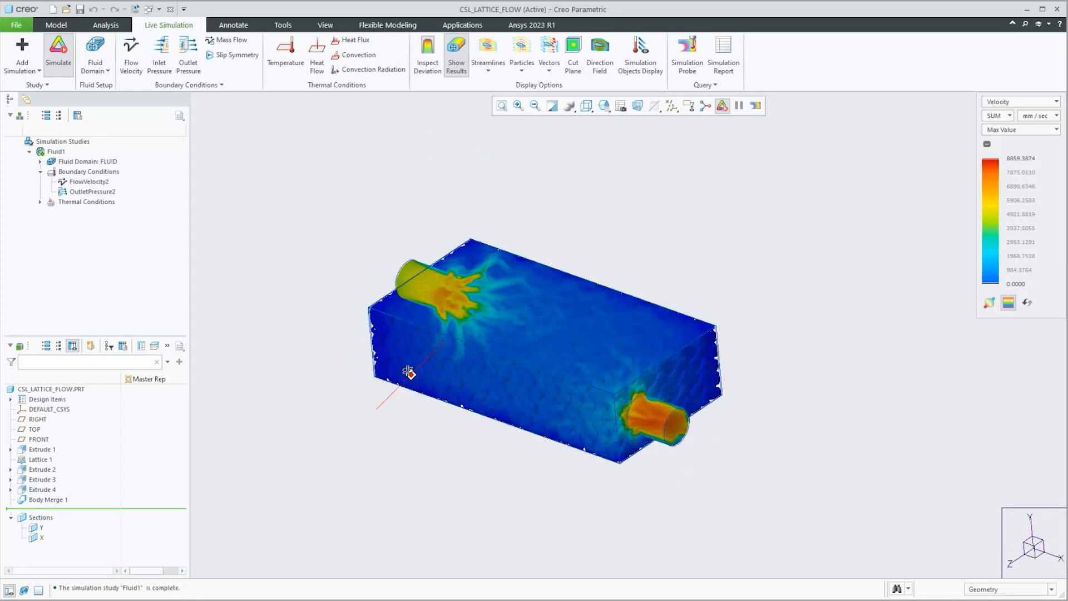
scroll(459, 375, down, 1)
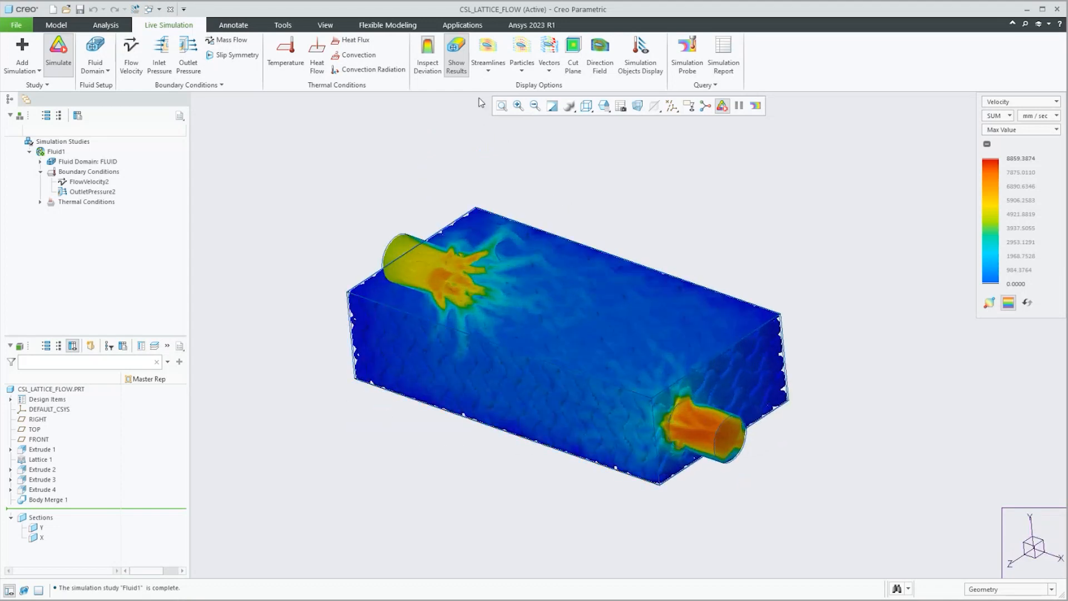
Replace the velocity contour display with streamlines and examine the flow paths from the inlet to the outlet pipe
click(457, 48)
click(488, 49)
mouse_move(412, 359)
middle_down()
mouse_move(449, 356)
mouse_move(424, 366)
middle_up()
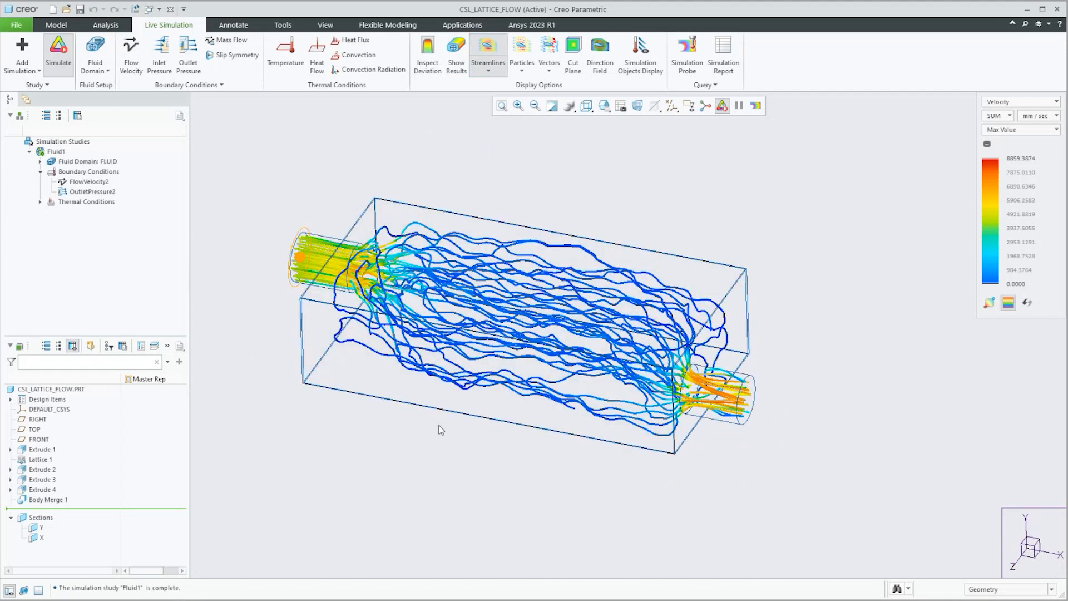
scroll(436, 425, up, 1)
middle_drag(470, 327, 478, 392)
mouse_move(472, 355)
middle_down()
mouse_move(436, 362)
mouse_move(467, 387)
mouse_move(465, 367)
middle_up()
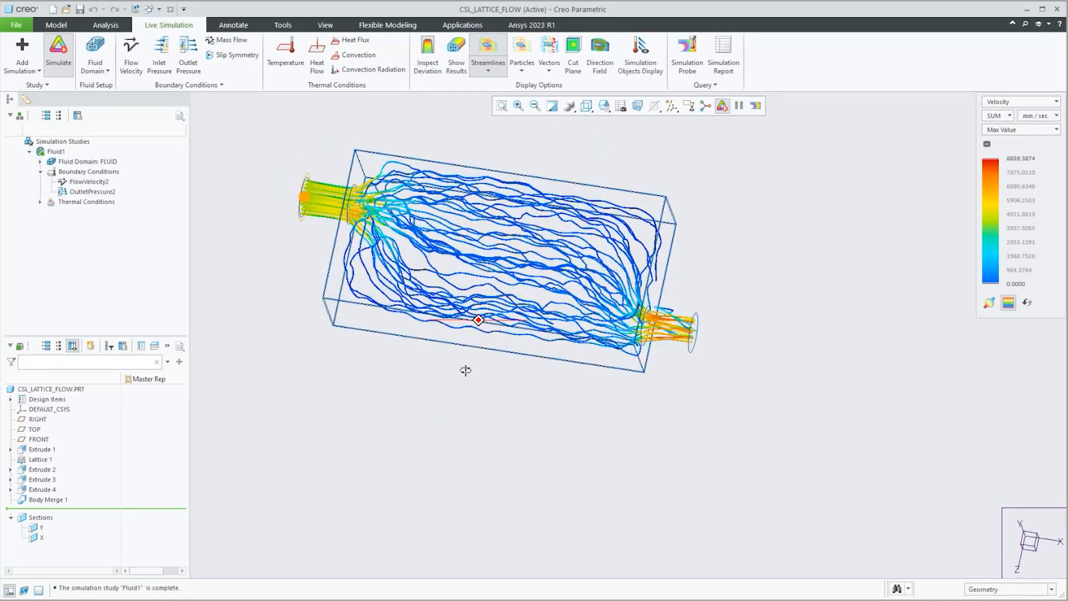
scroll(446, 212, down, 3)
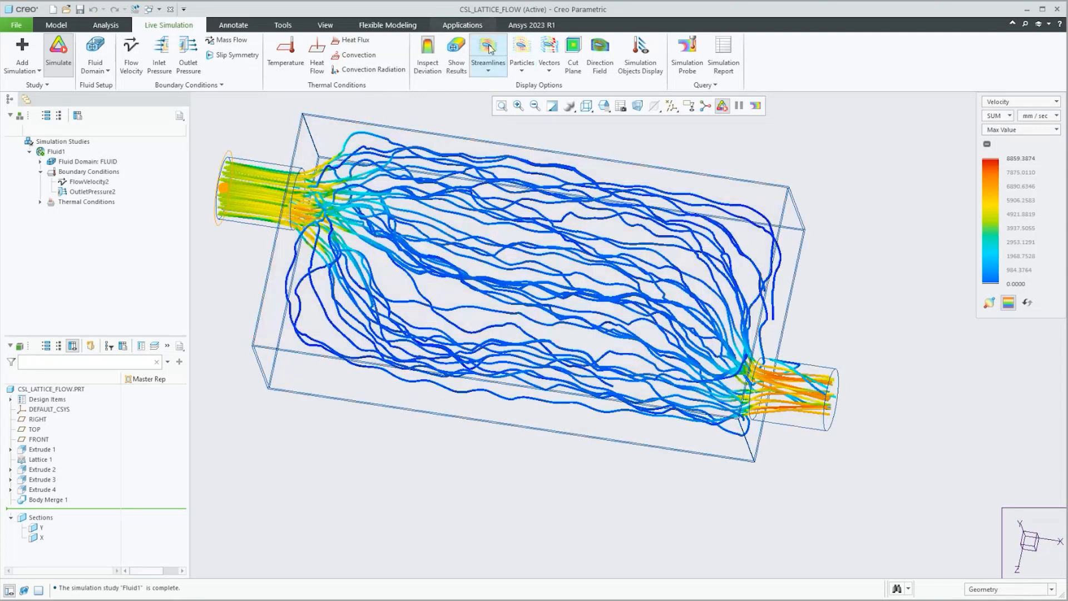
Display the velocity results as particles instead of streamlines and examine their distribution through the block and both pipes
click(522, 48)
click(522, 48)
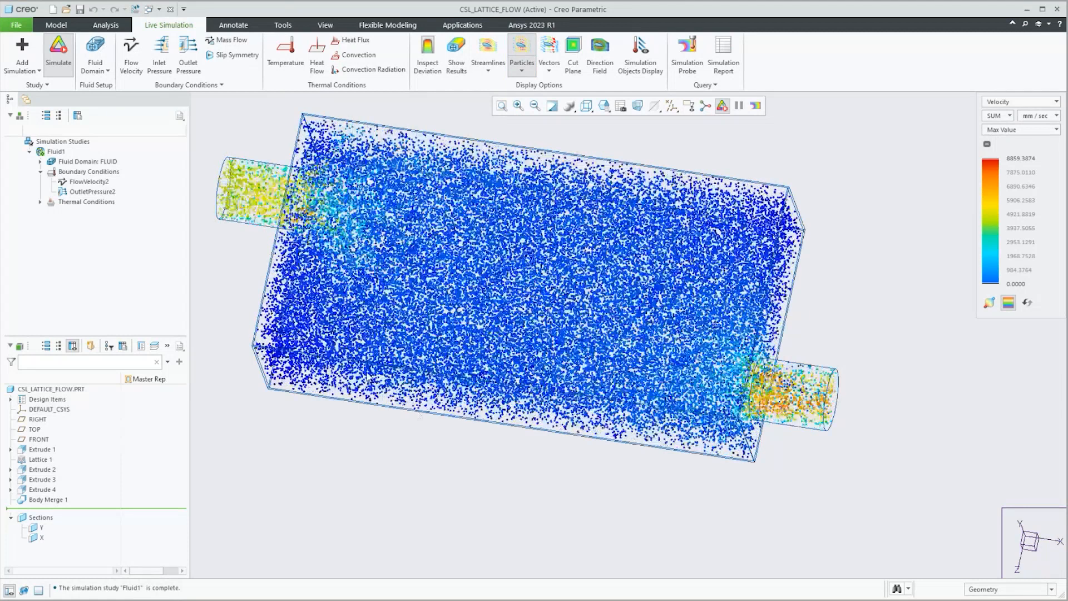
mouse_move(444, 379)
middle_down()
mouse_move(441, 422)
mouse_move(455, 312)
middle_up()
scroll(472, 308, up, 3)
scroll(450, 409, down, 2)
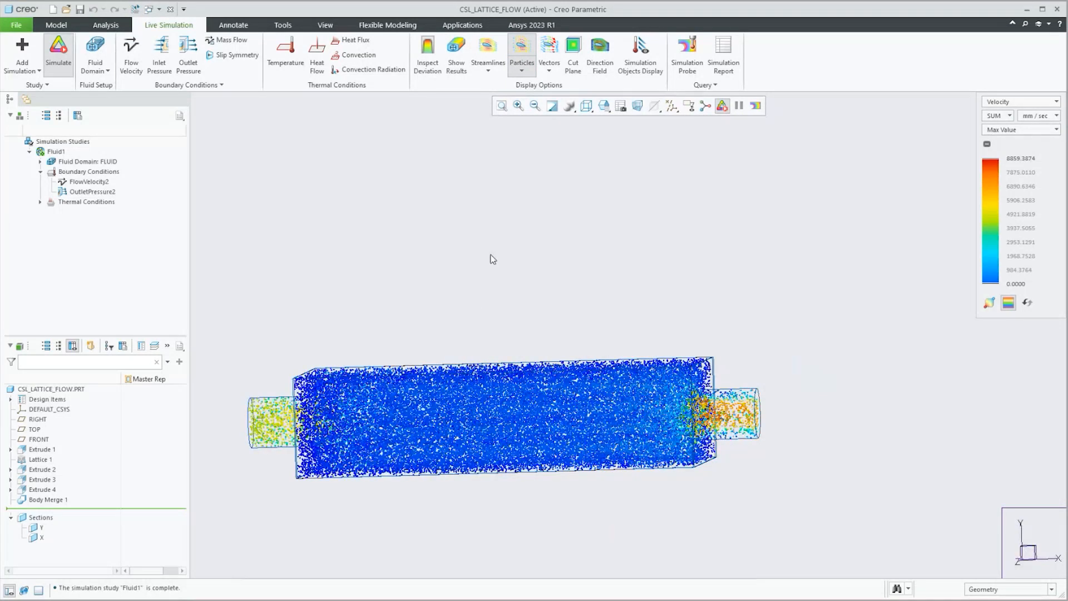
middle_drag(542, 254, 470, 392)
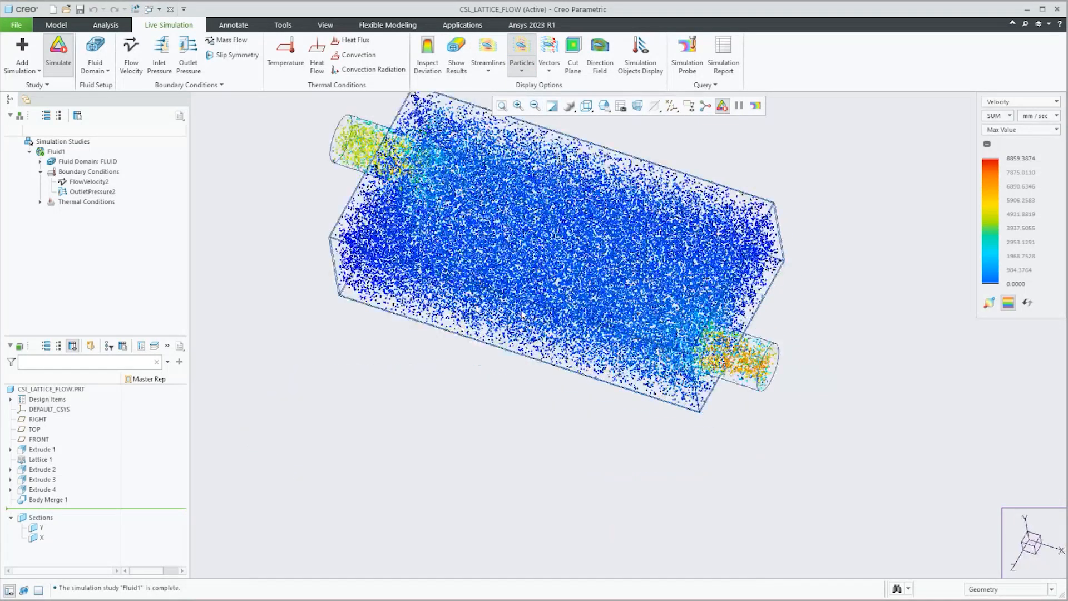
scroll(467, 394, up, 3)
scroll(500, 300, down, 2)
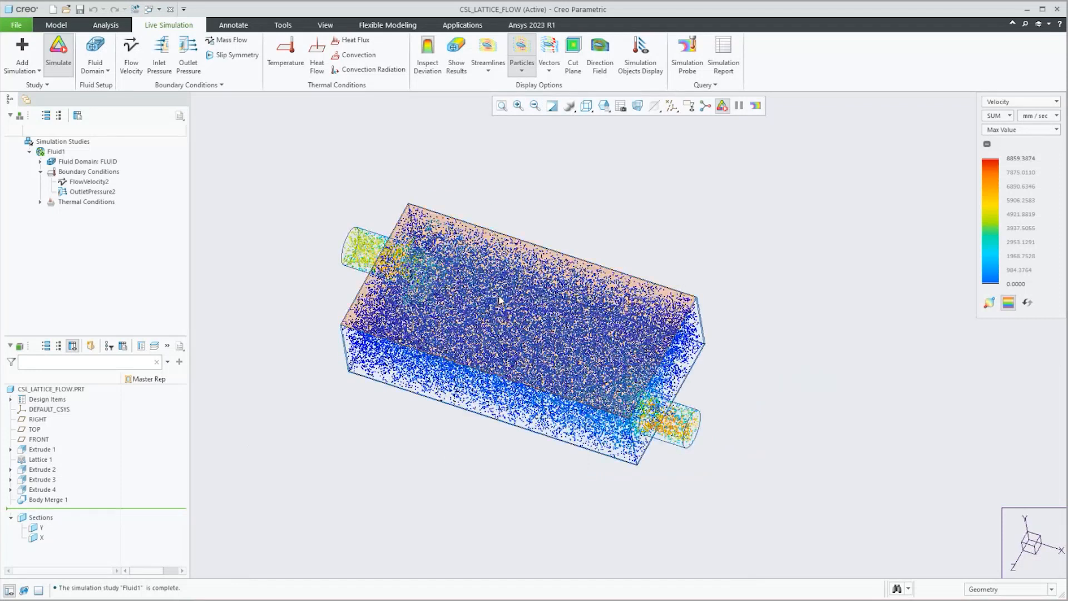
mouse_move(471, 311)
middle_down()
mouse_move(470, 348)
mouse_move(479, 311)
middle_up()
scroll(479, 310, down, 2)
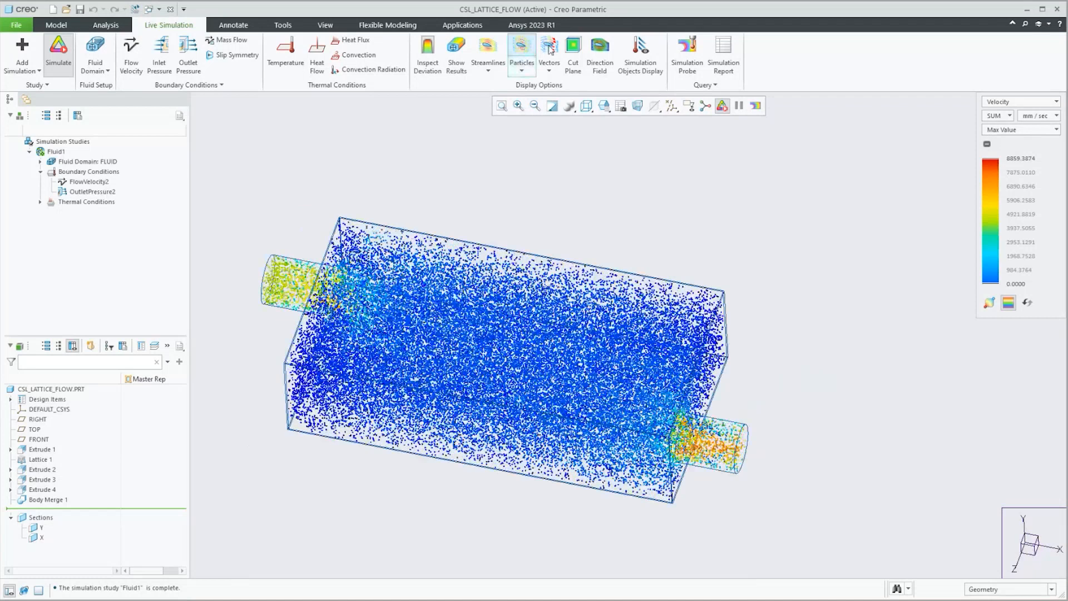
Switch the results display from particles to vectors and raise the vectors' Max Gate to its maximum
click(523, 48)
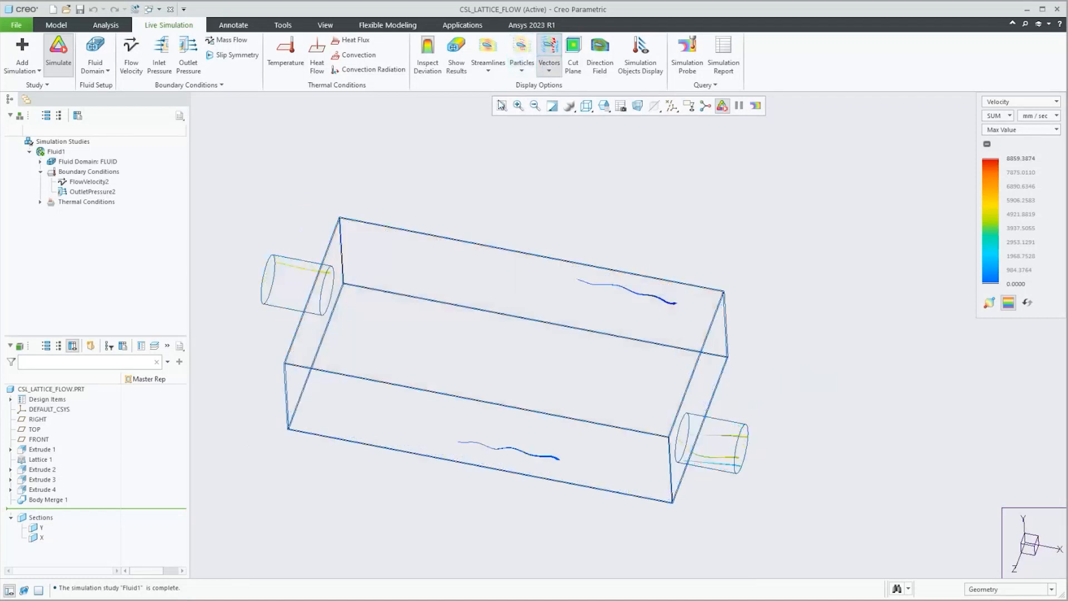
click(549, 71)
click(573, 96)
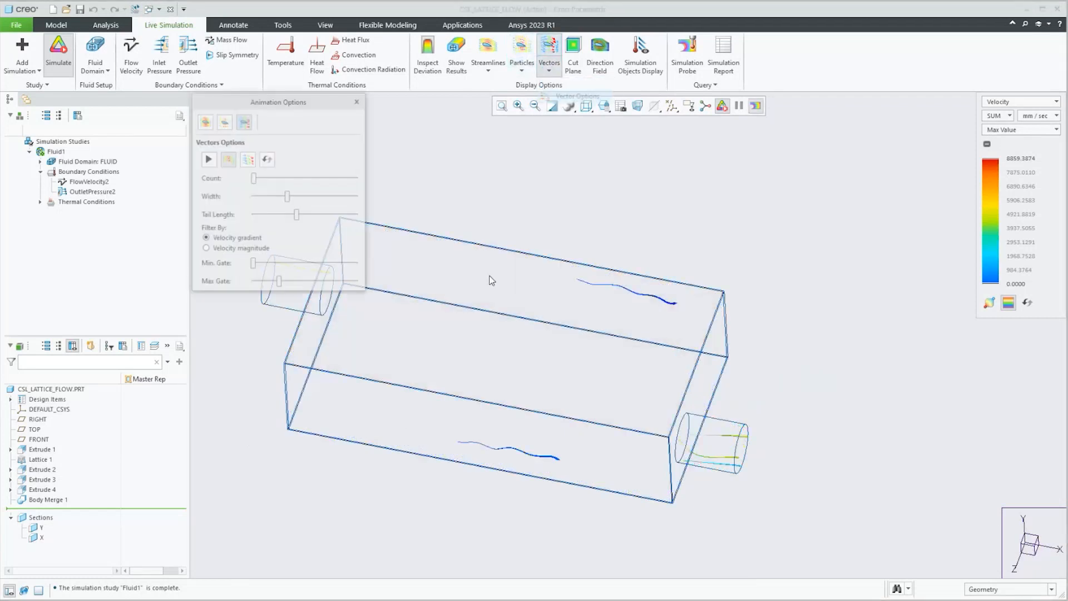
drag(279, 283, 356, 282)
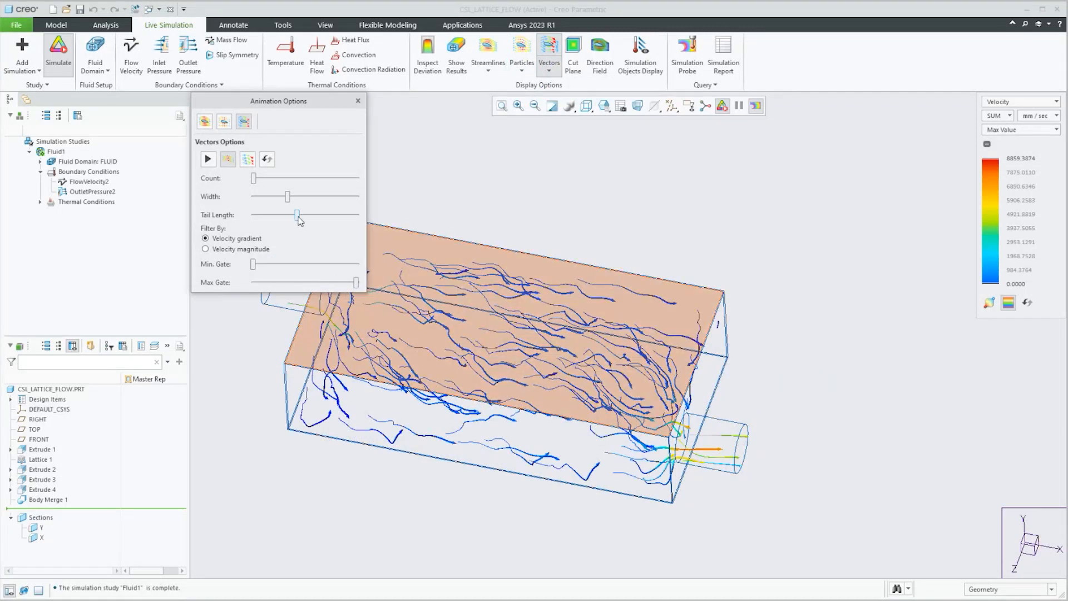
Increase the vector count slightly and shorten the vectors' tail length to about a third of its range
drag(300, 220, 306, 219)
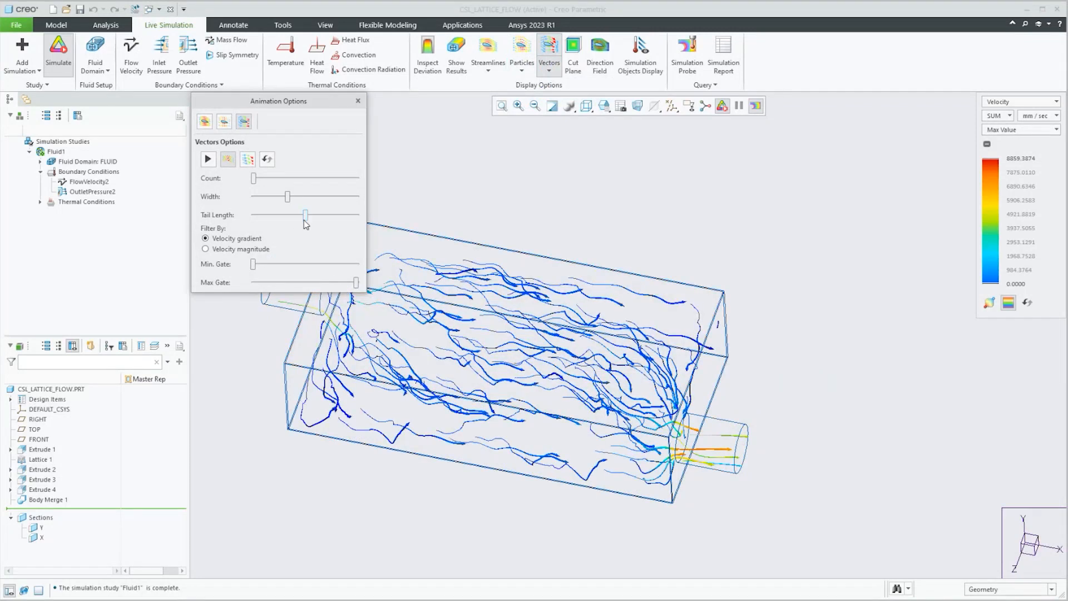
mouse_move(255, 178)
mouse_down()
mouse_move(277, 179)
mouse_move(262, 178)
mouse_move(266, 187)
mouse_up()
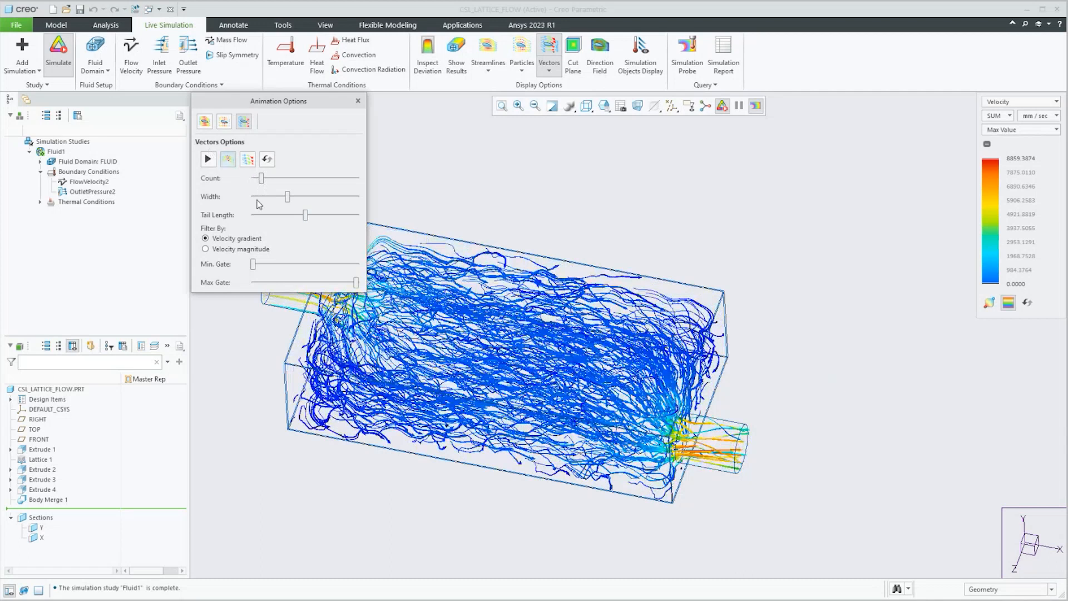
drag(305, 217, 285, 215)
Play the vector animation and examine the flow through the lattice block from above
click(208, 160)
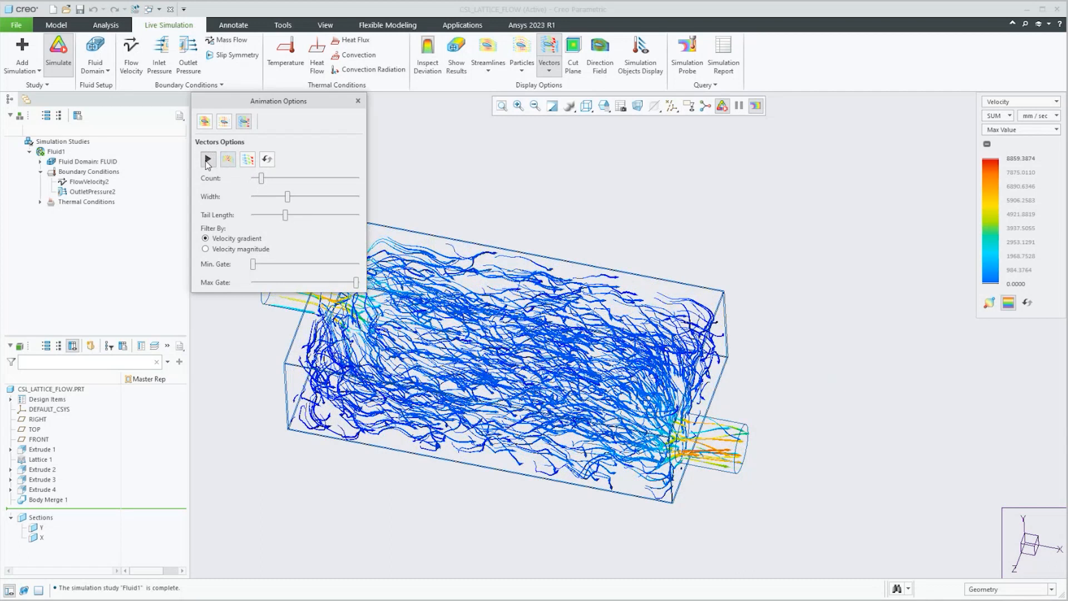
middle_drag(502, 352, 504, 397)
scroll(528, 414, up, 3)
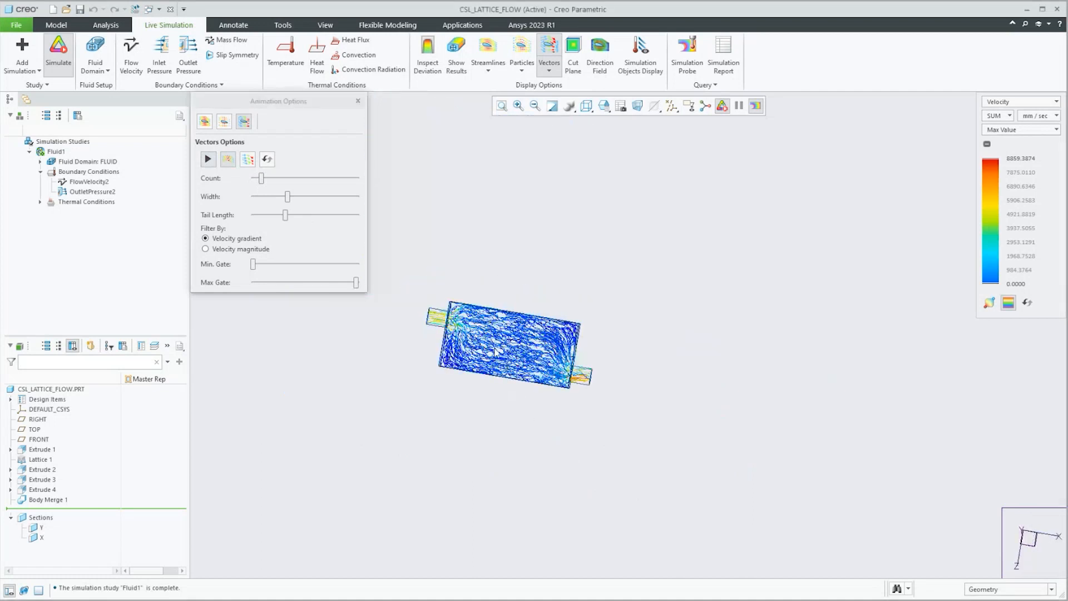
Examine the velocity vectors through the lattice block and close the animation options
scroll(495, 335, down, 3)
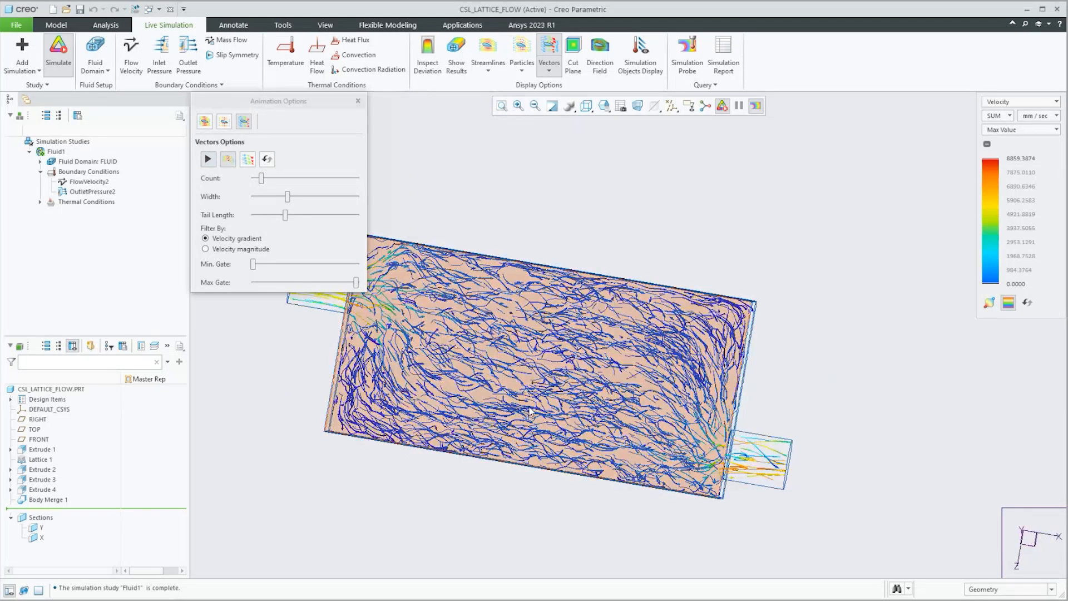
scroll(531, 413, down, 2)
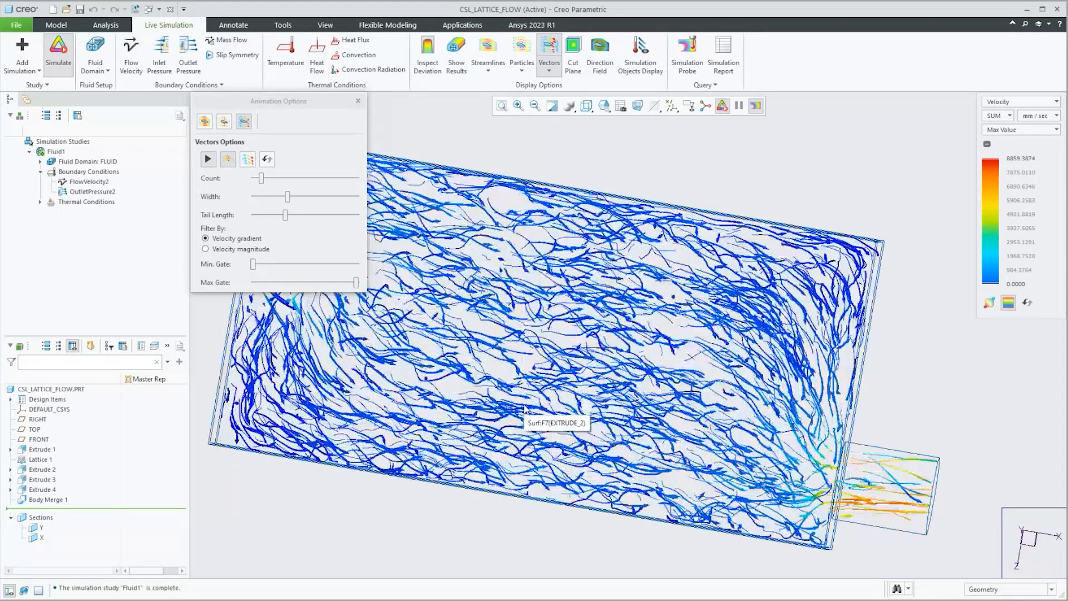
scroll(349, 208, up, 4)
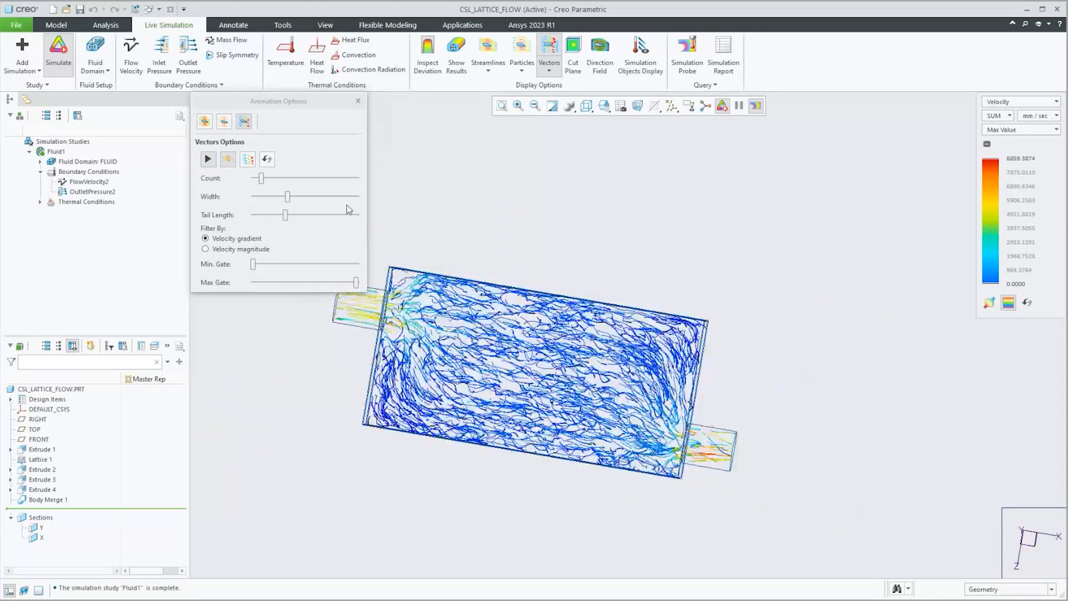
click(357, 101)
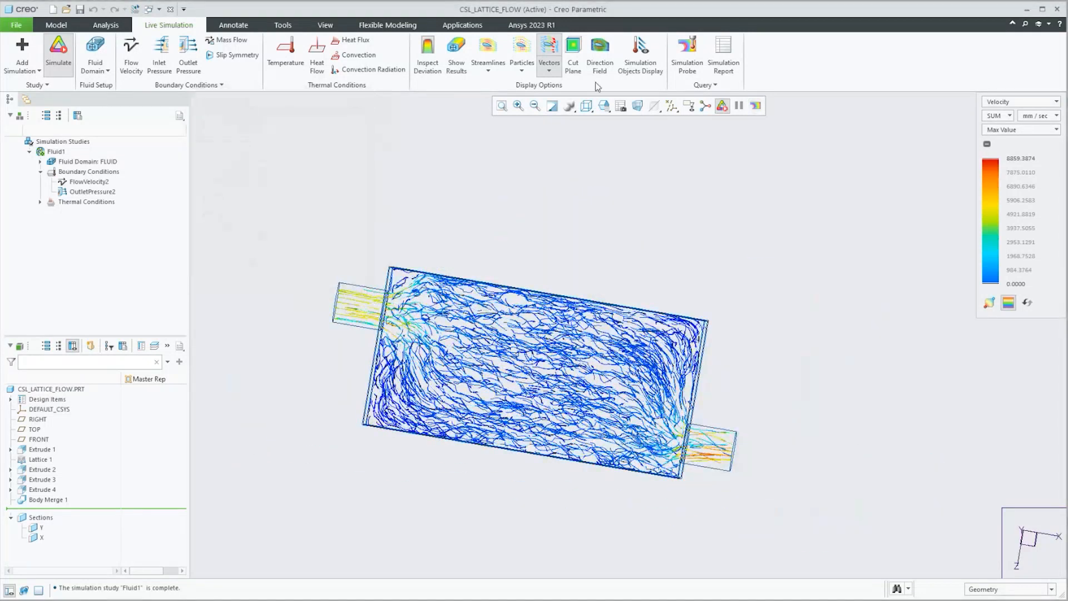
Replace the vector display with a cut plane through the velocity results
click(549, 49)
click(573, 49)
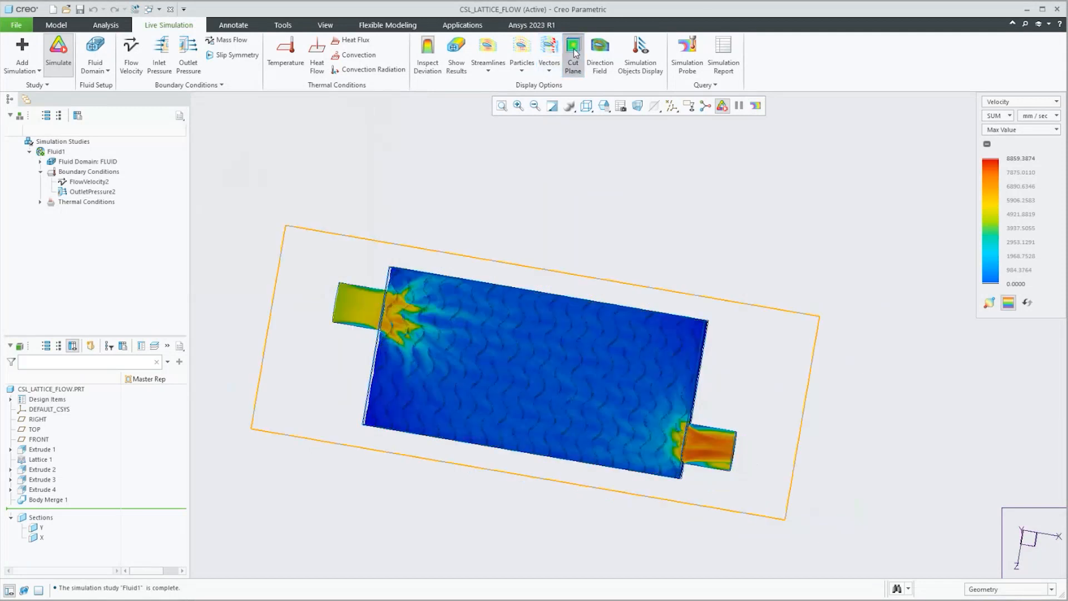
mouse_move(503, 329)
middle_down()
mouse_move(500, 253)
mouse_move(484, 250)
mouse_move(533, 348)
mouse_move(522, 368)
middle_up()
Set the selection filter to Fluid Objects and select the cut plane
click(1001, 590)
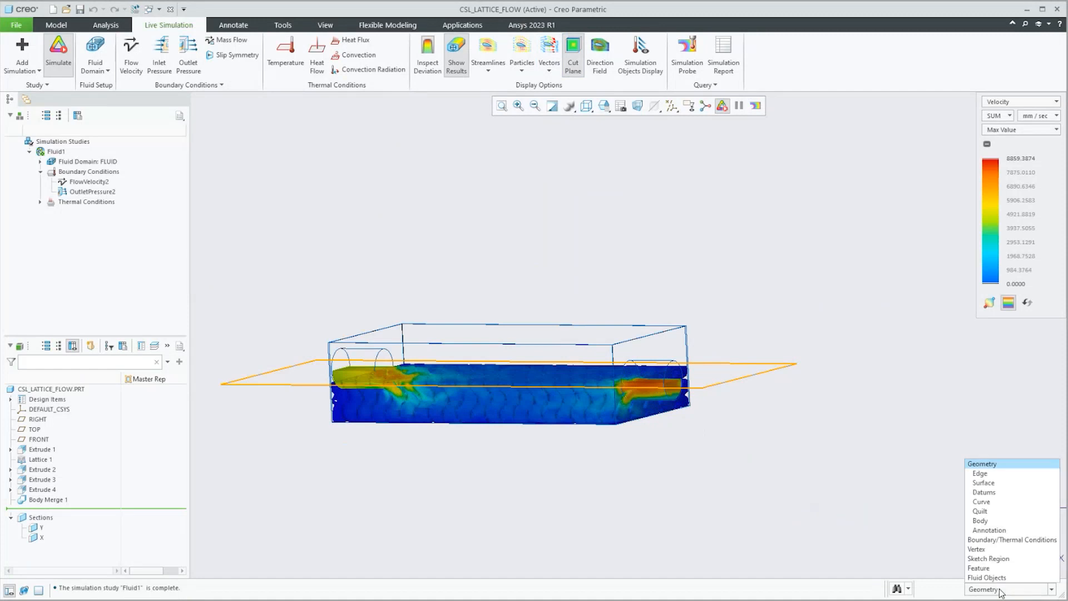
click(981, 568)
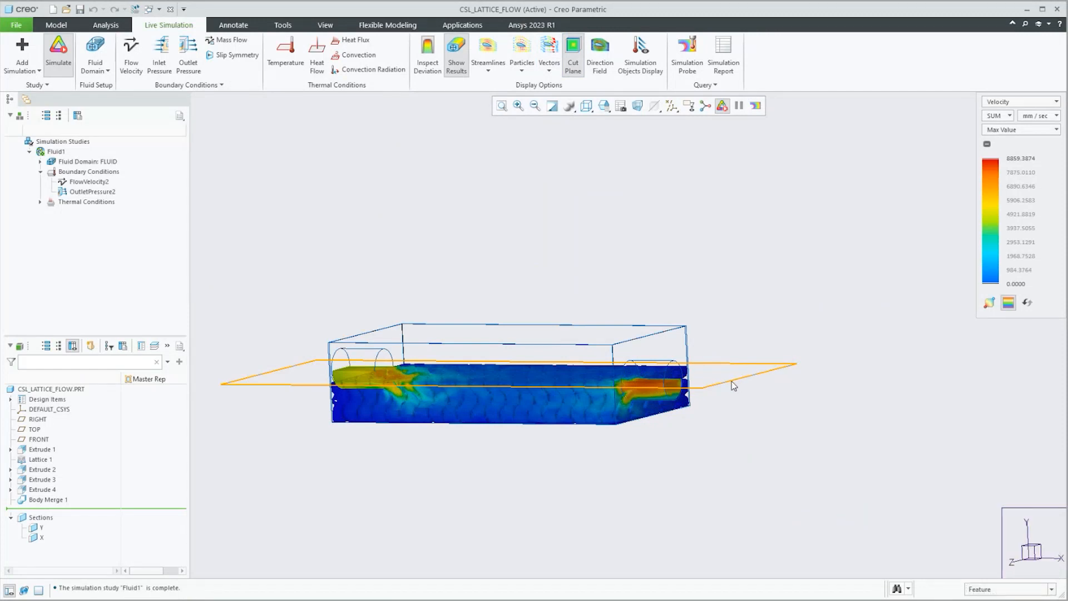
click(985, 593)
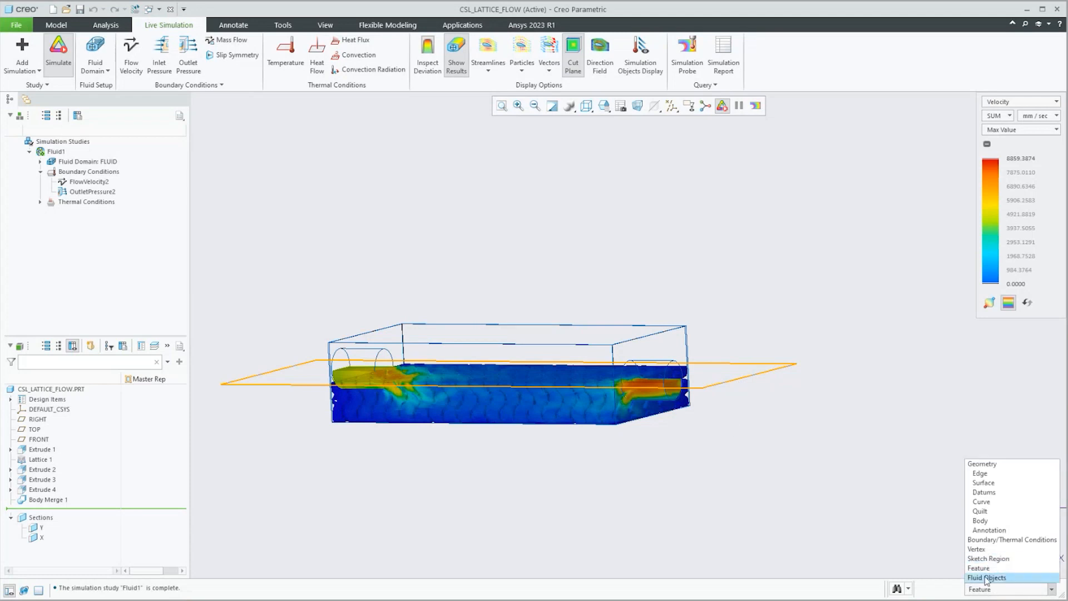
click(984, 573)
click(734, 380)
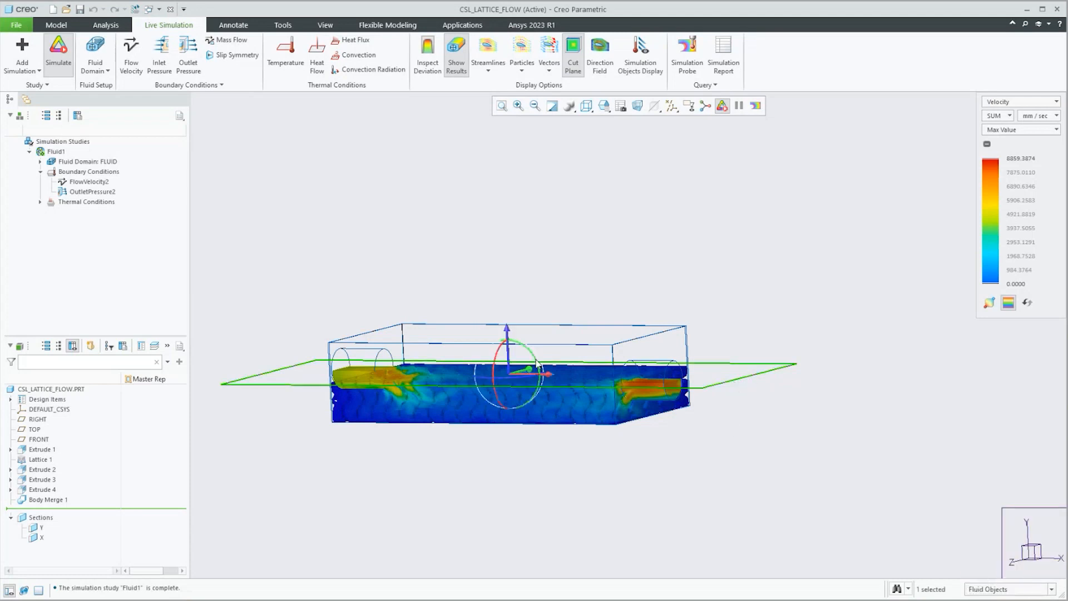
Shift the cut plane upward along its normal and adjust its rotation to section the velocity results
drag(506, 333, 506, 316)
scroll(523, 363, down, 3)
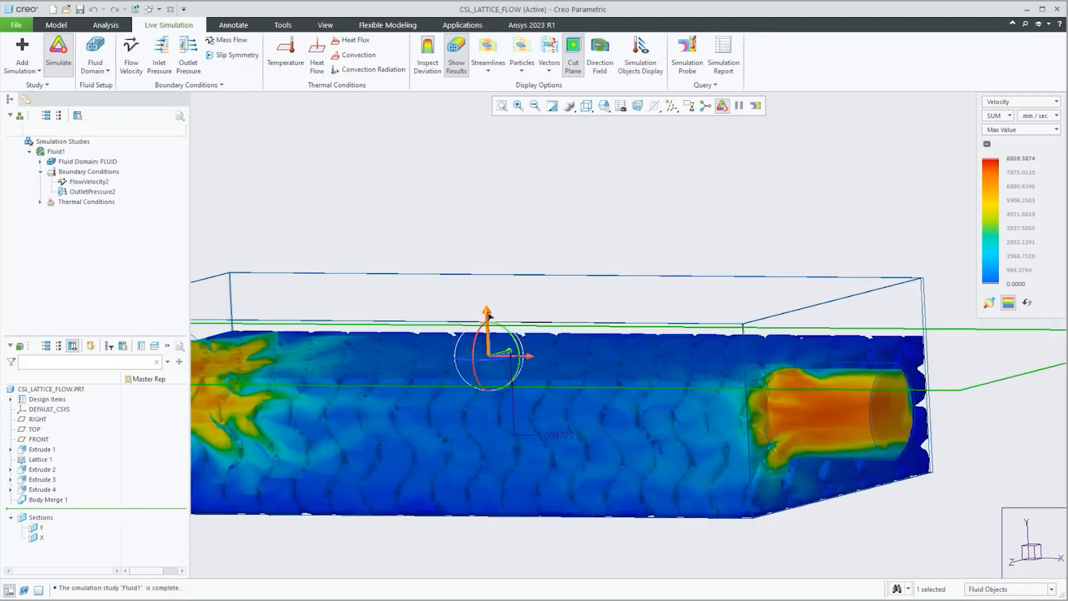
middle_drag(593, 371, 475, 345)
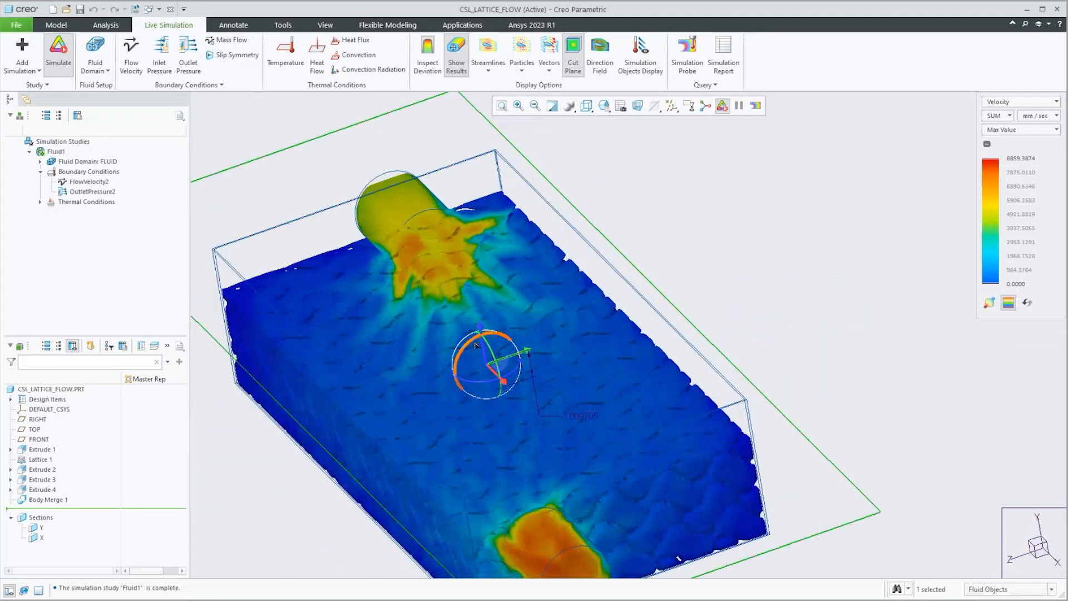
drag(472, 345, 432, 404)
middle_drag(474, 402, 474, 362)
drag(469, 362, 510, 344)
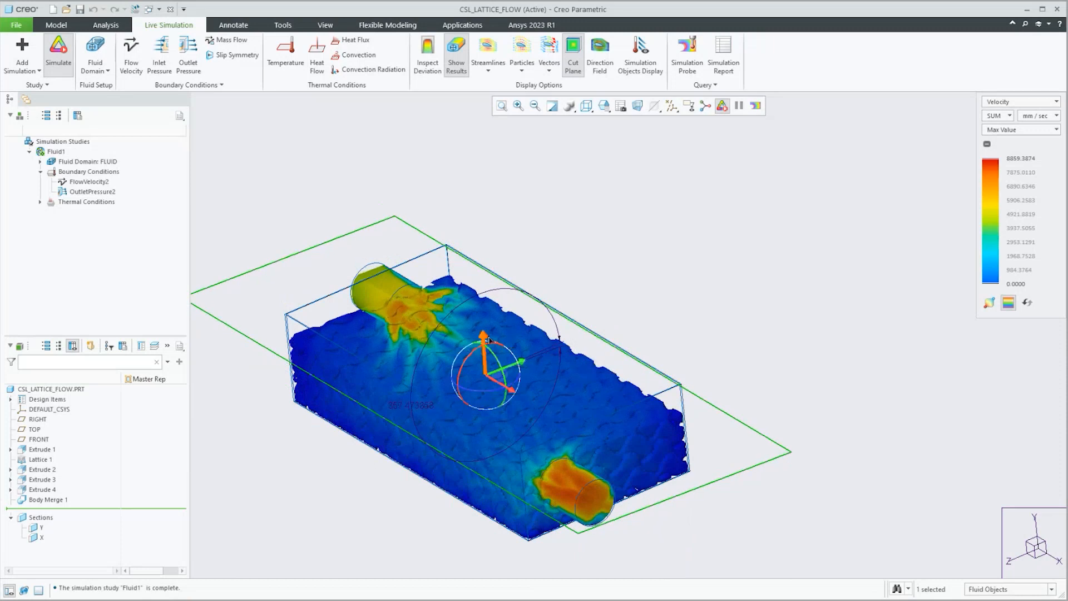
mouse_move(577, 411)
middle_down()
mouse_move(590, 376)
mouse_move(588, 398)
middle_up()
scroll(628, 412, down, 2)
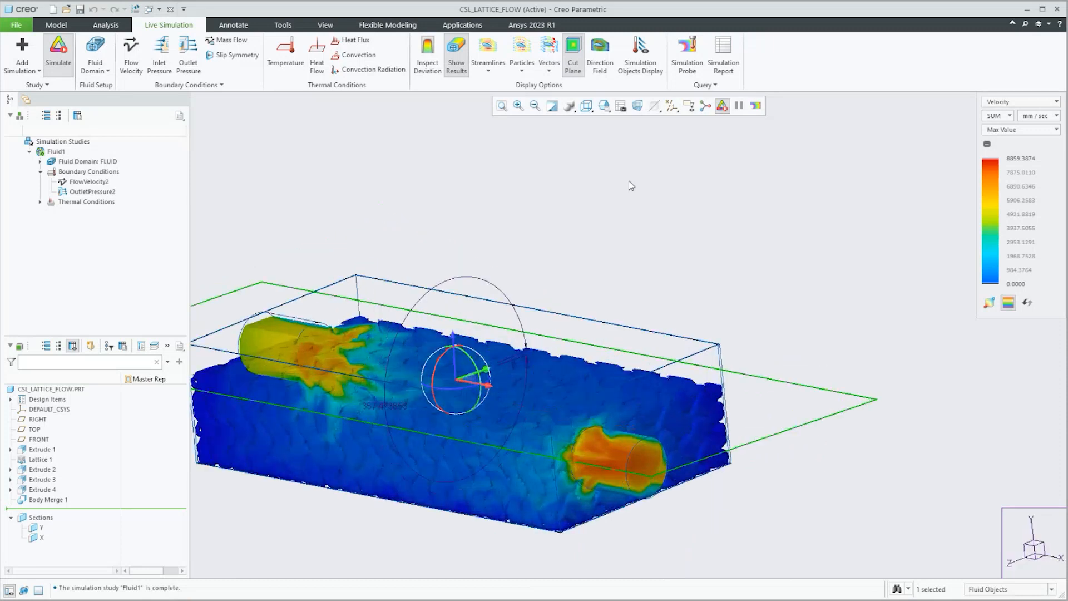
Replace the cut plane with the Direction Field and hide the full velocity contours covering it
click(573, 54)
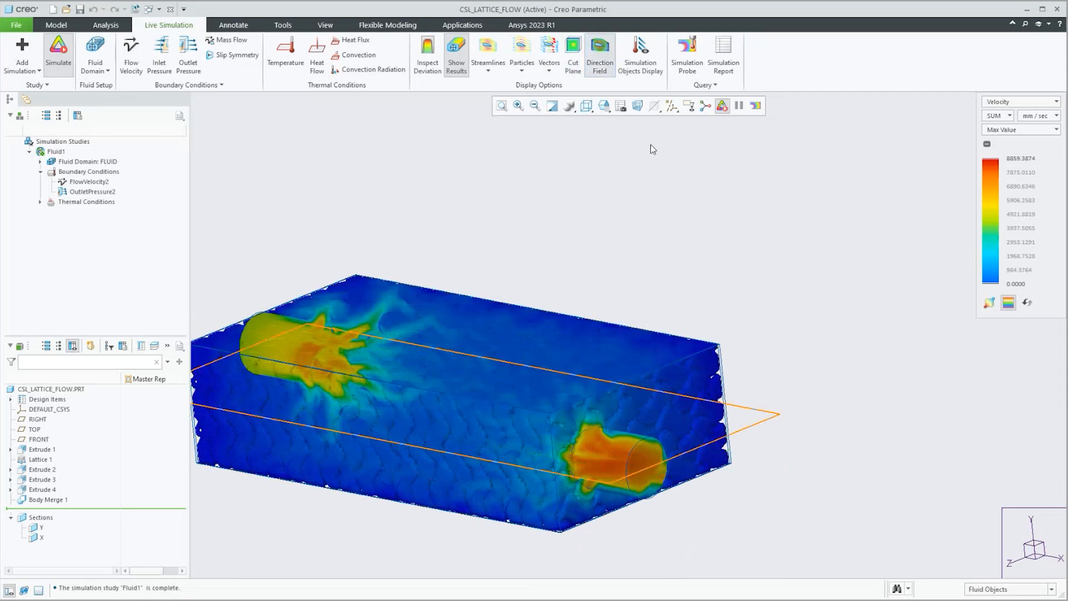
click(456, 54)
mouse_move(537, 312)
middle_down()
mouse_move(601, 358)
mouse_move(622, 409)
mouse_move(610, 441)
middle_up()
scroll(303, 504, down, 3)
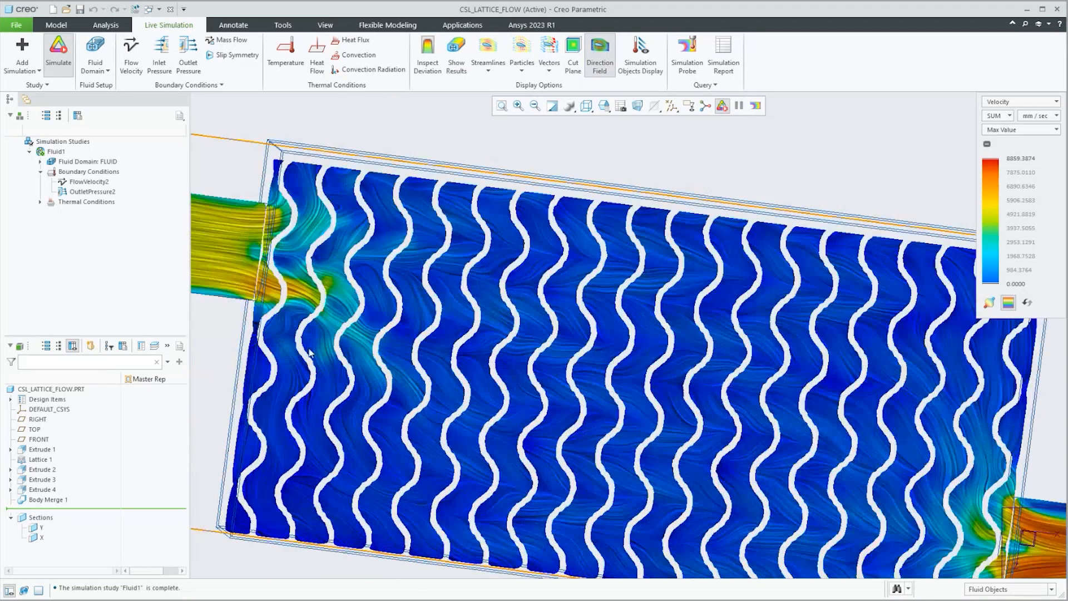
Examine the direction field around the lattice walls near the inlet and across the whole block
scroll(319, 358, down, 5)
scroll(348, 315, down, 5)
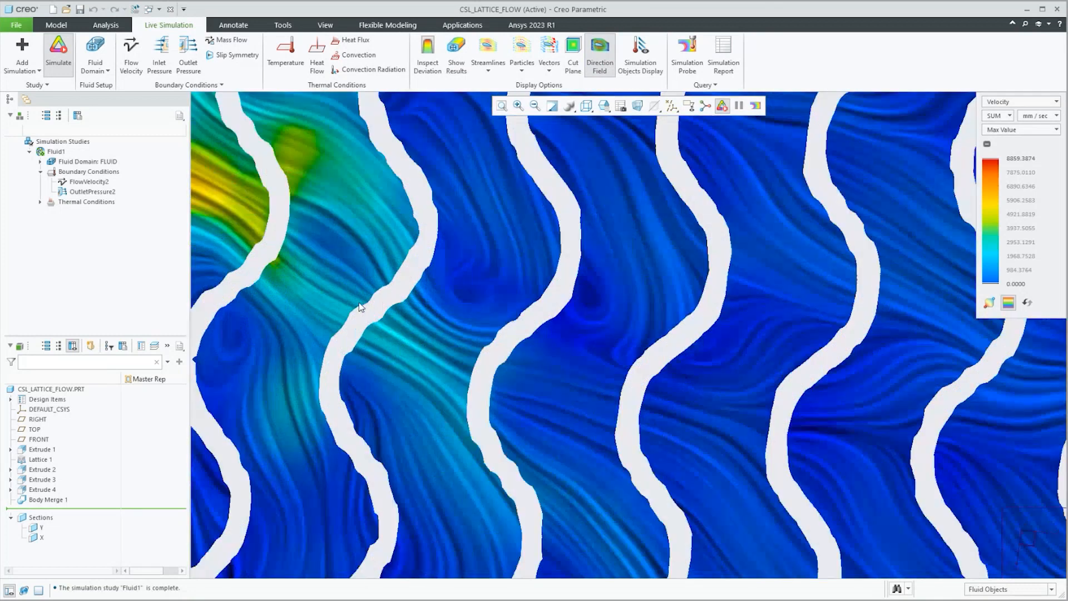
scroll(444, 363, up, 5)
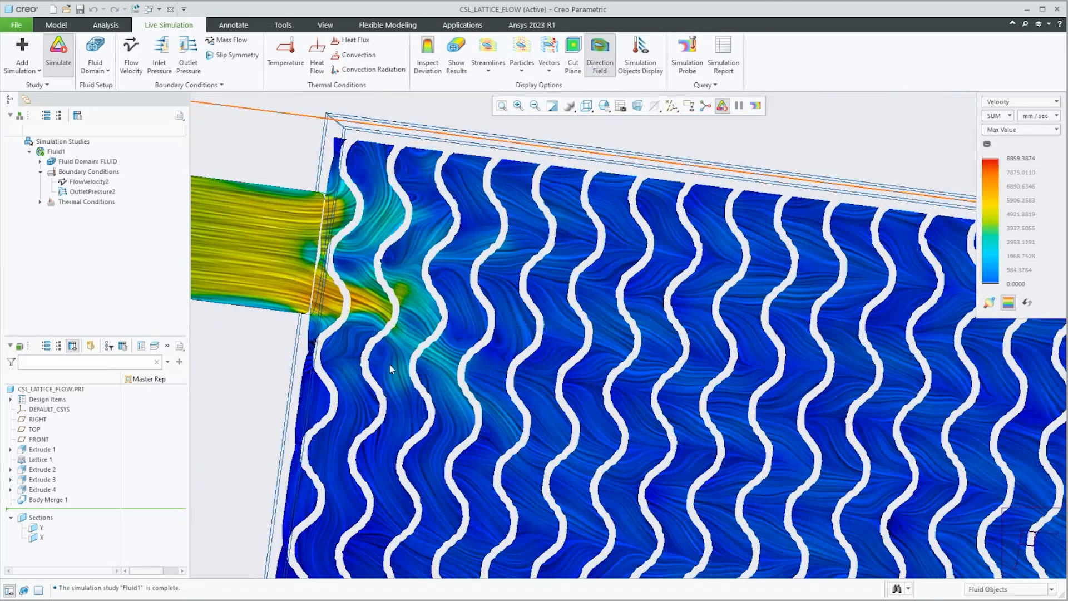
scroll(449, 385, down, 2)
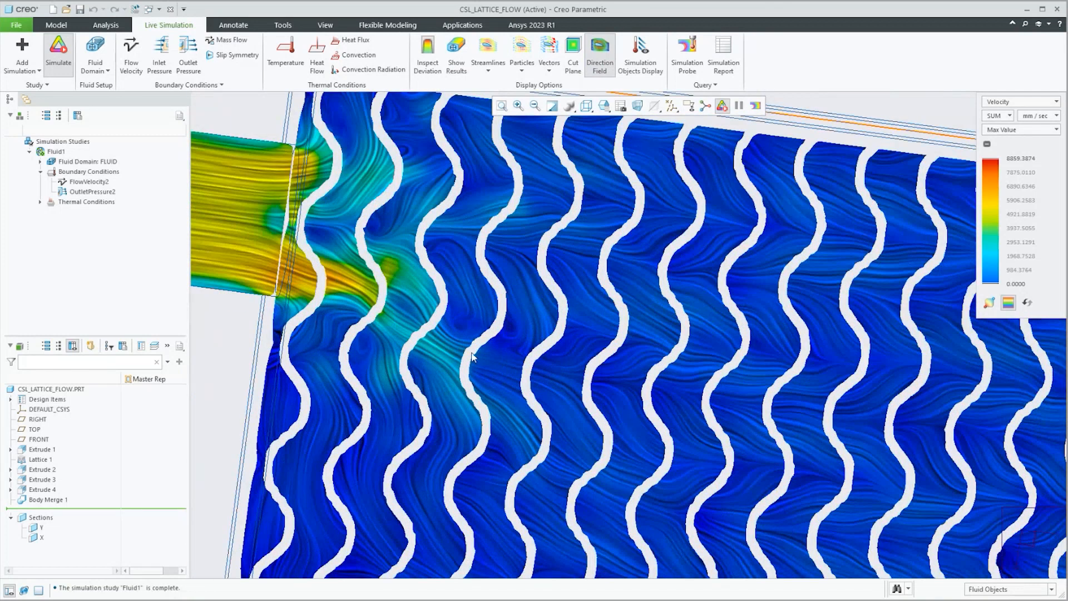
scroll(451, 323, up, 4)
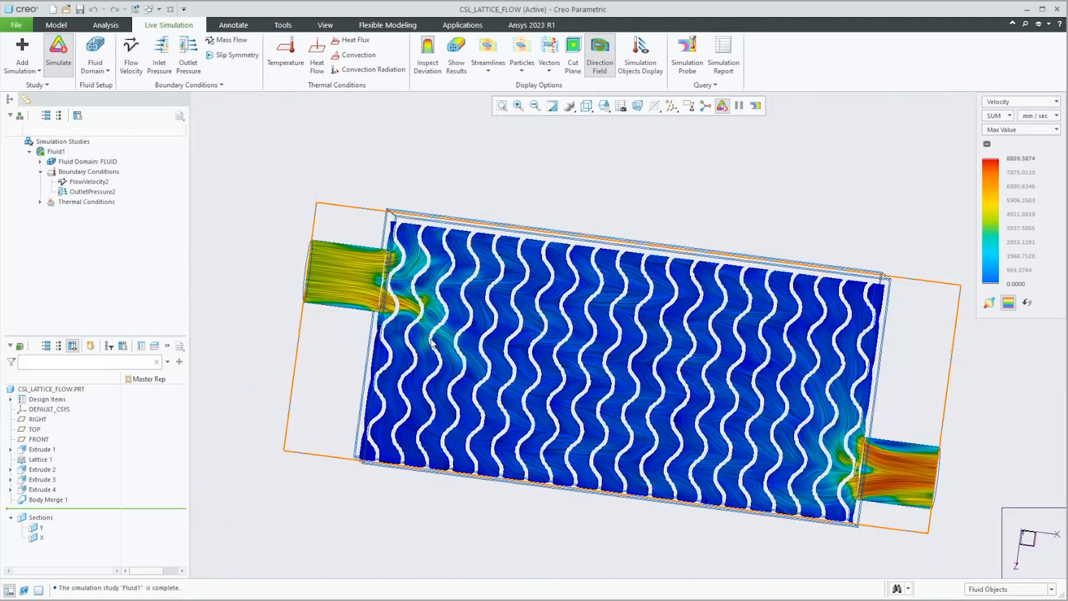
scroll(422, 338, down, 1)
scroll(423, 338, up, 2)
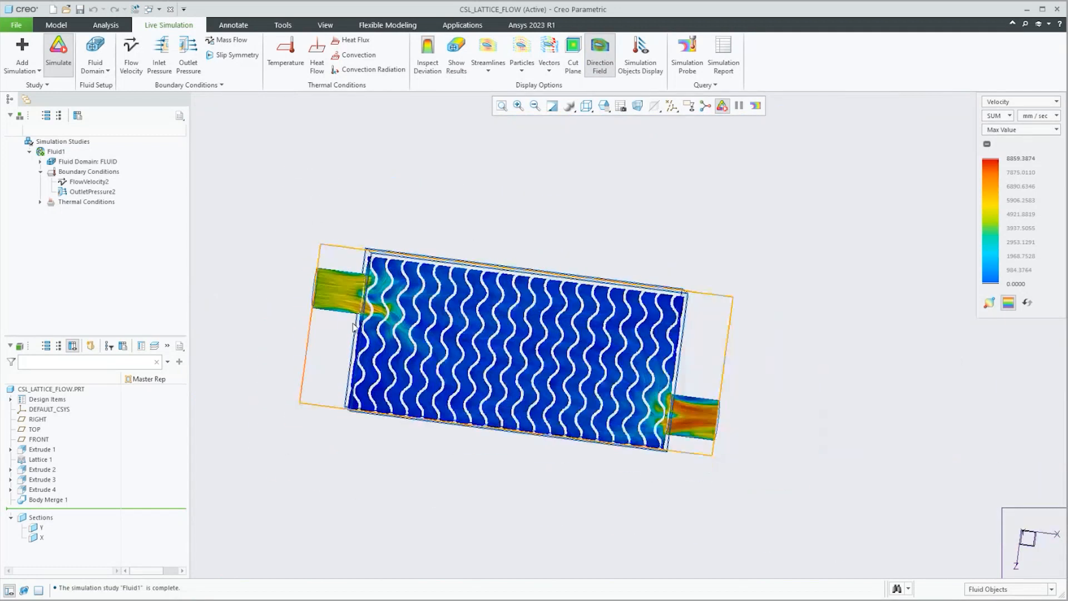
middle_drag(484, 345, 468, 293)
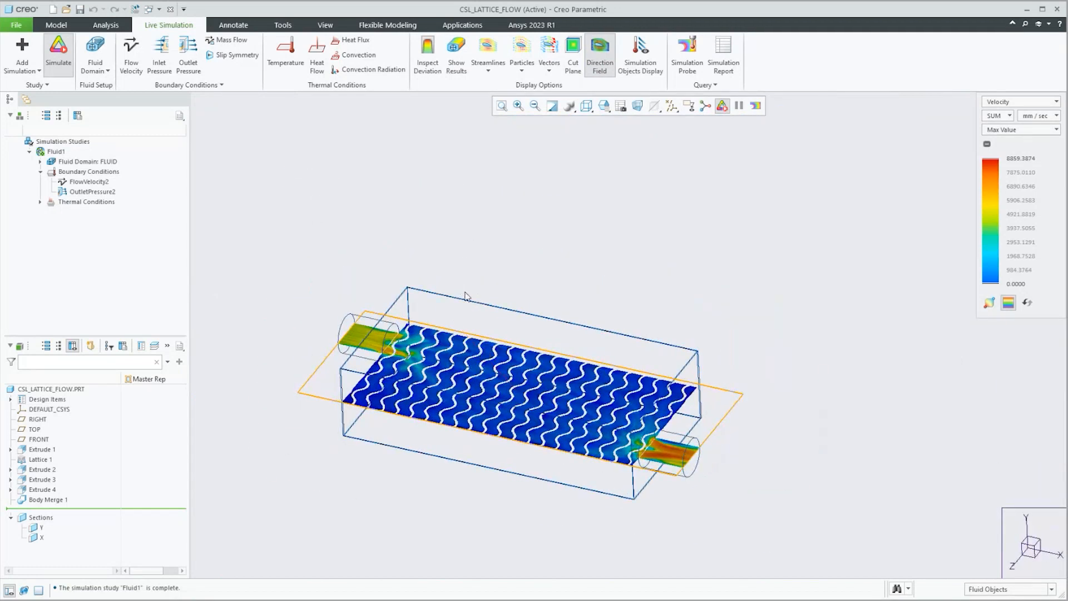
Display the Pressure results and section them with a cut plane
click(996, 104)
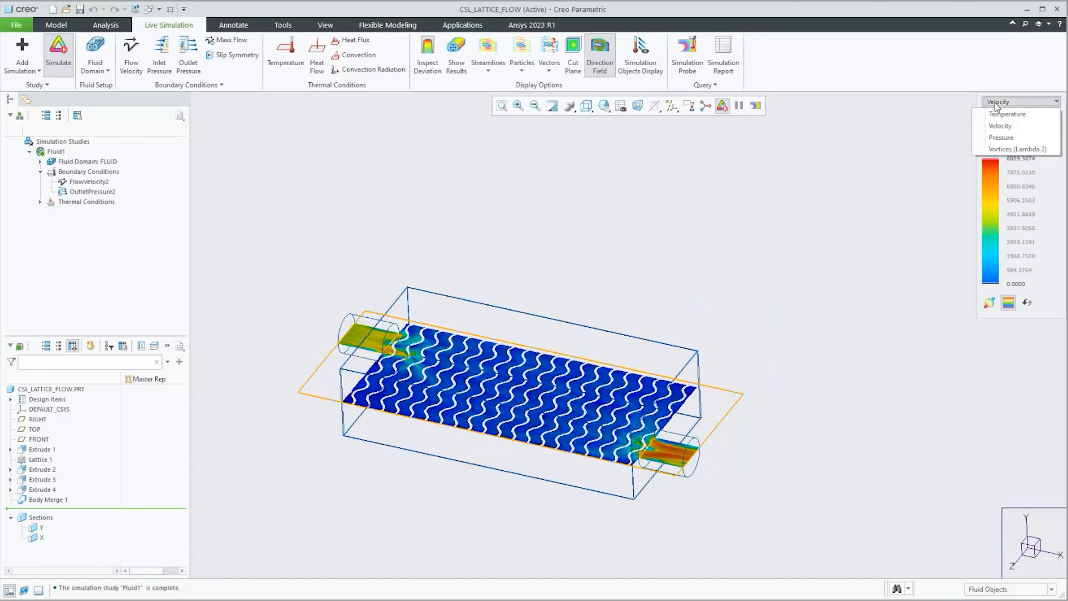
click(1001, 136)
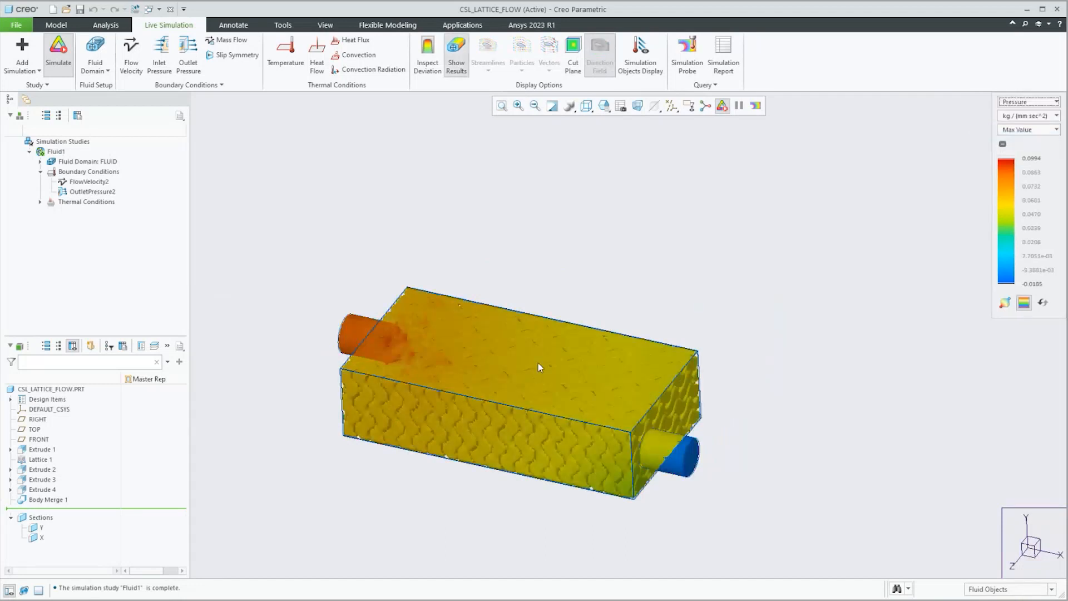
click(573, 49)
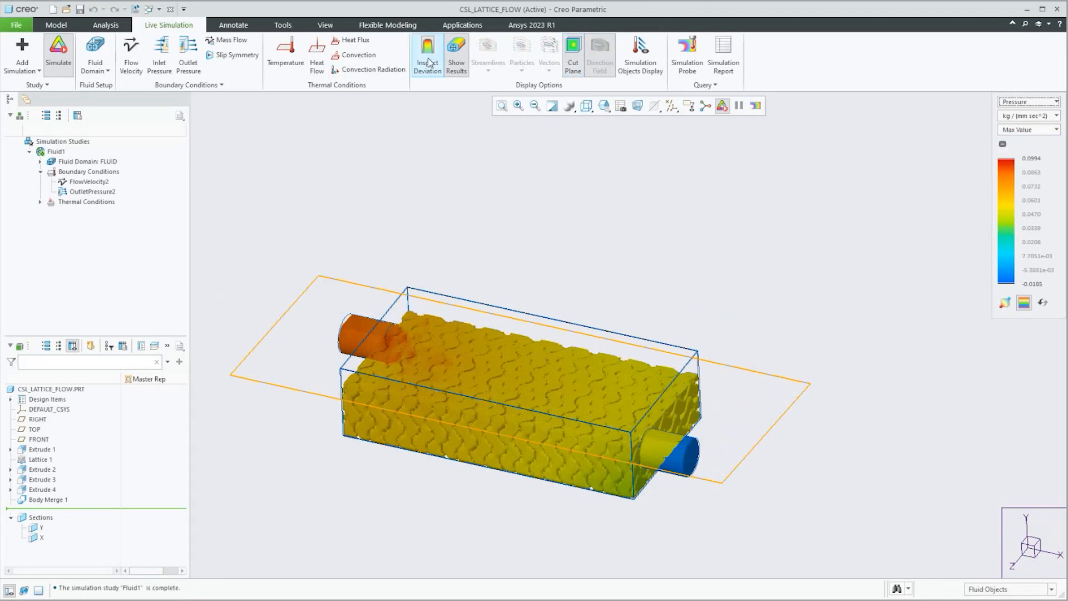
Remove the cut plane and show the pressure contours on the whole fluid domain
click(456, 48)
click(456, 49)
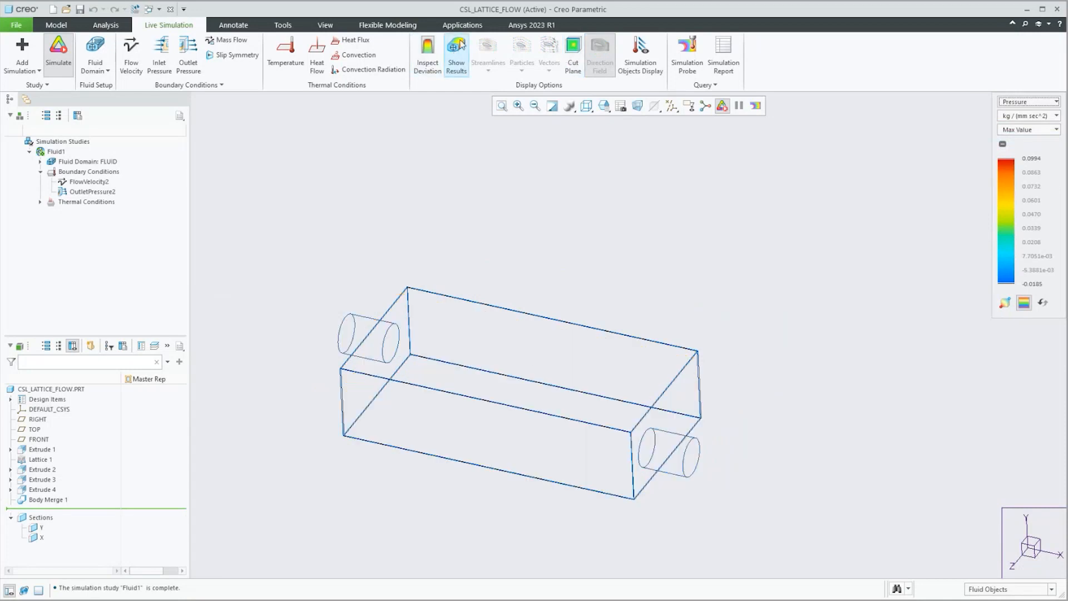
middle_drag(494, 377, 536, 387)
Probe the pressure at points on the block's upper face with an On Point simulation probe, and close the probe
click(679, 59)
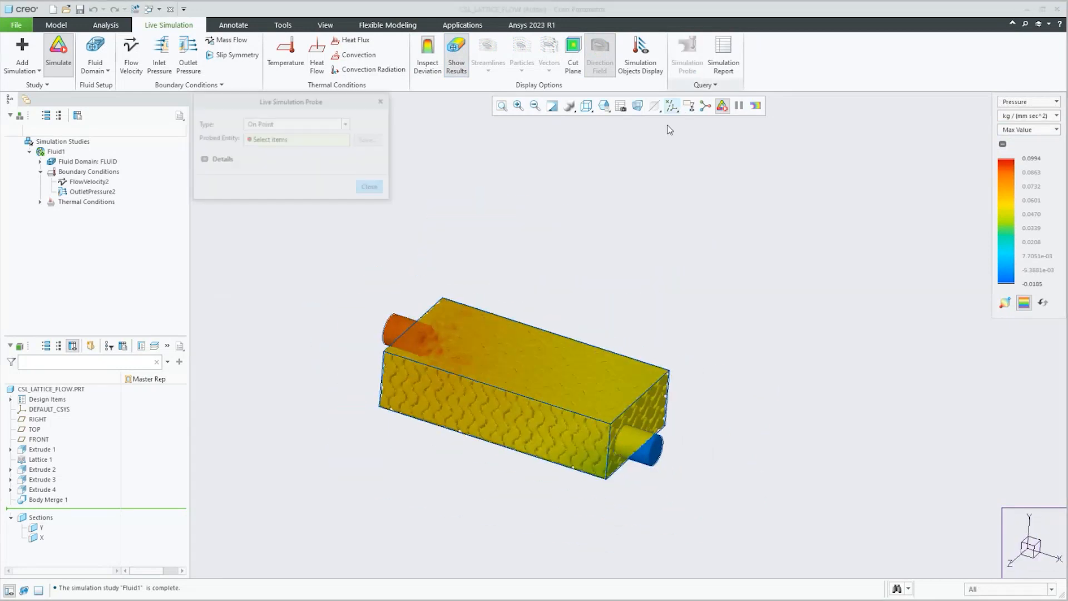
click(518, 371)
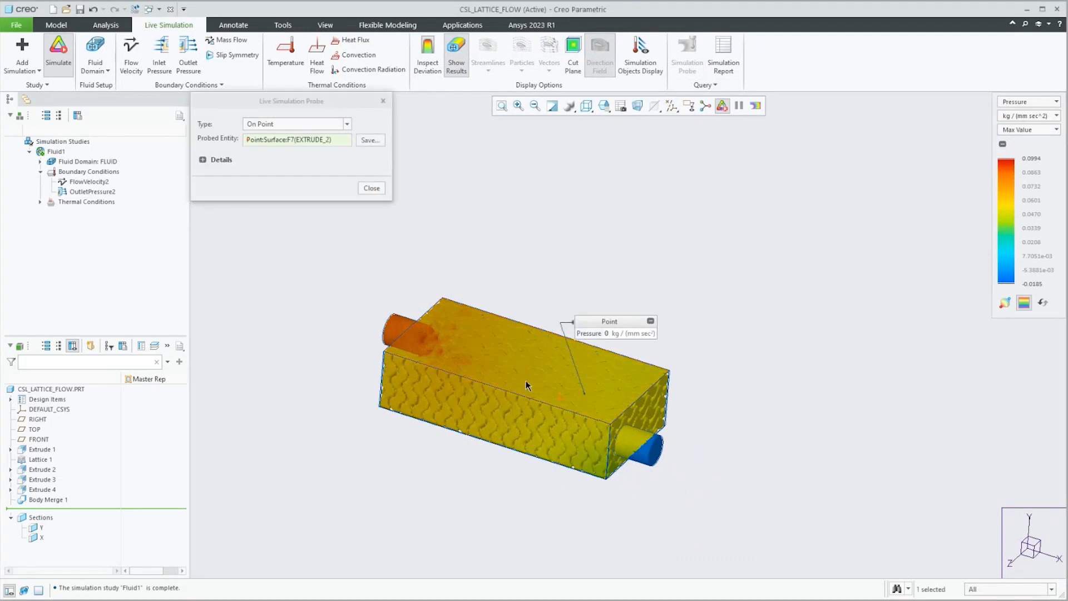
click(466, 332)
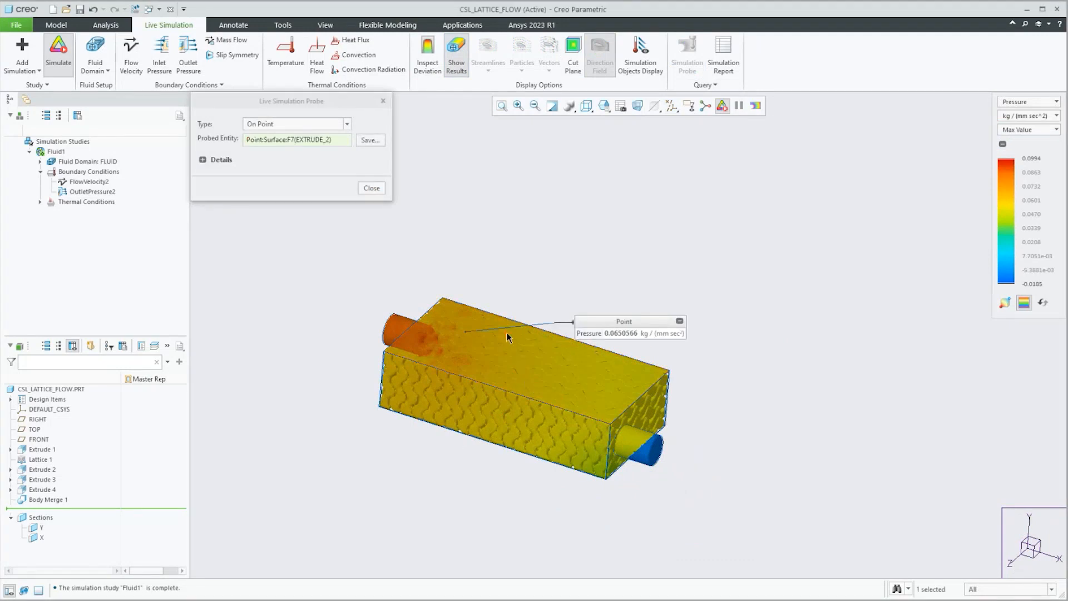
click(383, 101)
mouse_move(531, 277)
middle_down()
mouse_move(515, 279)
mouse_move(529, 270)
middle_up()
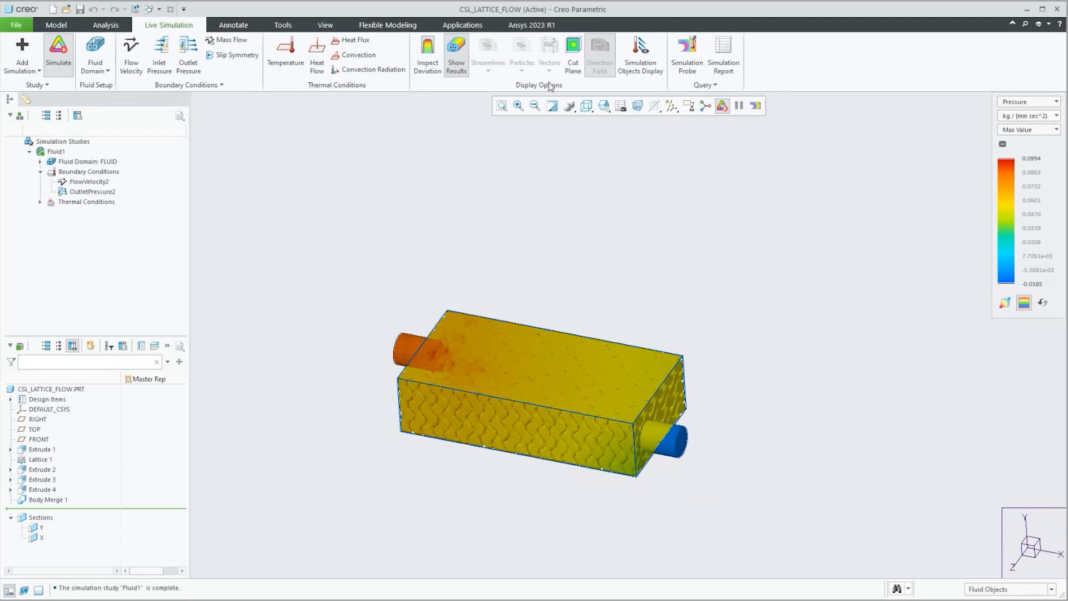
Switch the displayed result back to Velocity and examine the contours around the inlet and outlet pipes
click(1008, 107)
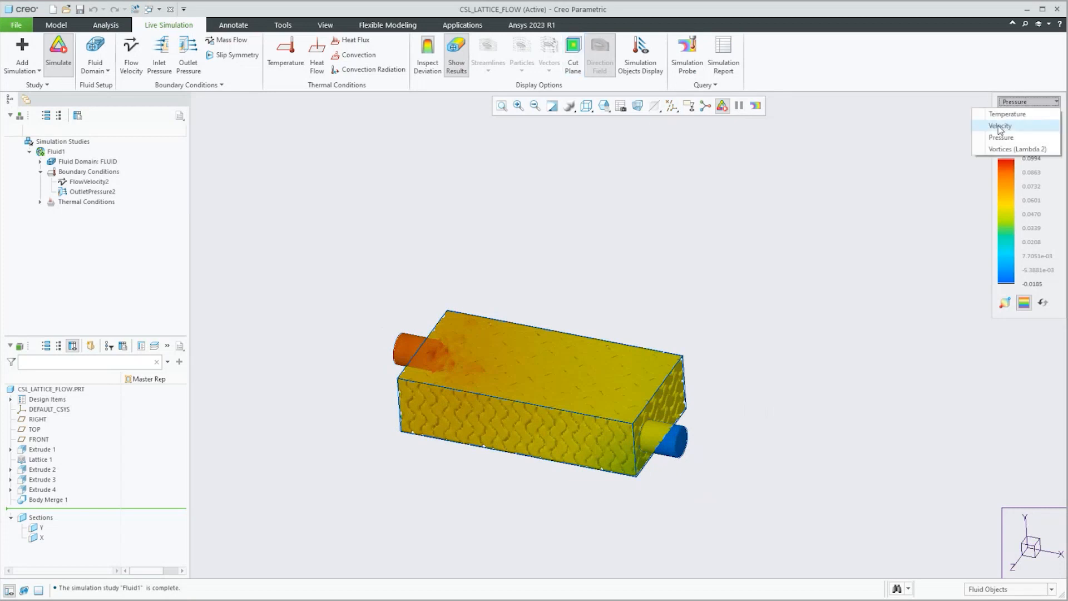
click(1006, 125)
scroll(510, 345, up, 2)
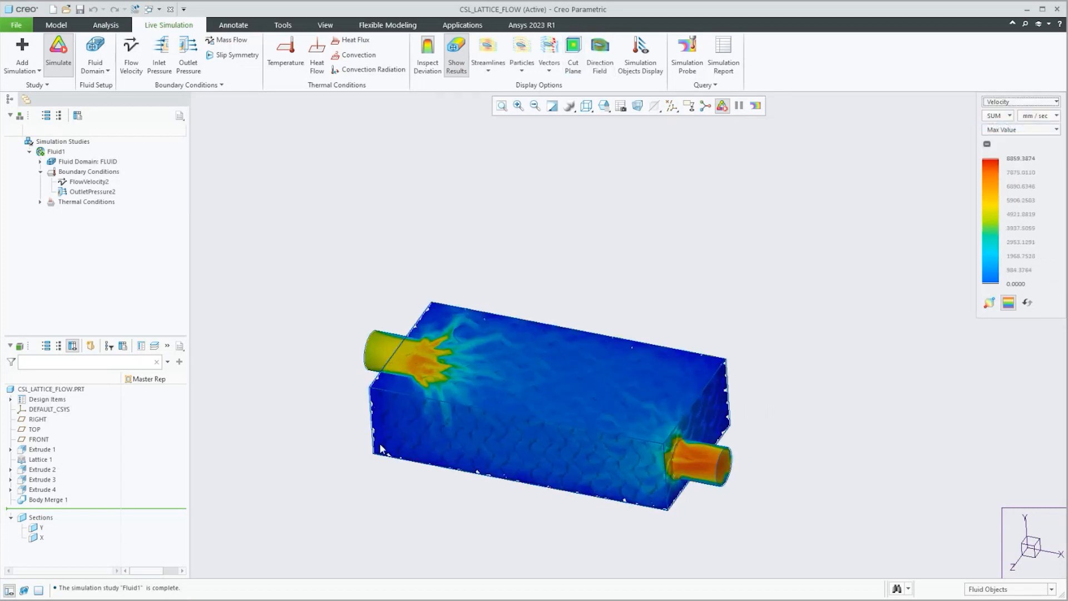
scroll(380, 443, up, 3)
scroll(460, 294, down, 2)
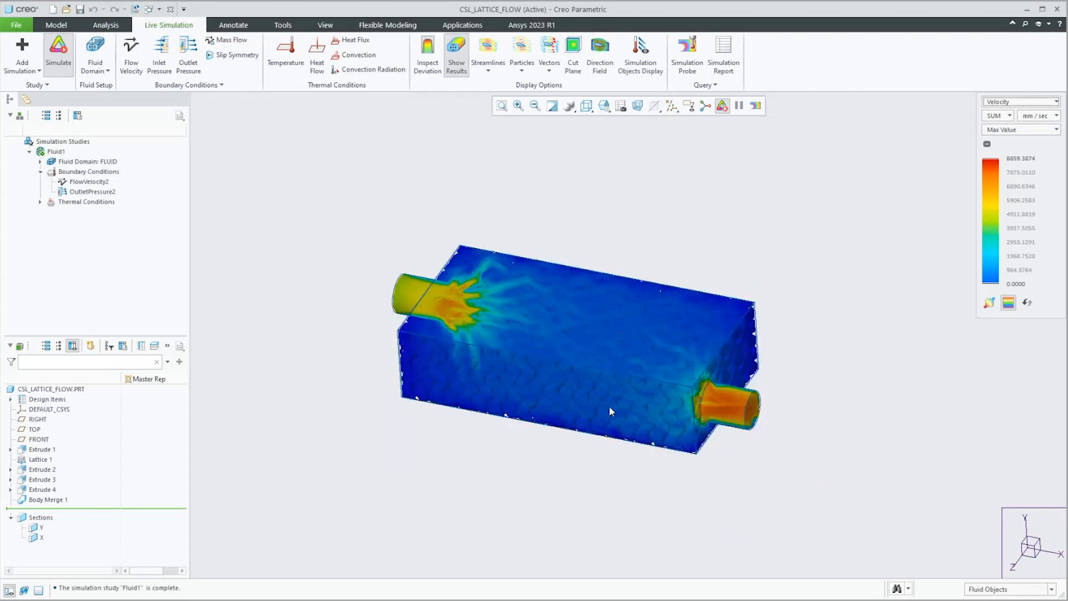
scroll(606, 404, up, 1)
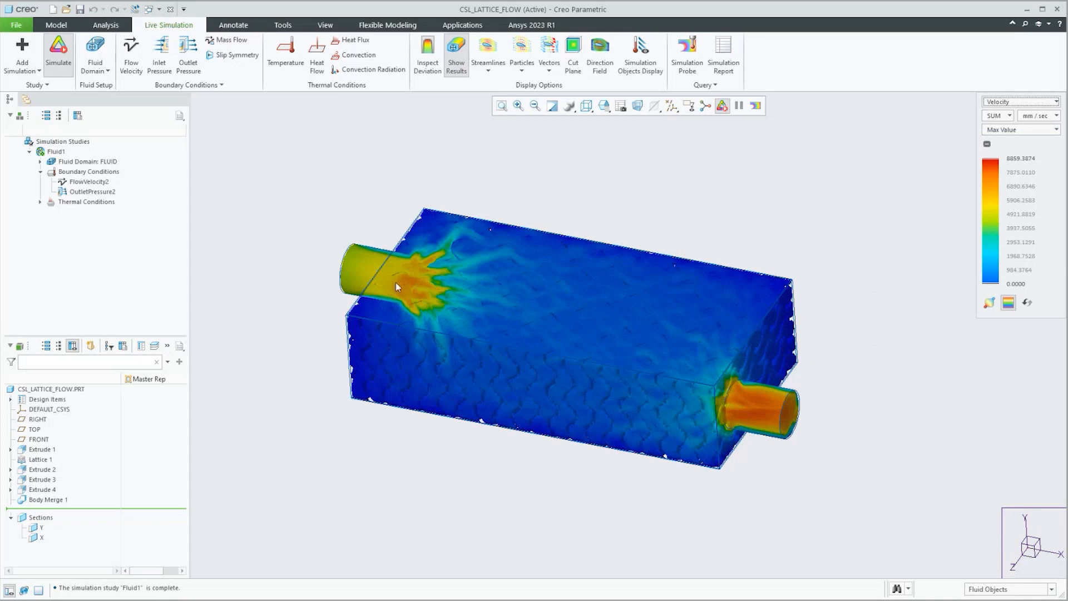
mouse_move(427, 363)
middle_down()
mouse_move(407, 369)
mouse_move(393, 362)
mouse_move(399, 349)
mouse_move(396, 362)
middle_up()
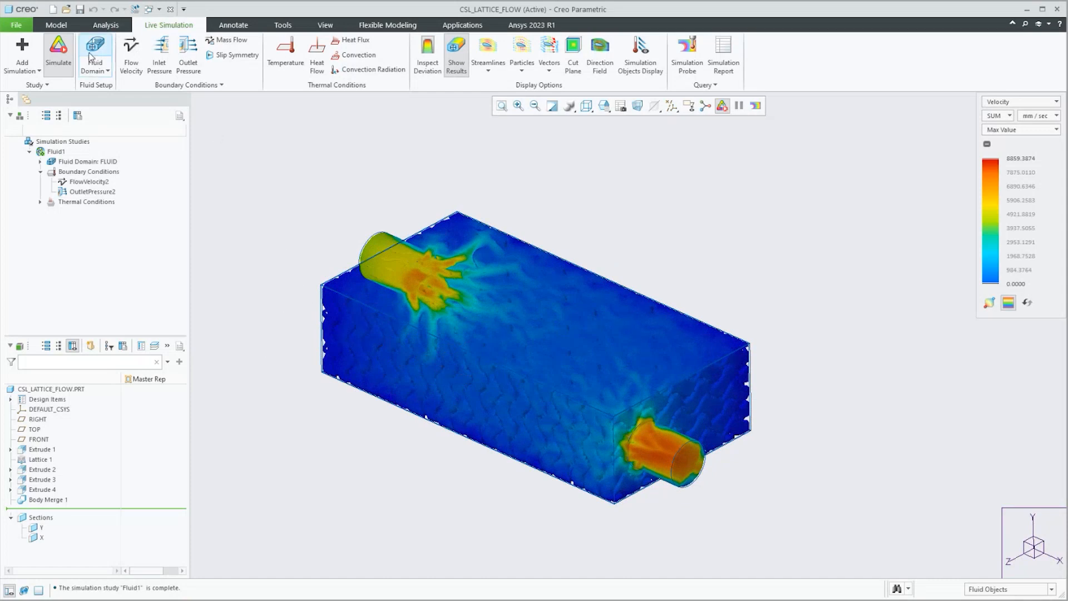
click(58, 53)
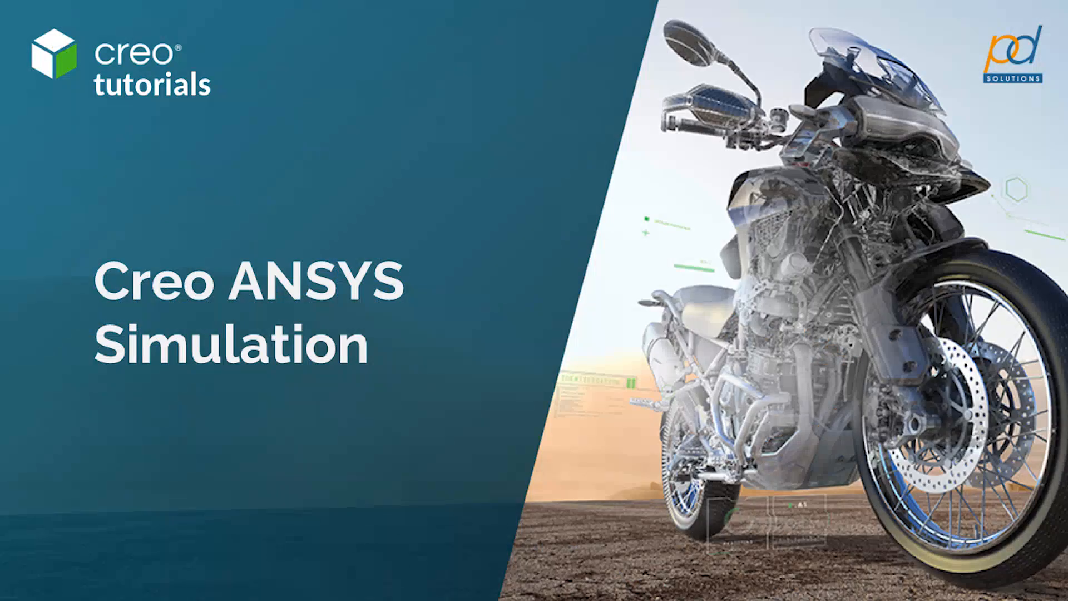
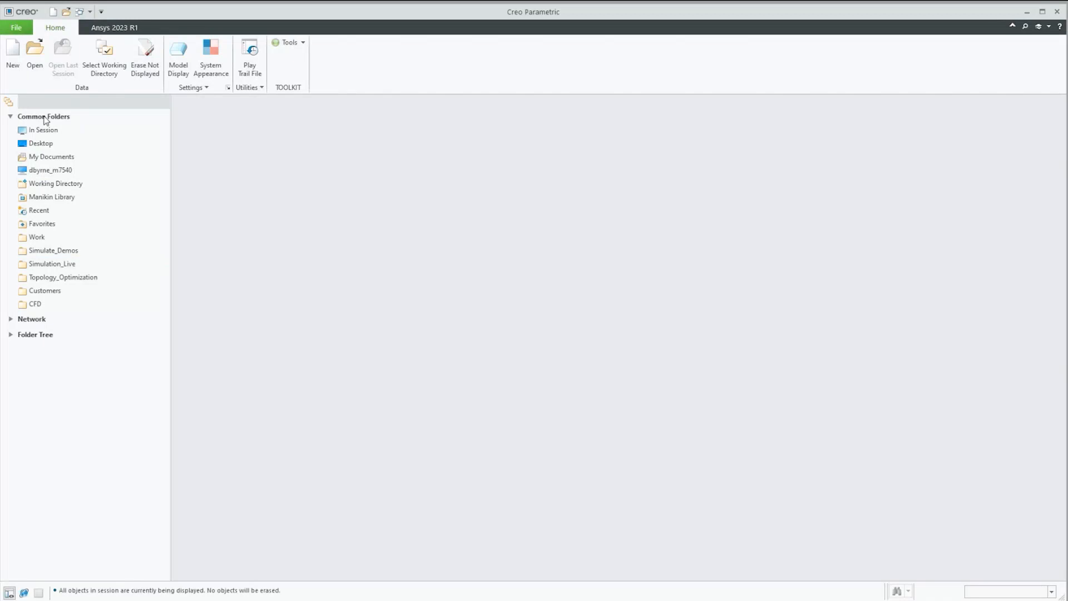
Open the part bracket_10.prt from the 1_Bracket folder
click(35, 55)
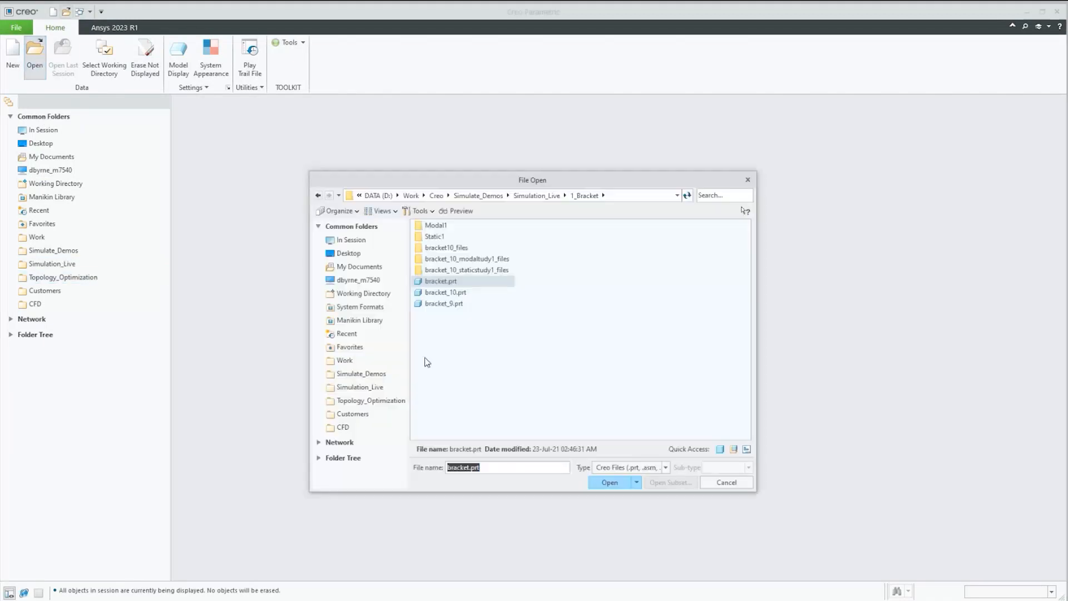
click(445, 293)
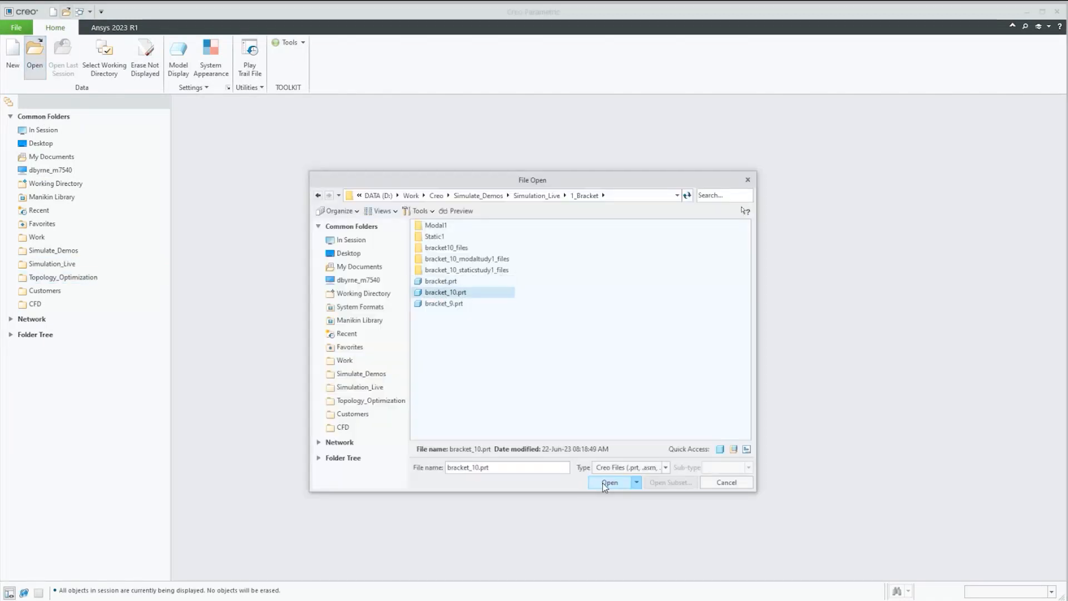
click(609, 482)
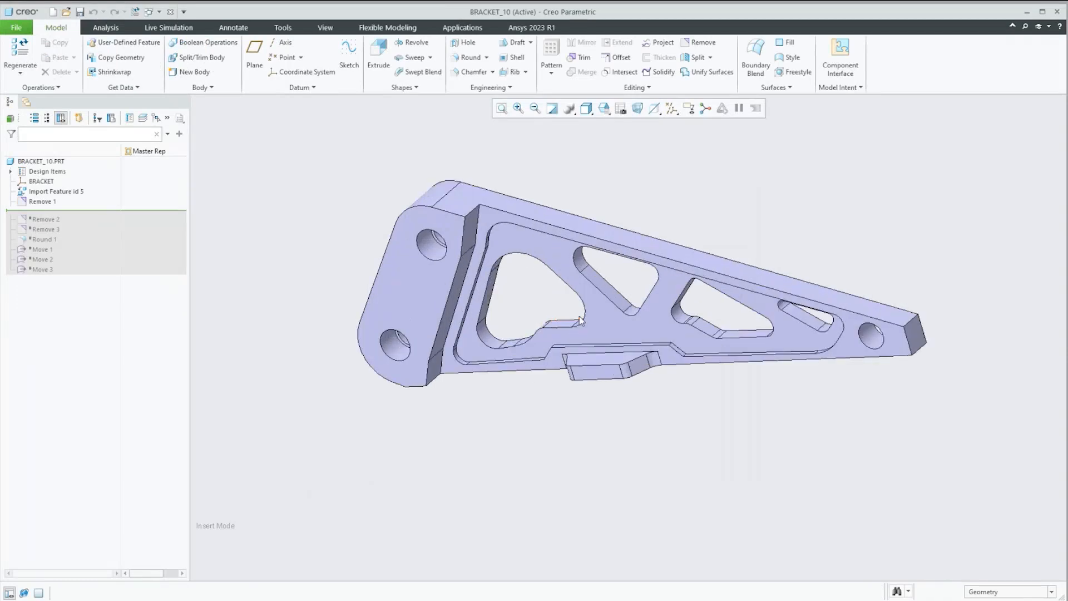
scroll(786, 175, up, 2)
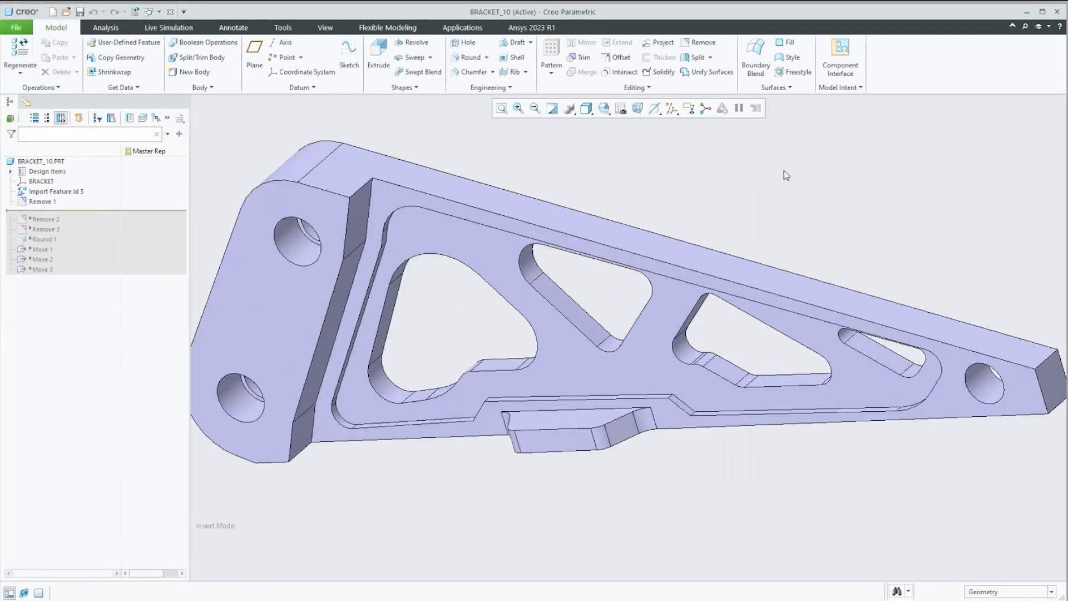
scroll(383, 366, down, 1)
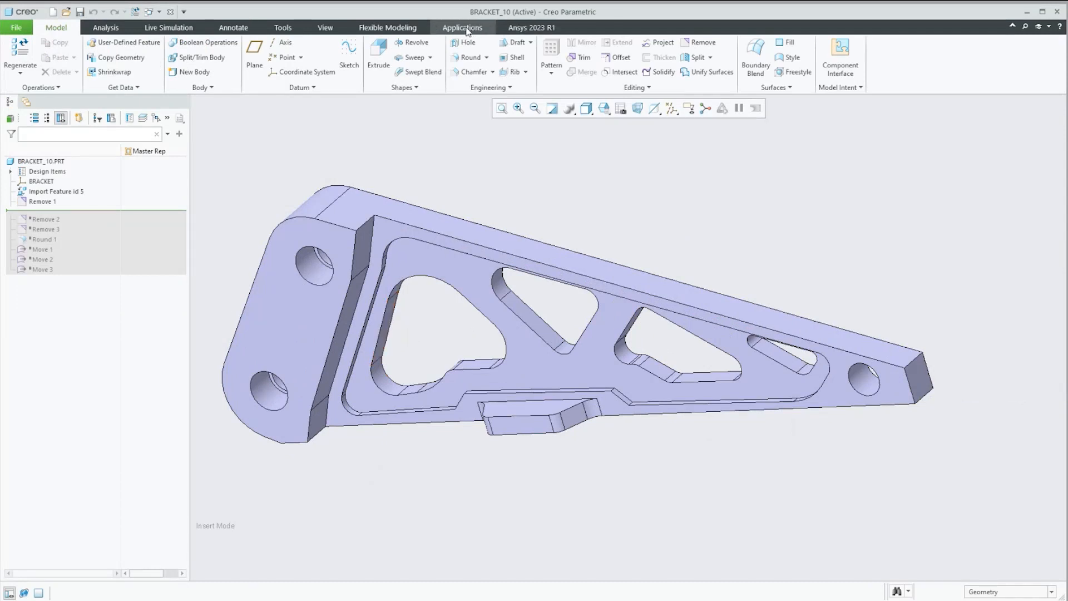
Enter the Ansys Simulation application for the bracket part
click(525, 27)
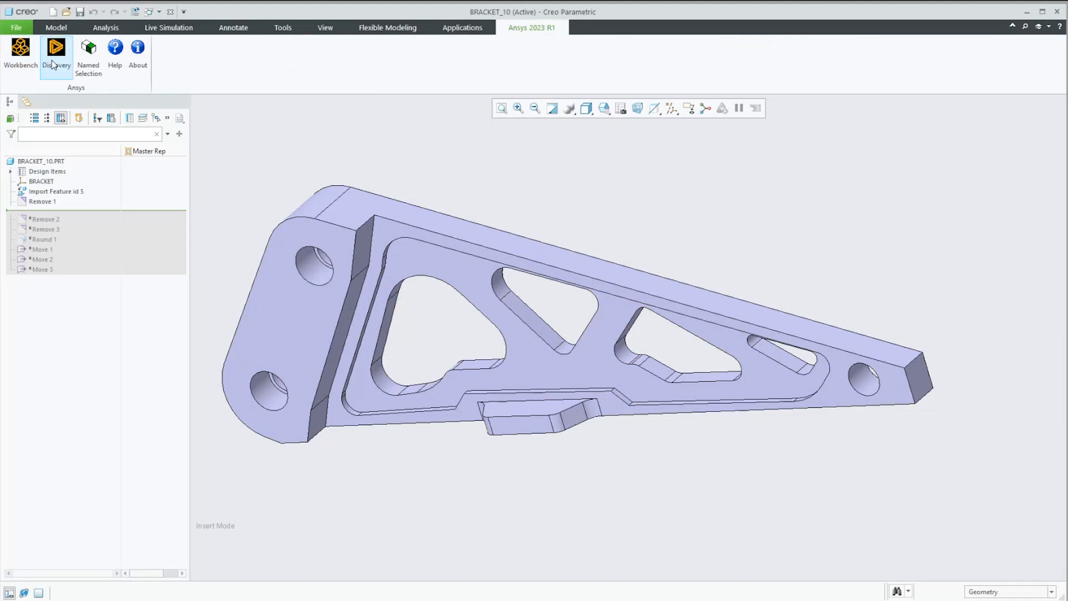
click(457, 29)
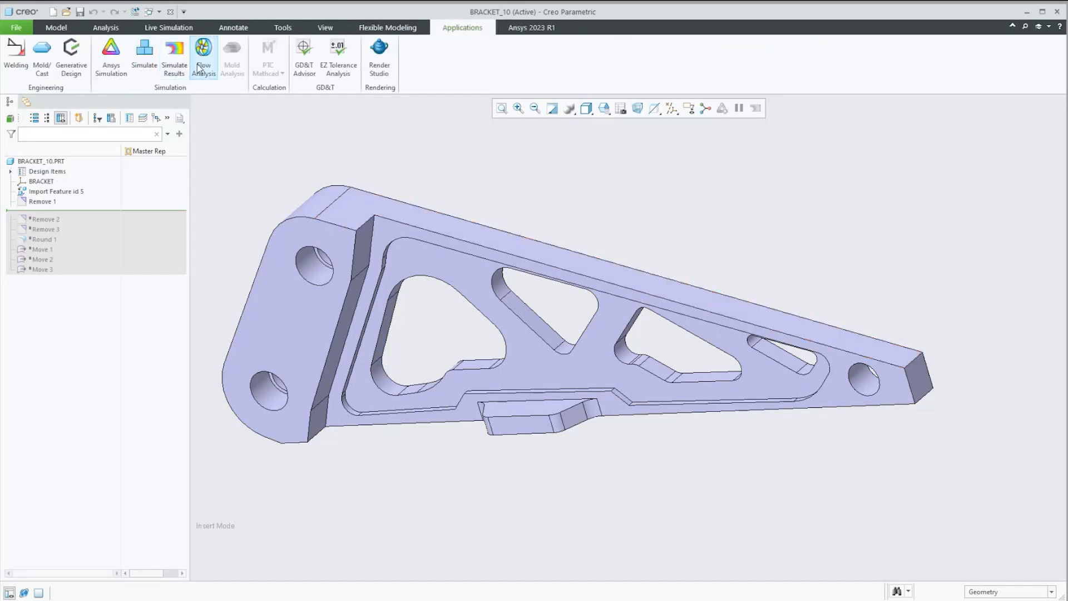
click(110, 66)
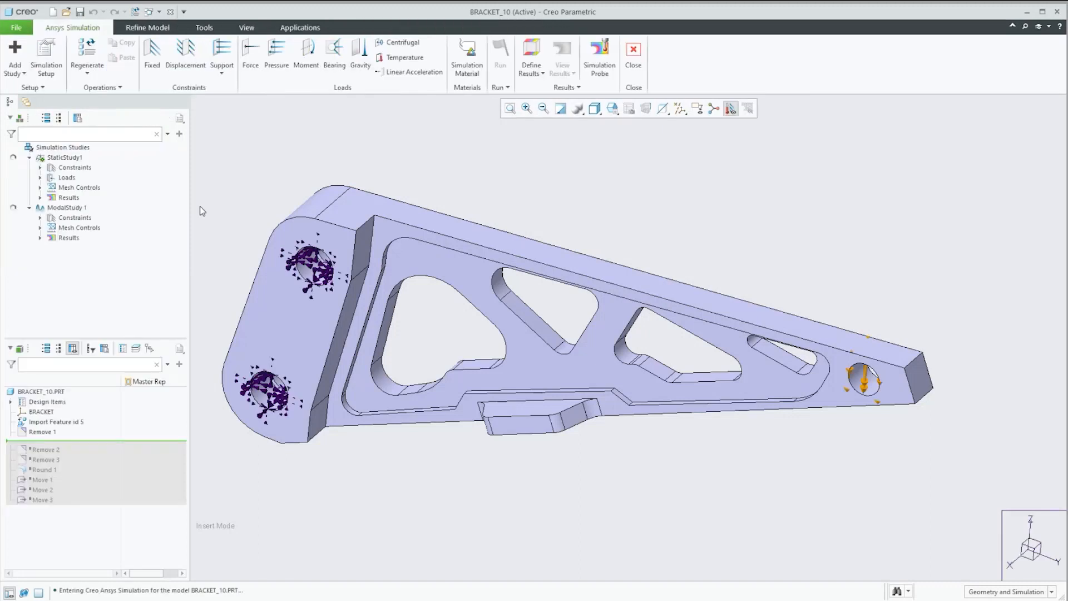
click(295, 30)
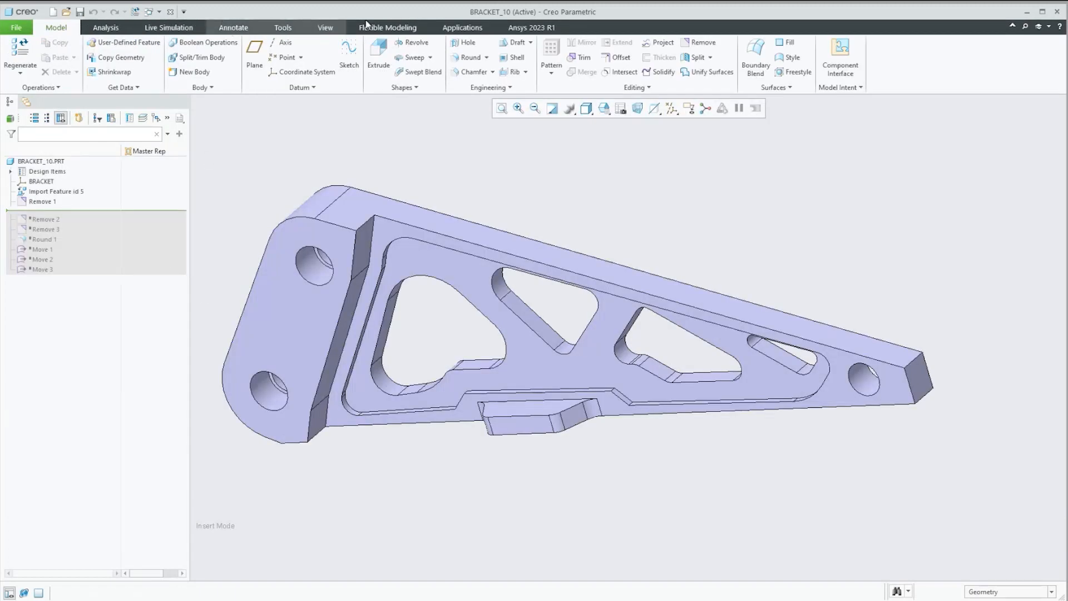
click(453, 29)
click(111, 58)
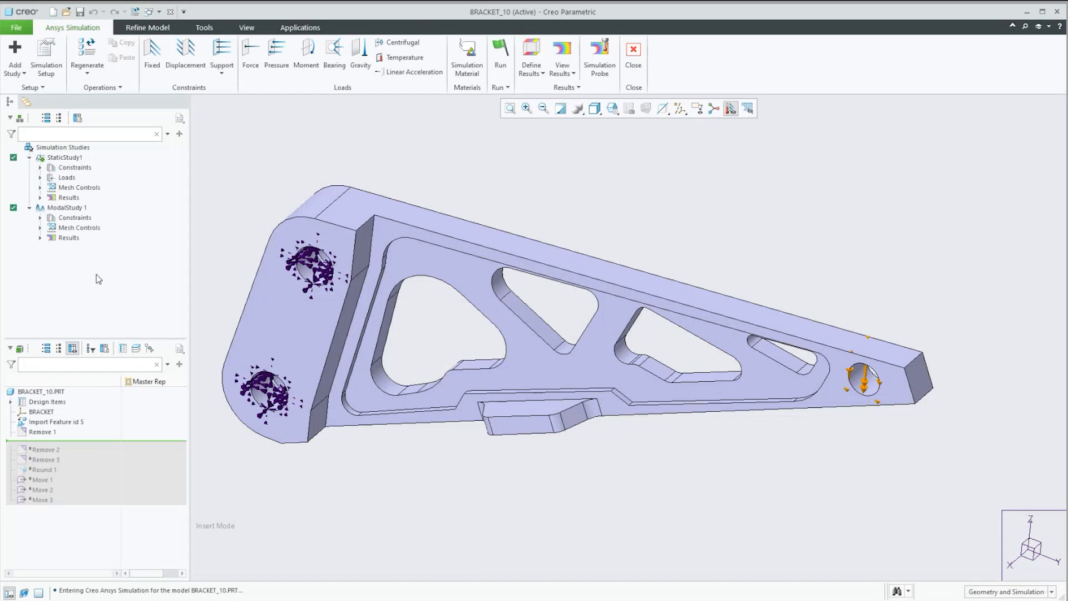
Display the basic Displacement Magnitude result of StaticStudy1 and examine its animated deformation on the bracket
click(39, 198)
click(51, 208)
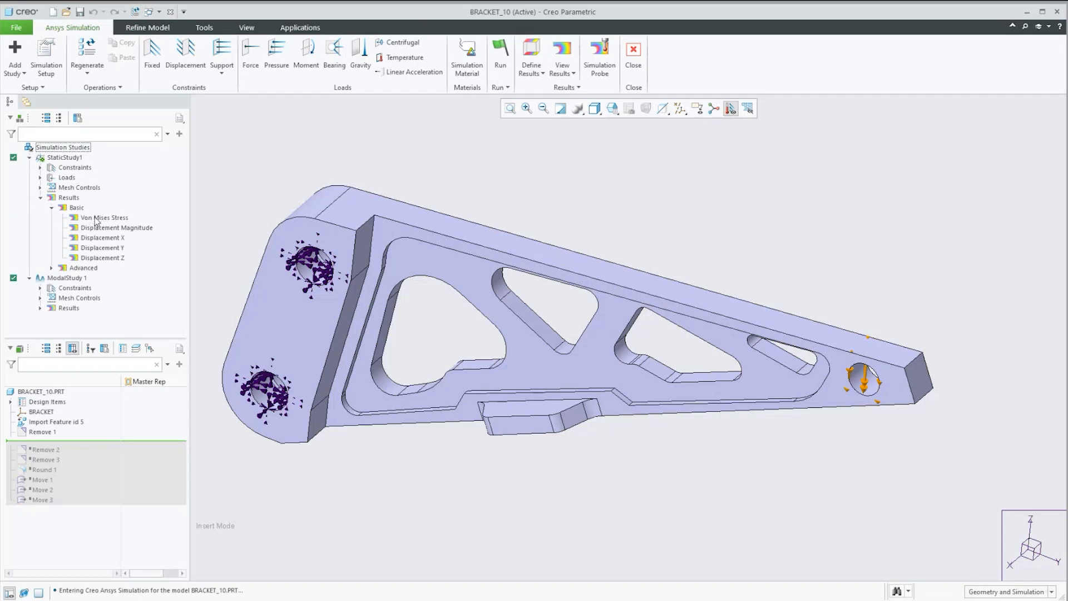
drag(91, 228, 88, 191)
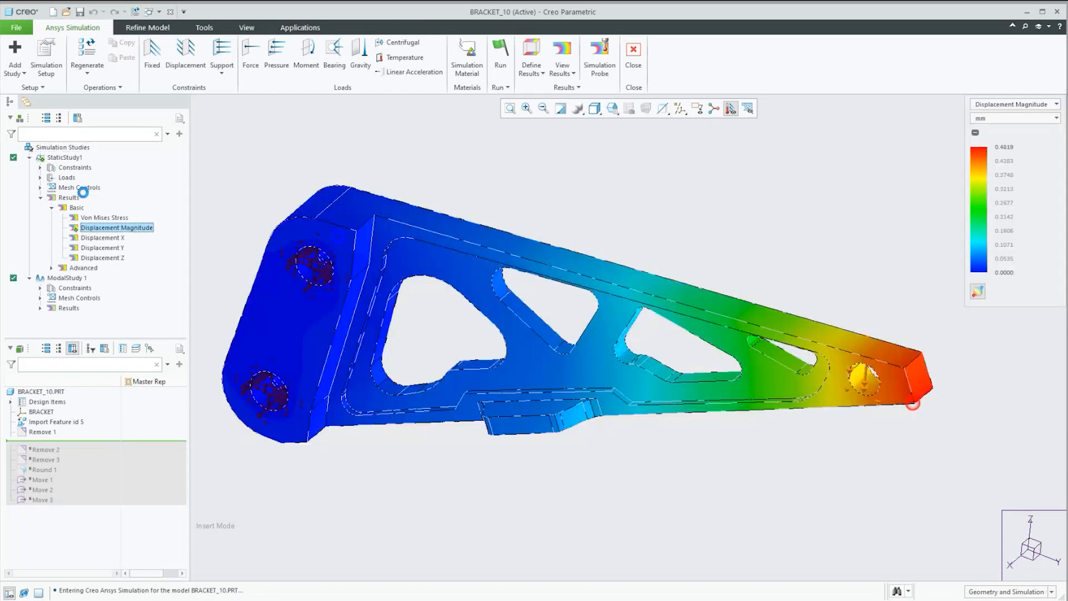
click(274, 139)
middle_drag(491, 317, 462, 319)
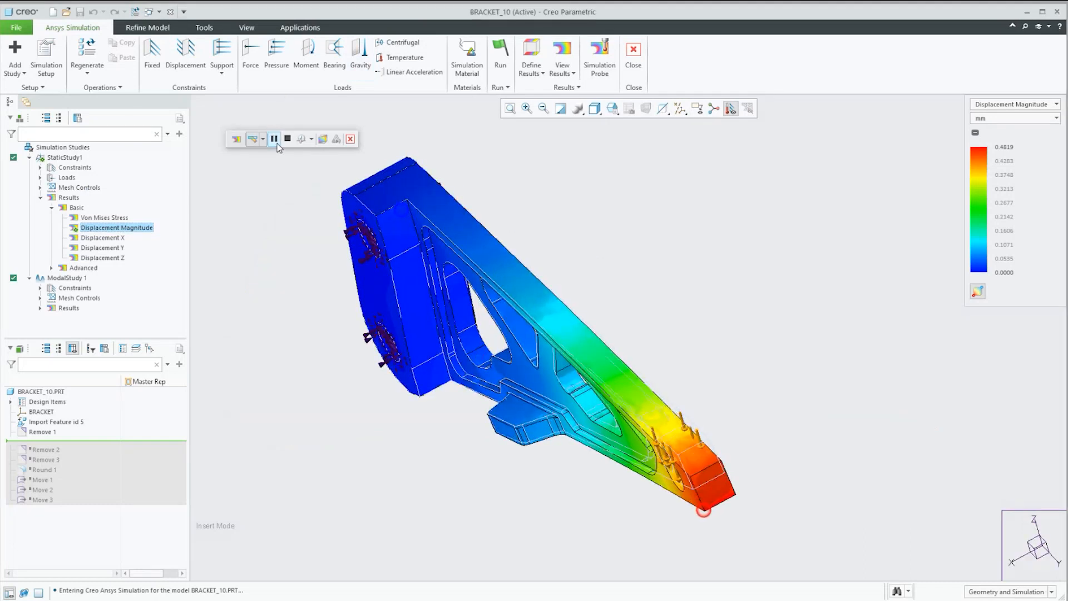
middle_drag(383, 239, 523, 206)
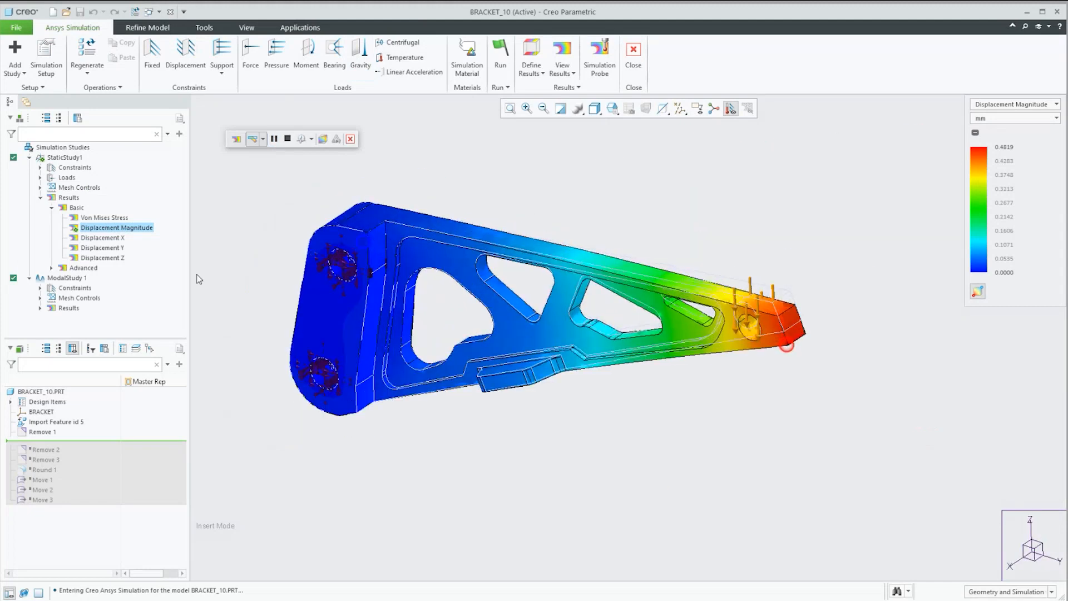
Switch the displayed StaticStudy1 result to Von Mises Stress and animate it
click(90, 218)
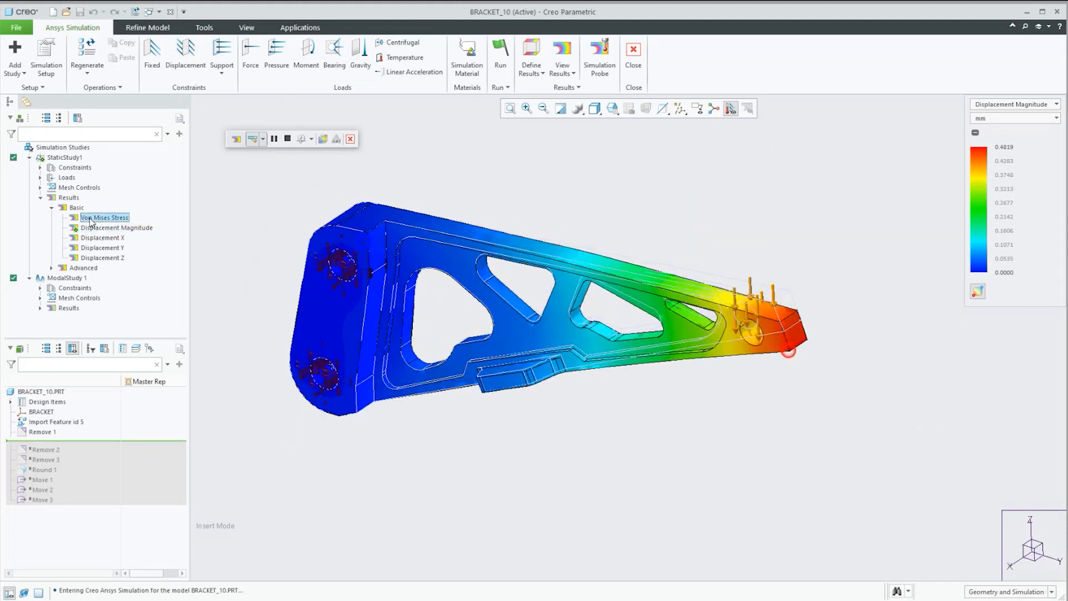
click(96, 184)
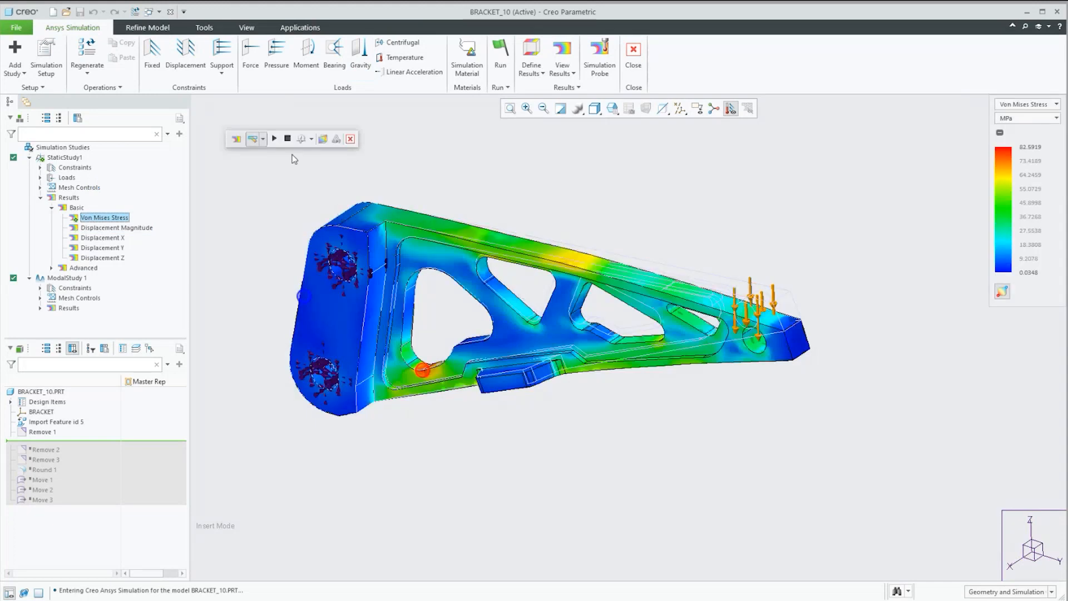
click(274, 139)
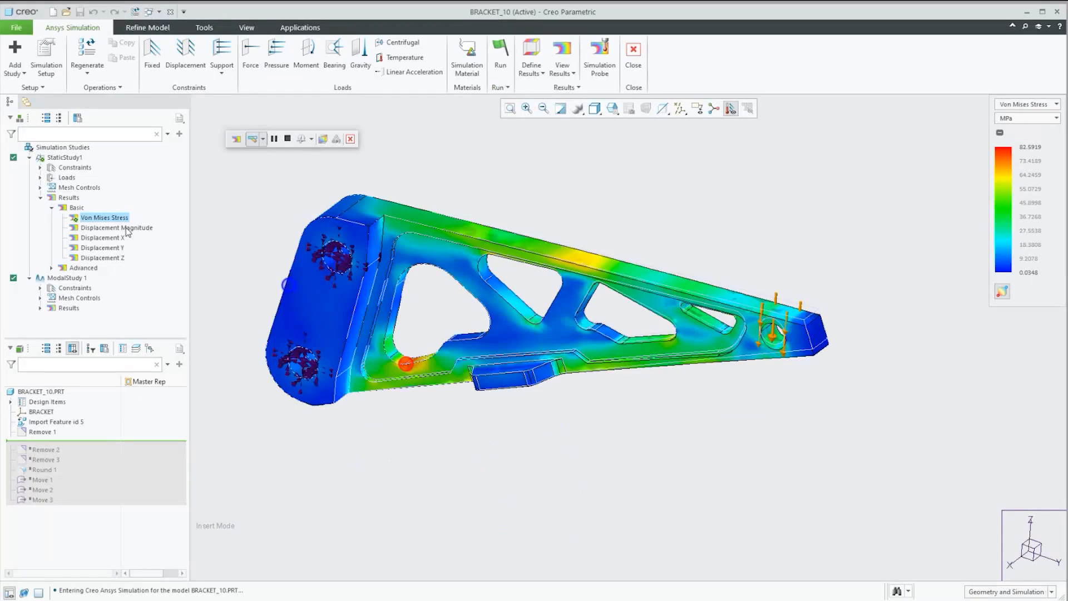
Switch the displayed basic result of StaticStudy1 back to Displacement Magnitude
click(126, 227)
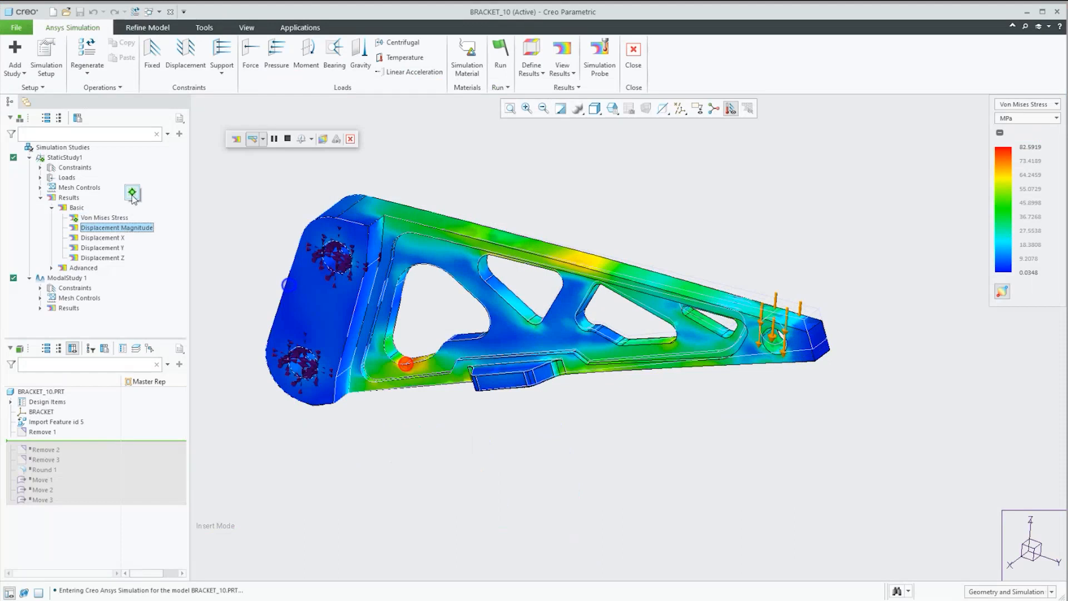
click(132, 192)
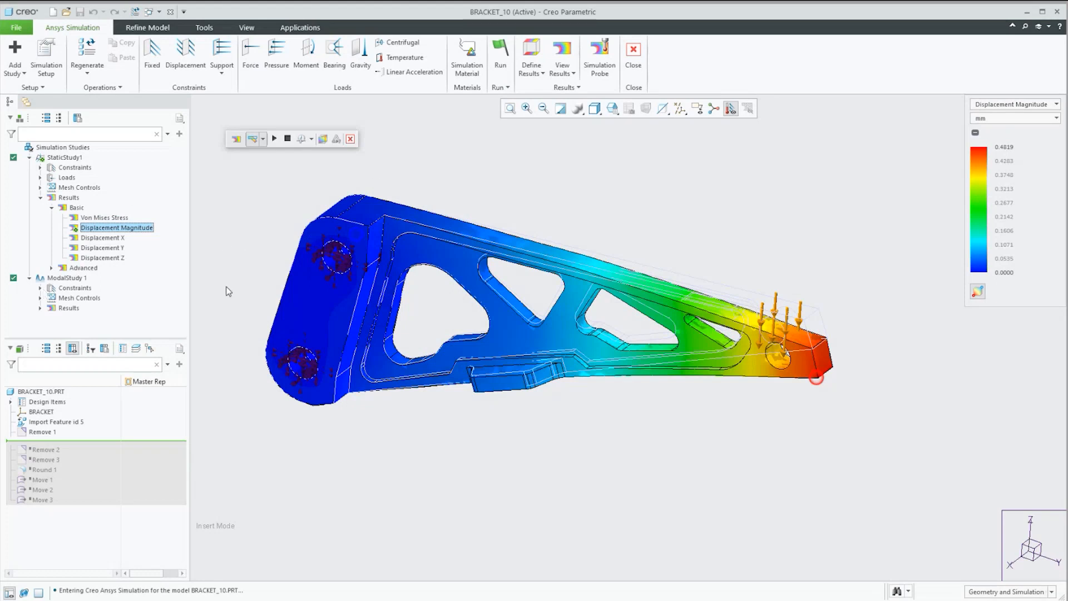
scroll(356, 259, up, 2)
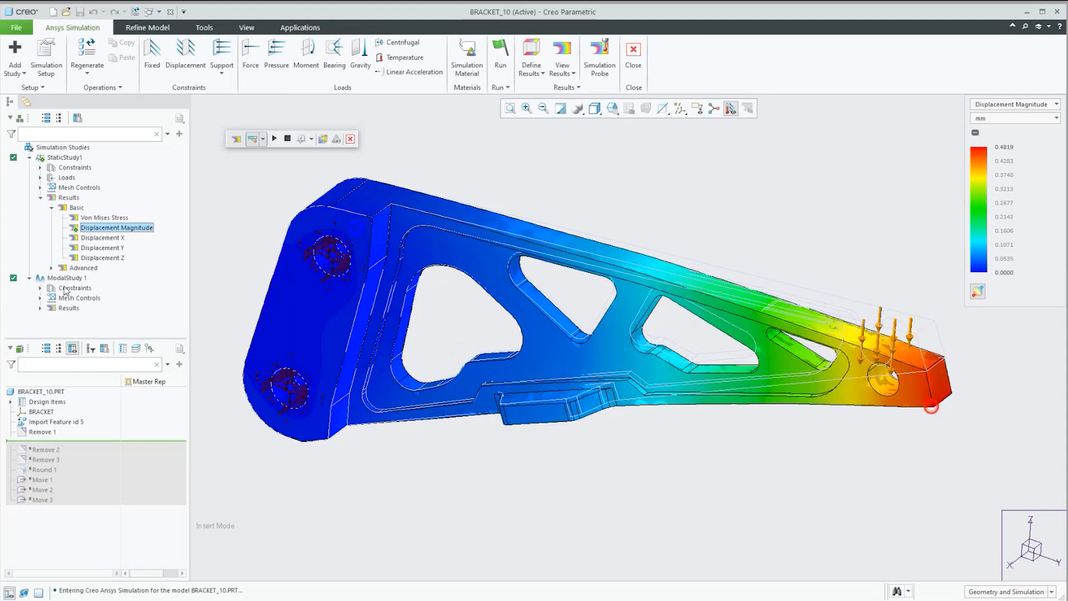
Display the advanced result Displacement Magnitude 1 of StaticStudy1
click(52, 268)
click(106, 278)
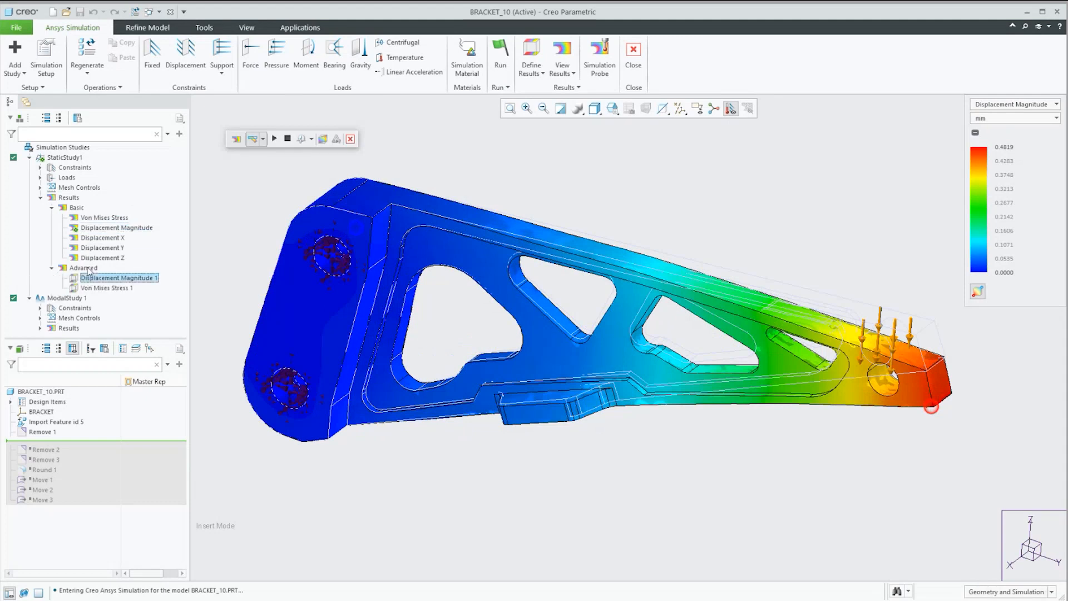
click(93, 239)
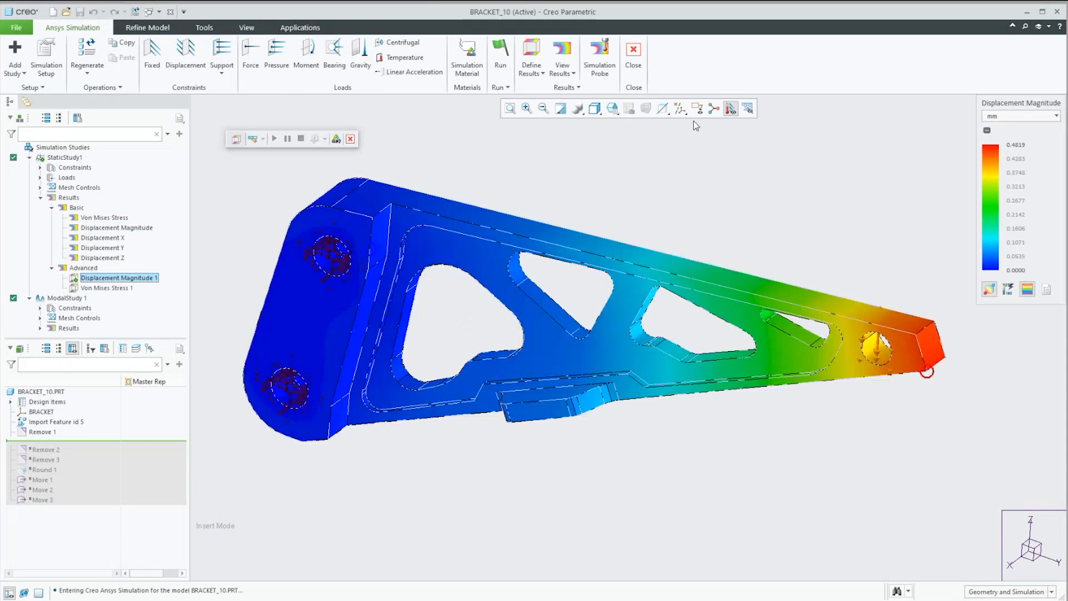
Overlay the mesh on the displacement result, examine the elements around the holes and cutouts, and hide the mesh again
click(748, 109)
middle_drag(556, 334, 587, 281)
scroll(437, 319, down, 5)
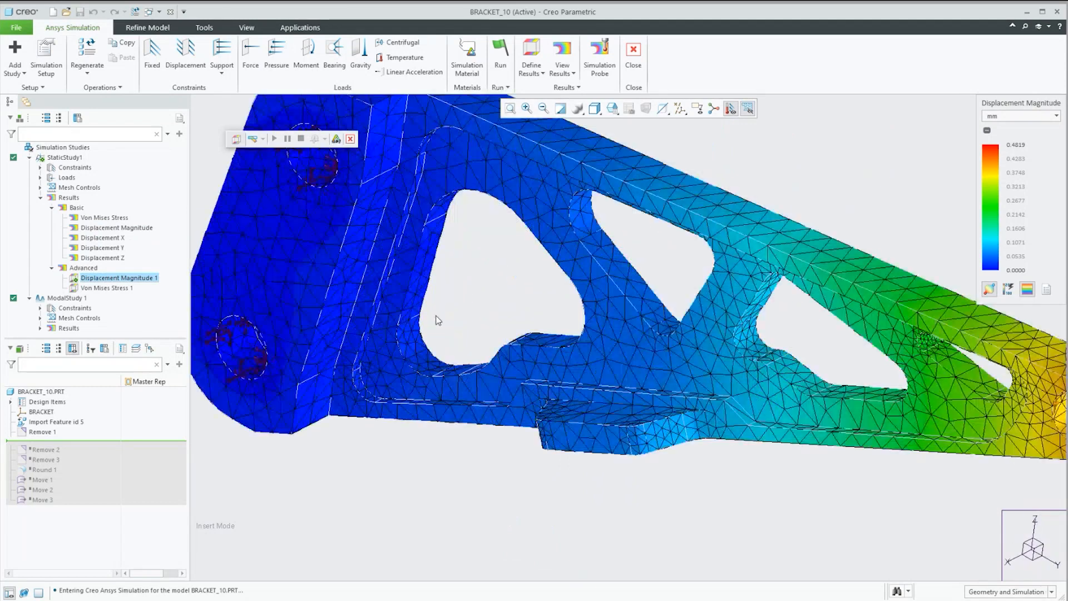
scroll(438, 320, up, 3)
scroll(448, 319, down, 3)
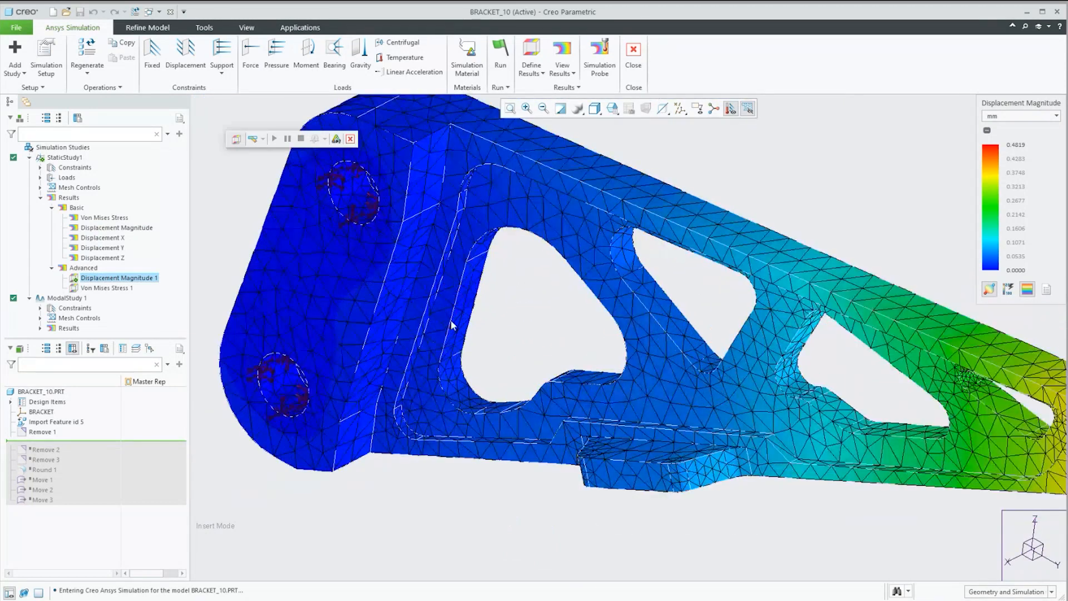
scroll(462, 345, up, 2)
scroll(463, 340, down, 2)
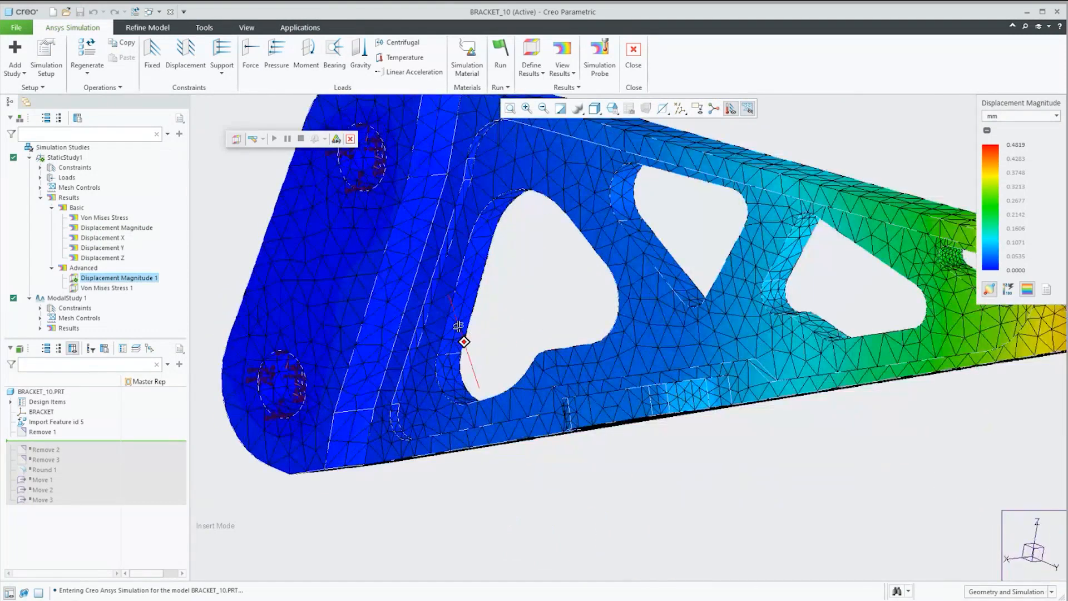
scroll(463, 337, up, 4)
mouse_move(462, 337)
middle_down()
mouse_move(517, 313)
mouse_move(553, 357)
mouse_move(541, 322)
mouse_move(507, 318)
middle_up()
scroll(717, 303, down, 2)
mouse_move(700, 324)
middle_down()
mouse_move(716, 287)
mouse_move(694, 325)
middle_up()
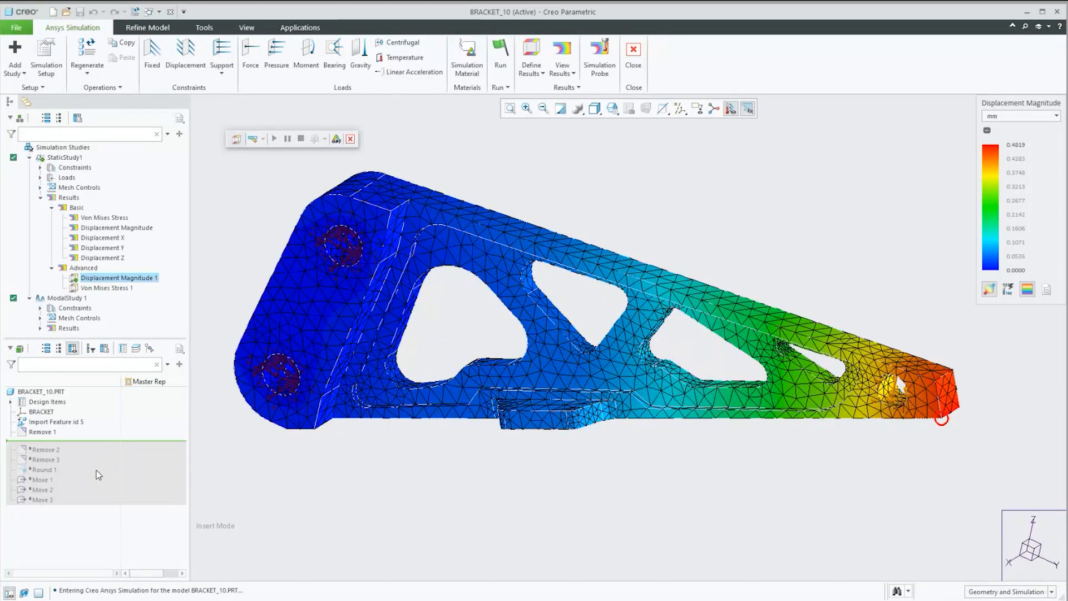
click(109, 440)
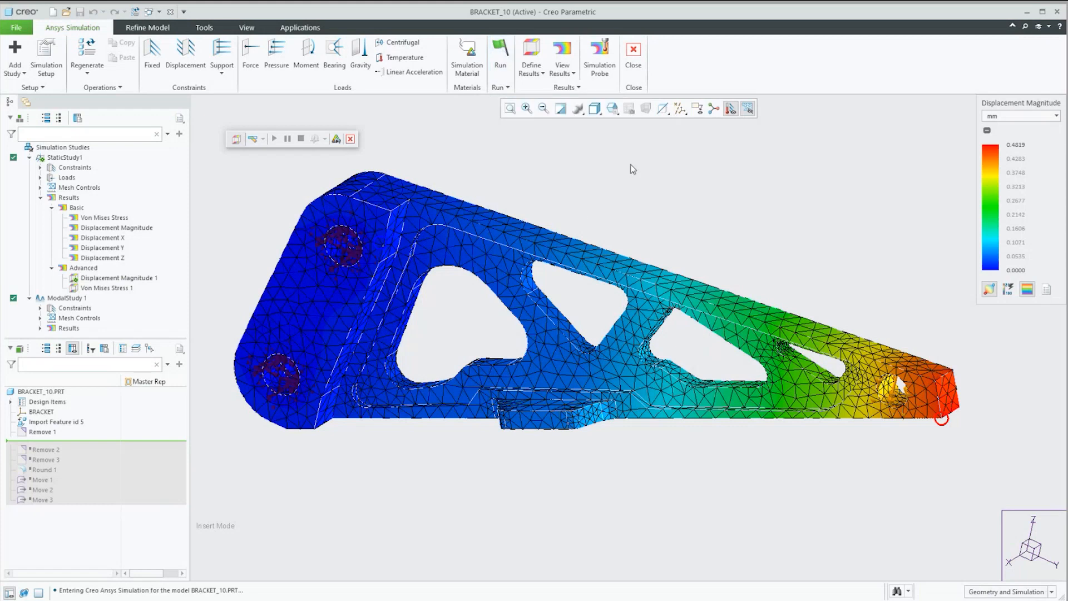
click(748, 109)
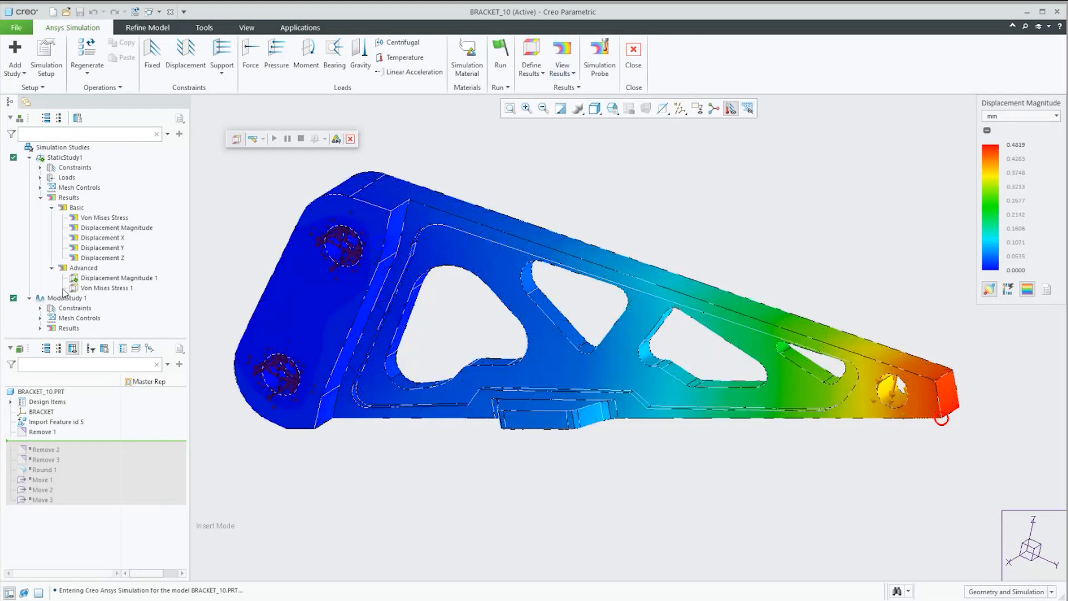
Activate ModalStudy 1 and display its advanced Mode_1 result
drag(42, 299, 47, 265)
click(46, 262)
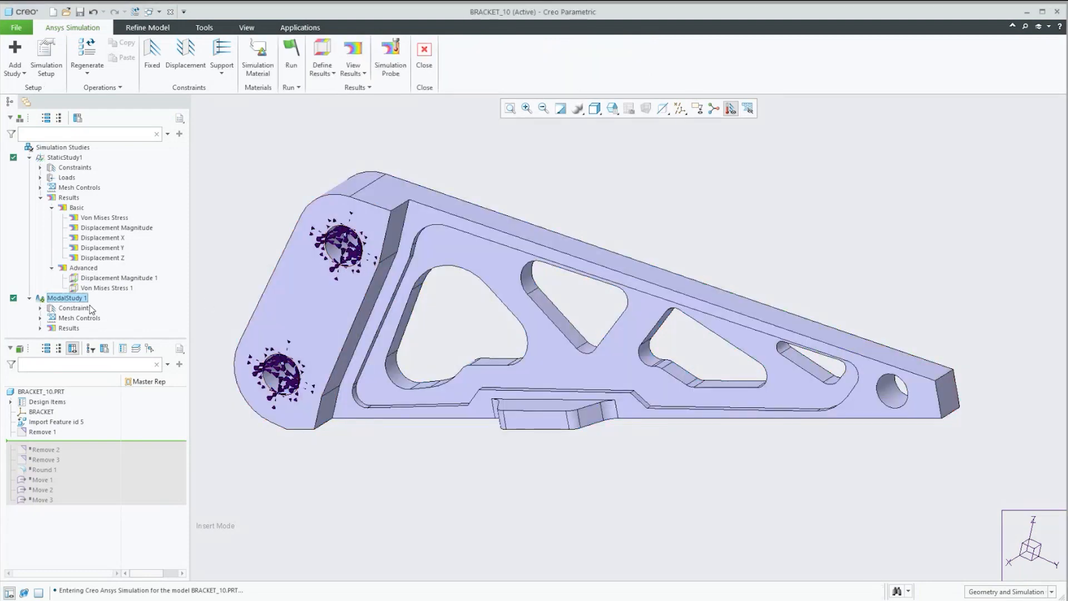
click(40, 328)
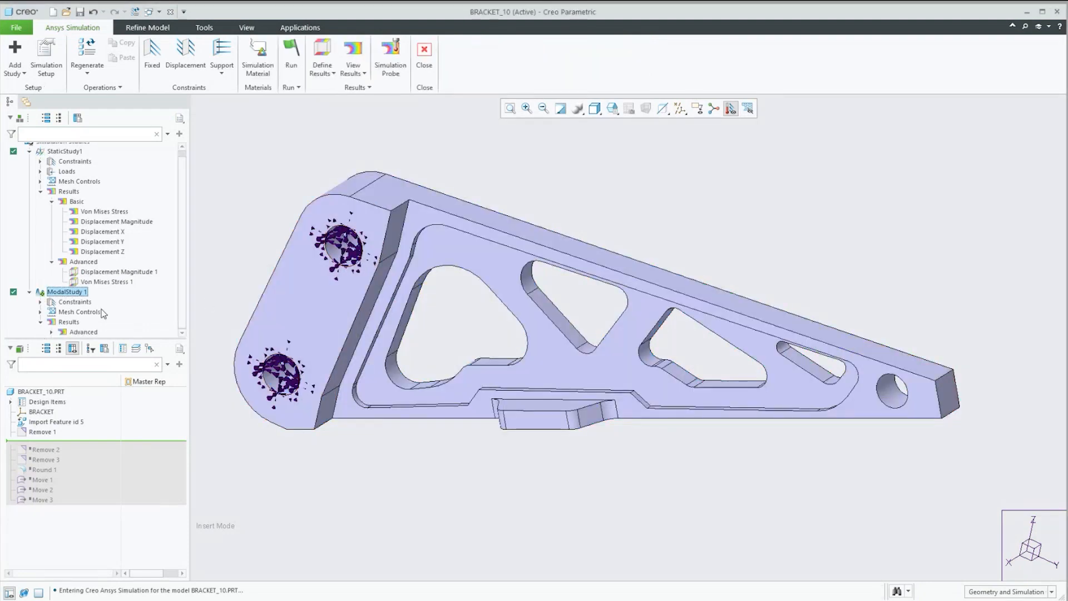
click(52, 333)
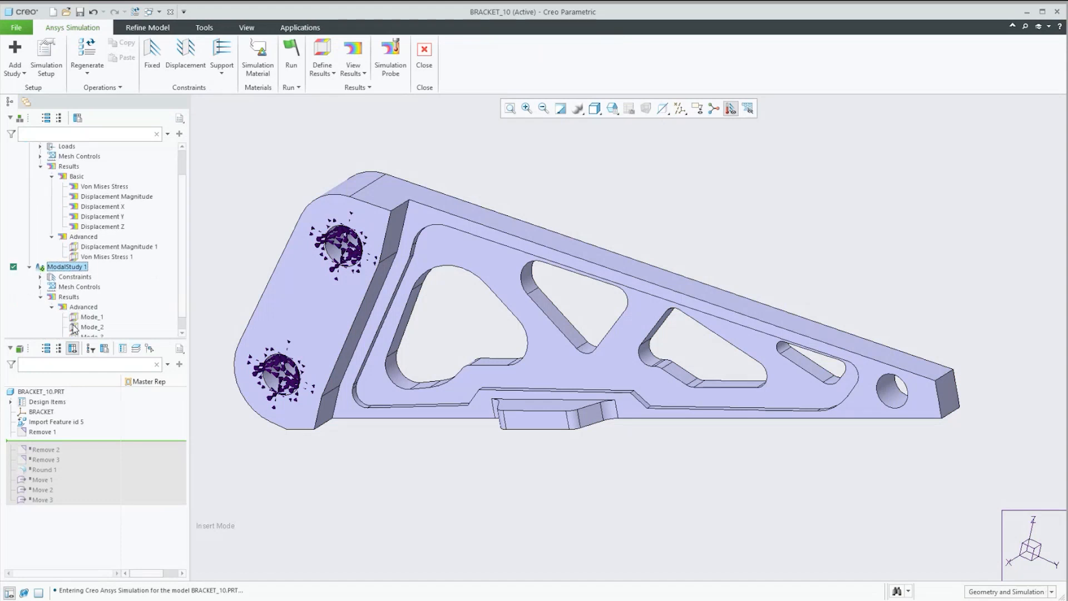
click(85, 301)
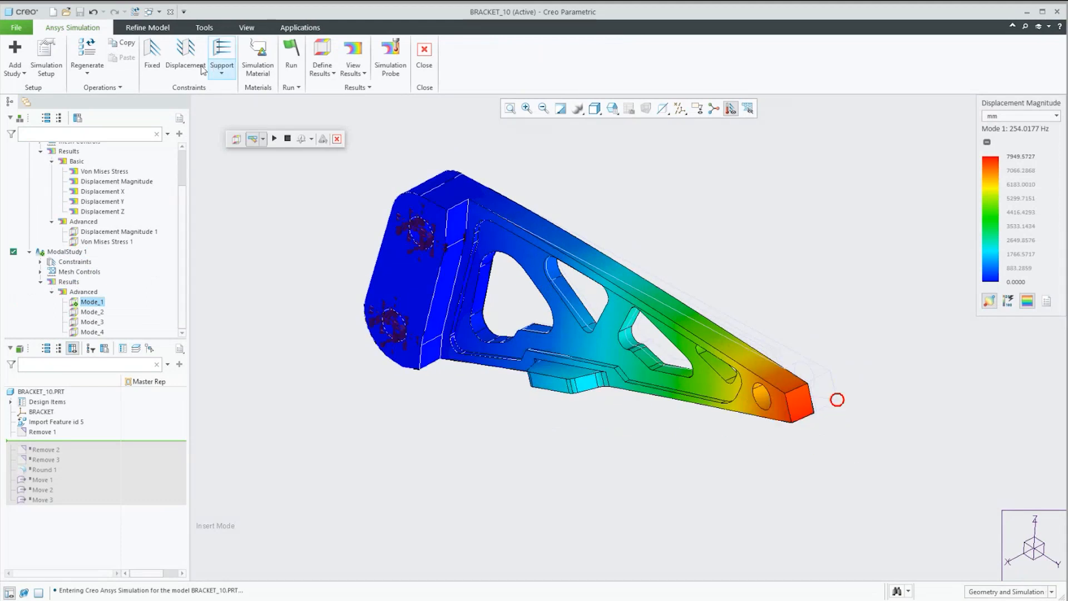
Animate the Mode_1 shape, examine the vibration of the bracket, and pause the animation
click(274, 139)
middle_drag(566, 305, 436, 293)
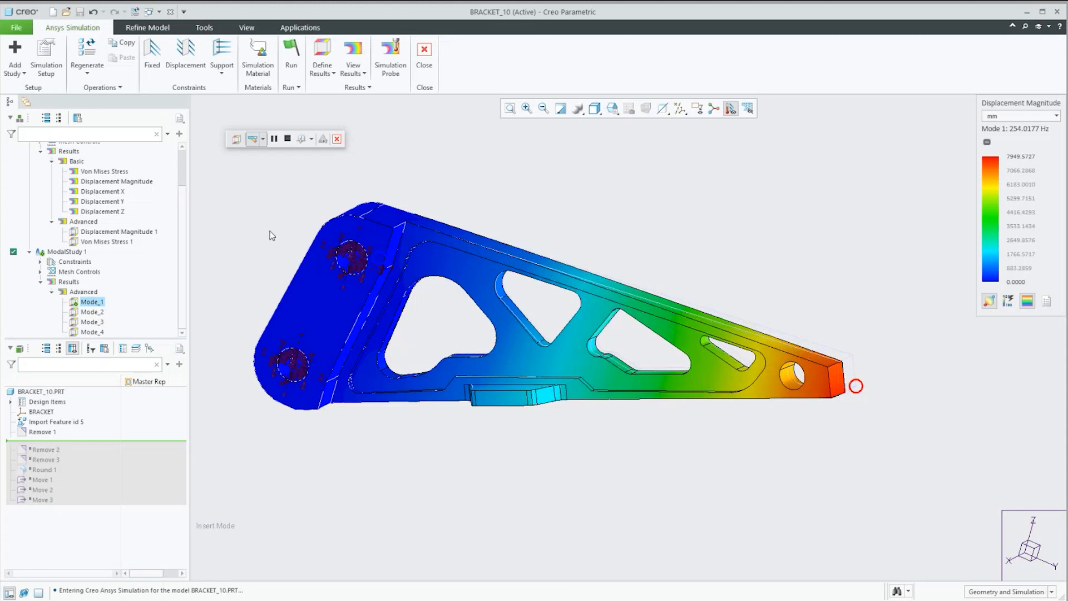
click(274, 139)
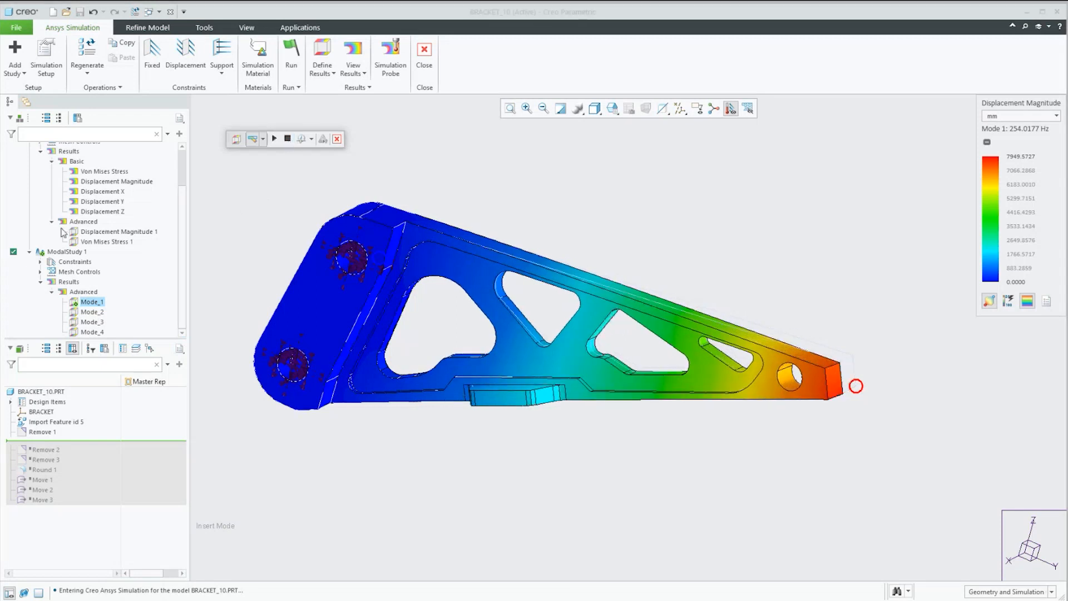
Close the Mode_1 result display and activate StaticStudy1
scroll(74, 257, up, 2)
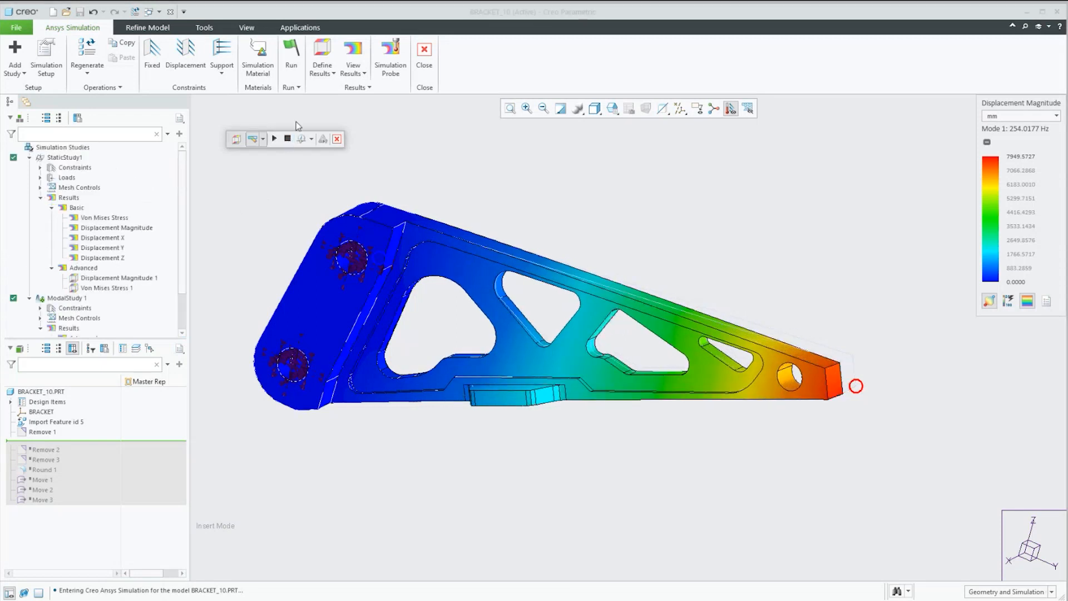
click(336, 138)
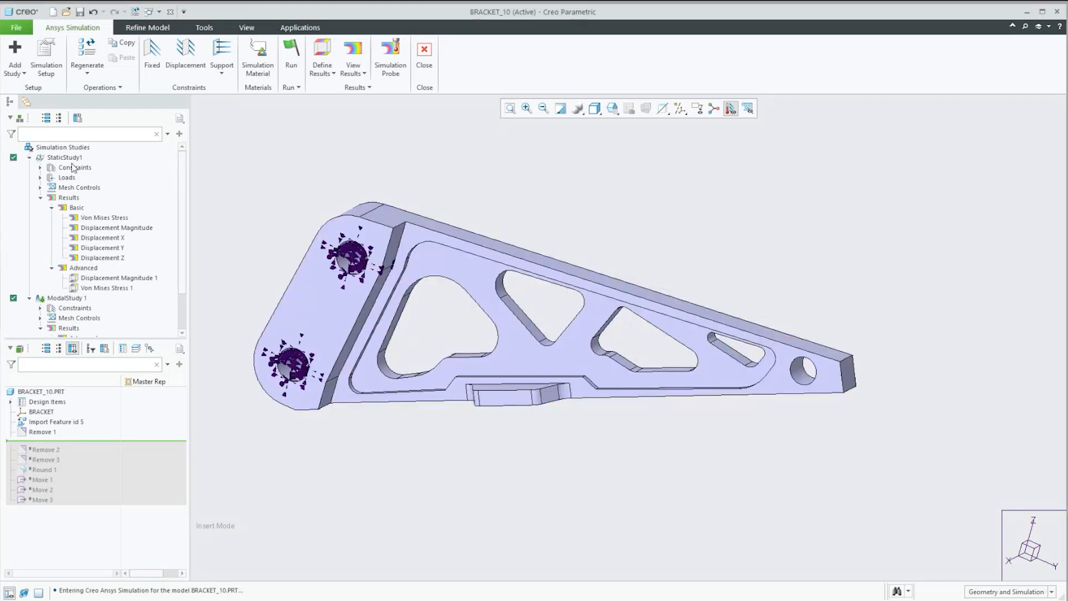
click(58, 157)
click(54, 115)
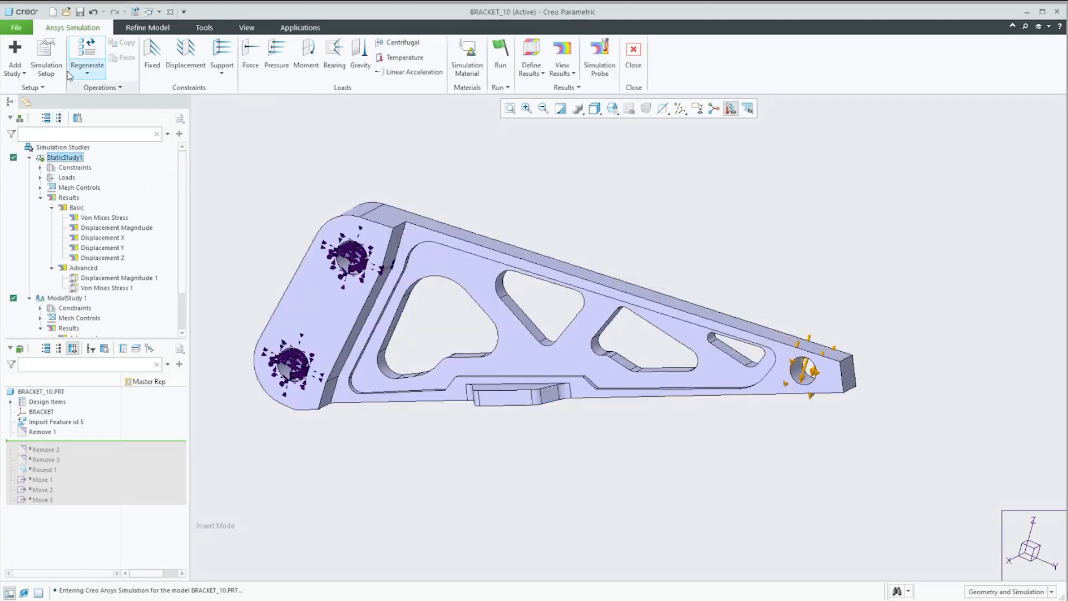
click(17, 71)
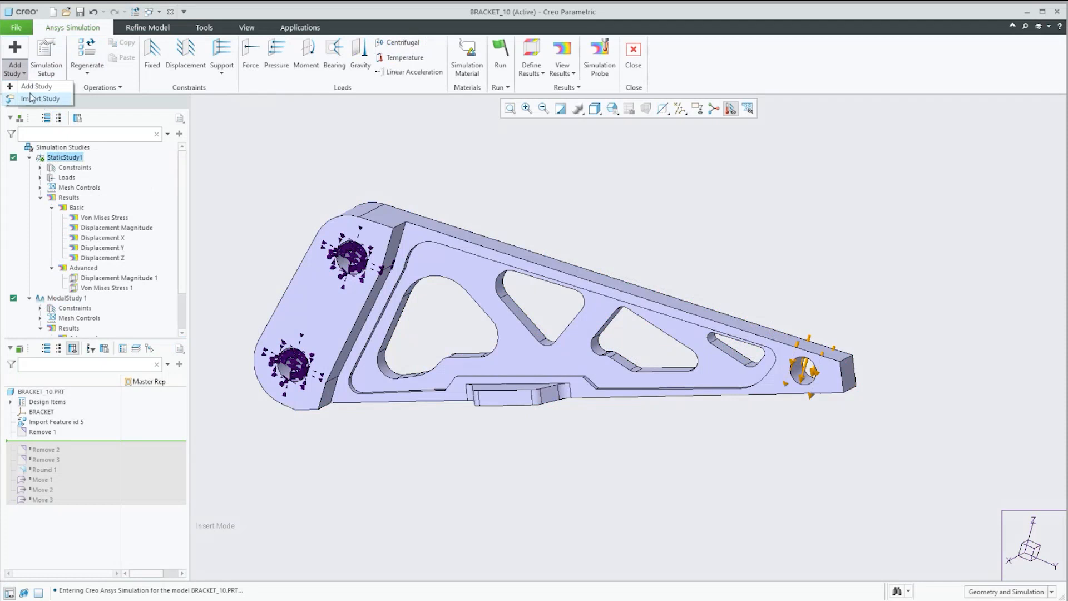
click(24, 87)
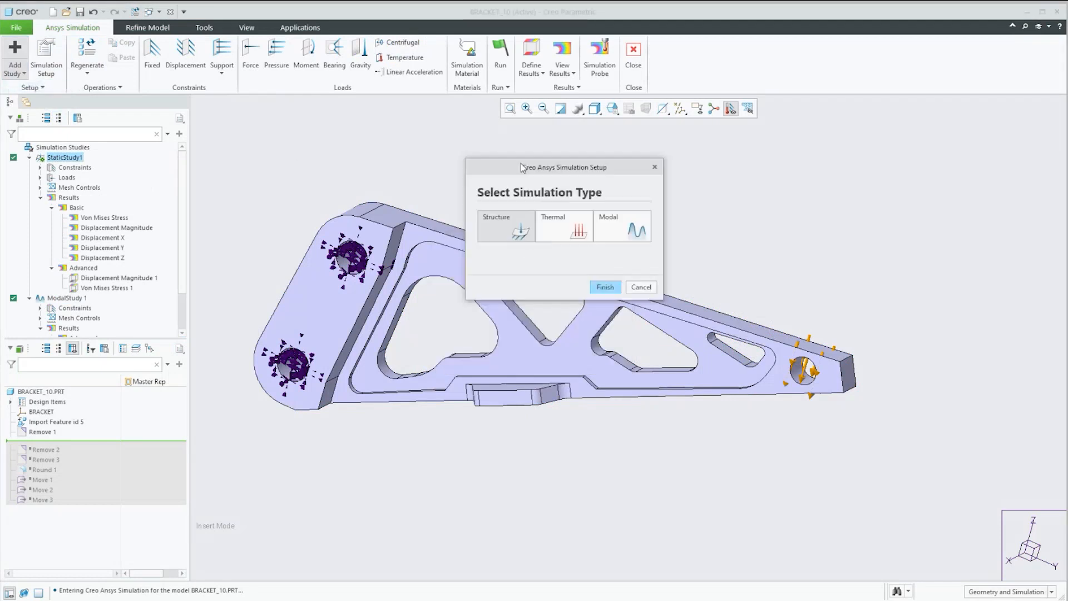
drag(522, 167, 525, 153)
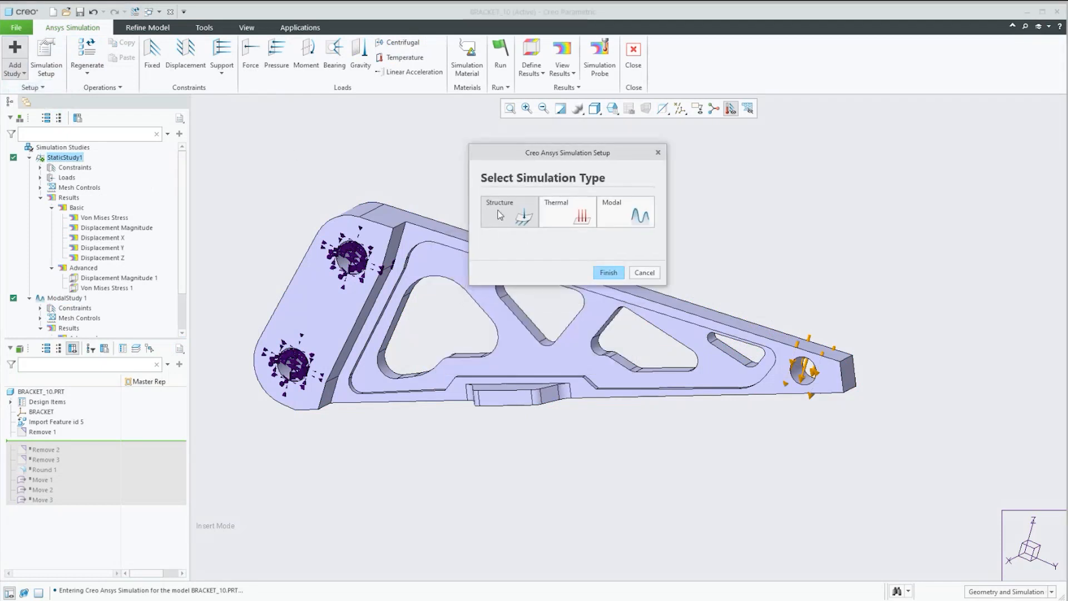
click(645, 273)
middle_drag(530, 264, 525, 258)
scroll(524, 258, up, 2)
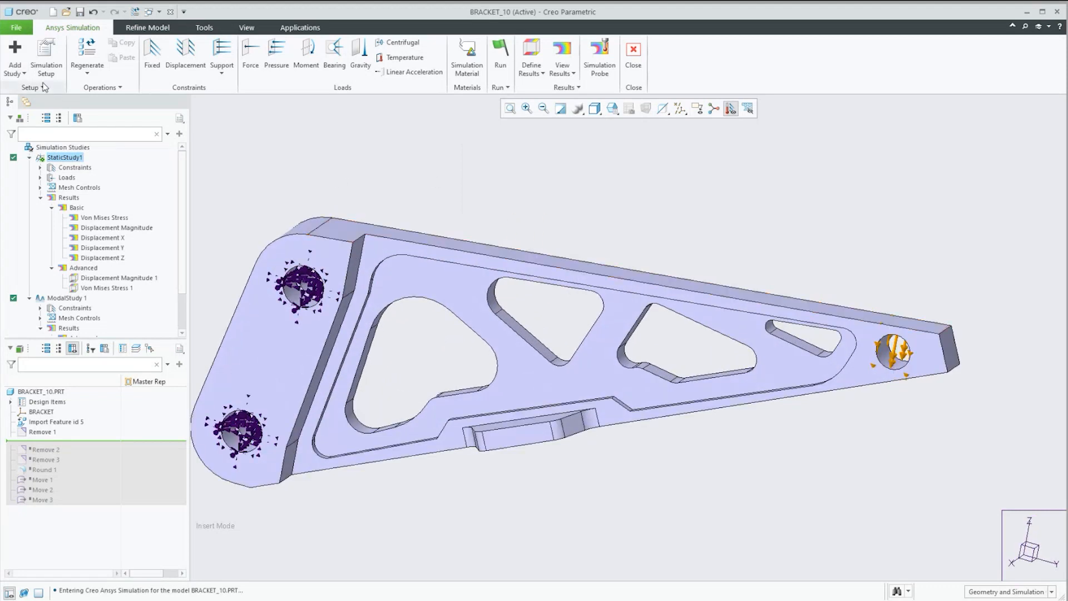
Add a new thermal simulation study for the bracket
click(14, 72)
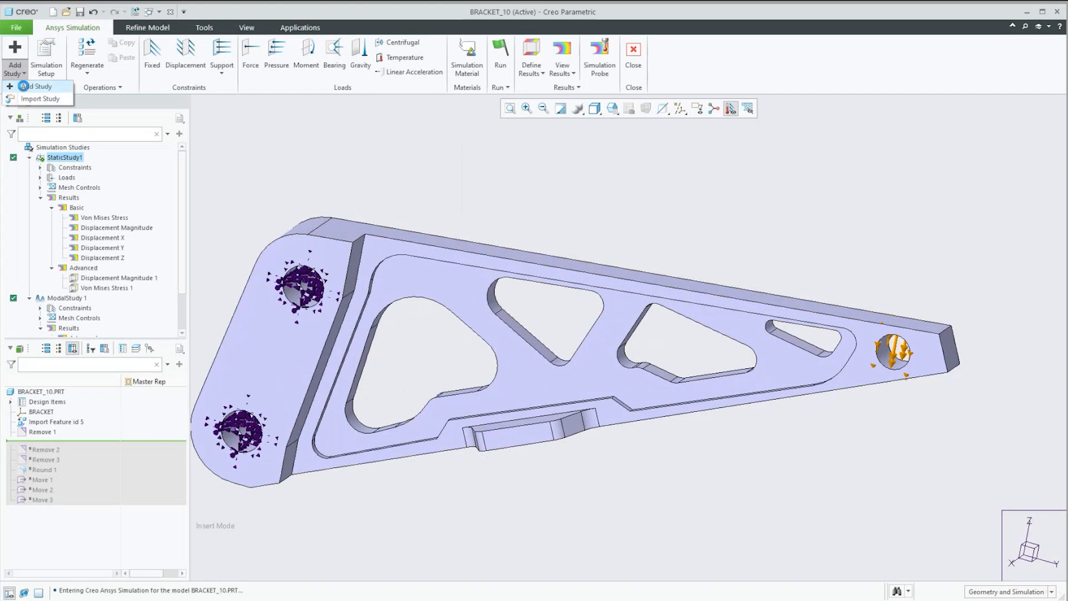
click(25, 86)
click(535, 303)
click(573, 360)
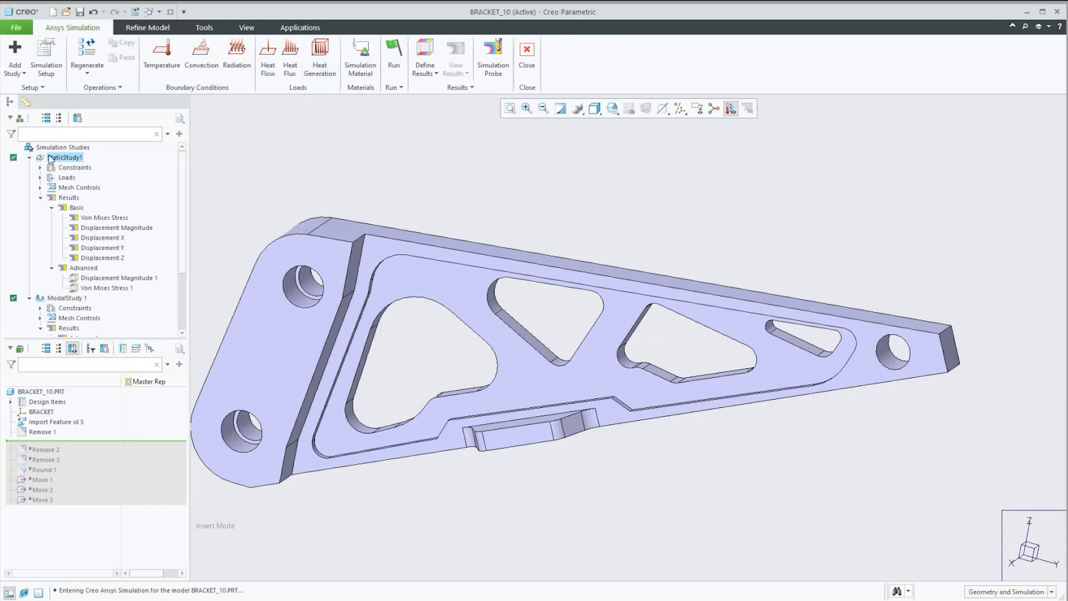
Activate ModalStudy 1 in place of the thermal study
scroll(65, 212, down, 3)
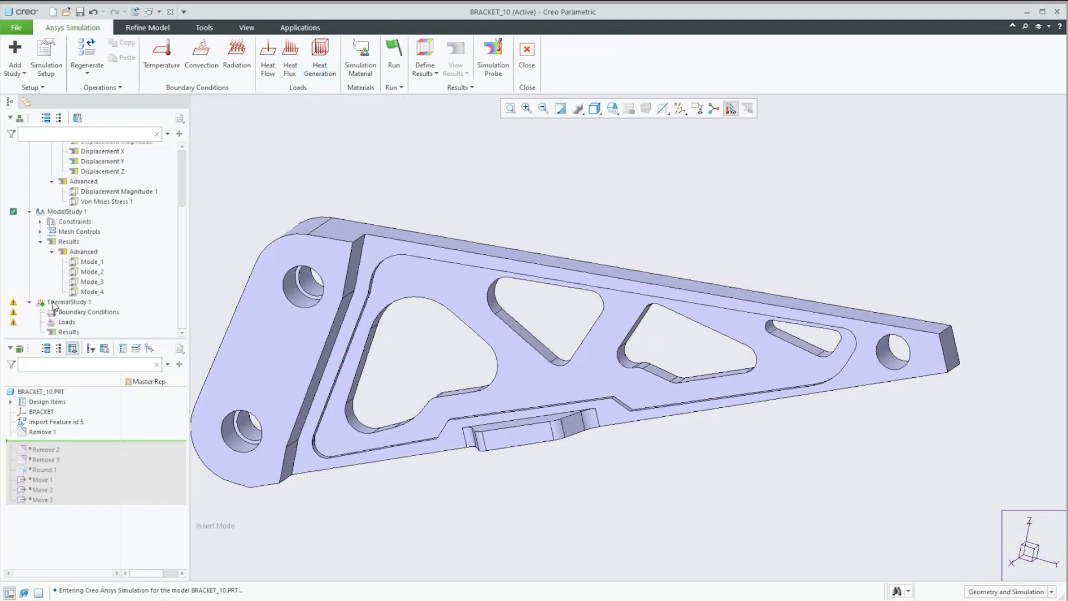
click(40, 215)
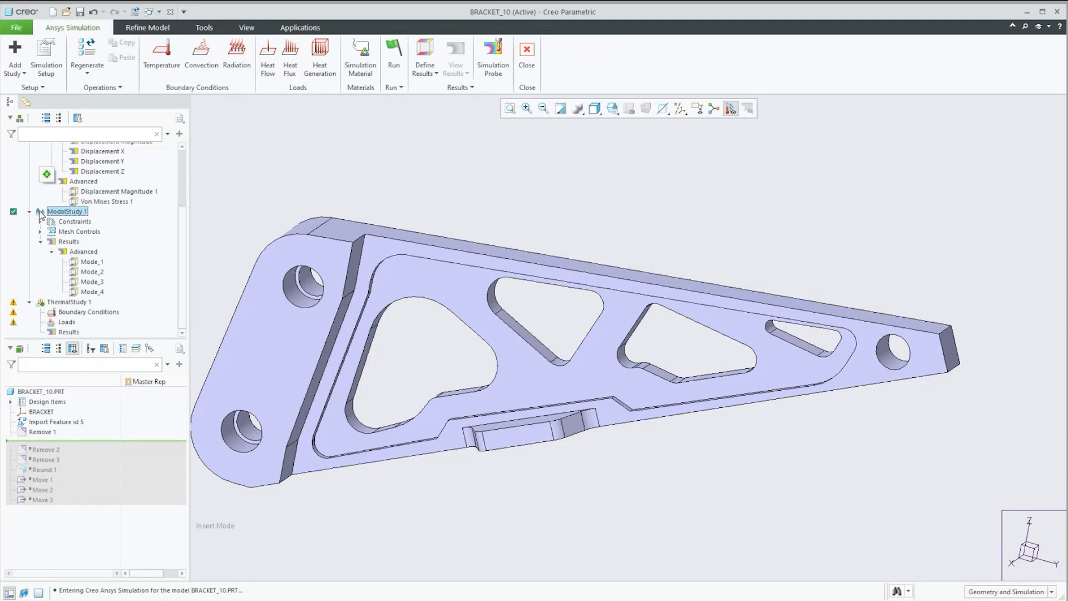
click(47, 176)
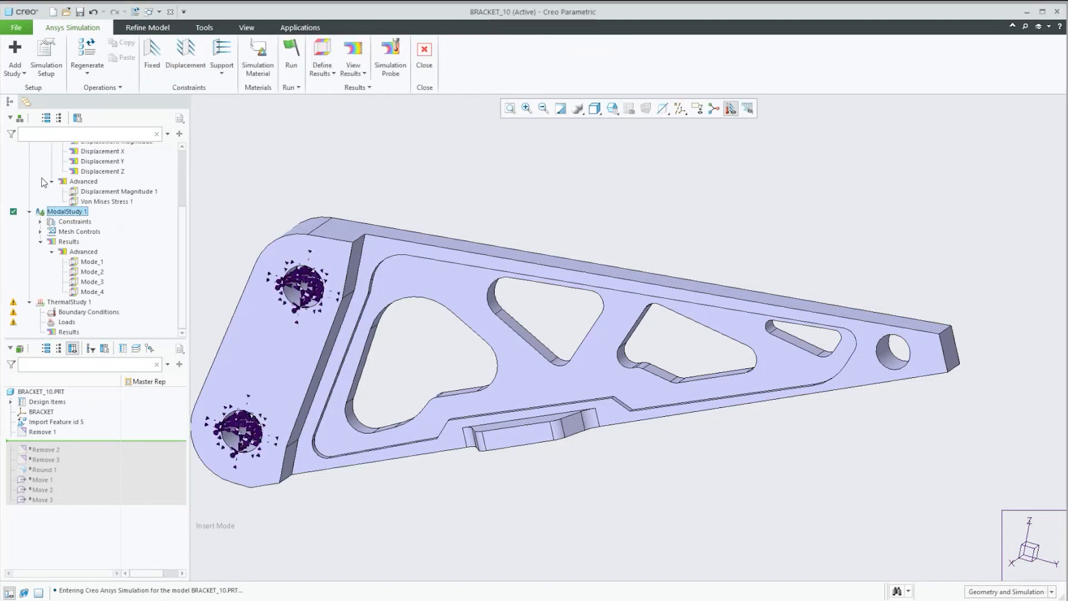
Delete ThermalStudy 1 from the simulation studies and confirm the deletion
right_click(44, 304)
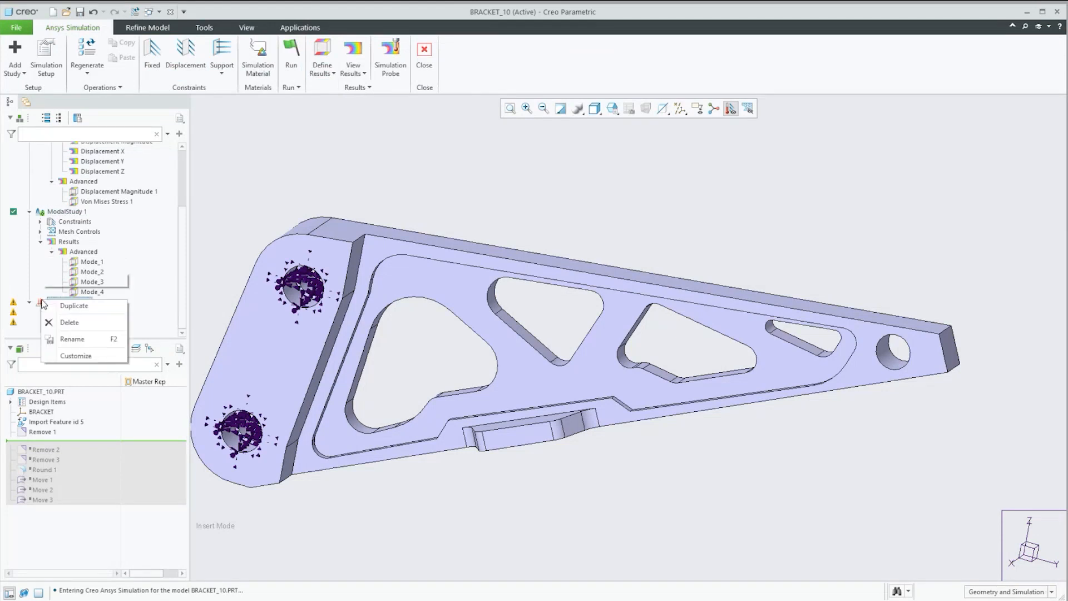
click(67, 323)
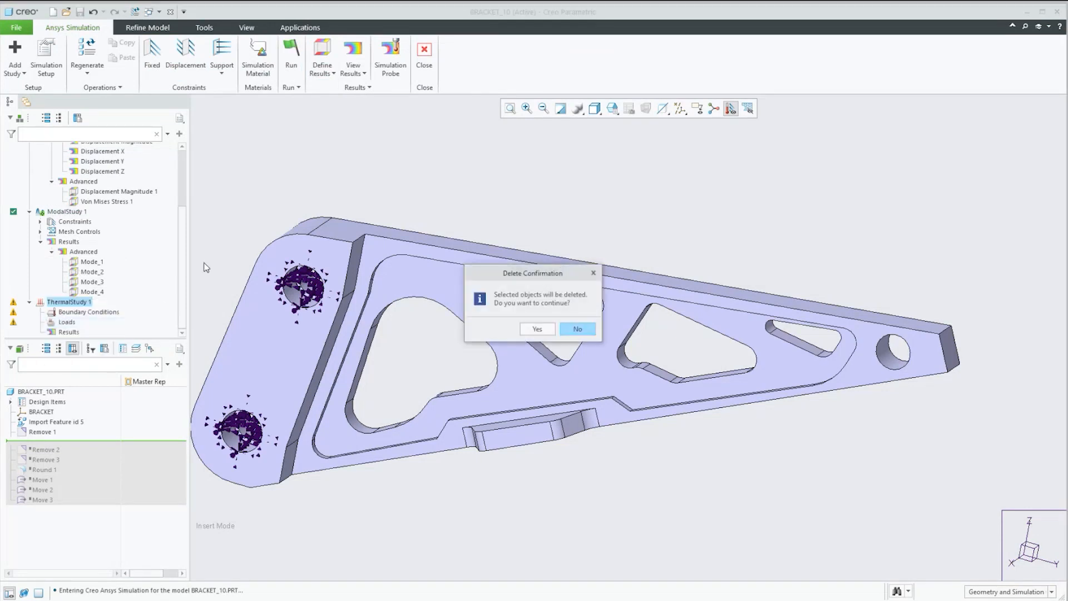
click(535, 330)
scroll(468, 284, down, 2)
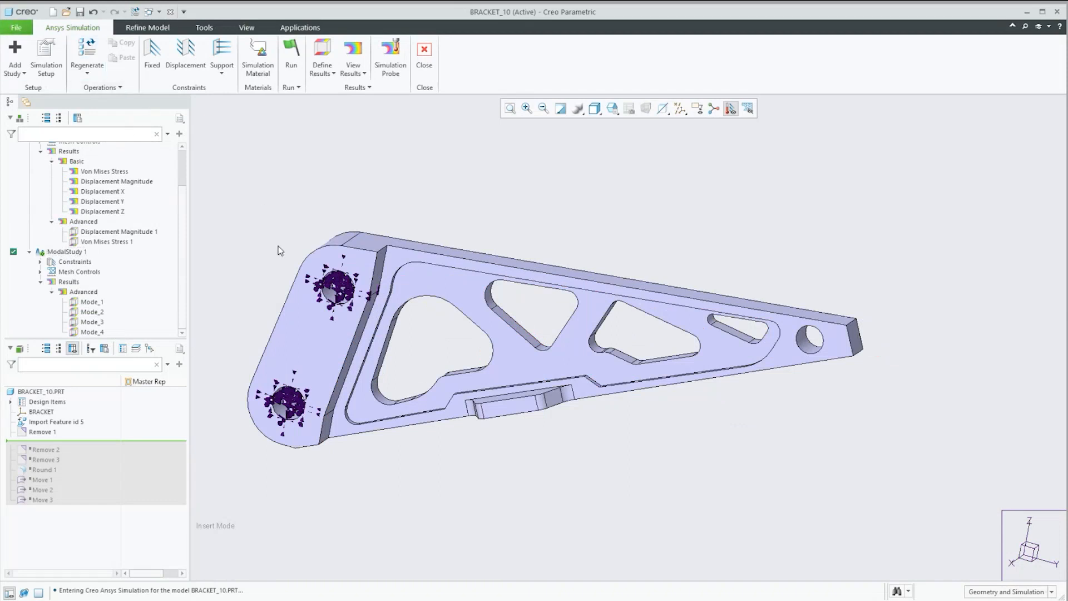
click(131, 30)
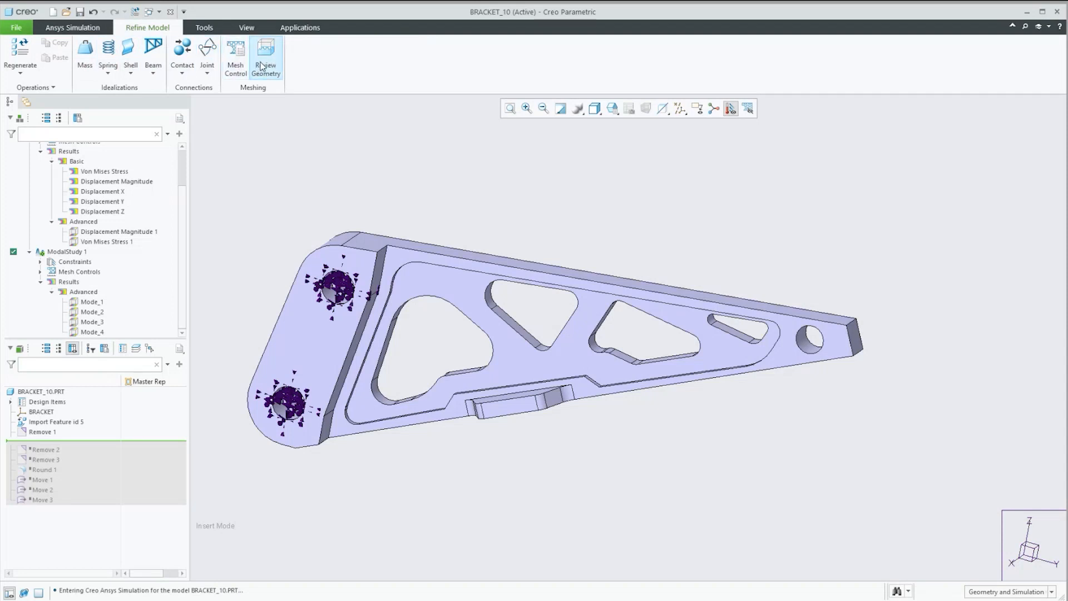
scroll(317, 241, down, 2)
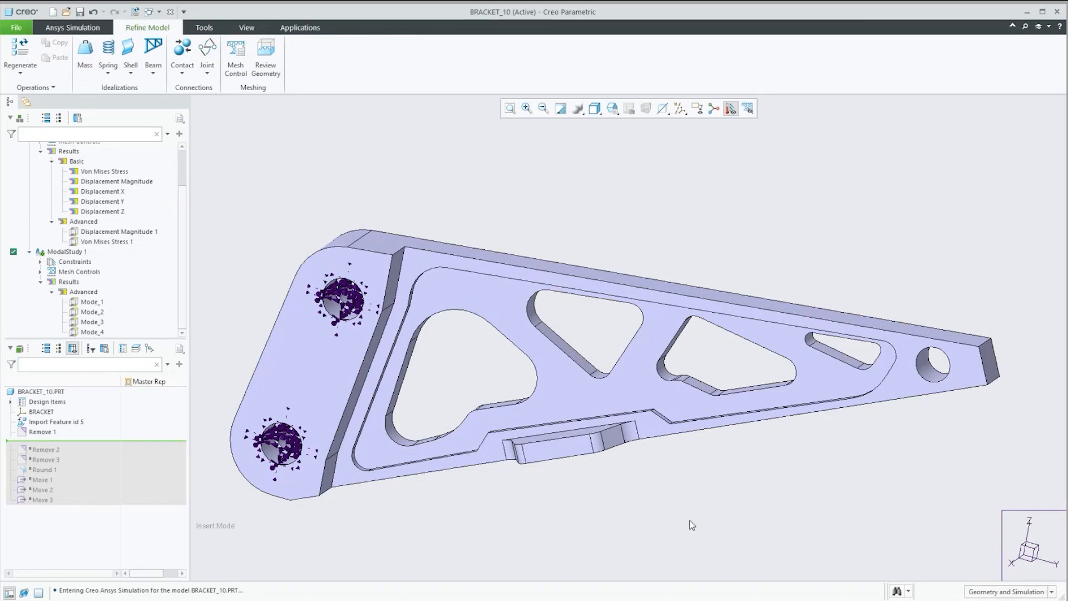
click(9, 30)
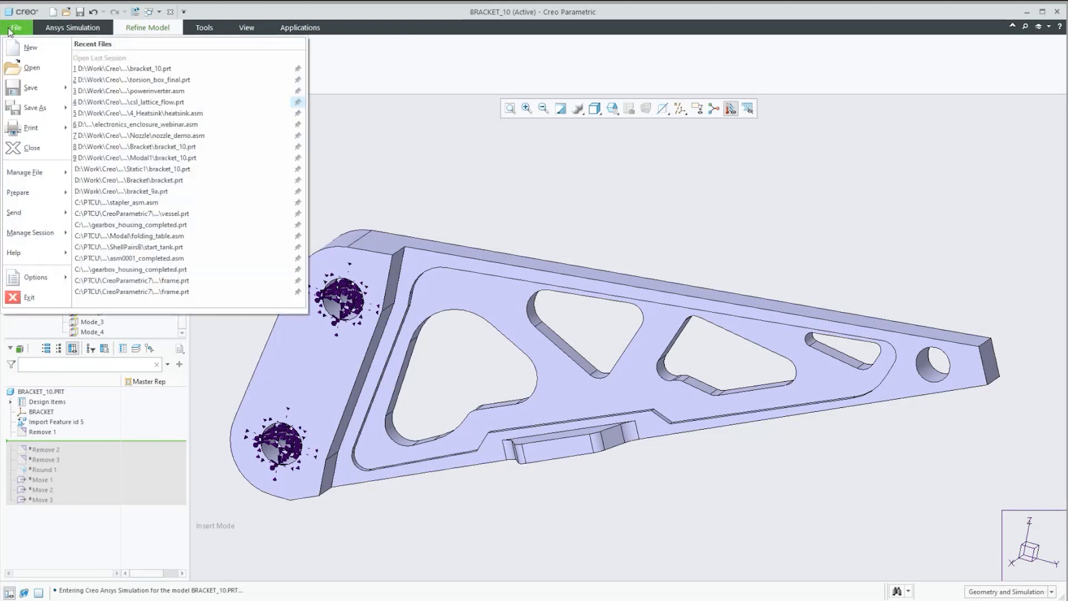
mouse_move(67, 110)
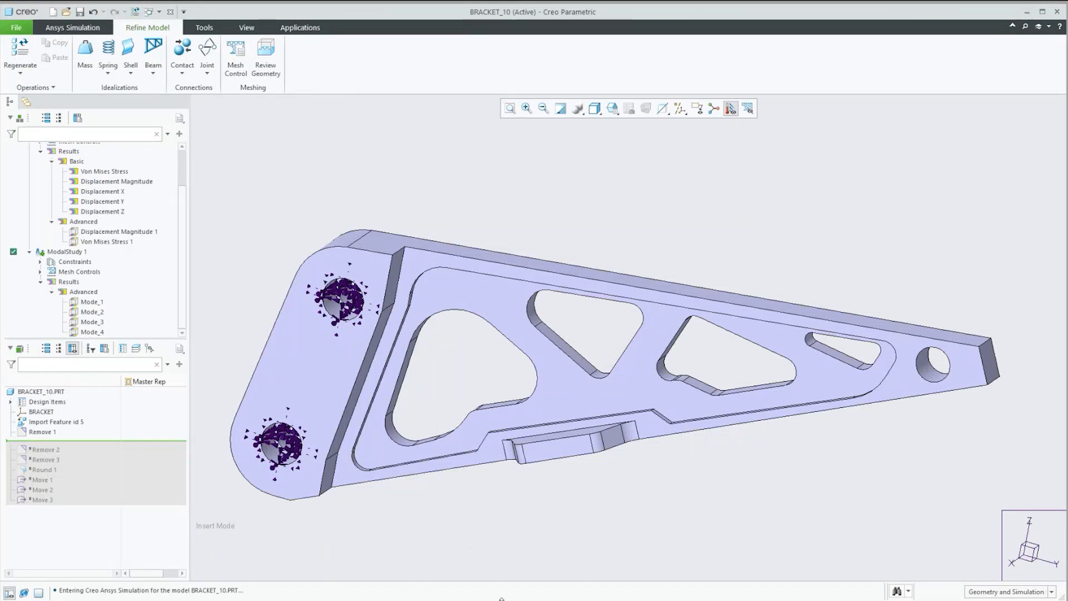
Switch to the bracket10 project in Ansys Workbench and open the Static Structural system's Results in Ansys Mechanical
key(super)
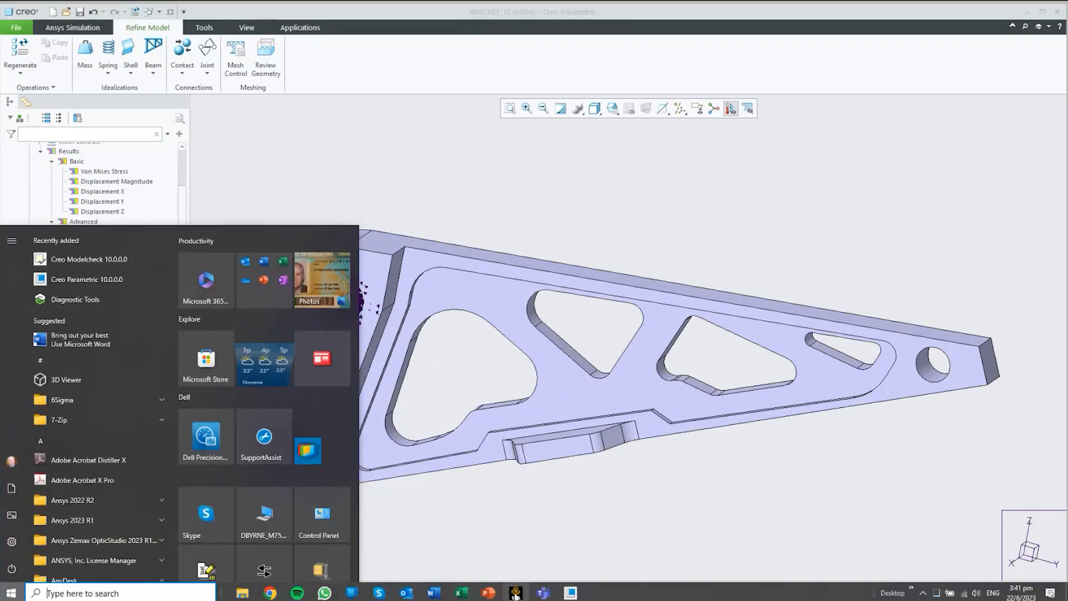
mouse_move(515, 595)
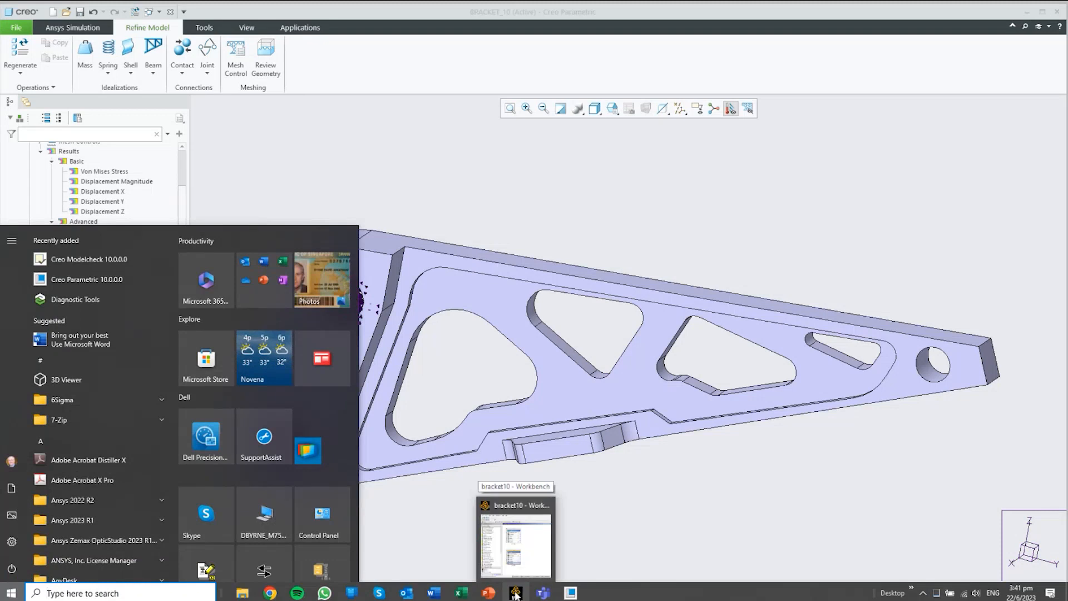
click(515, 594)
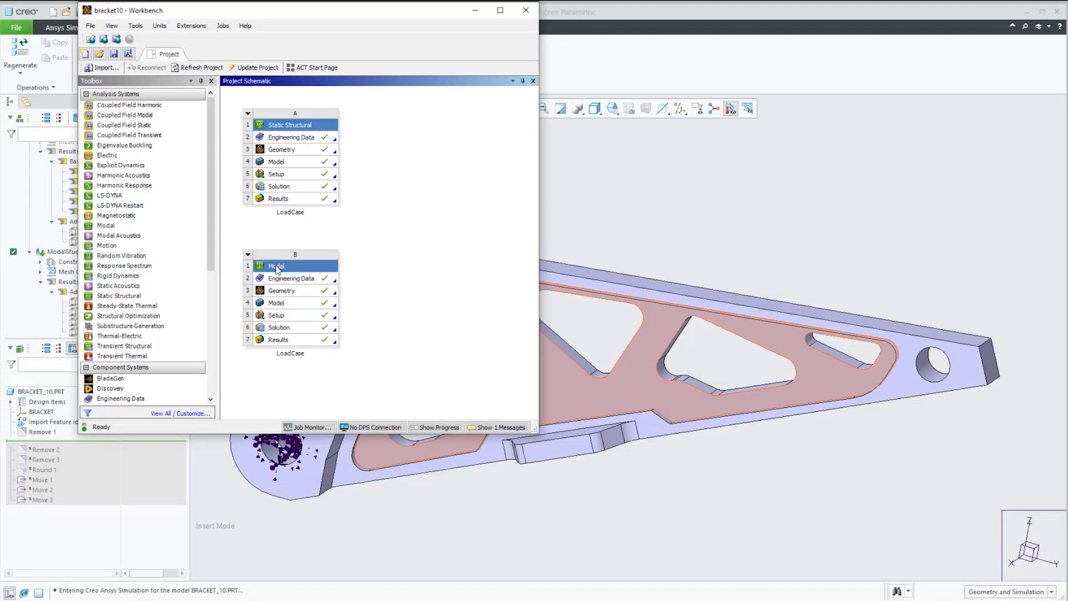
click(283, 199)
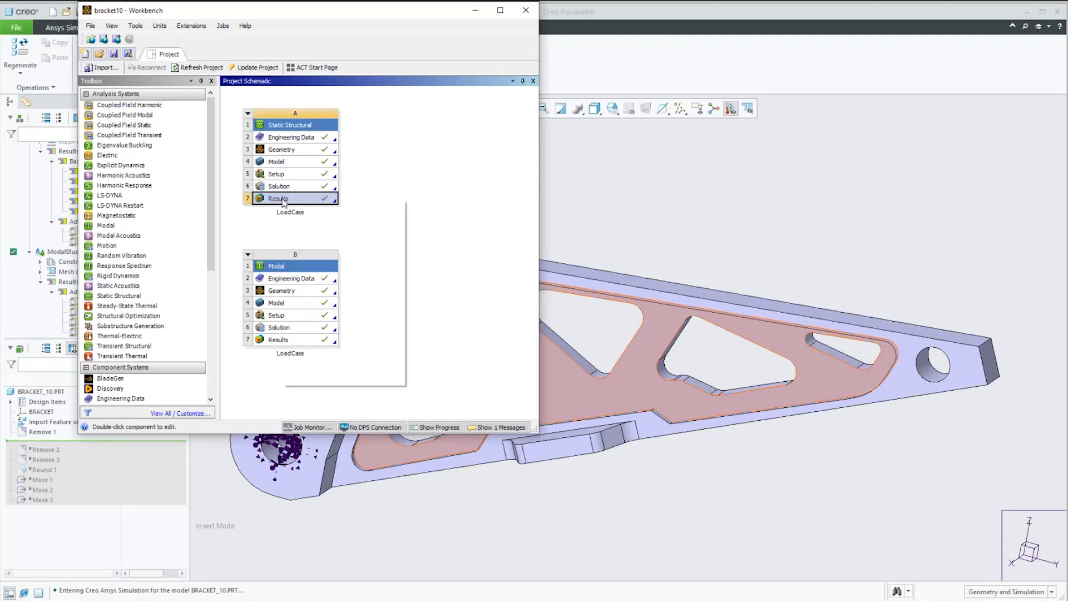
right_click(283, 202)
click(309, 206)
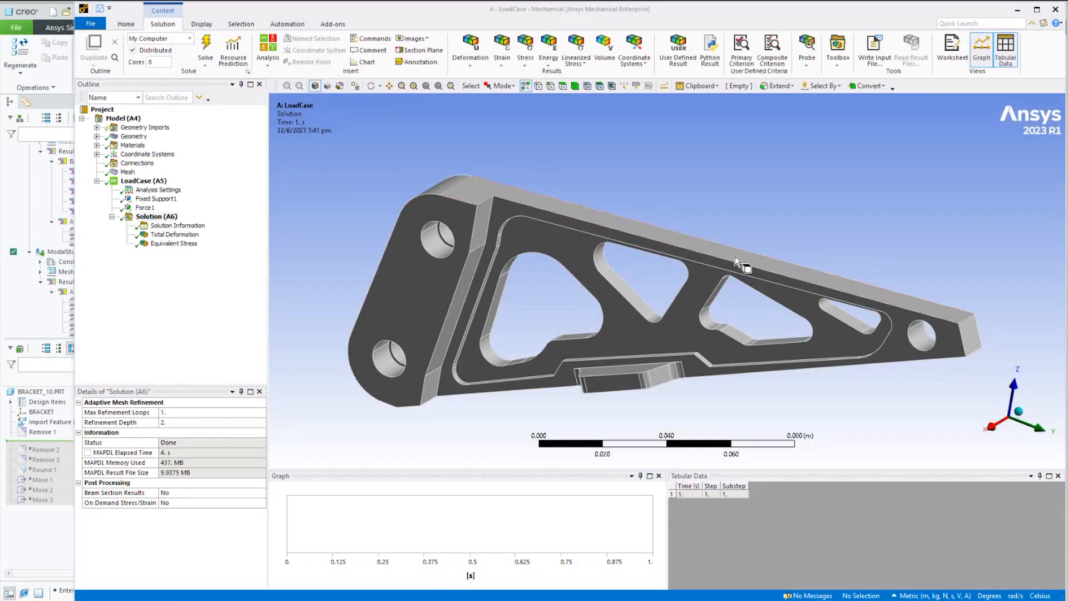
Display the Total Deformation and Equivalent Stress results of LoadCase and examine the stress distribution across the bracket
click(158, 235)
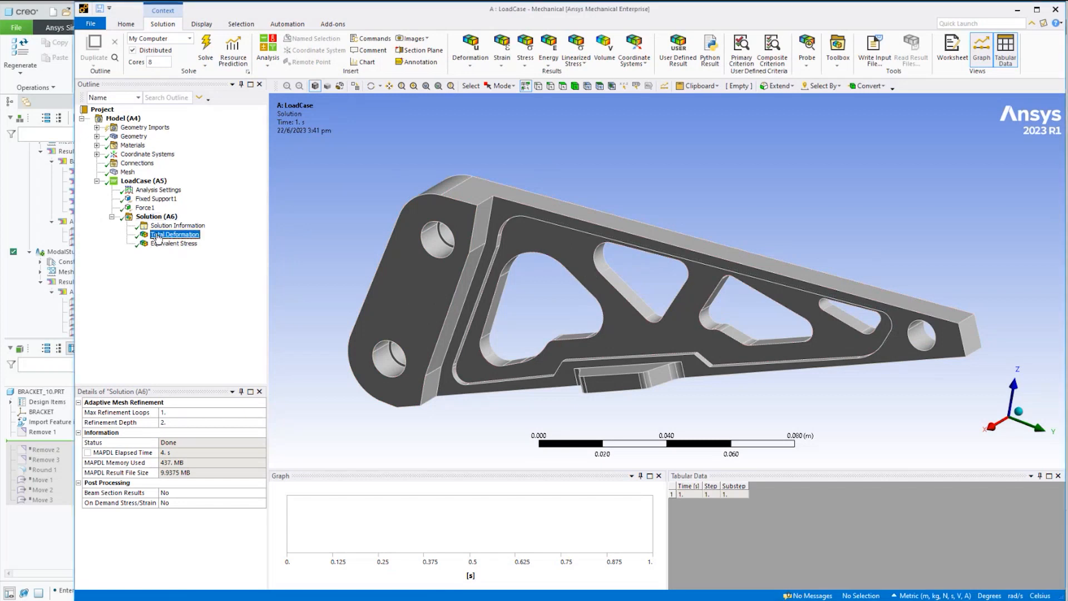
click(152, 244)
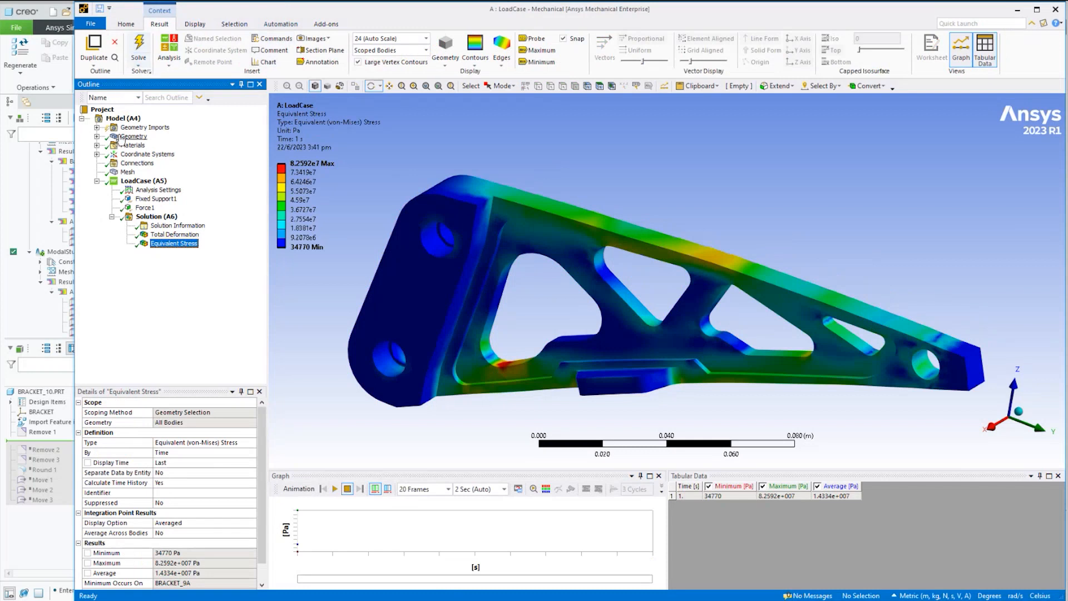
drag(488, 299, 547, 299)
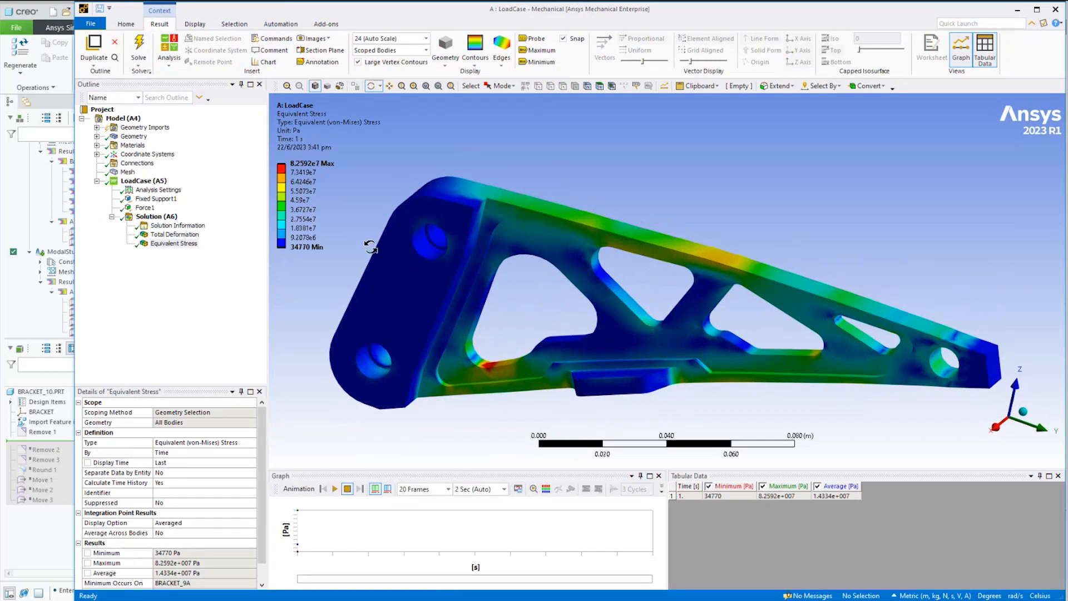
scroll(371, 247, up, 1)
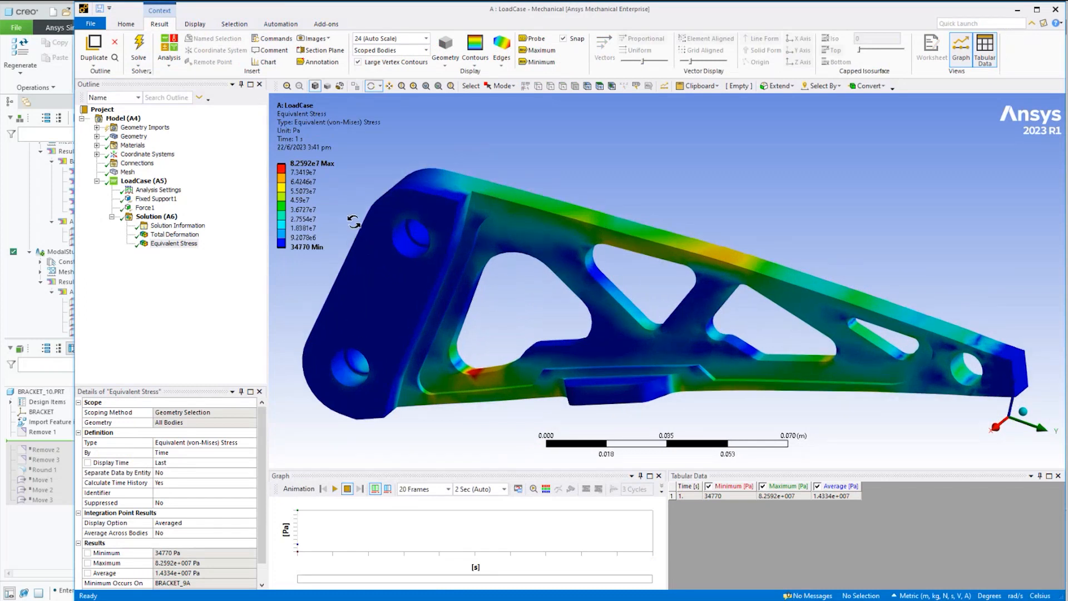
scroll(353, 222, down, 1)
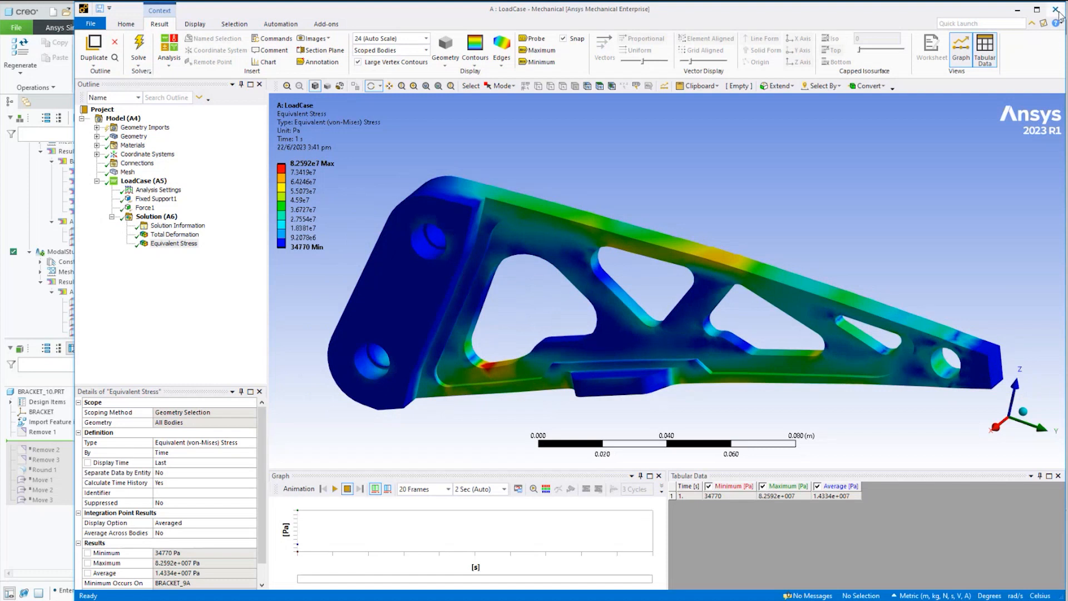
Compare the Total Deformation plot with the Equivalent Stress plot, and close Ansys Mechanical
click(161, 234)
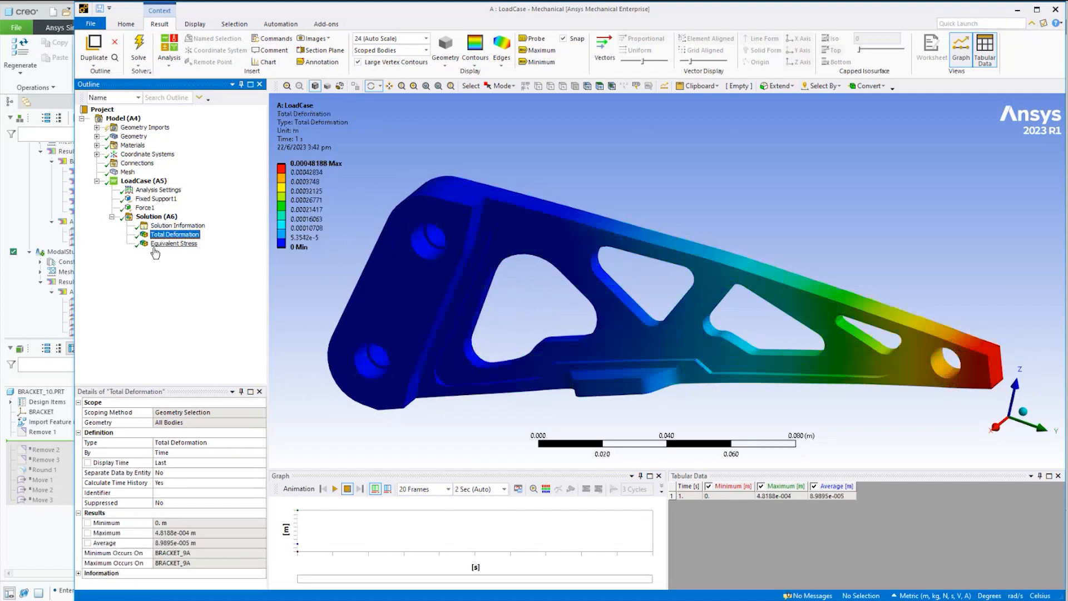
click(161, 243)
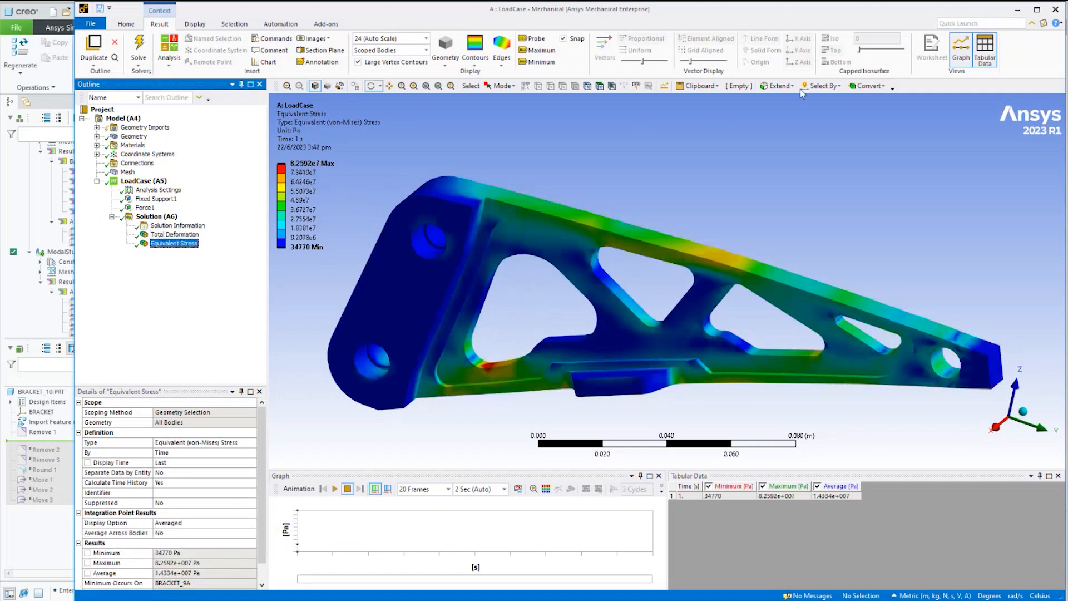
click(1055, 10)
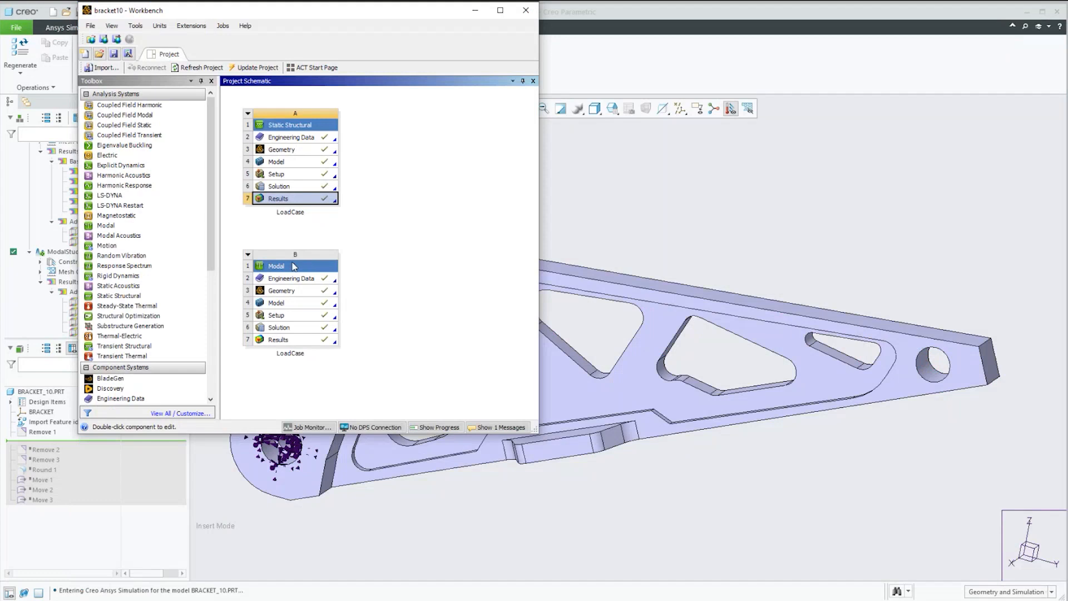
Open the Results of the Modal system in Ansys Mechanical
click(296, 268)
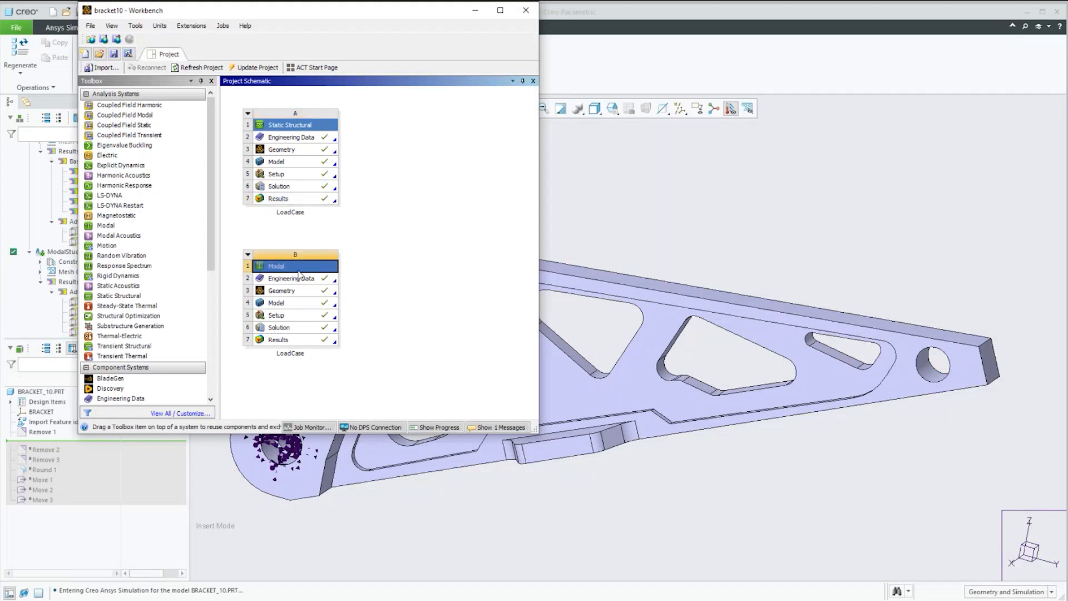
right_click(295, 267)
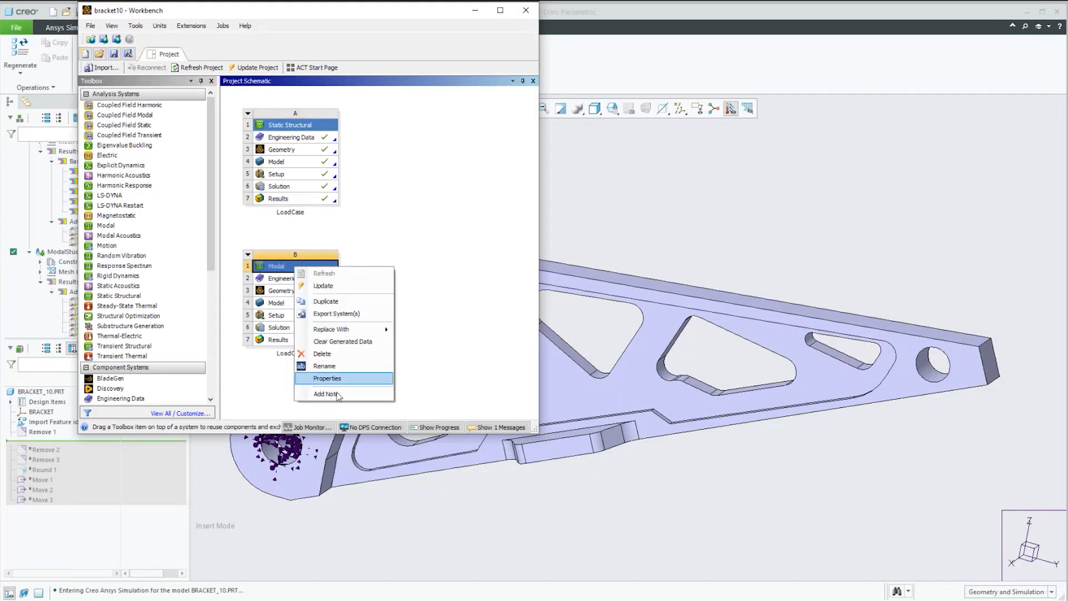
click(278, 340)
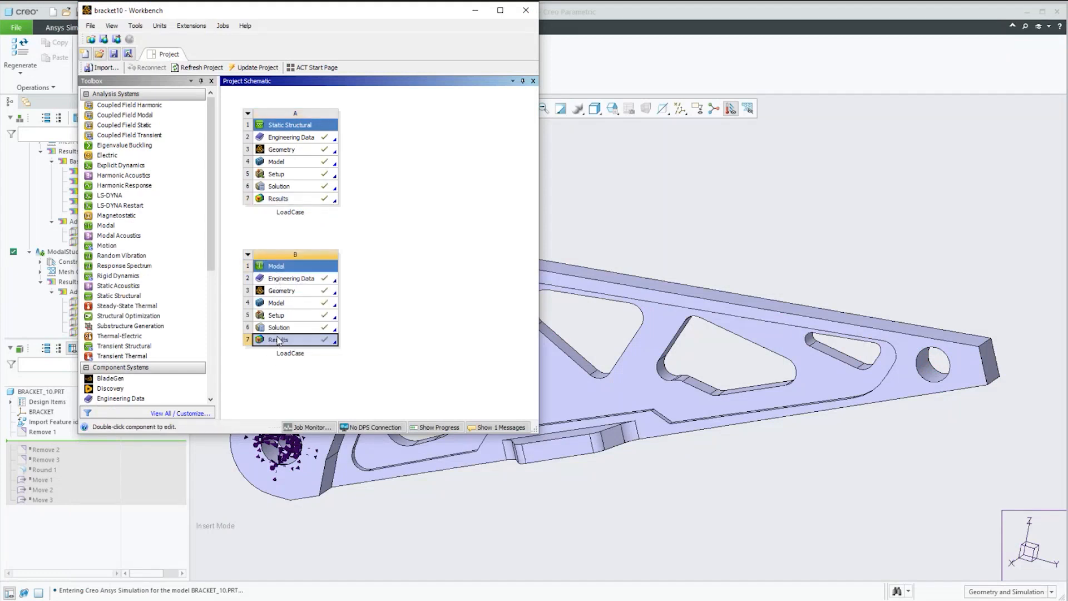
right_click(278, 342)
click(298, 350)
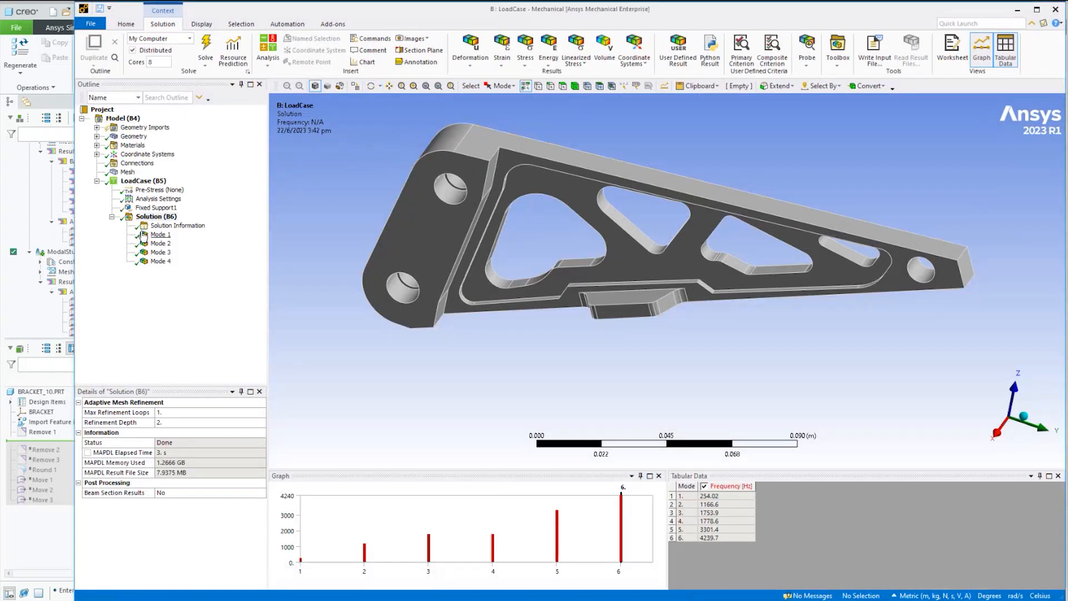
Display the Mode 1 result, animate its deformation, and examine the modal frequencies in the tabular data
click(144, 235)
drag(595, 259, 554, 267)
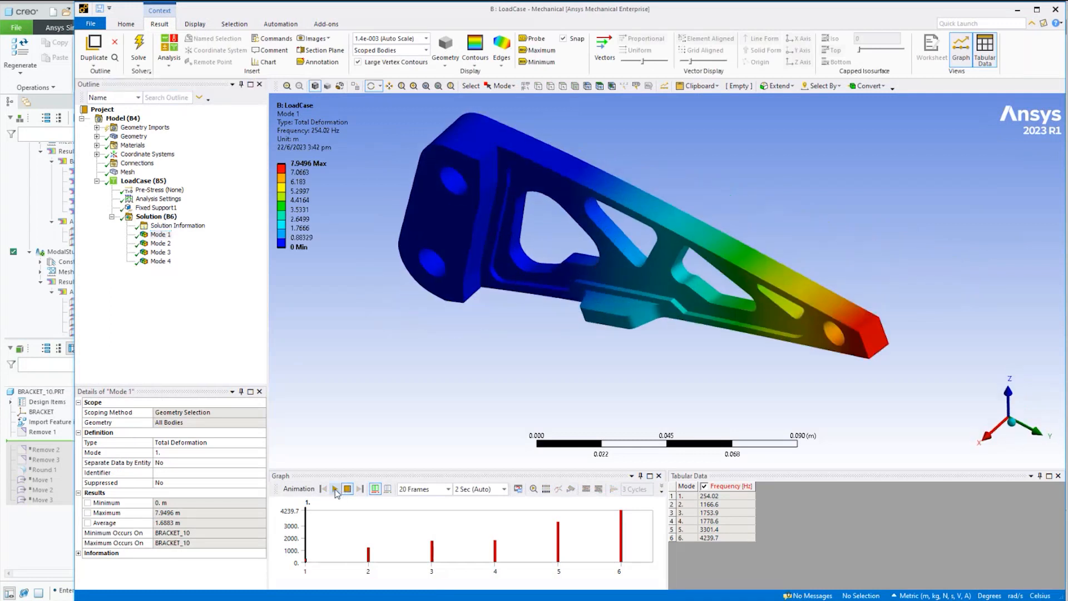
click(336, 490)
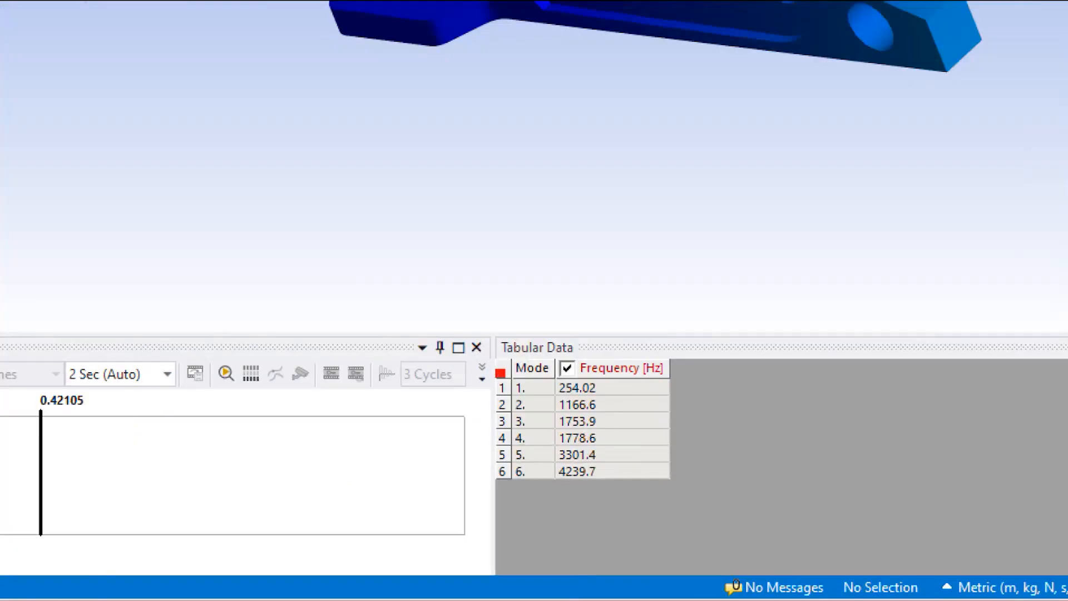
drag(500, 373, 676, 479)
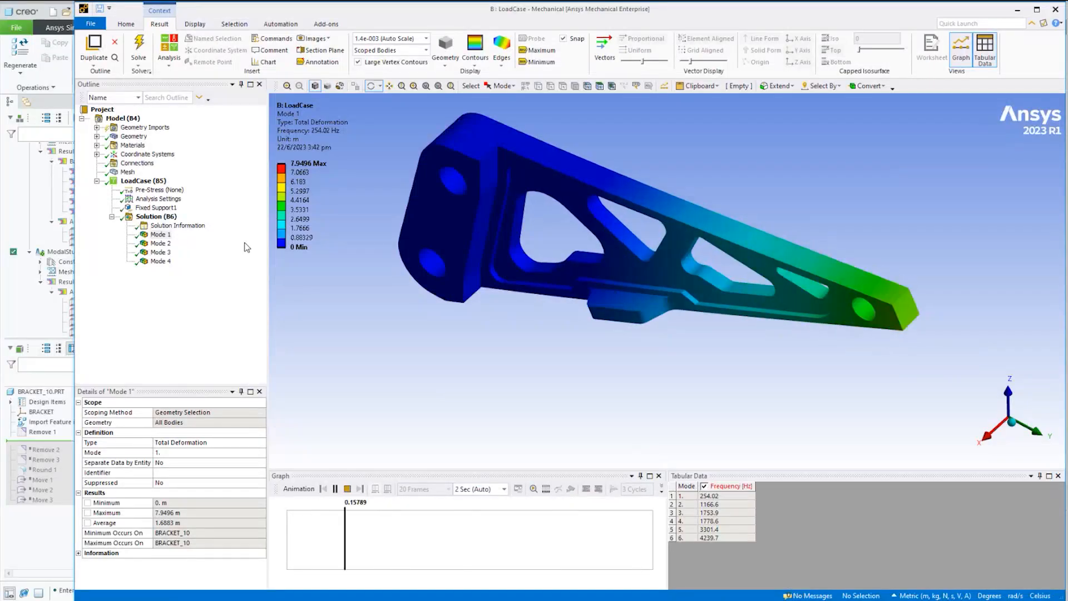
Display the Mode 2, Mode 3 and Mode 4 results in turn and animate the Mode 4 deformation
click(160, 243)
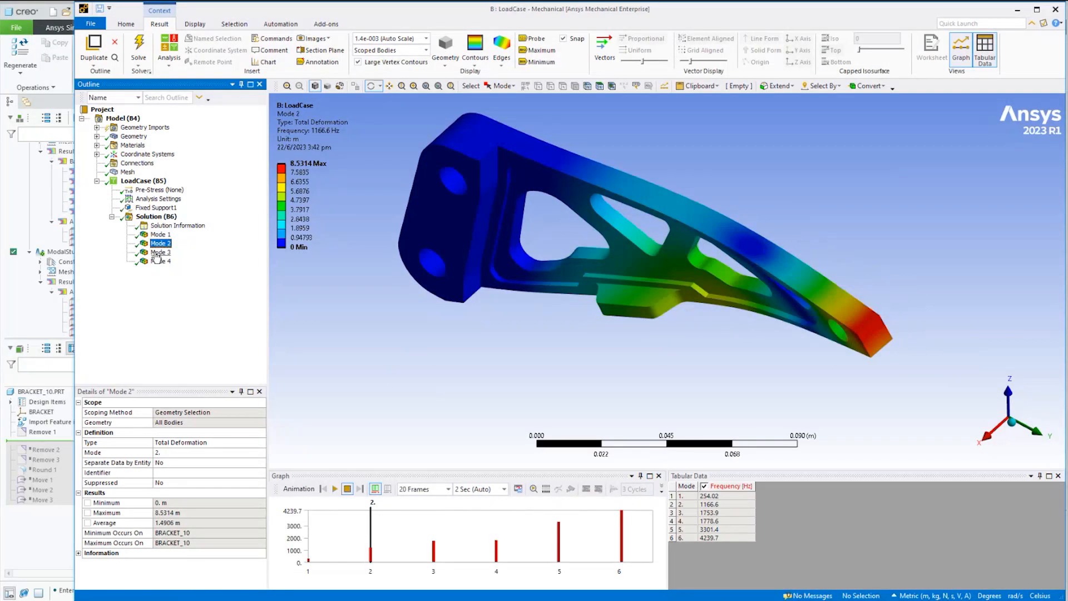
click(159, 252)
click(160, 261)
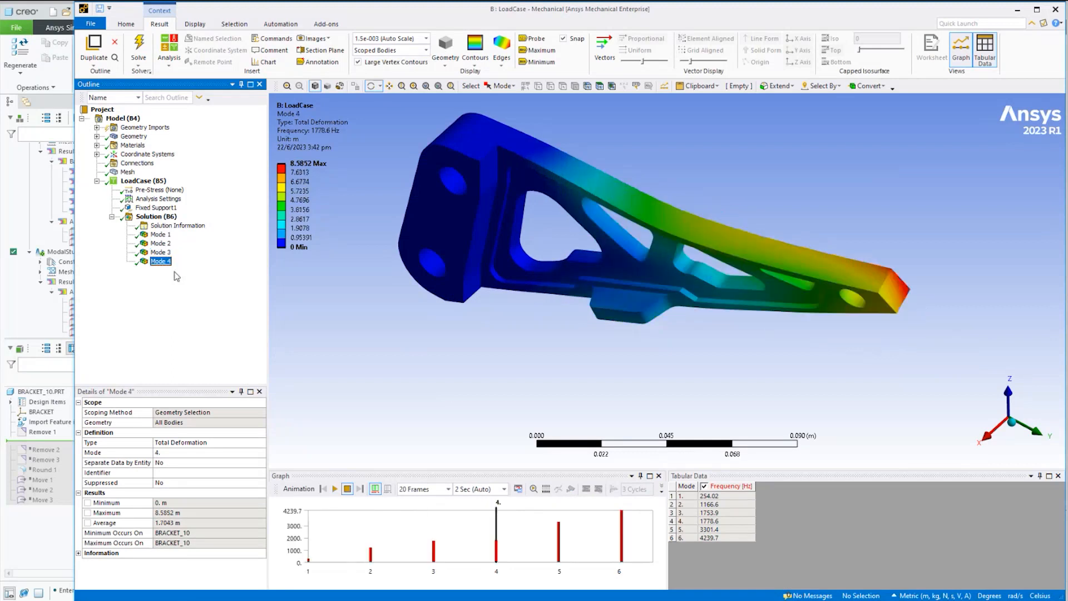
click(334, 488)
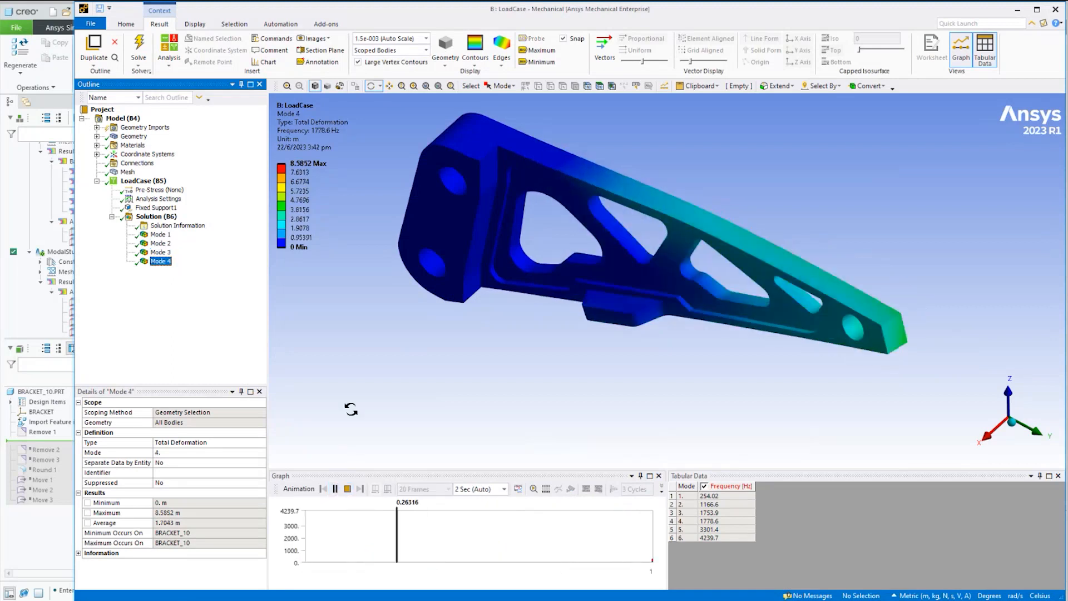
Read the modal frequencies and participation factors in the Solution Information output, return to Mode 1, and close Ansys Mechanical
click(159, 234)
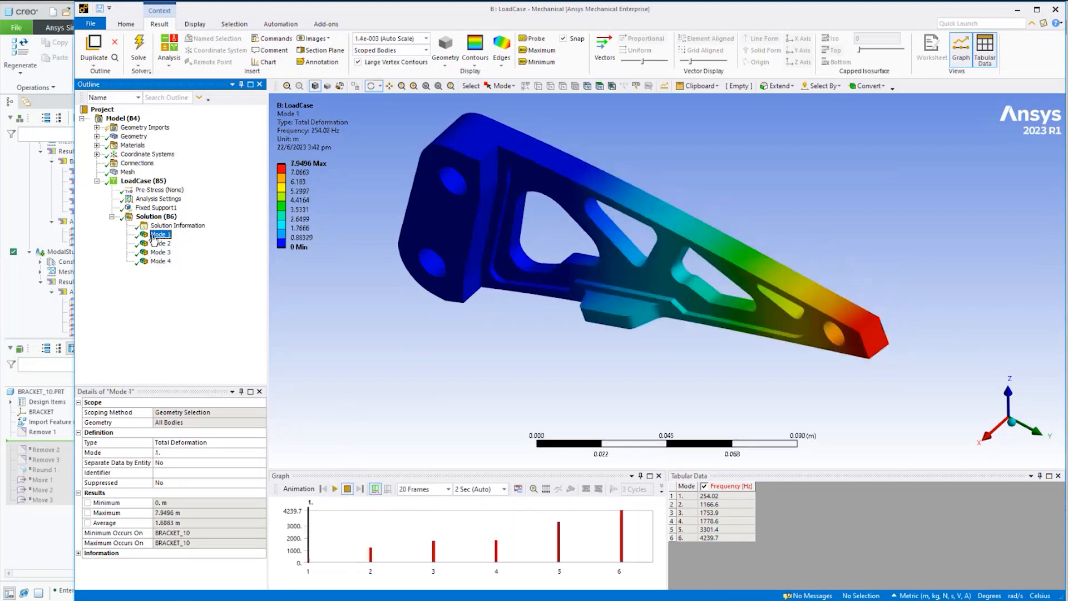
click(161, 225)
scroll(445, 372, down, 10)
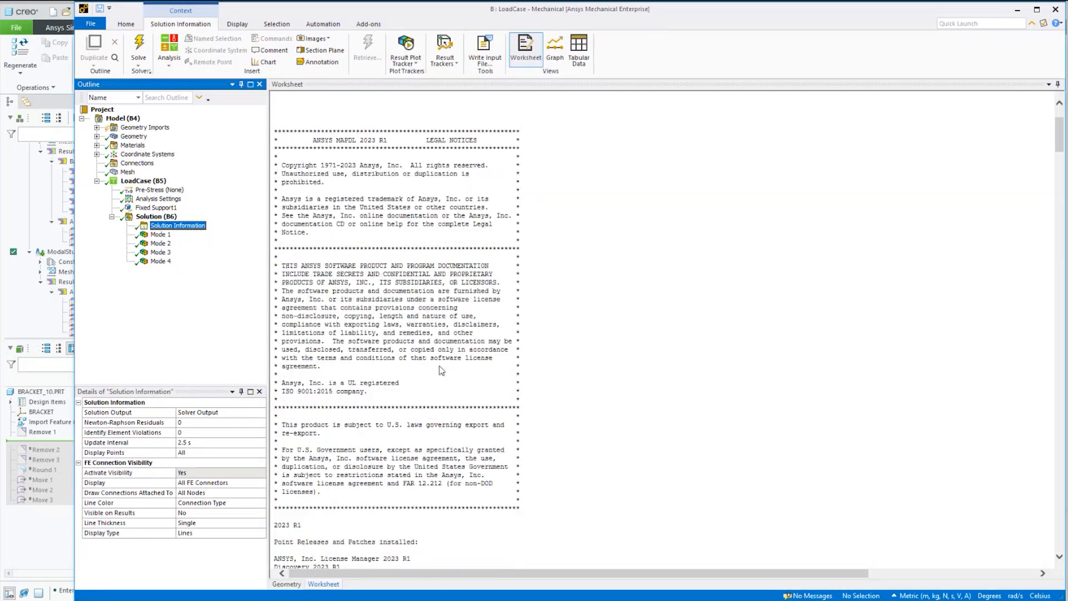
scroll(445, 373, down, 20)
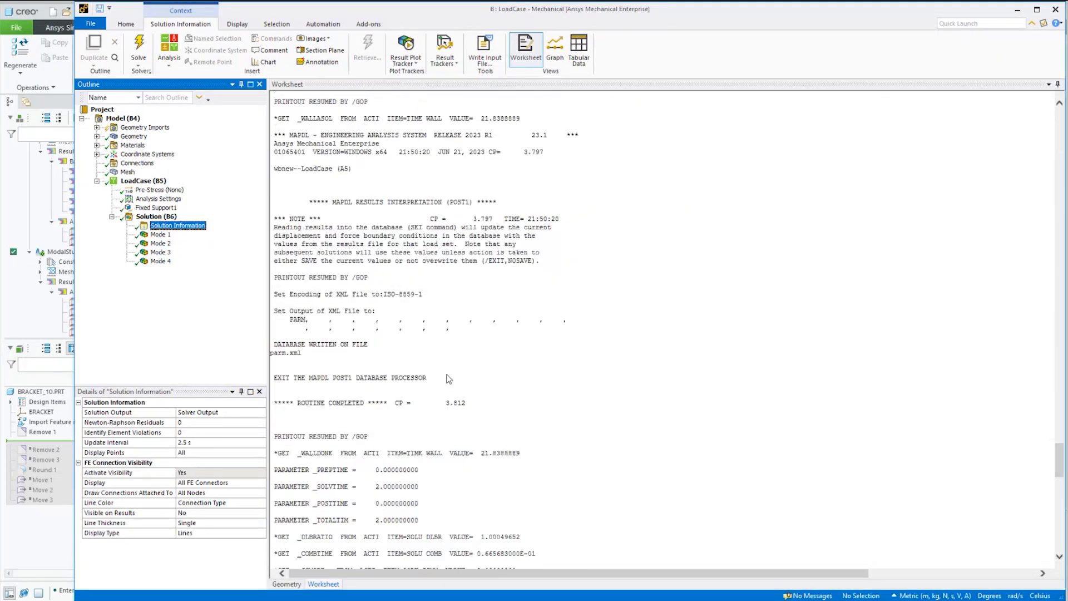
scroll(445, 378, up, 20)
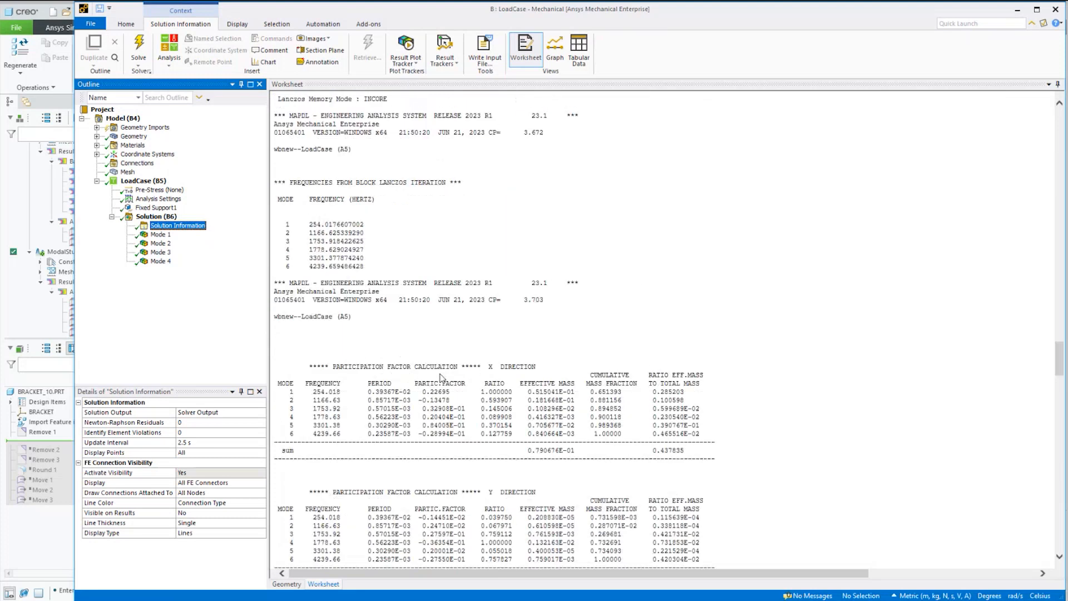
click(158, 234)
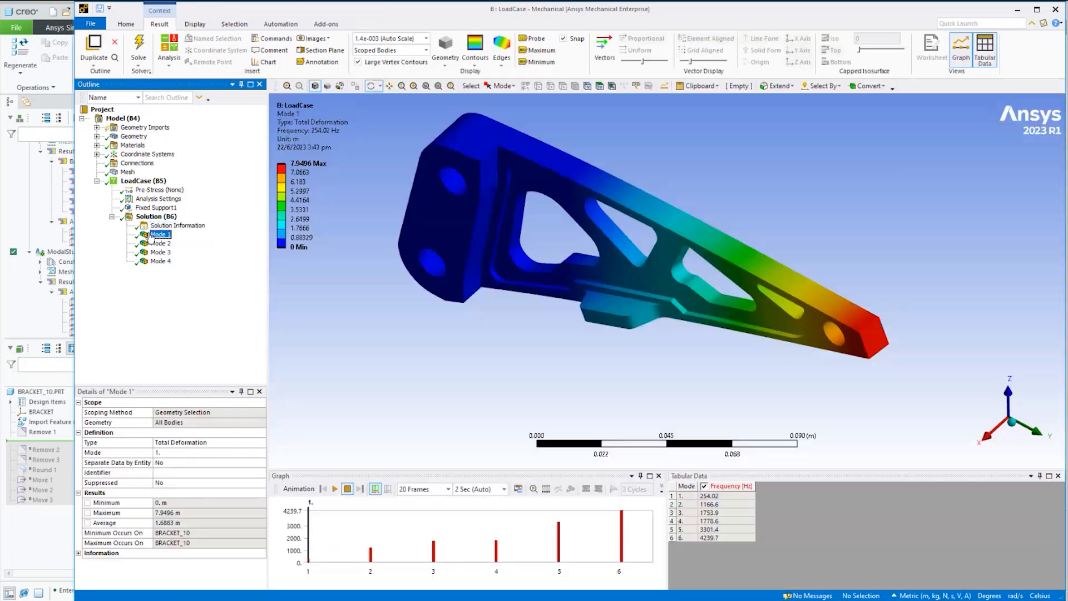
click(1055, 10)
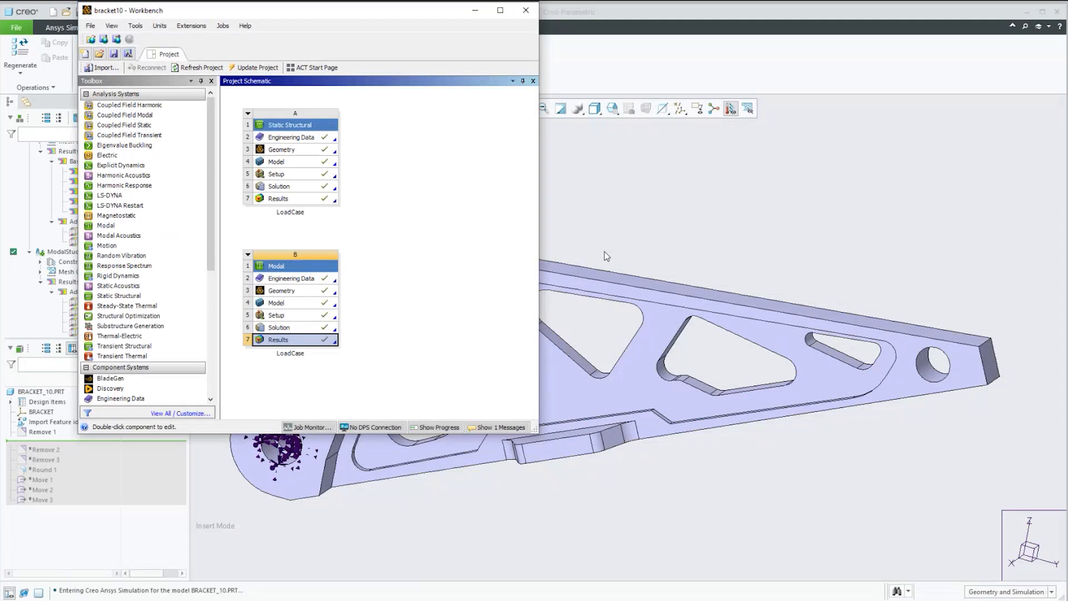
Switch back to Creo Parametric and review the save options for simulation data and ANSYS Mechanical format export
click(476, 11)
click(11, 26)
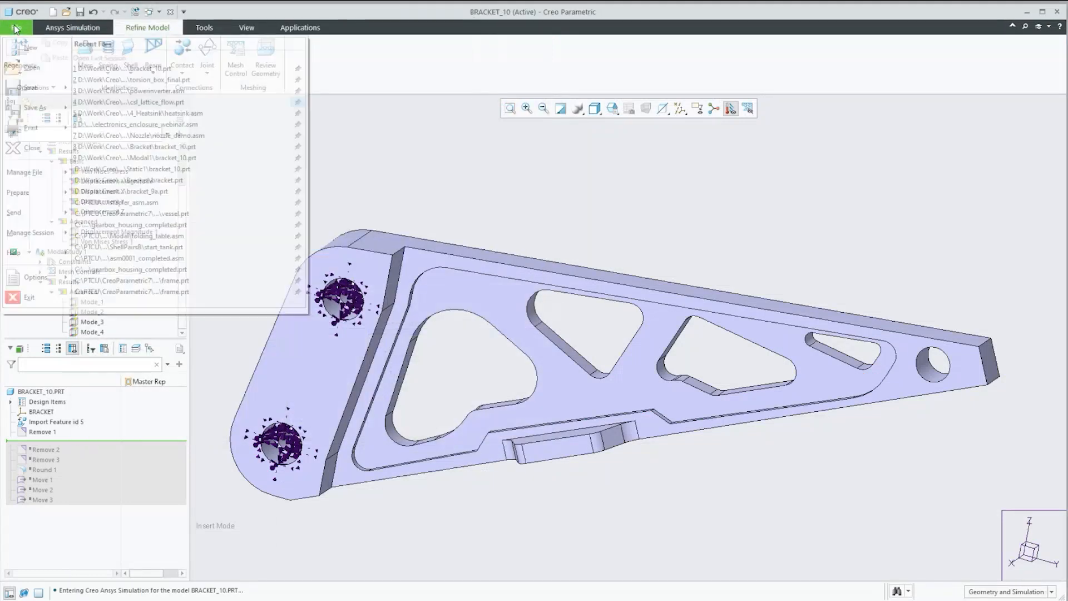
mouse_move(67, 114)
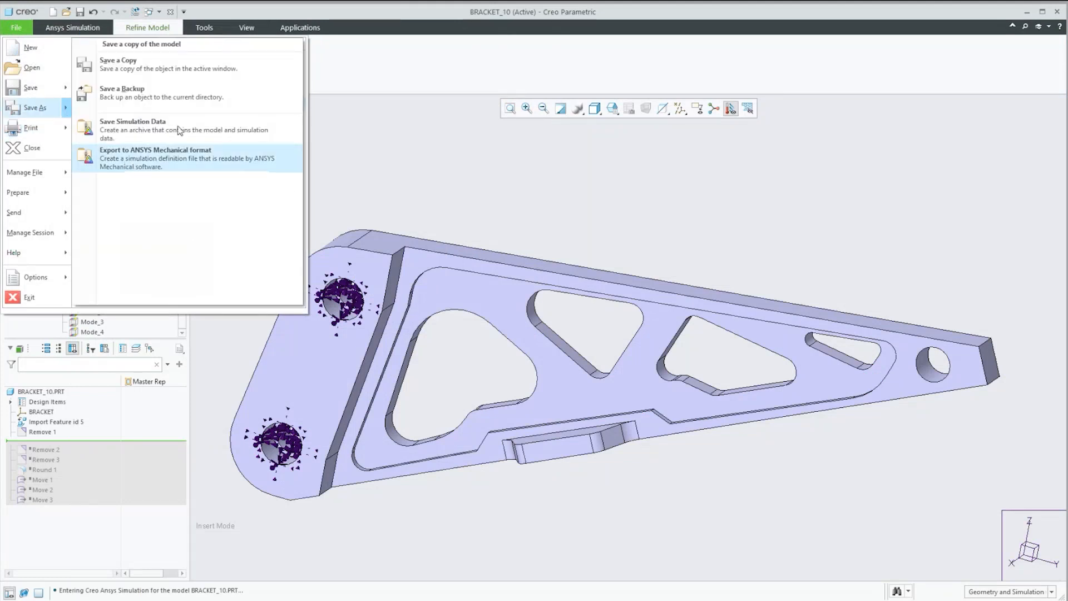
click(391, 182)
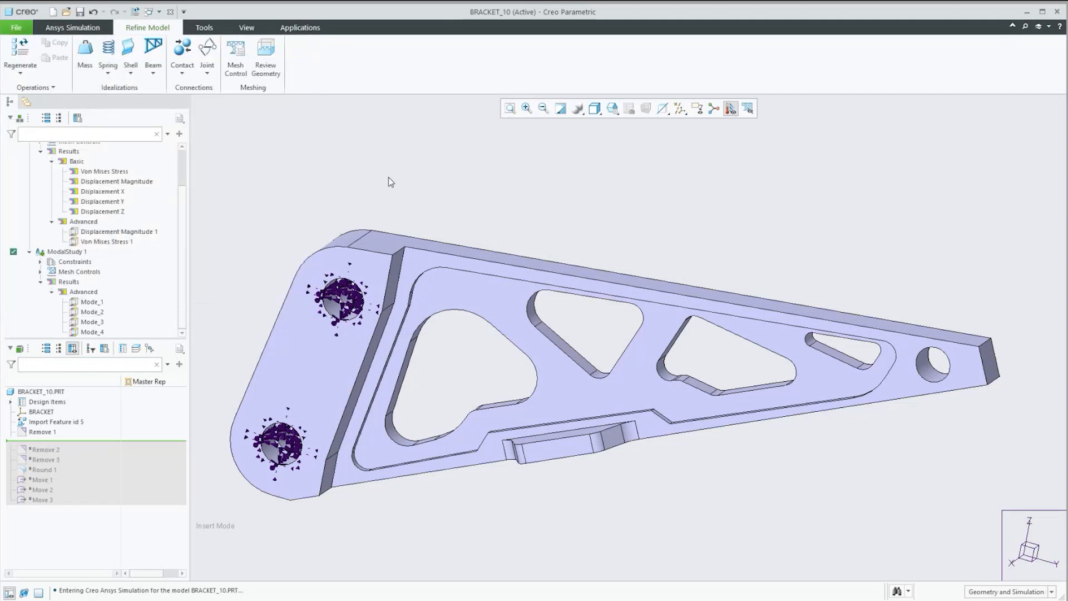
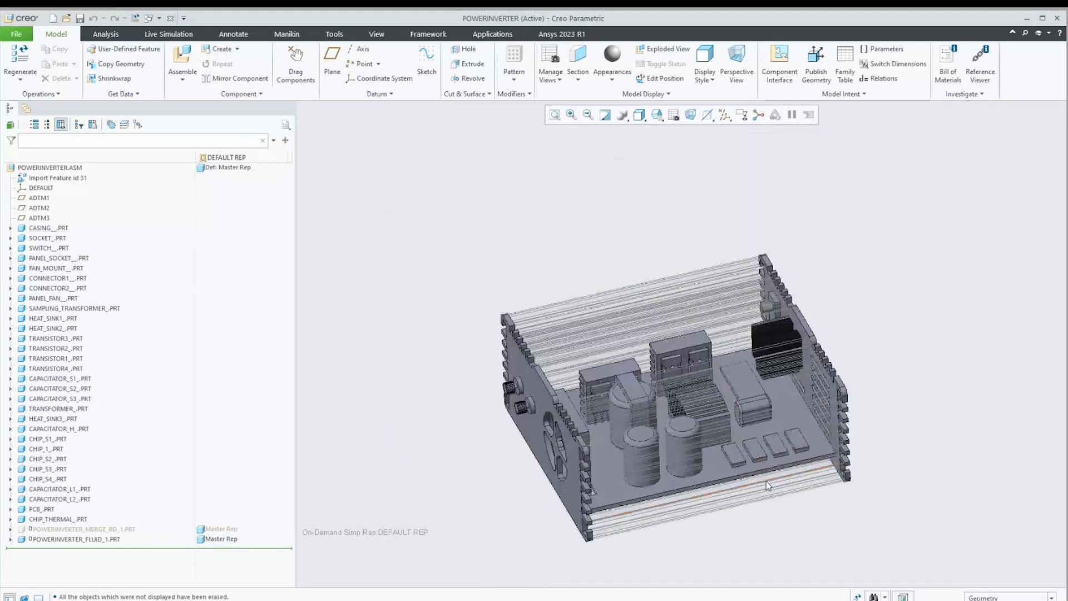
Start Flow Analysis for the POWERINVERTER assembly and open its existing analysis project
middle_drag(682, 456, 706, 458)
scroll(705, 457, up, 2)
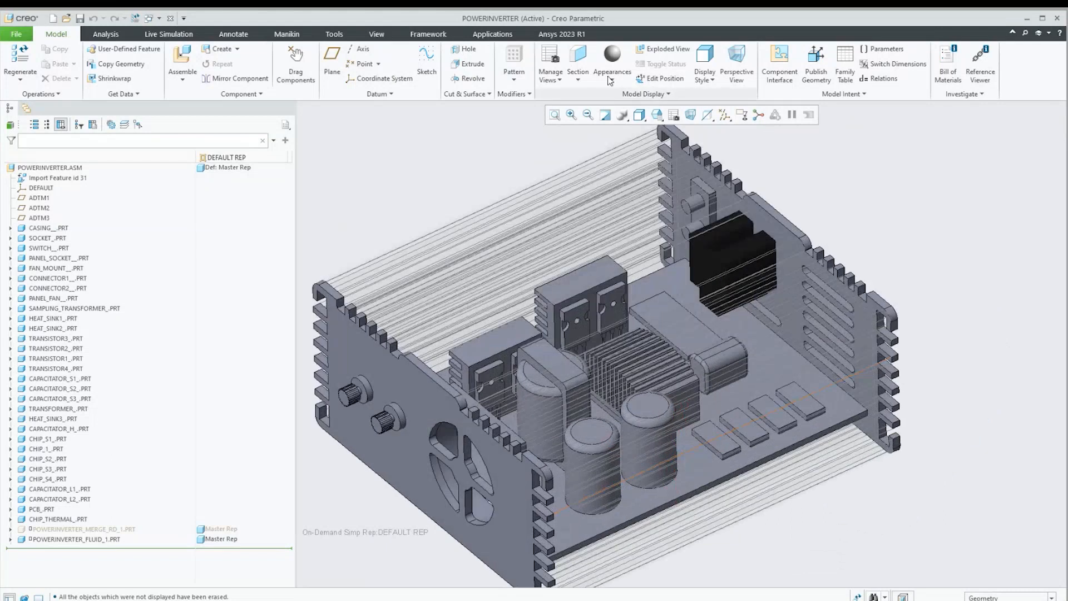
click(493, 34)
click(379, 62)
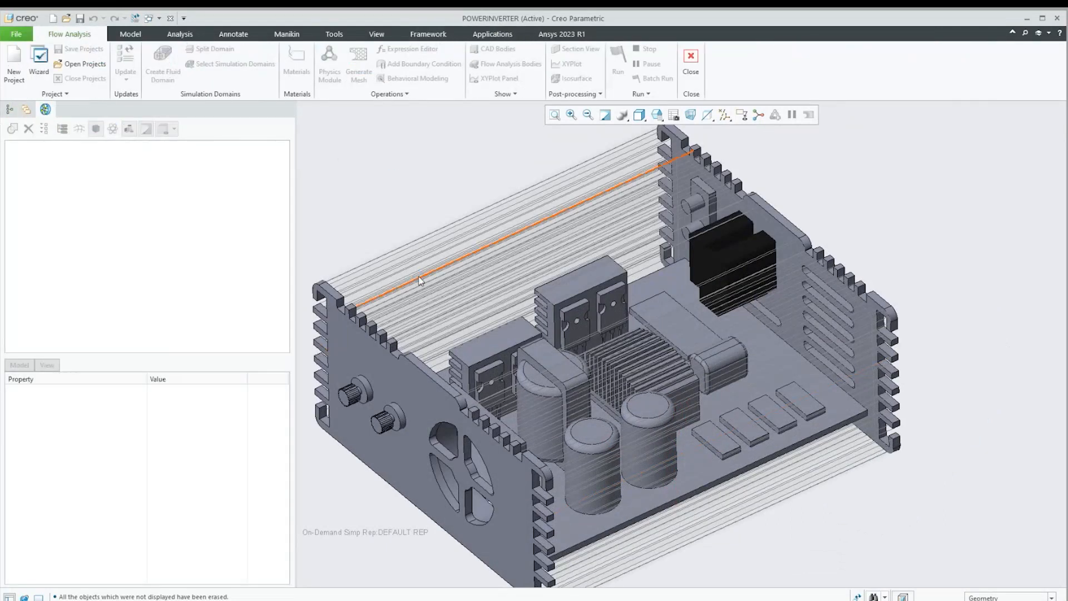
click(78, 64)
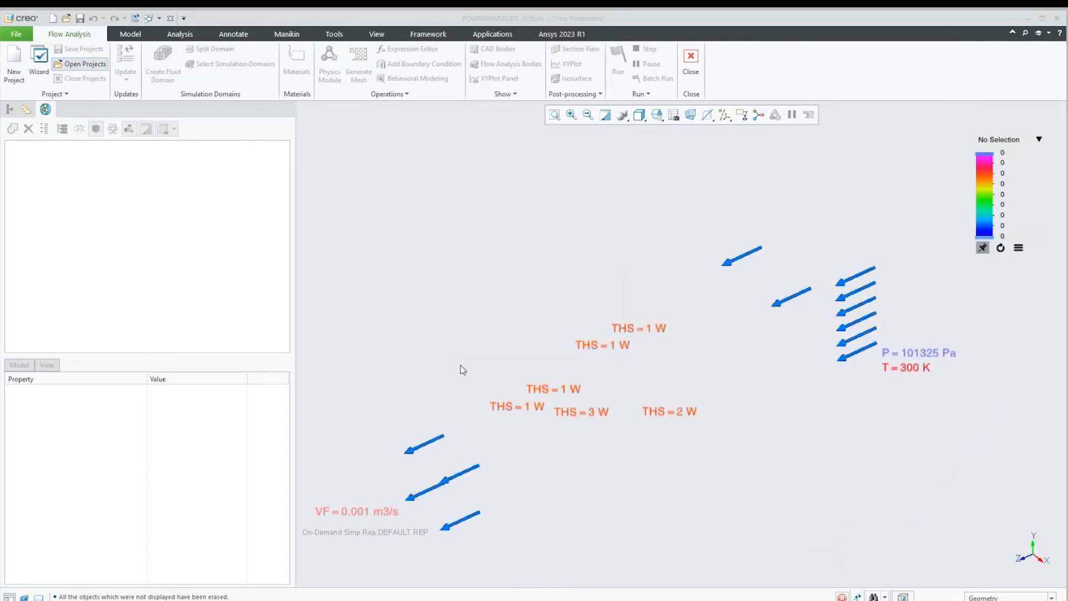
Load the results file POWERINVERTER_Power Inverter Tutorial 2.sres into the flow analysis project
click(54, 94)
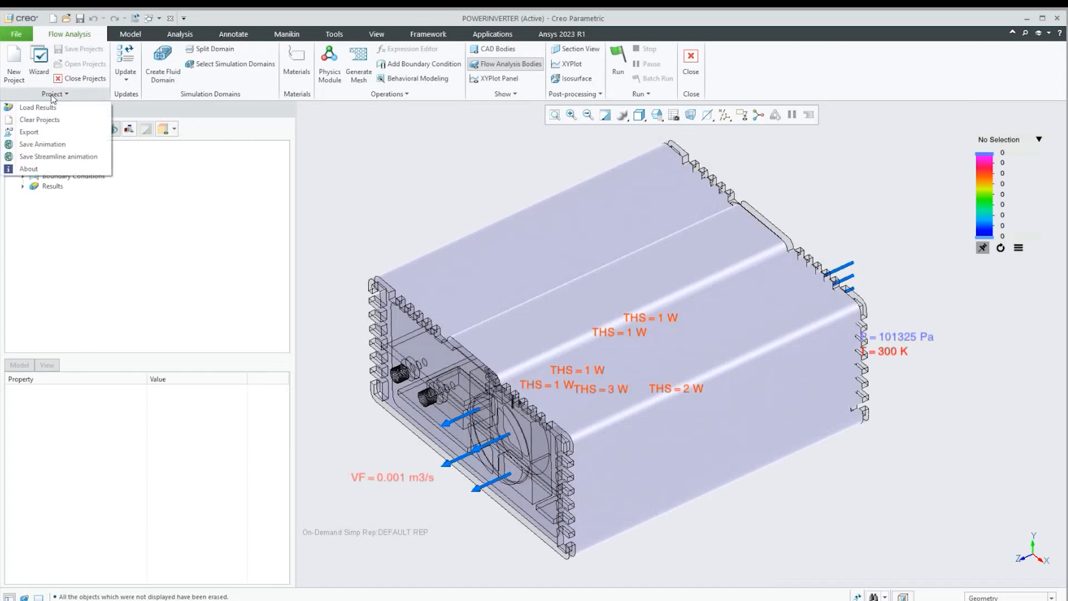
click(50, 107)
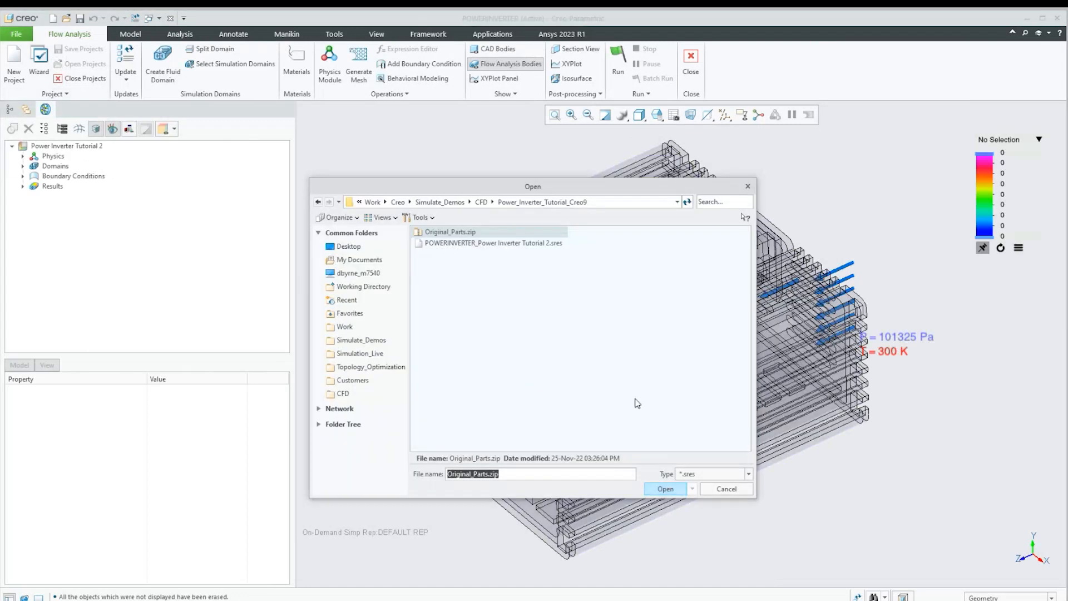
click(510, 245)
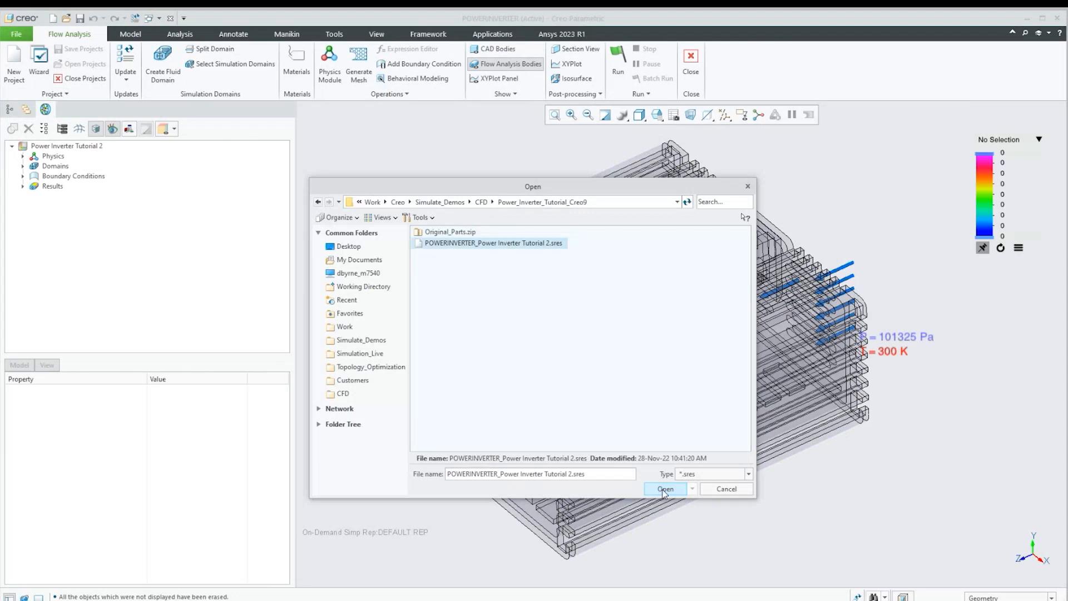
click(665, 489)
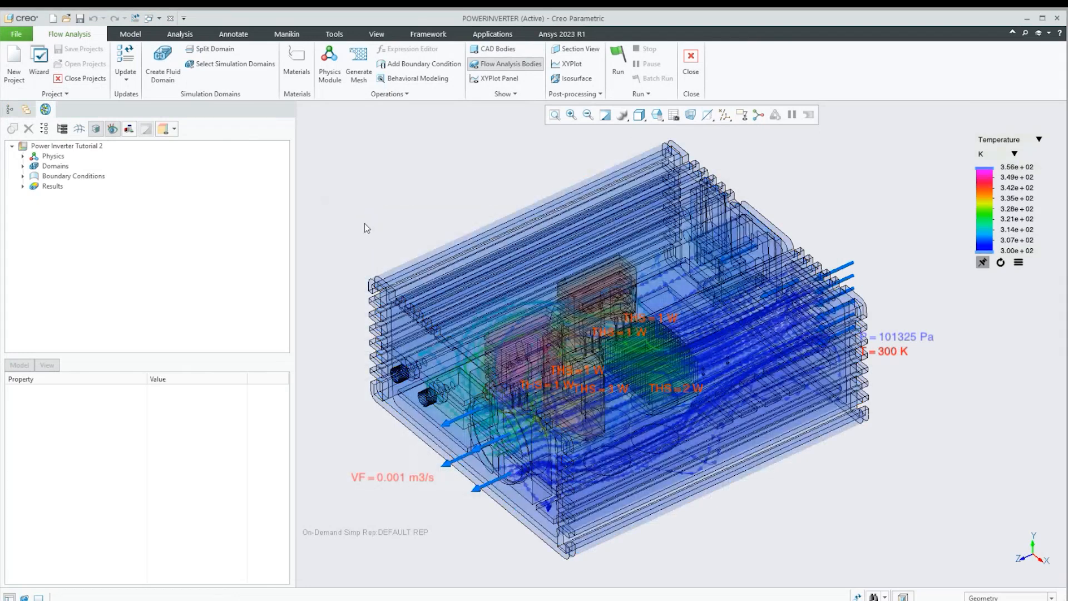
Hide the CASING__Body_1 domain to expose the temperature results and streamlines inside the inverter
middle_drag(451, 287, 444, 240)
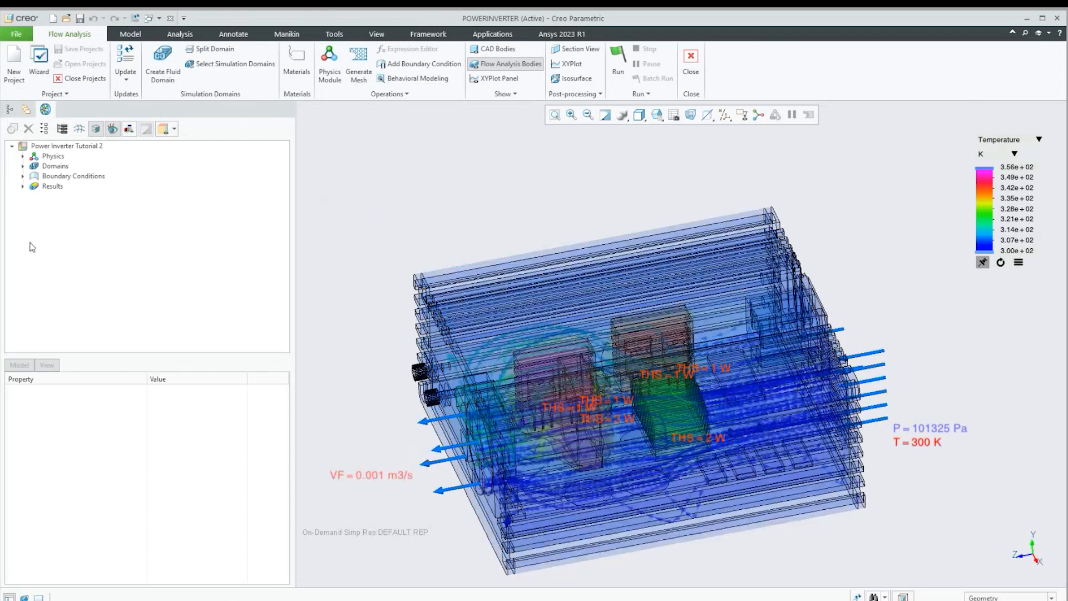
click(23, 166)
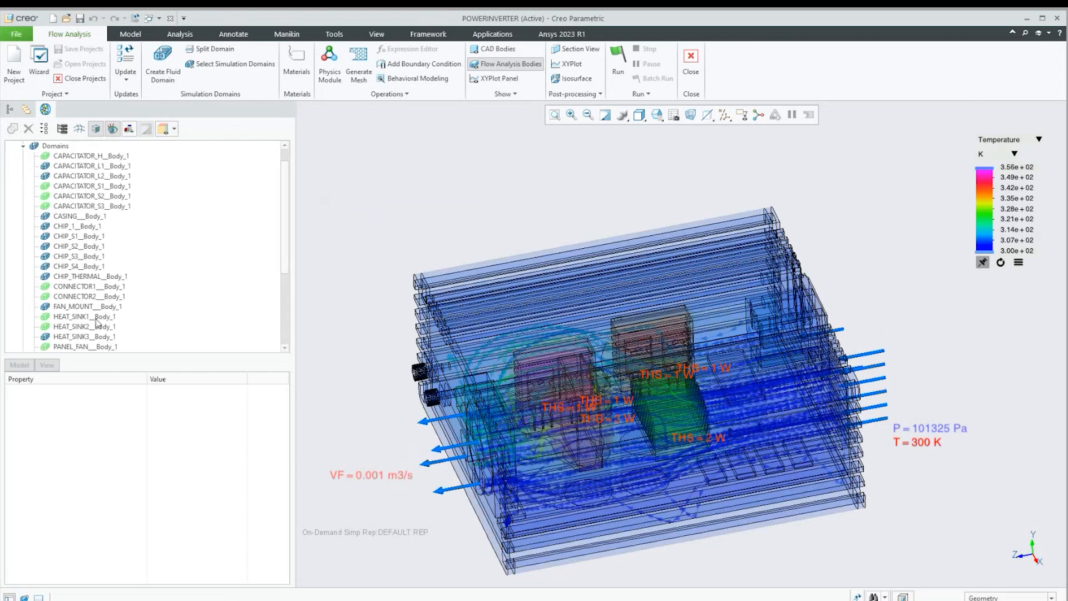
click(59, 216)
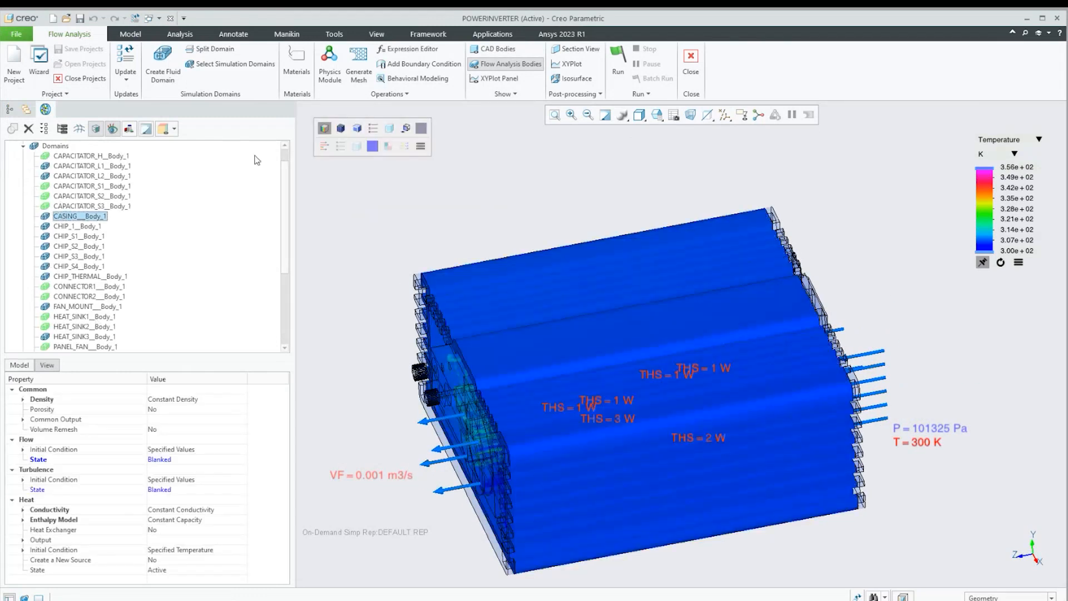
click(324, 127)
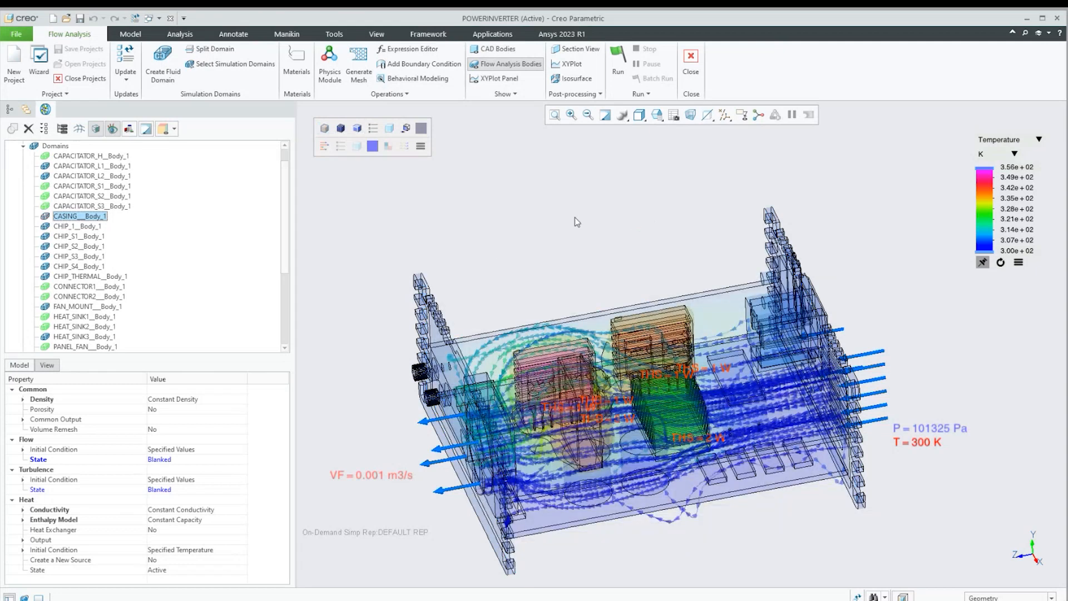
middle_drag(575, 217, 572, 243)
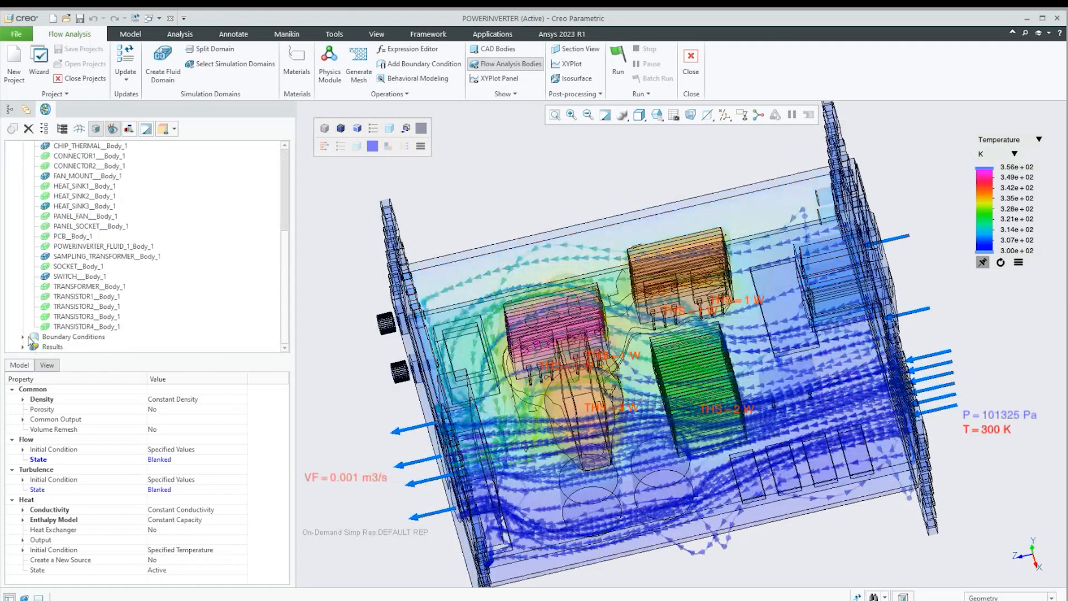
Hide the Section 01 derived surface in the flow analysis results
click(23, 346)
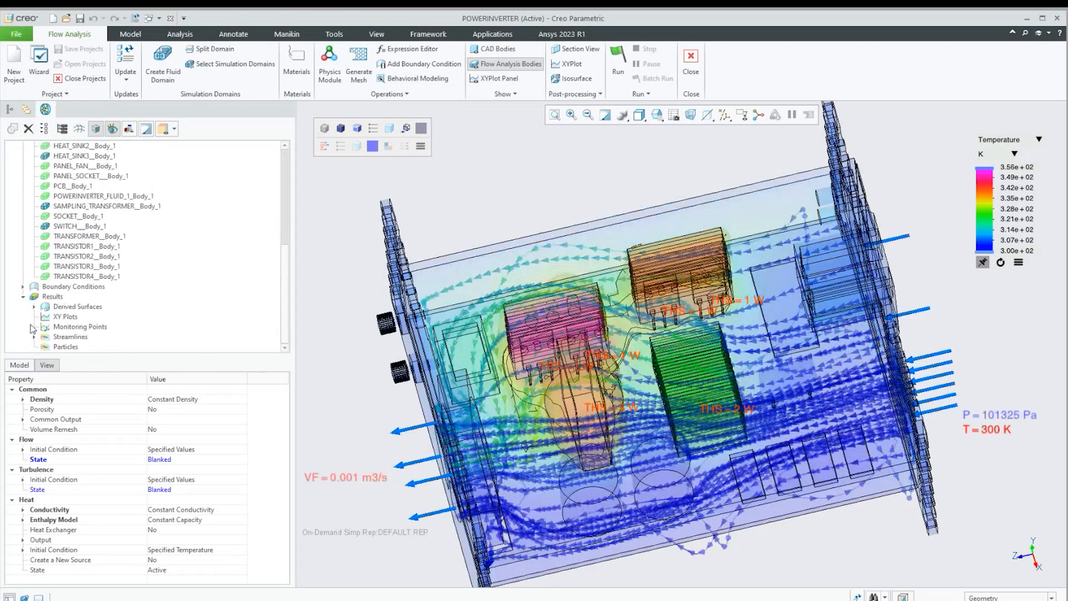
click(34, 307)
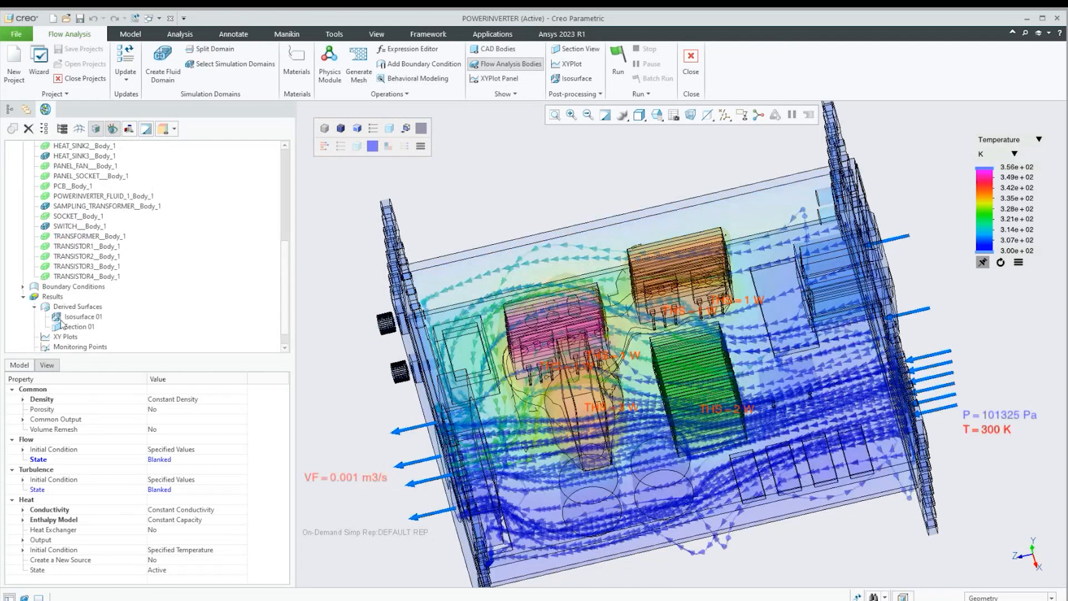
click(59, 320)
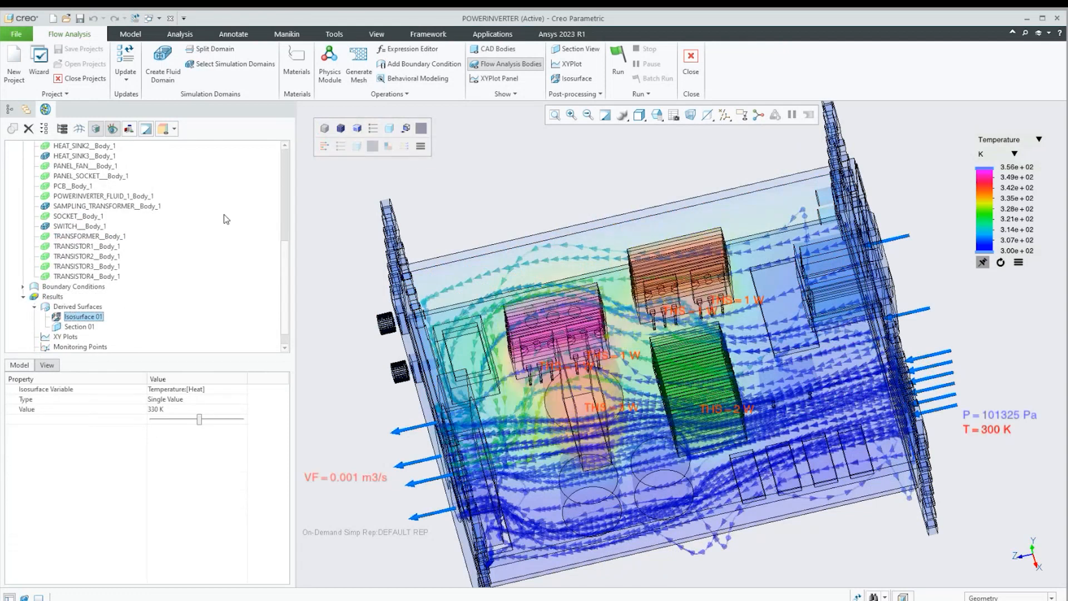
click(78, 327)
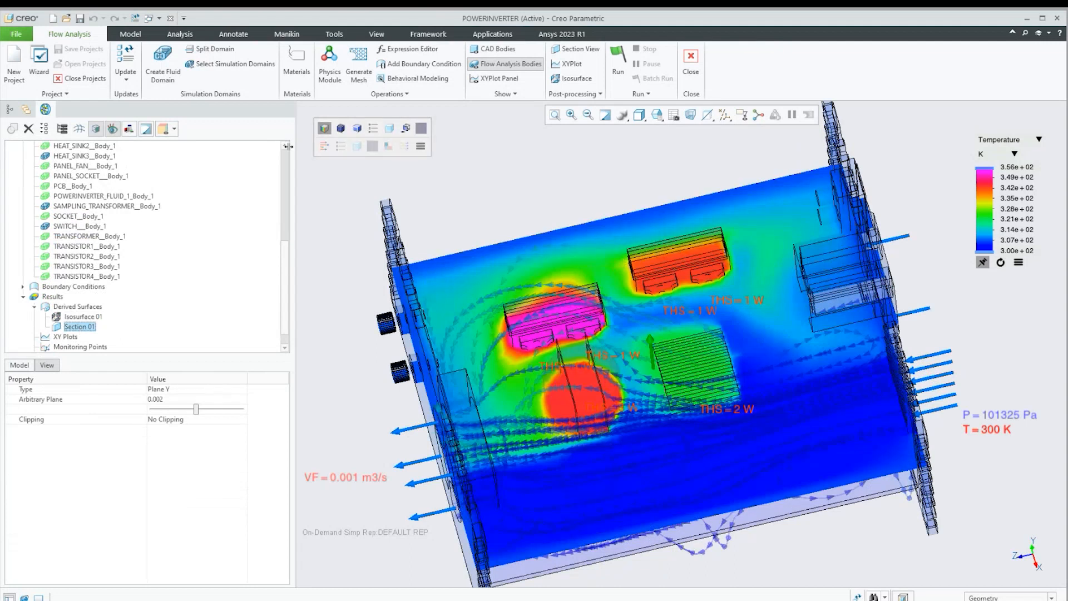
click(324, 128)
Hide the Streamline result so only the component and board temperatures are displayed
scroll(94, 332, down, 1)
click(34, 337)
click(80, 346)
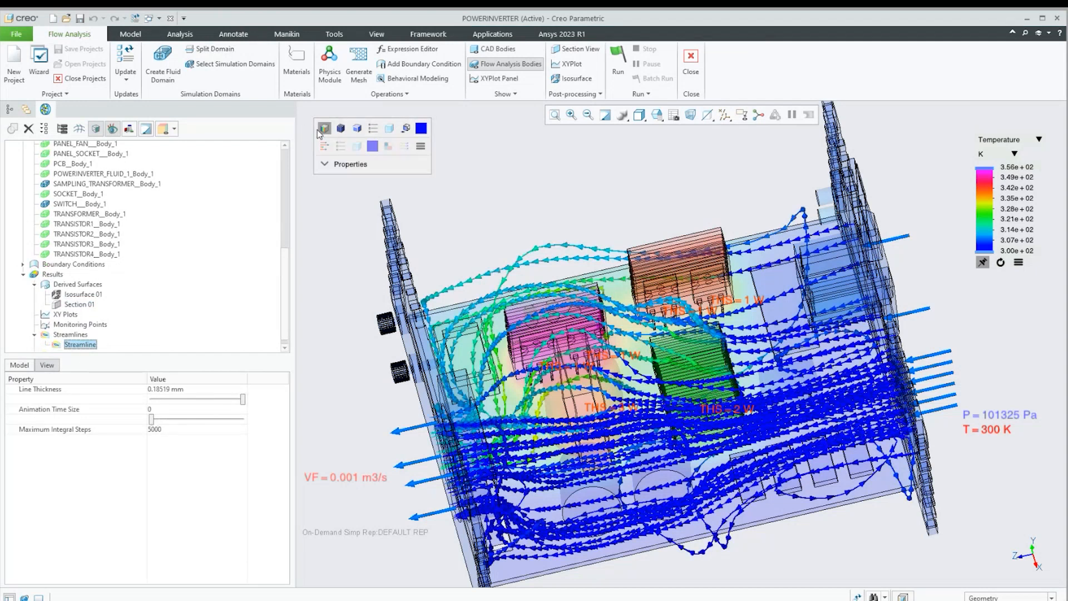
click(325, 128)
Examine the inverter's component temperatures and its inlet and outlet boundary conditions from several viewpoints
key(ctrl+d)
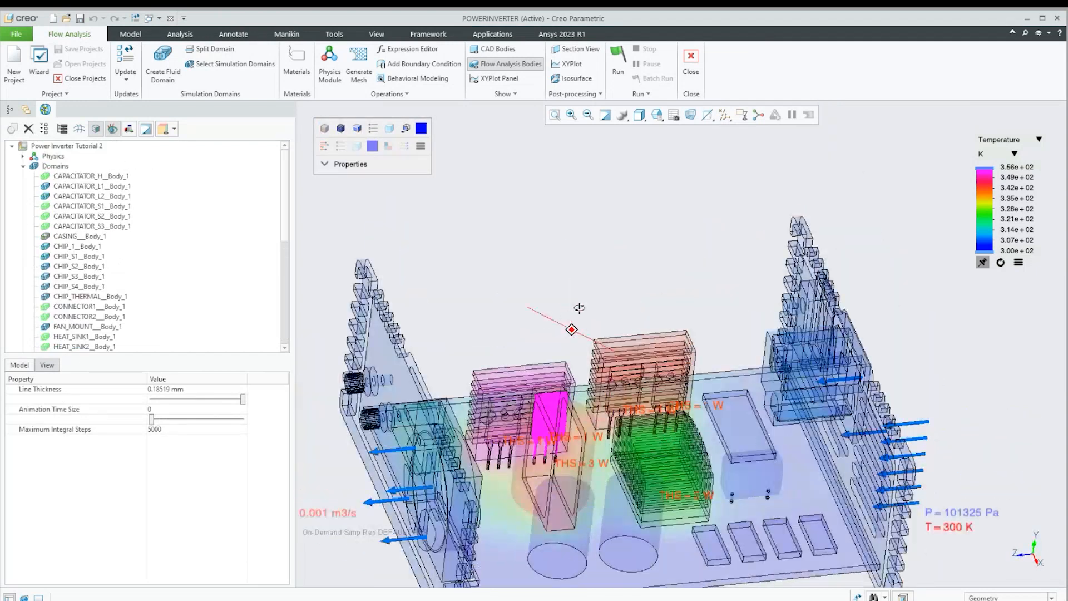
scroll(642, 465, down, 3)
scroll(644, 466, up, 2)
mouse_move(688, 446)
middle_down()
mouse_move(662, 446)
mouse_move(681, 453)
mouse_move(689, 435)
mouse_move(687, 446)
mouse_move(700, 438)
mouse_move(672, 445)
middle_up()
scroll(519, 480, up, 3)
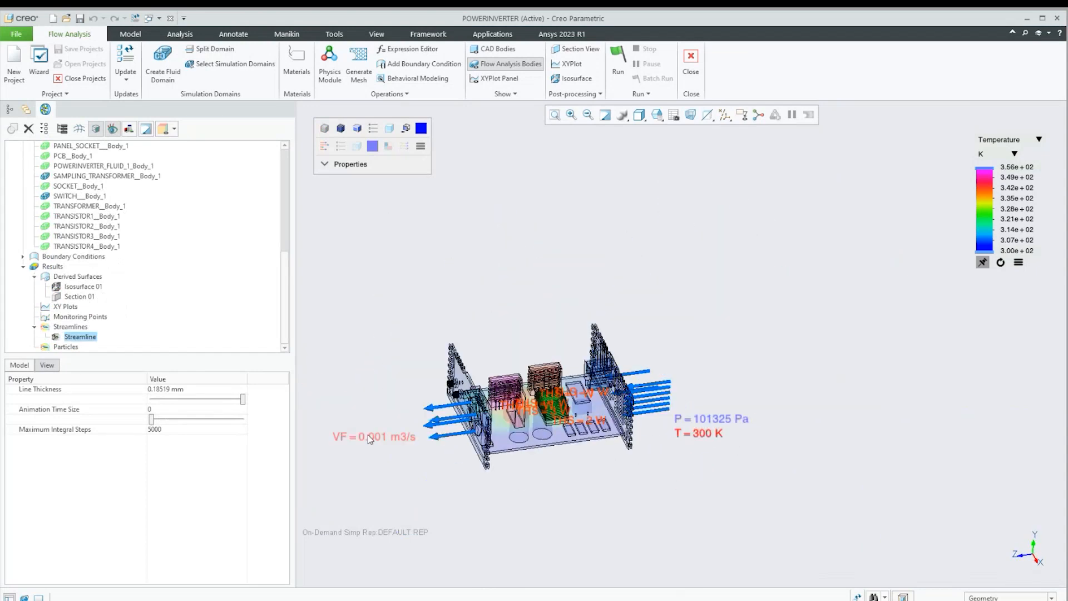
scroll(370, 453, down, 2)
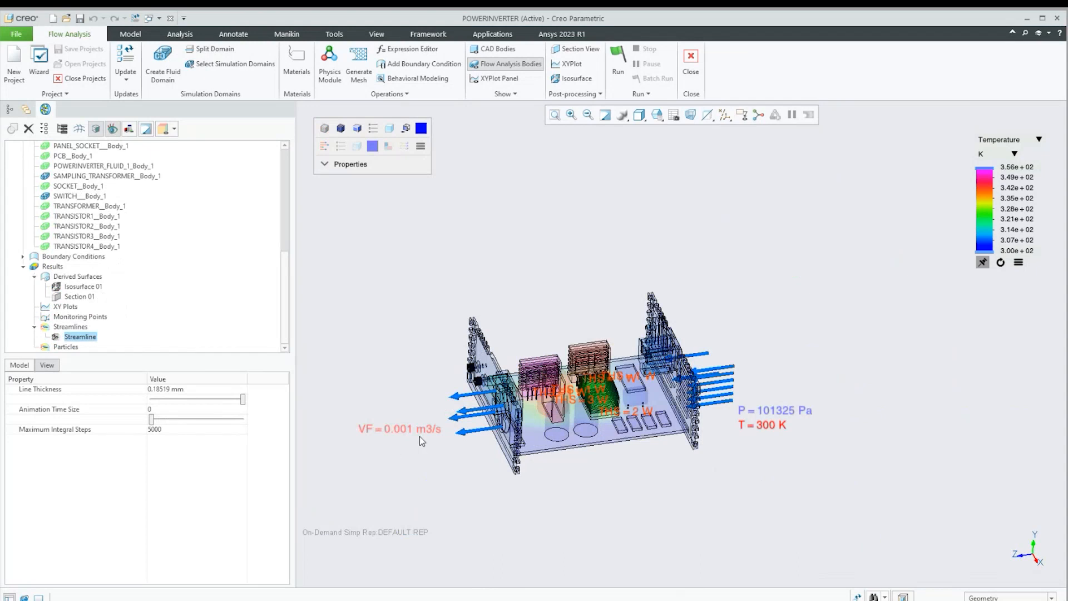
middle_drag(683, 465, 726, 398)
scroll(727, 398, down, 2)
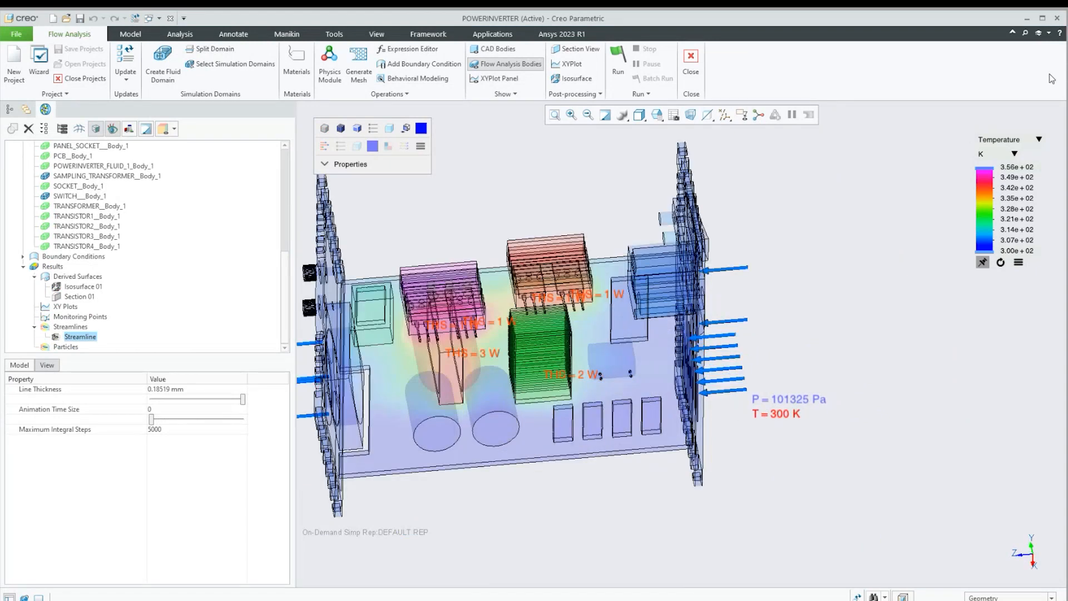
Set the temperature legend's unit to C and view the inverter model from another angle
click(1015, 154)
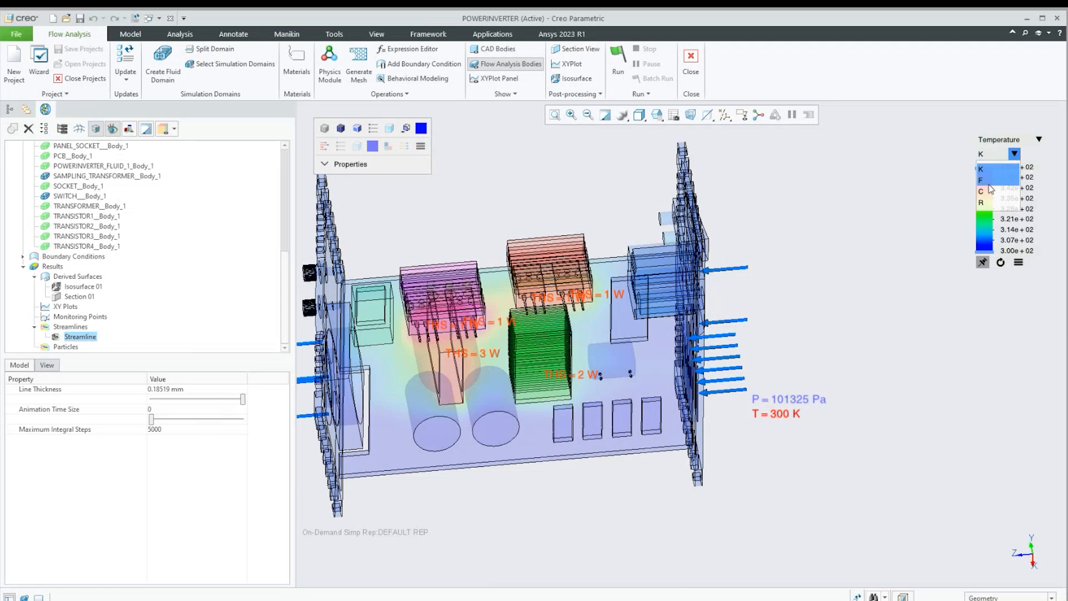
click(996, 174)
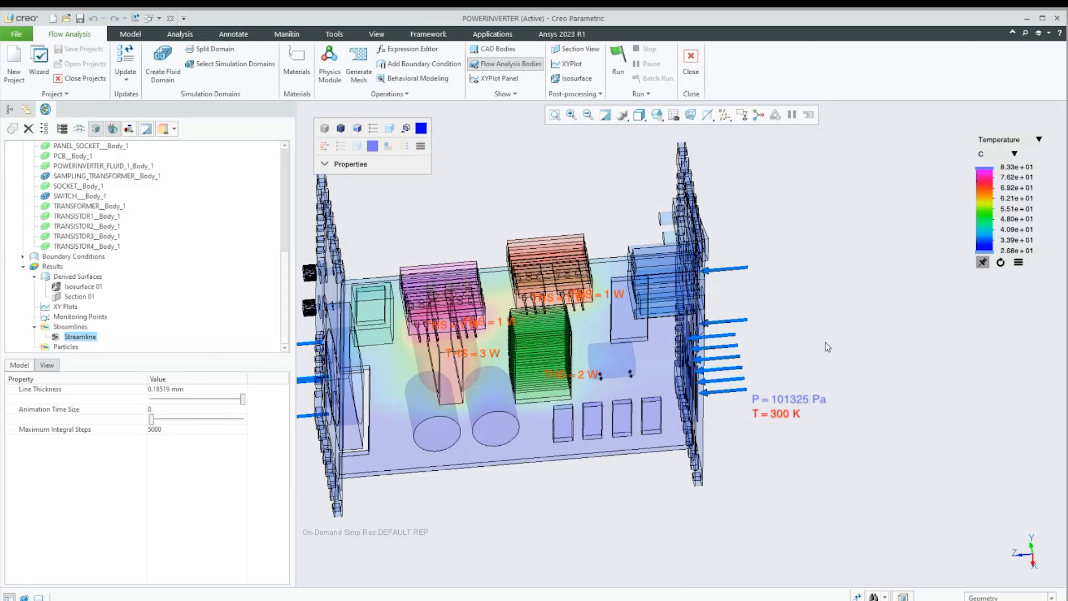
scroll(828, 346, down, 3)
scroll(790, 426, up, 2)
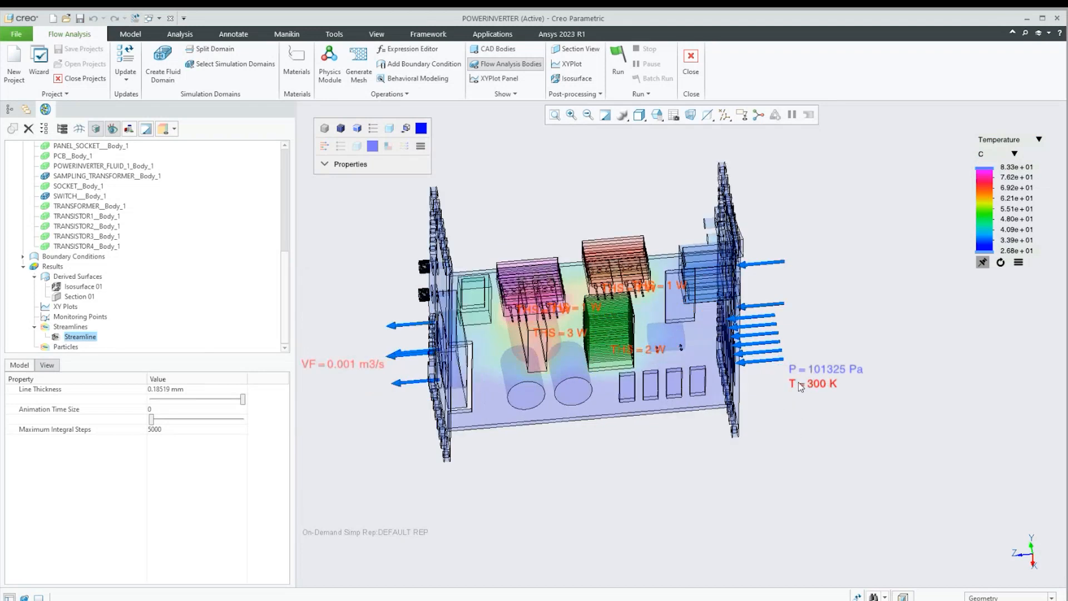
middle_drag(616, 410, 744, 399)
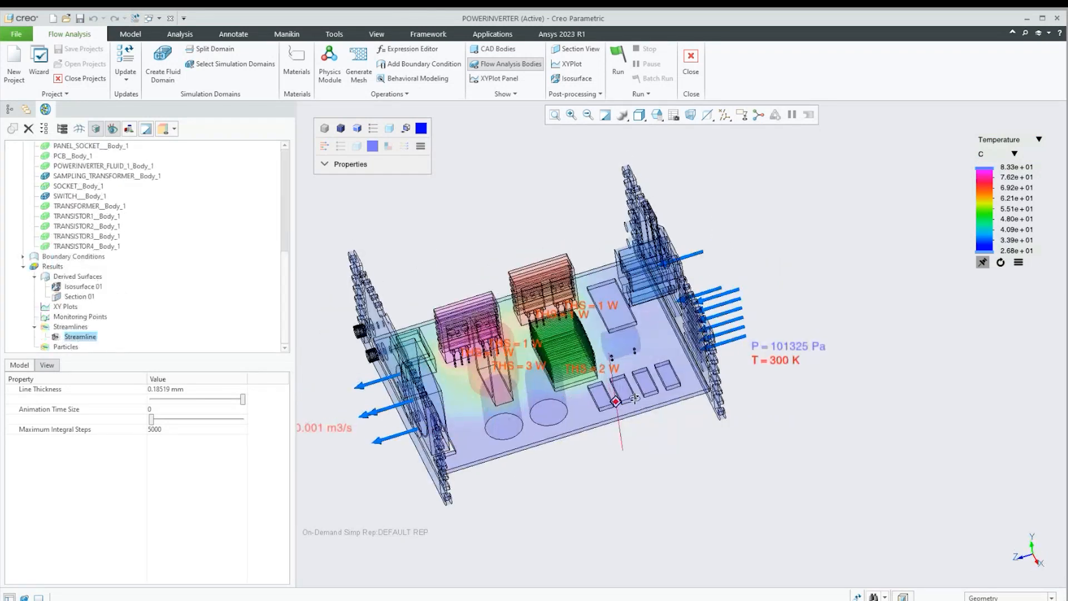
Highlight all simulation domains together to inspect their surface temperatures, and clear the selection
click(507, 337)
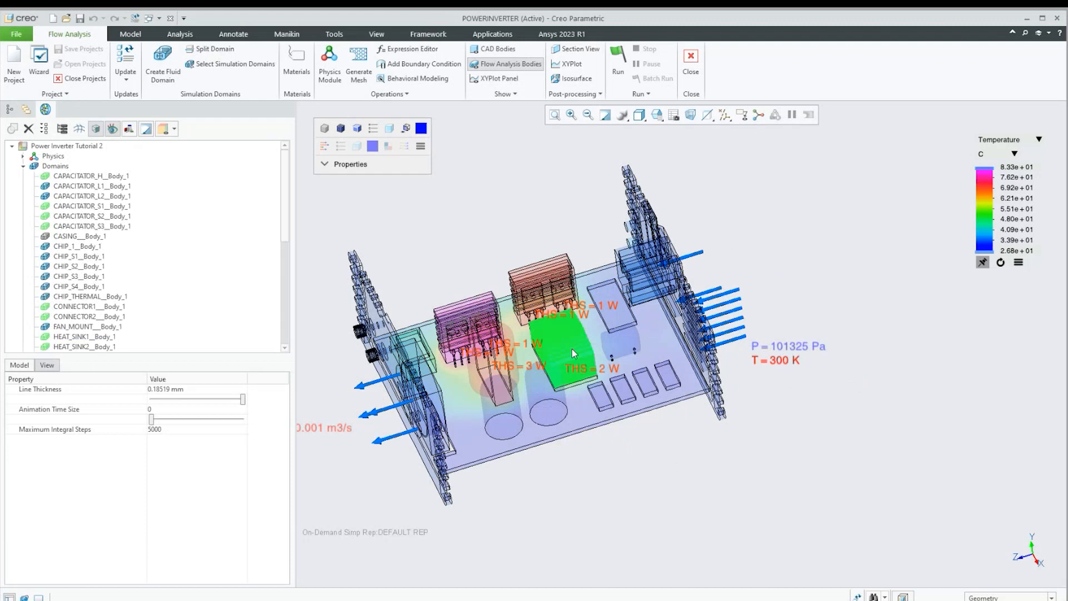
scroll(136, 301, up, 7)
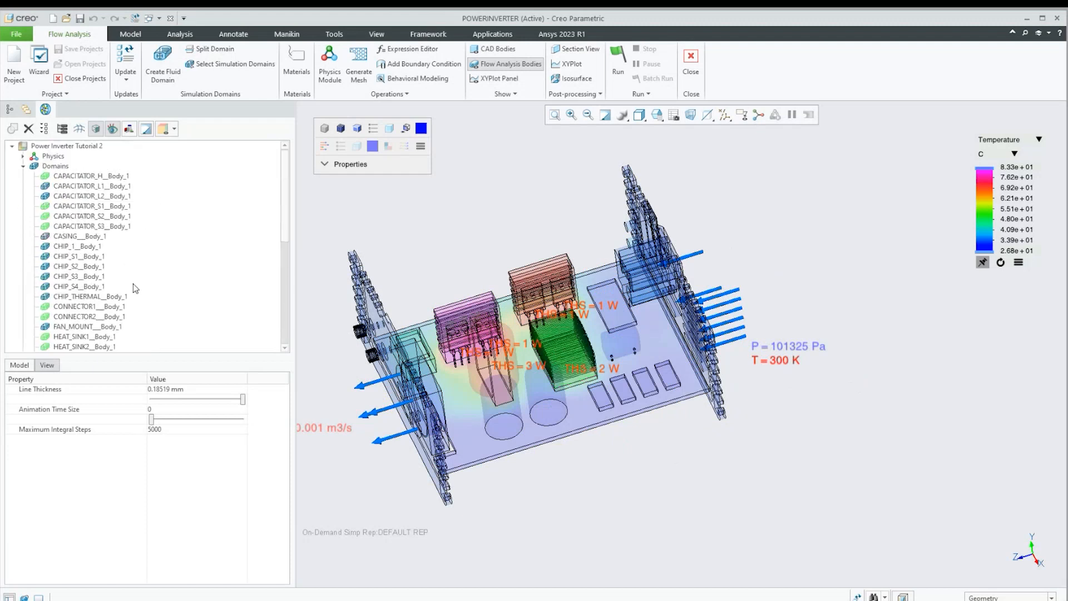
click(55, 166)
middle_drag(579, 445, 623, 496)
scroll(571, 412, down, 5)
scroll(576, 515, up, 3)
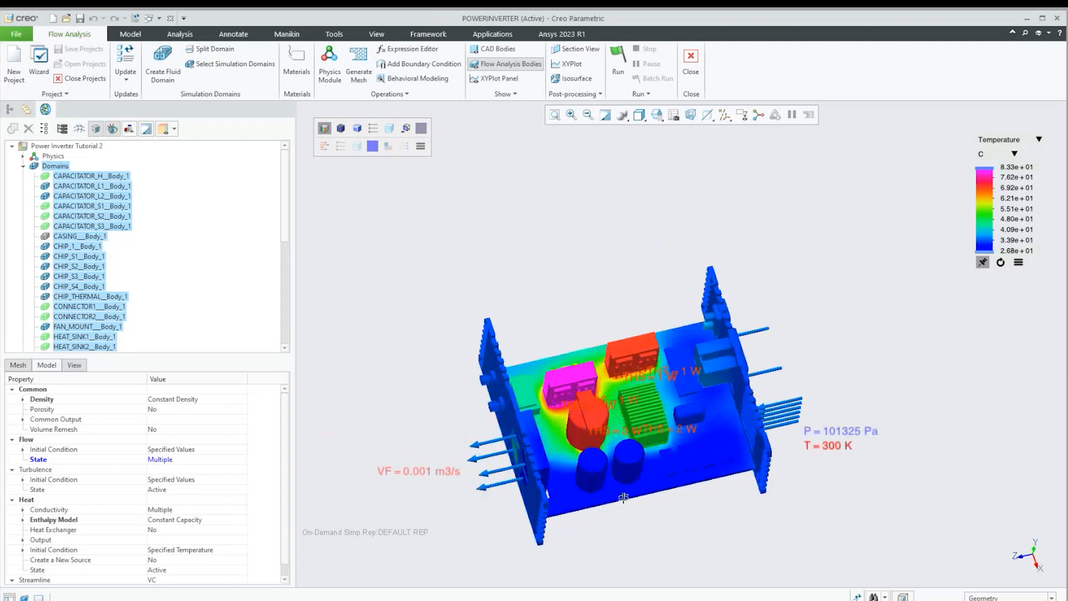
scroll(626, 503, up, 2)
click(396, 380)
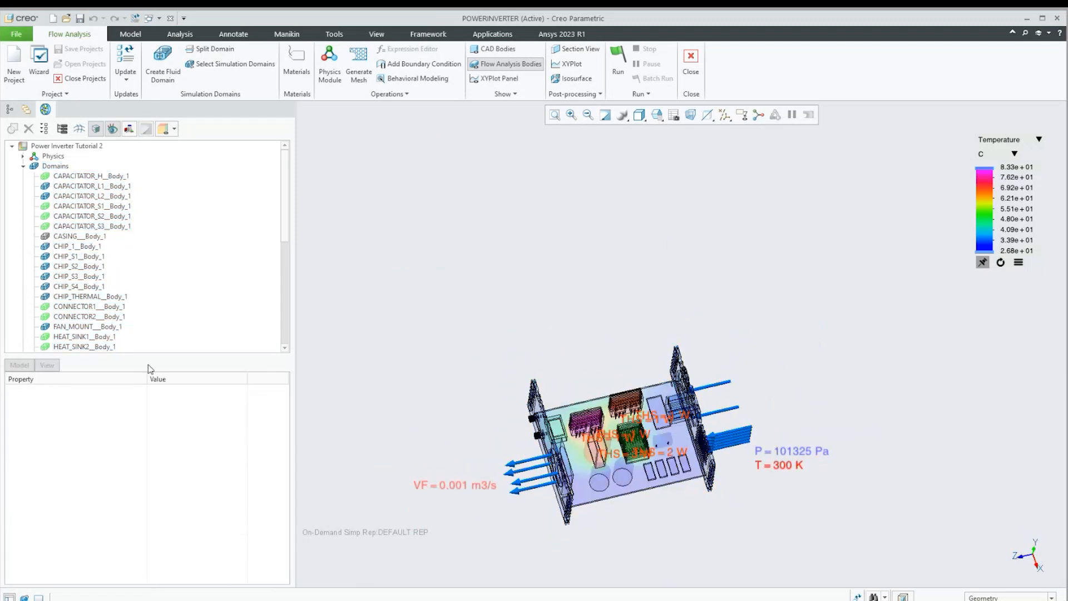
Display the Streamline result again and set its animation time size to 0.024
scroll(93, 315, down, 8)
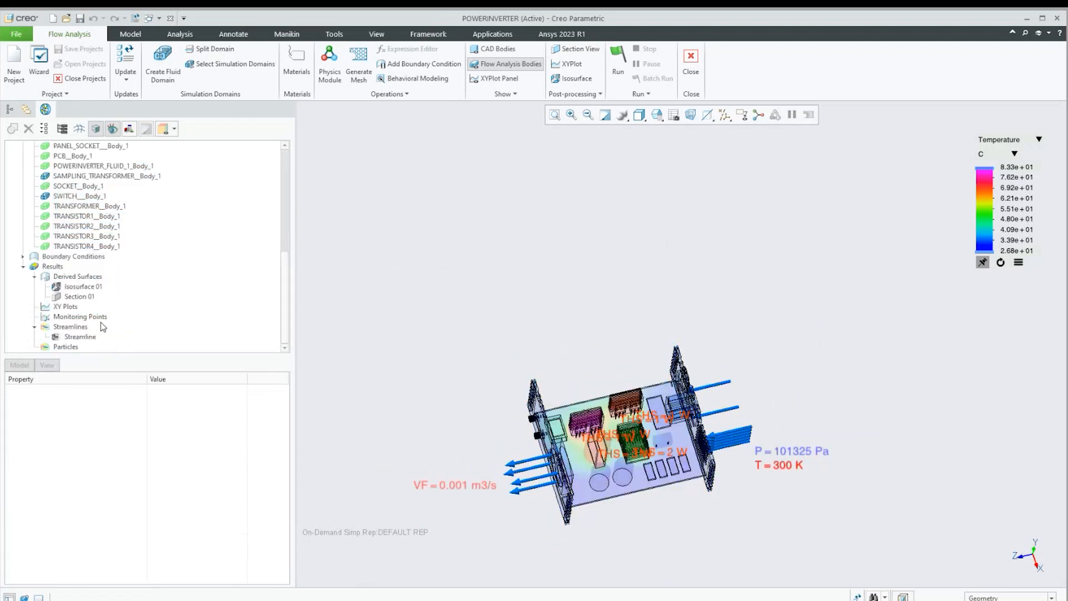
click(80, 336)
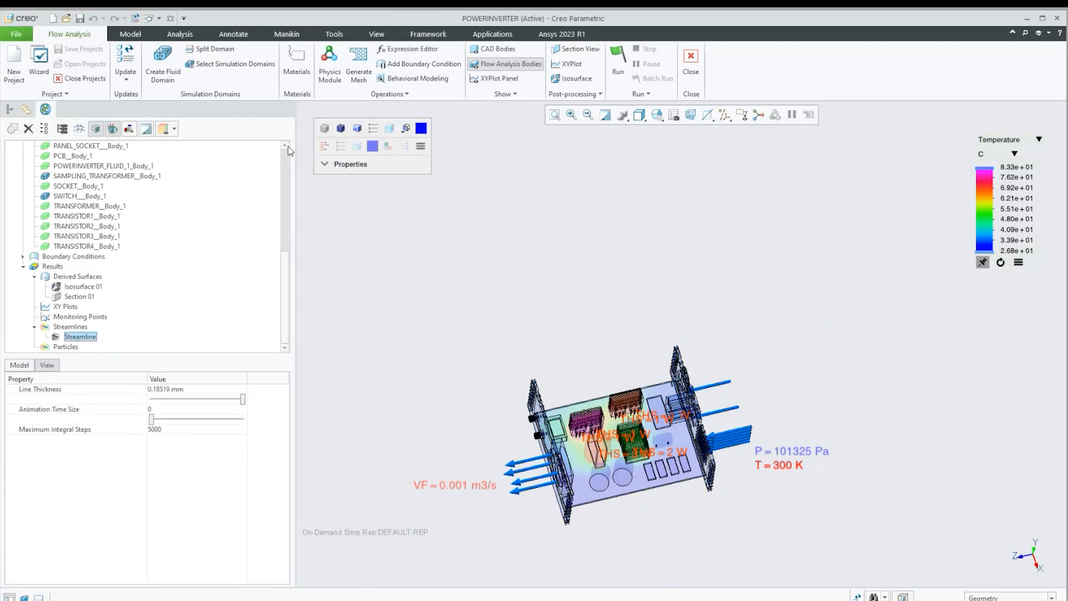
click(325, 129)
scroll(610, 370, up, 3)
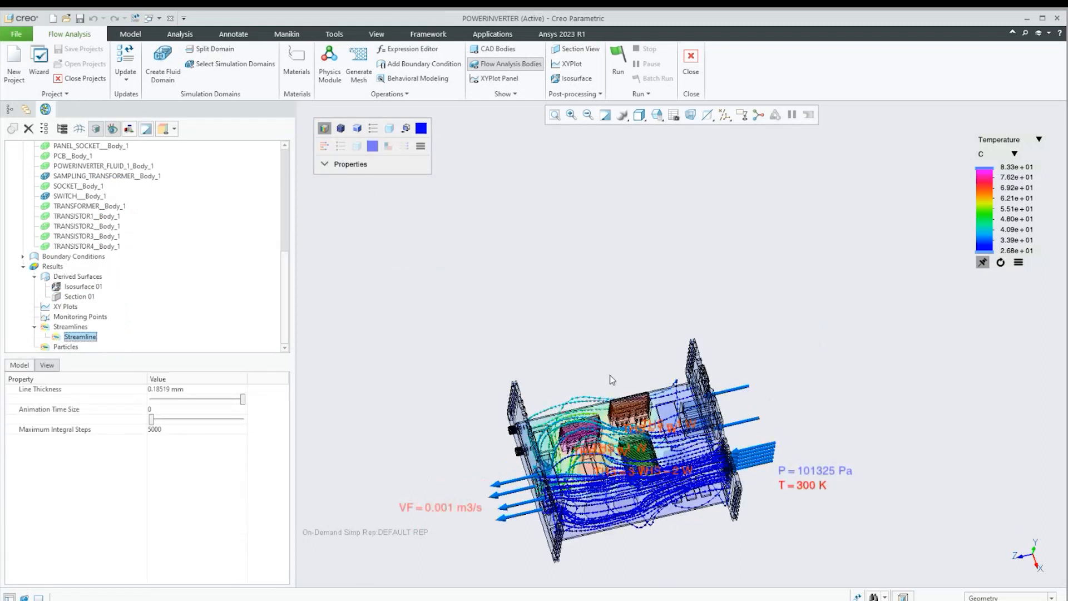
drag(153, 421, 163, 420)
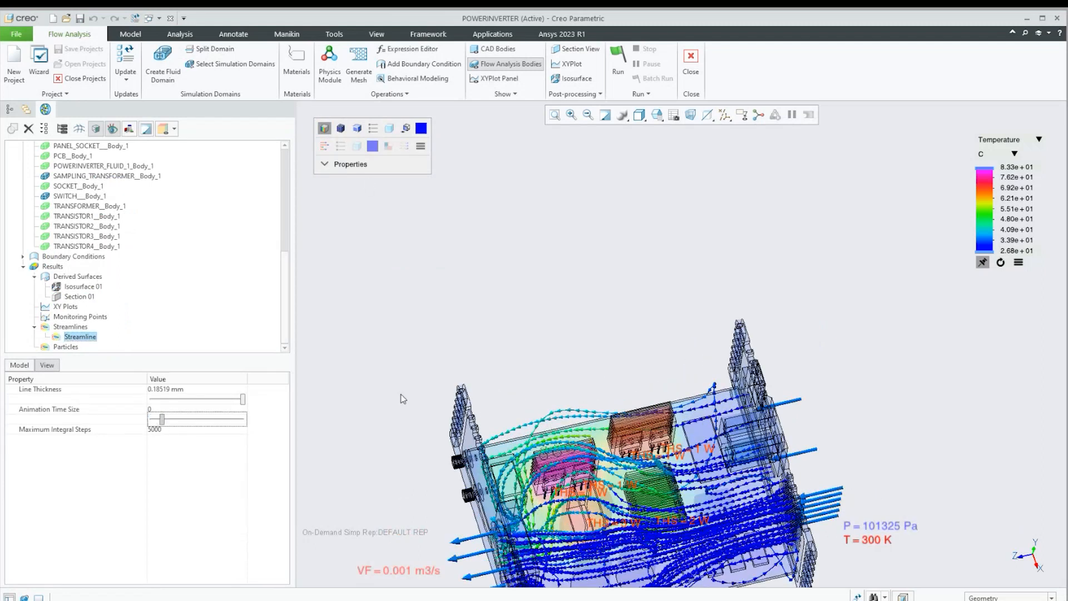
scroll(639, 478, down, 3)
scroll(638, 479, up, 5)
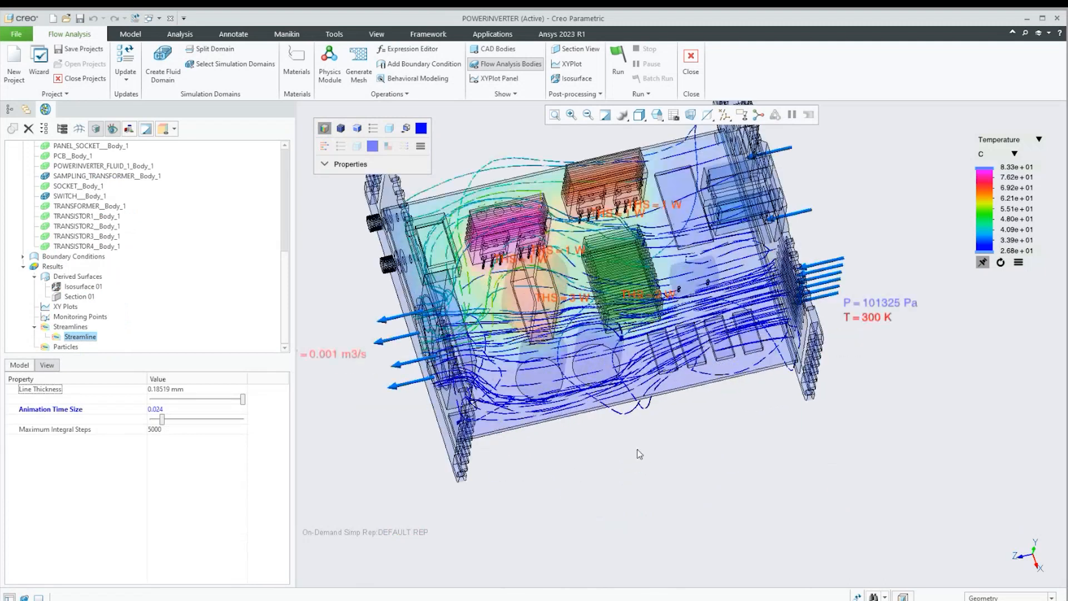
Examine the dashed streamlines through the inverter and review the streamline's display properties
scroll(628, 404, down, 4)
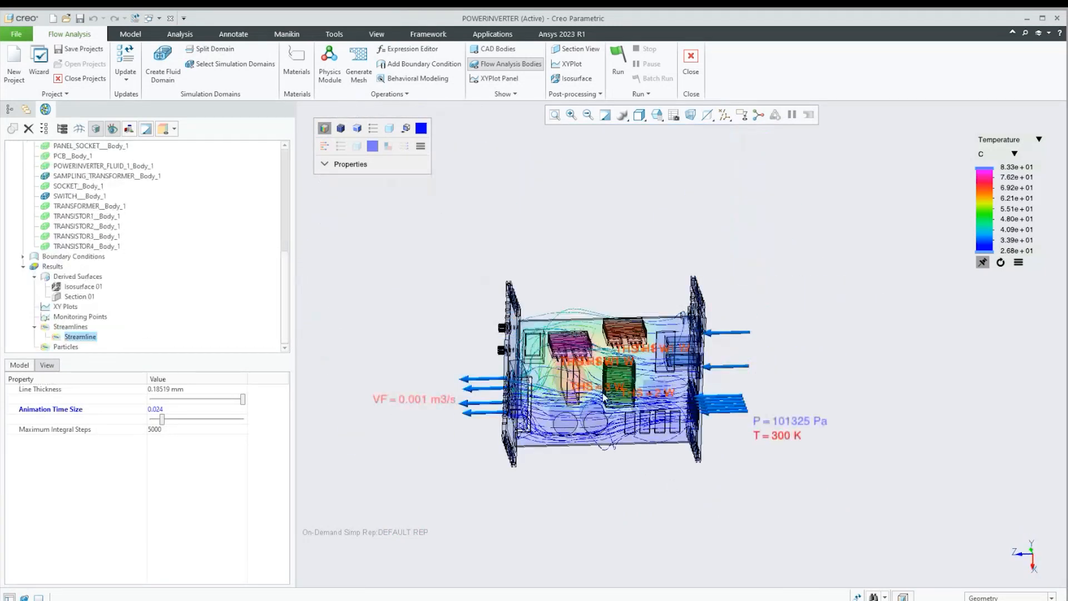
scroll(568, 281, down, 4)
scroll(567, 281, up, 4)
scroll(585, 413, down, 3)
mouse_move(556, 425)
middle_down()
mouse_move(580, 518)
mouse_move(559, 488)
middle_up()
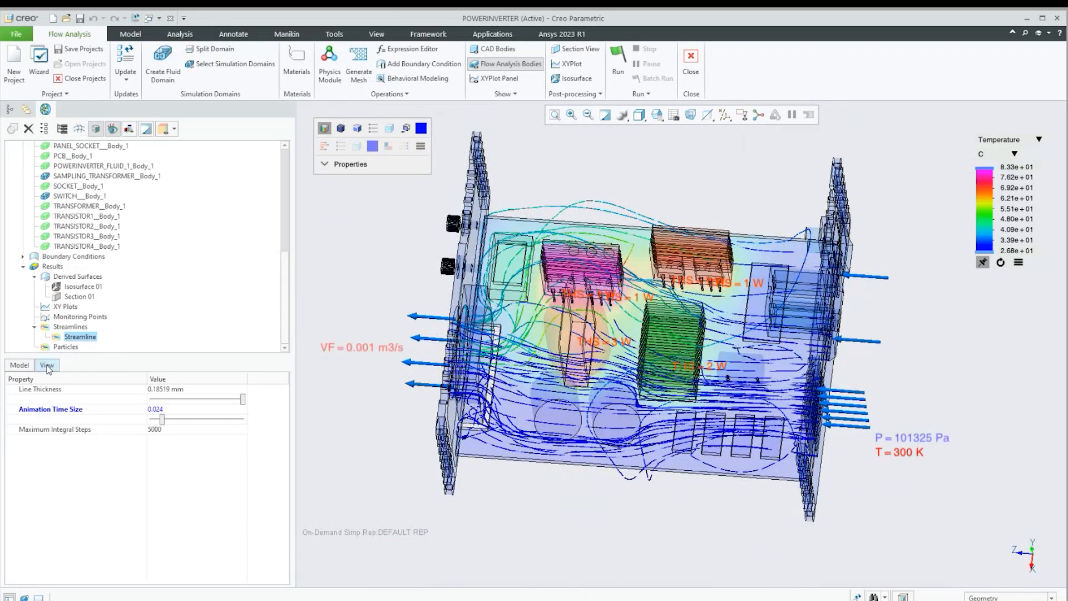
click(23, 366)
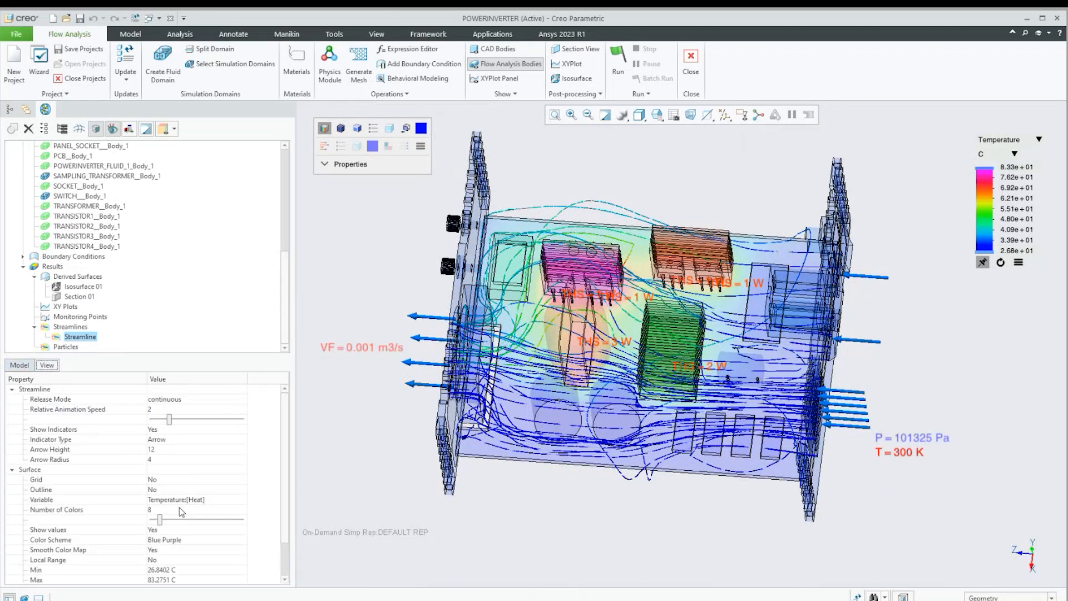
mouse_move(438, 444)
middle_down()
mouse_move(522, 442)
mouse_move(437, 458)
middle_up()
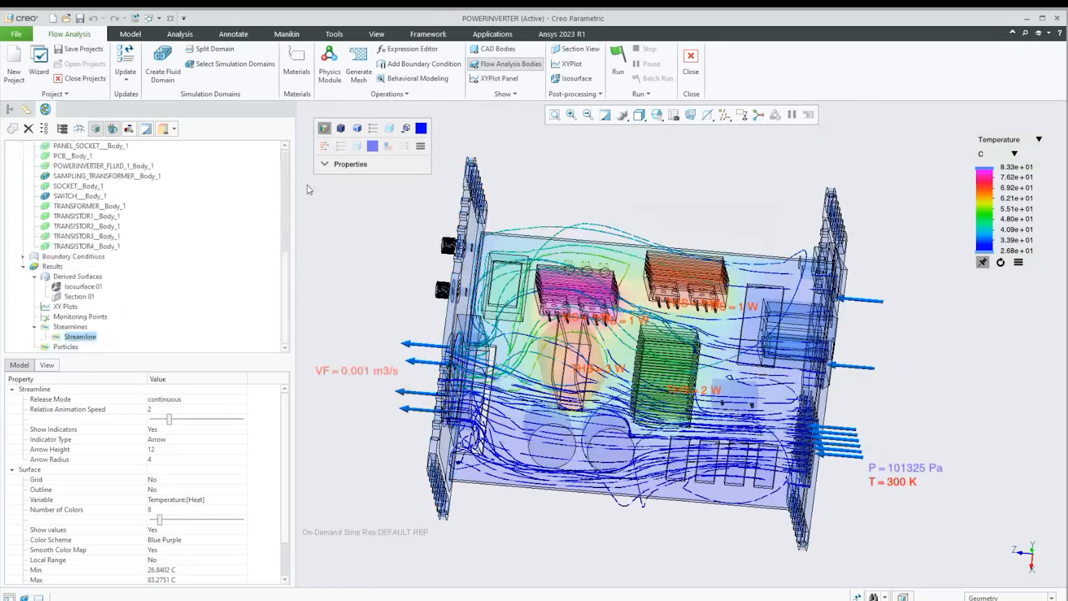
Hide the Streamline result and display the Section 01 temperature contour
click(324, 128)
click(74, 297)
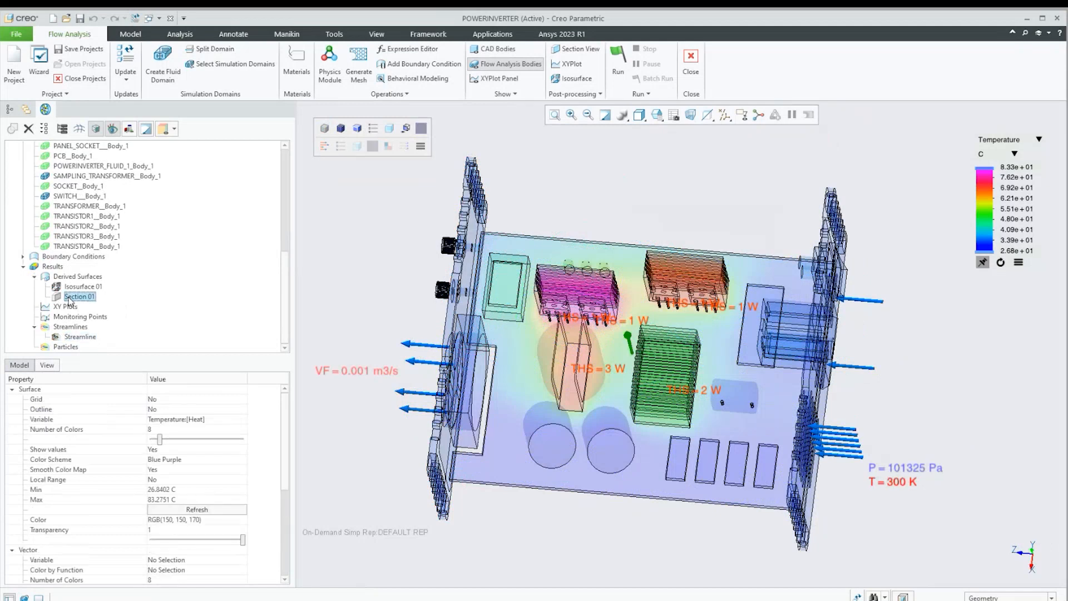
click(325, 127)
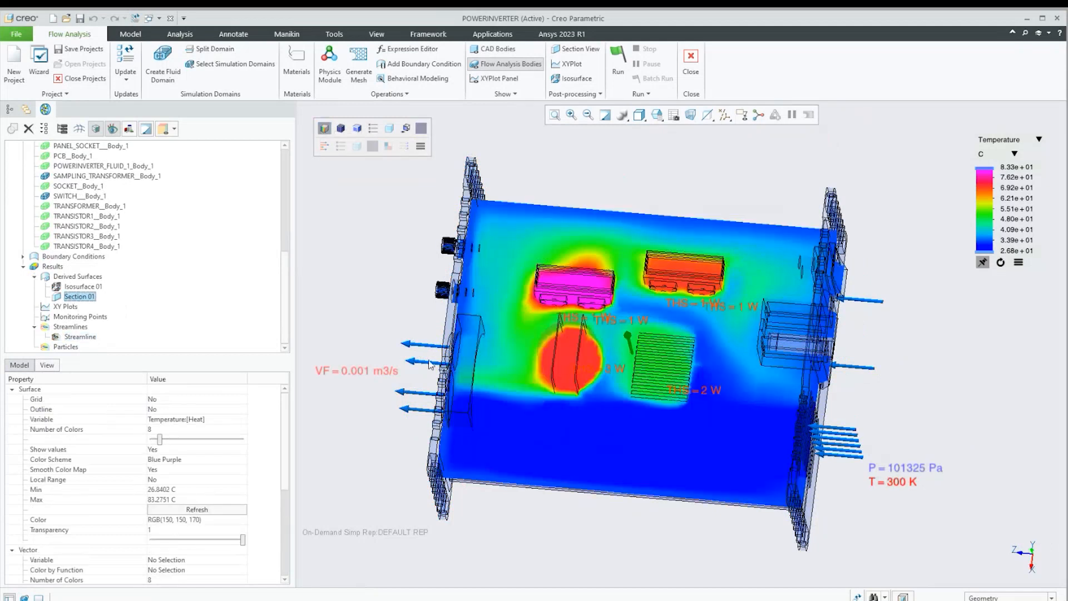
middle_drag(559, 416, 579, 382)
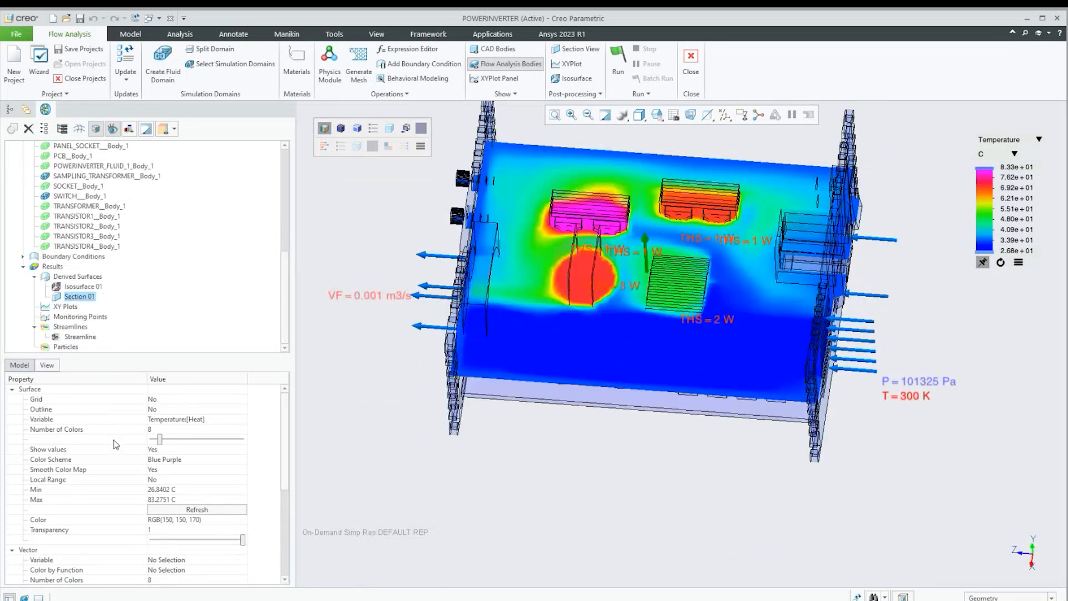
Move the Plane Y section of Section 01 down to -0.01412
click(47, 366)
click(19, 366)
click(194, 412)
drag(193, 411, 169, 410)
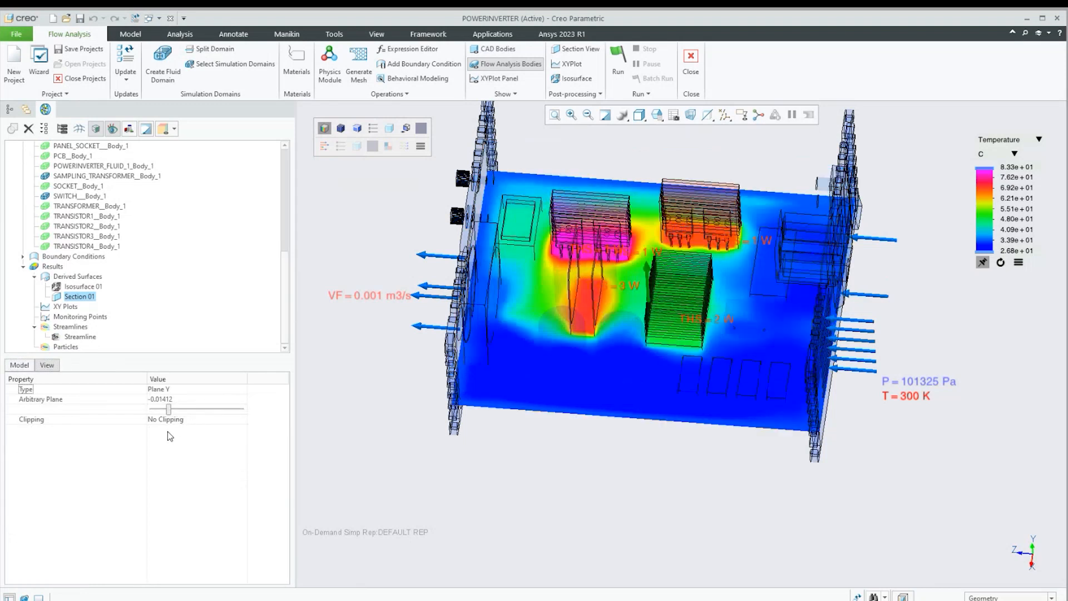
mouse_move(594, 434)
middle_down()
mouse_move(603, 365)
mouse_move(559, 434)
middle_up()
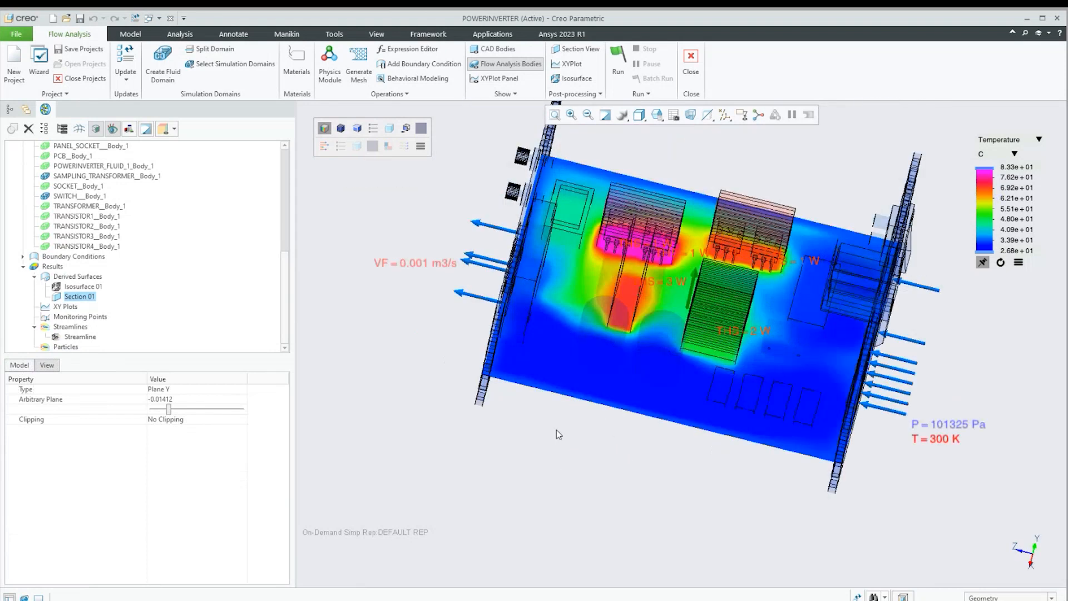
Hide Section 01 and display the Isosurface 01 temperature result
click(324, 128)
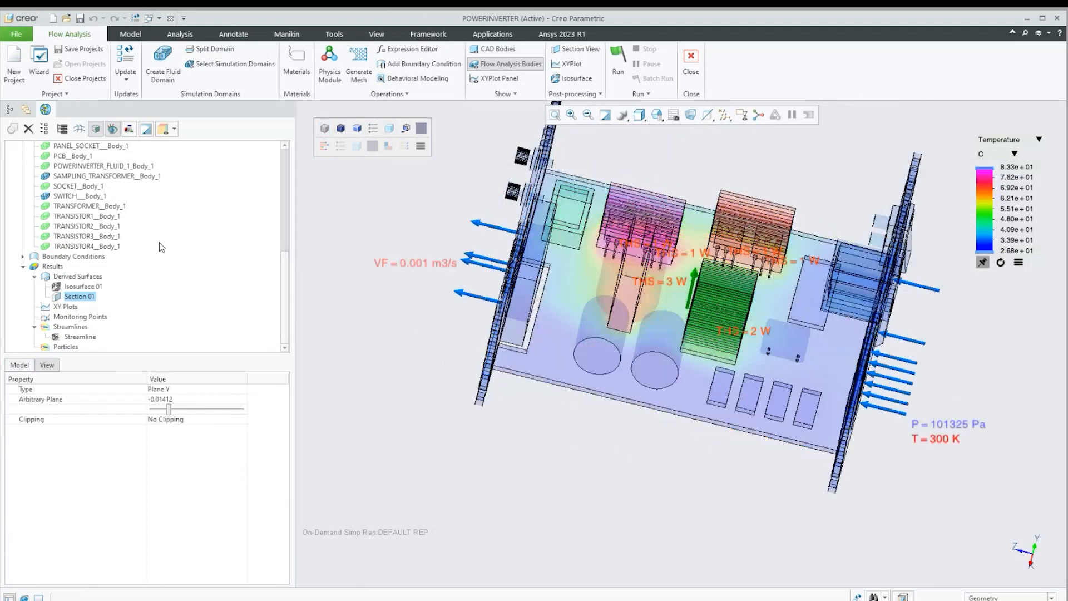
click(67, 287)
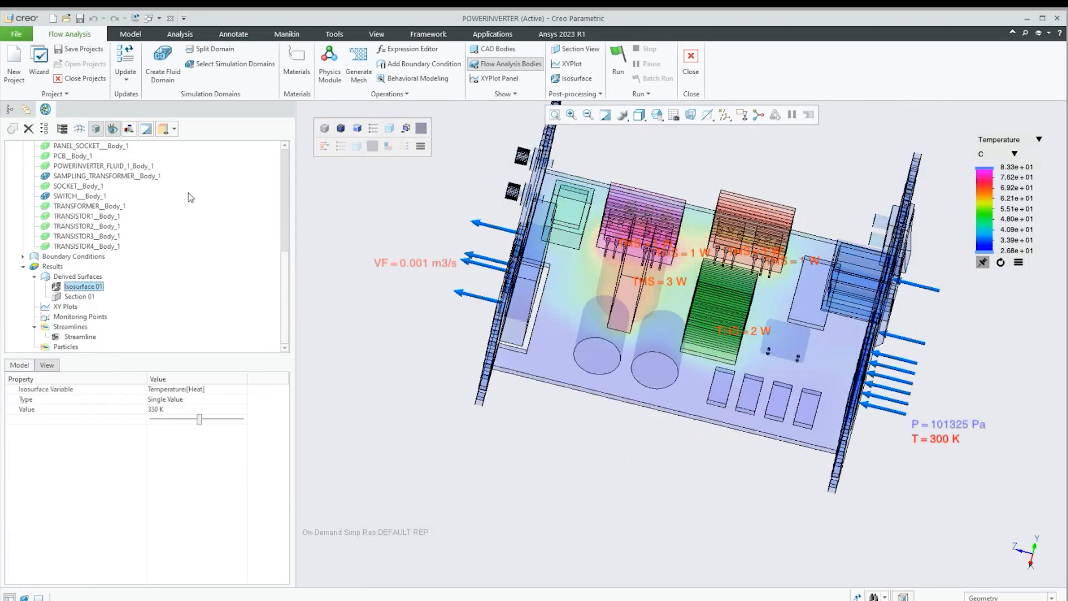
click(324, 128)
Set the temperature value of Isosurface 01 to 65 C
shift+middle_drag(599, 434, 485, 536)
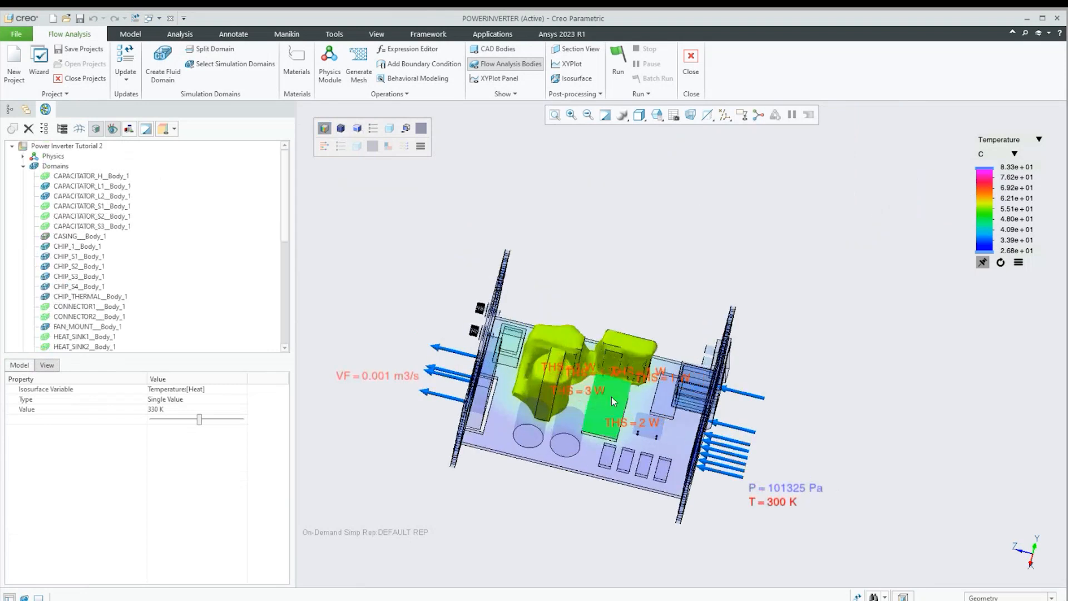
click(169, 416)
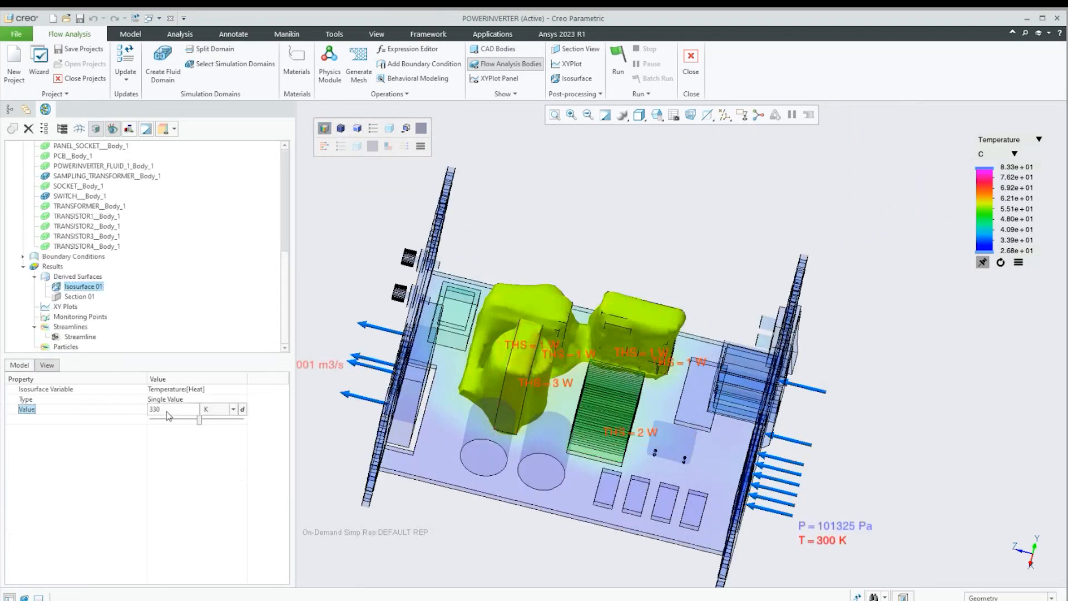
click(225, 411)
click(208, 442)
double_click(151, 410)
text(65 C)
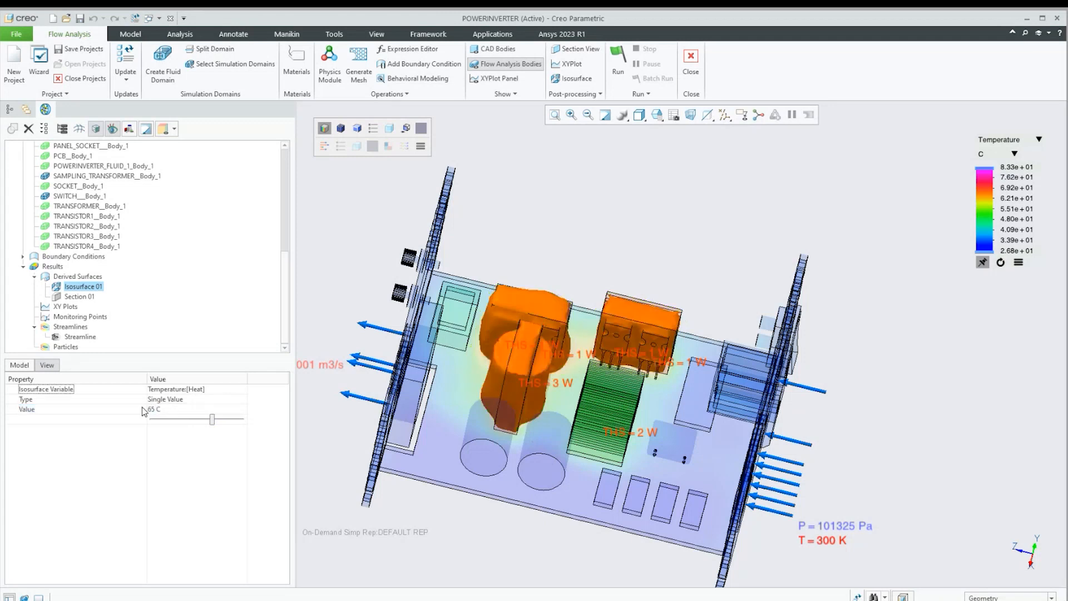
Examine the 65 C isosurface around the inverter's heat-generating components from several angles and close up
click(526, 413)
middle_drag(571, 421, 581, 393)
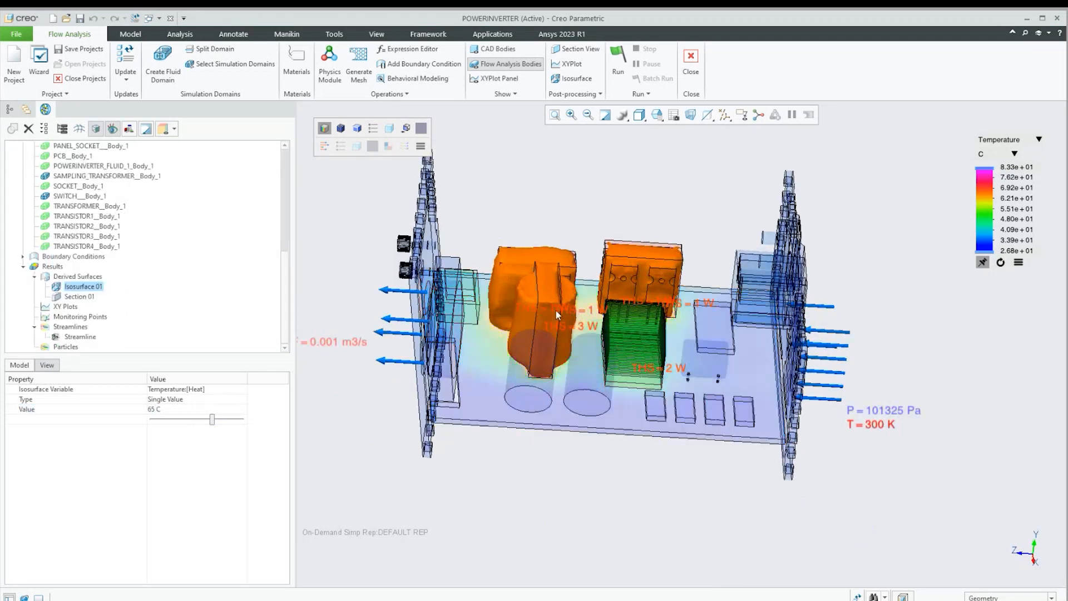
scroll(520, 289, down, 2)
mouse_move(619, 284)
middle_down()
mouse_move(604, 336)
mouse_move(543, 435)
mouse_move(544, 371)
middle_up()
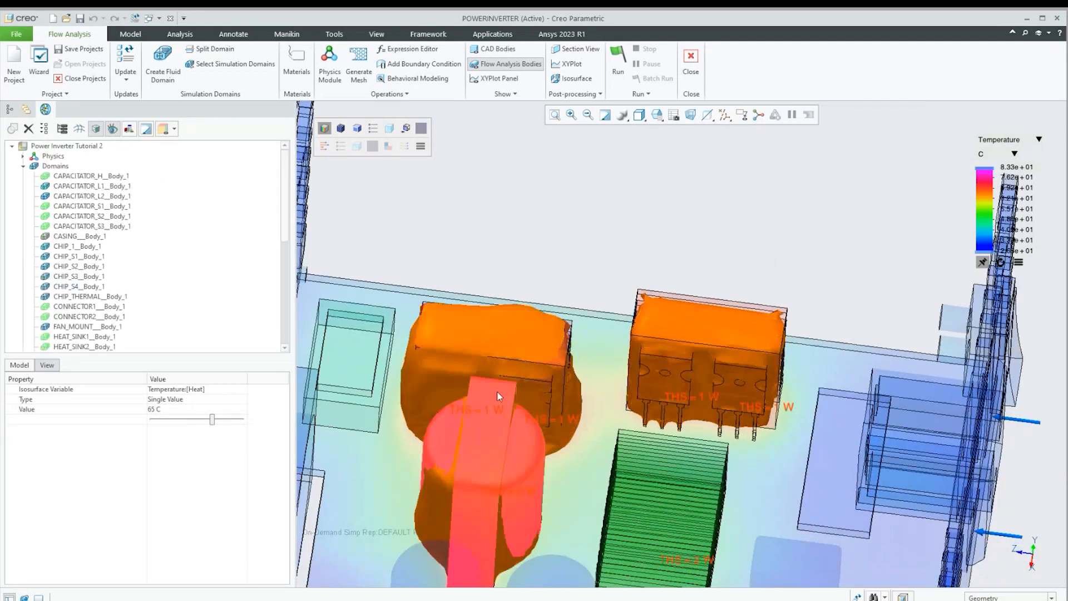
scroll(689, 358, down, 5)
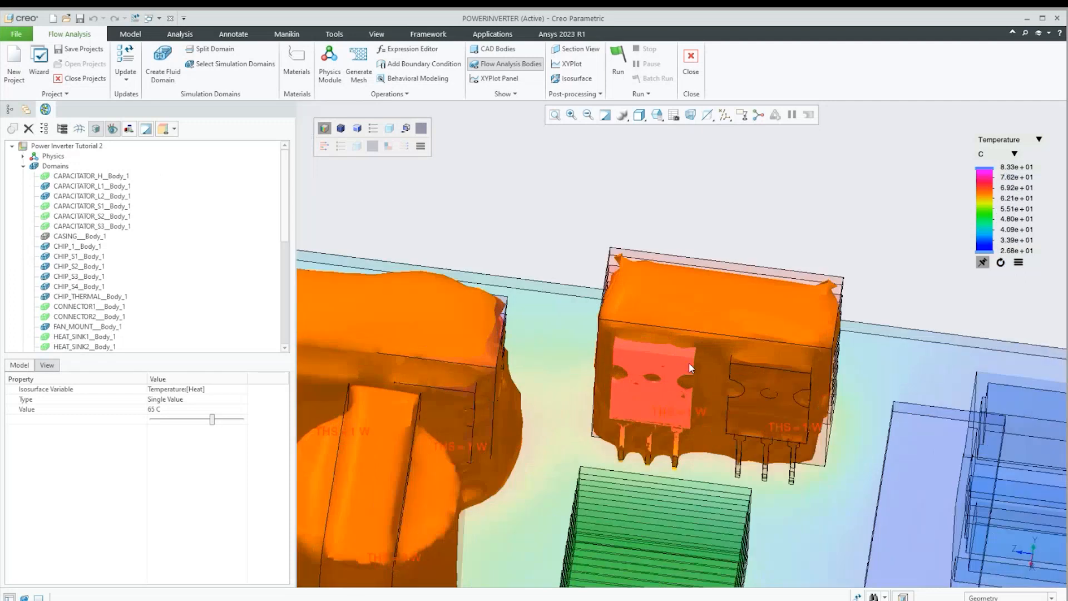
click(616, 433)
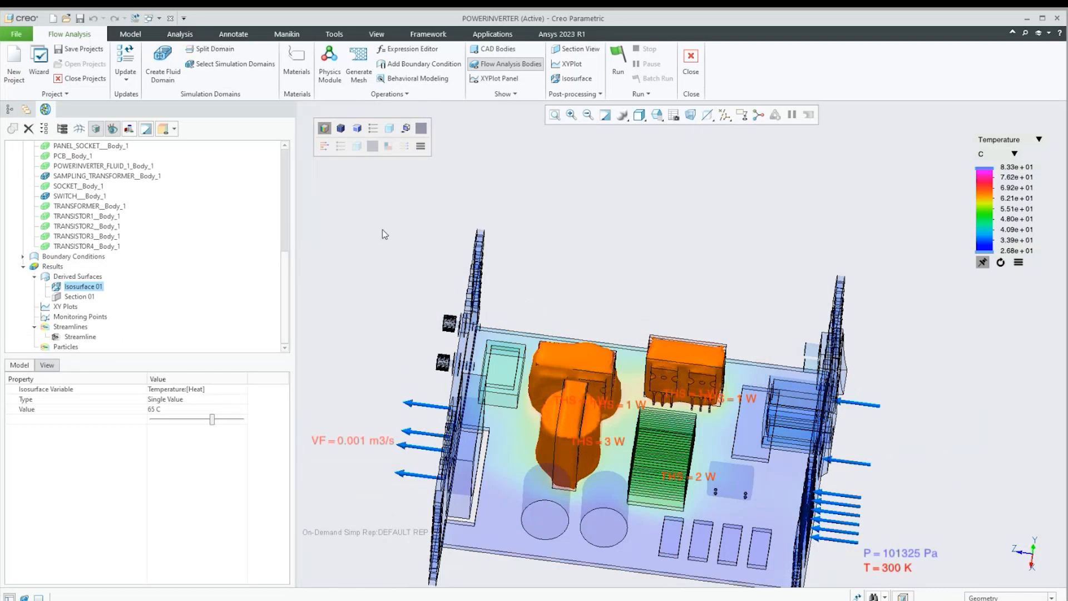
Close Flow Analysis without saving the Power Inverter Tutorial 2 simulation project
click(691, 61)
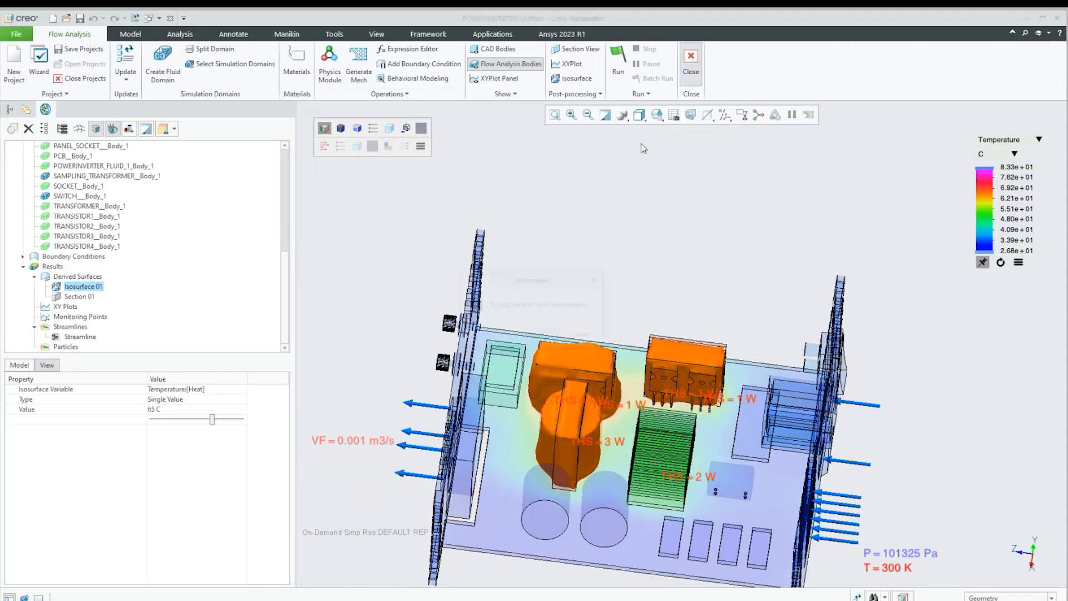
click(541, 336)
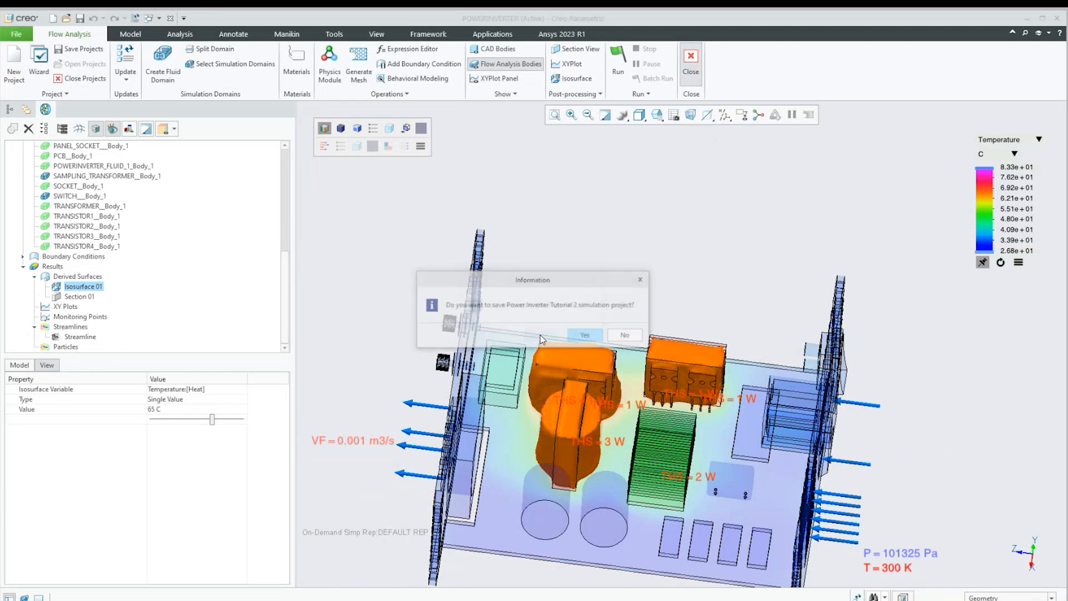
click(627, 336)
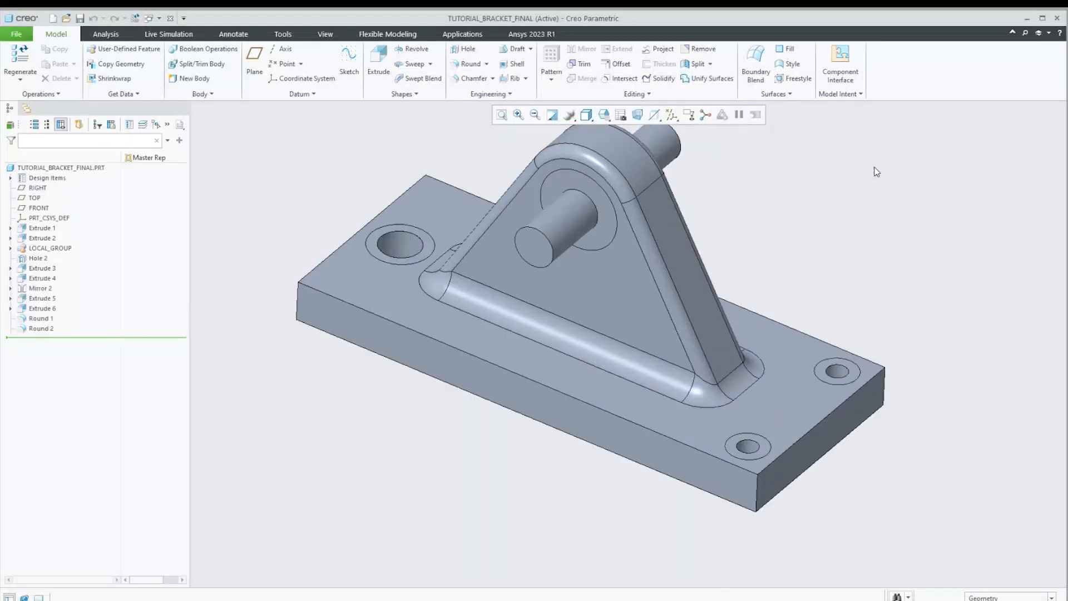
Run the live simulation of the Structure1 study on the tutorial bracket and inspect the stress plot
scroll(875, 169, up, 3)
click(167, 38)
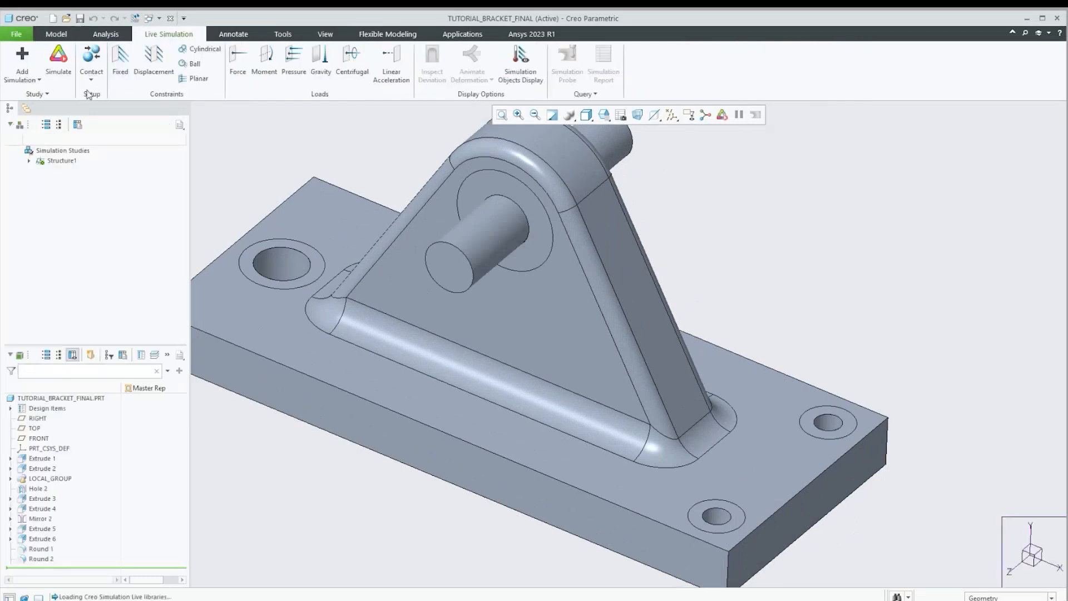
click(57, 66)
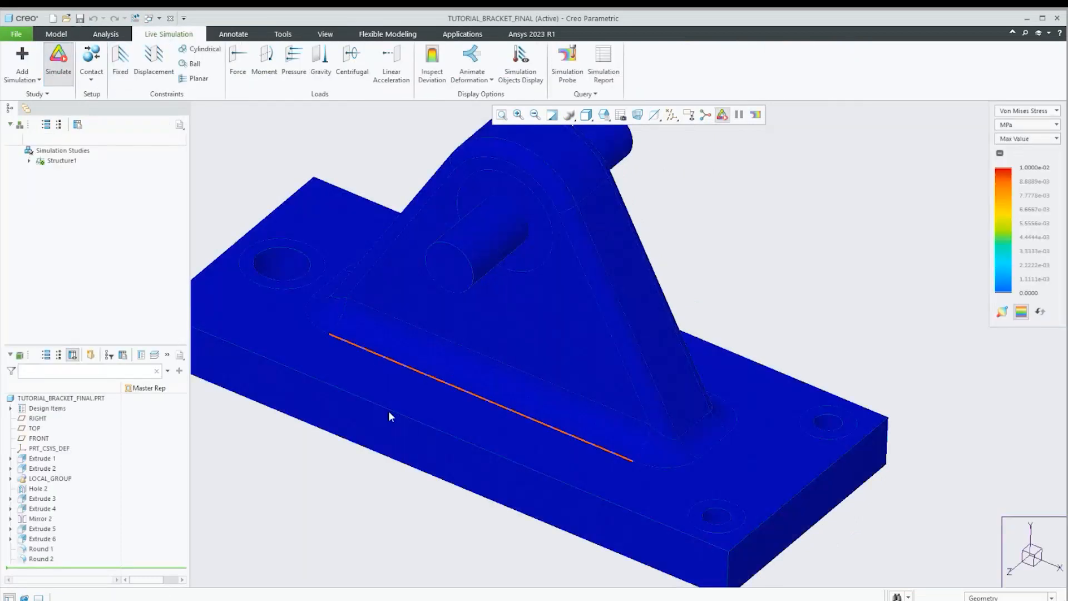
mouse_move(437, 435)
middle_down()
mouse_move(432, 396)
mouse_move(433, 417)
middle_up()
scroll(433, 417, up, 2)
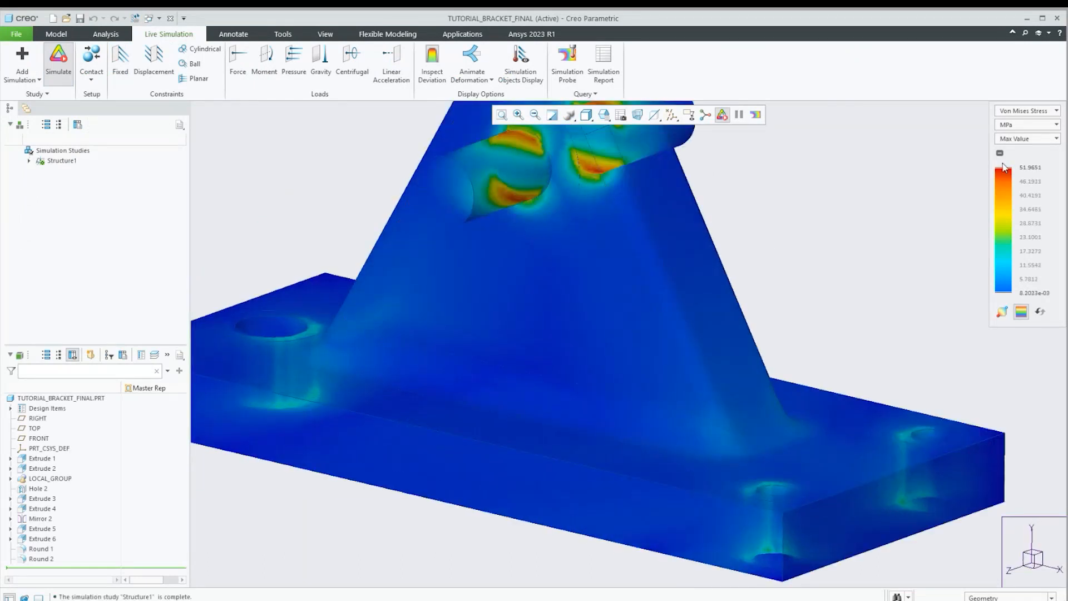
Animate the bracket's Deformation result, and return the plot to Von Mises Stress
click(1014, 111)
click(1005, 135)
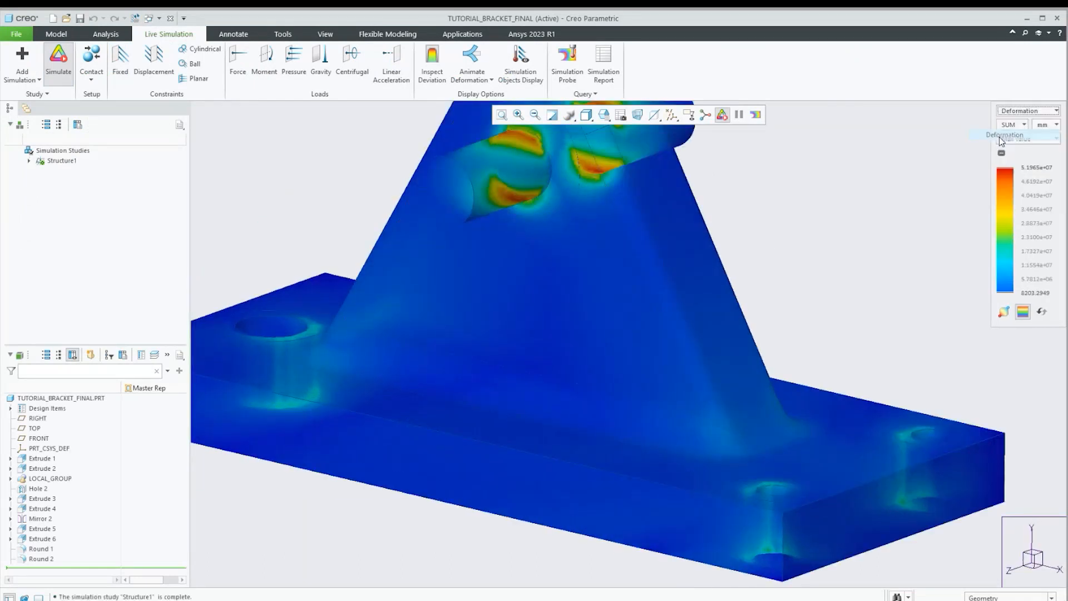
click(471, 61)
scroll(554, 381, down, 4)
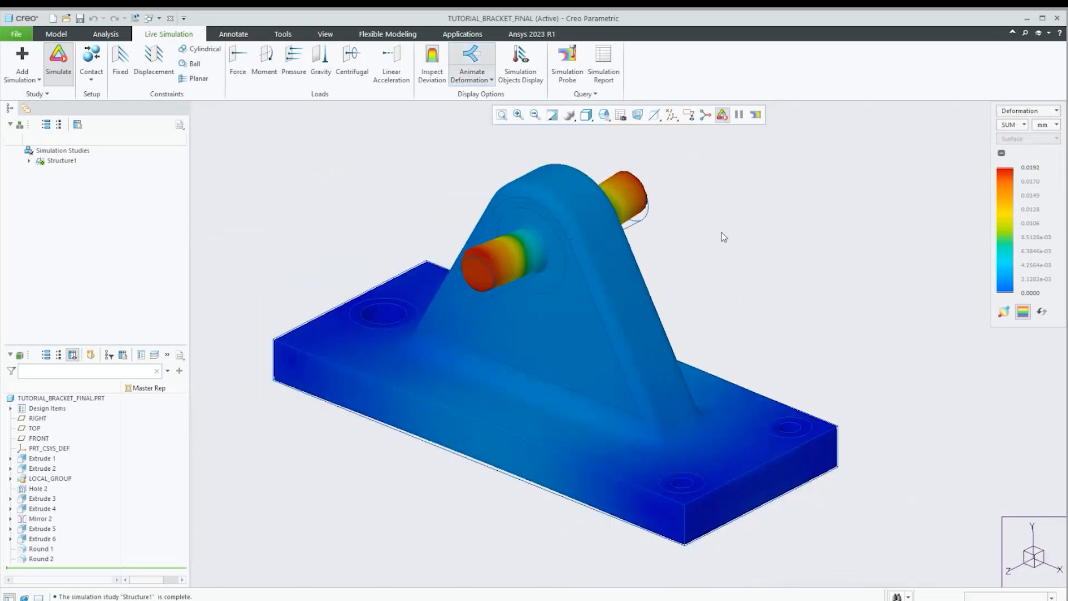
click(1017, 115)
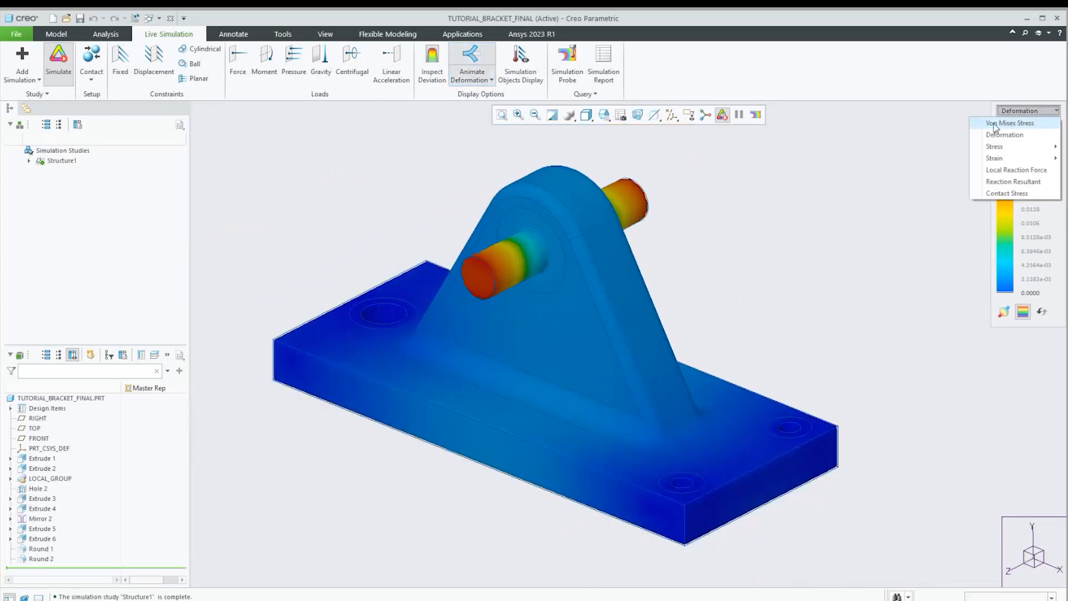
click(1012, 122)
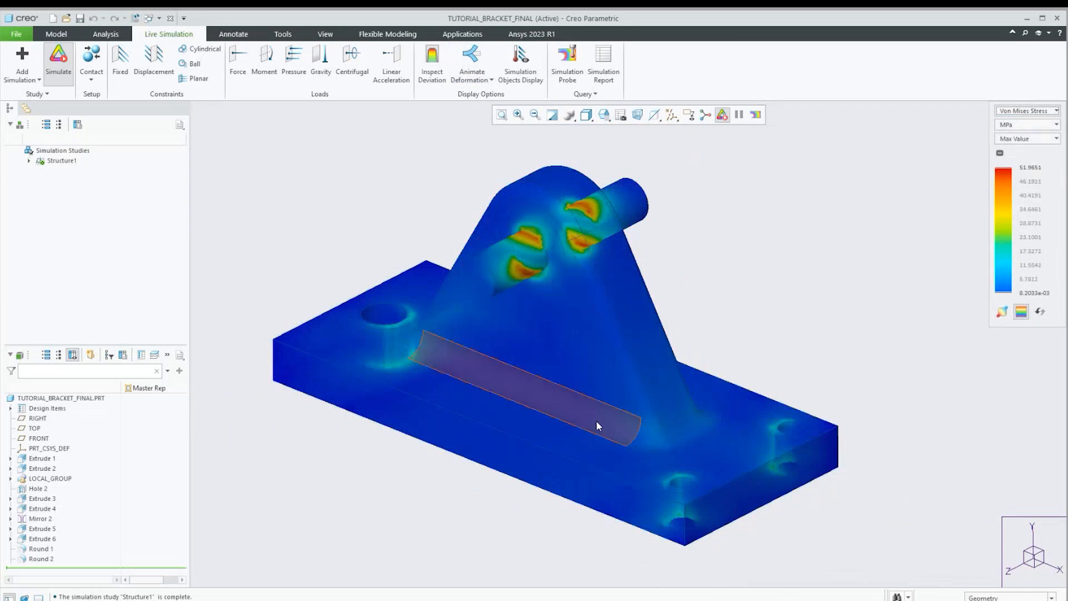
Turn off the live simulation and open the bracket in Generative Design
click(57, 60)
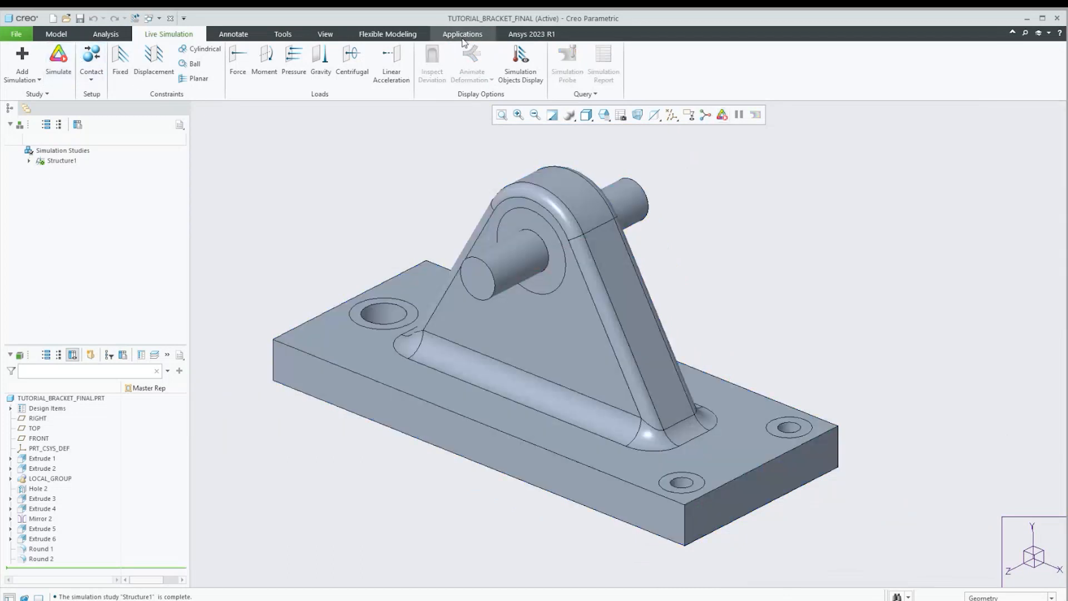
click(462, 34)
click(65, 74)
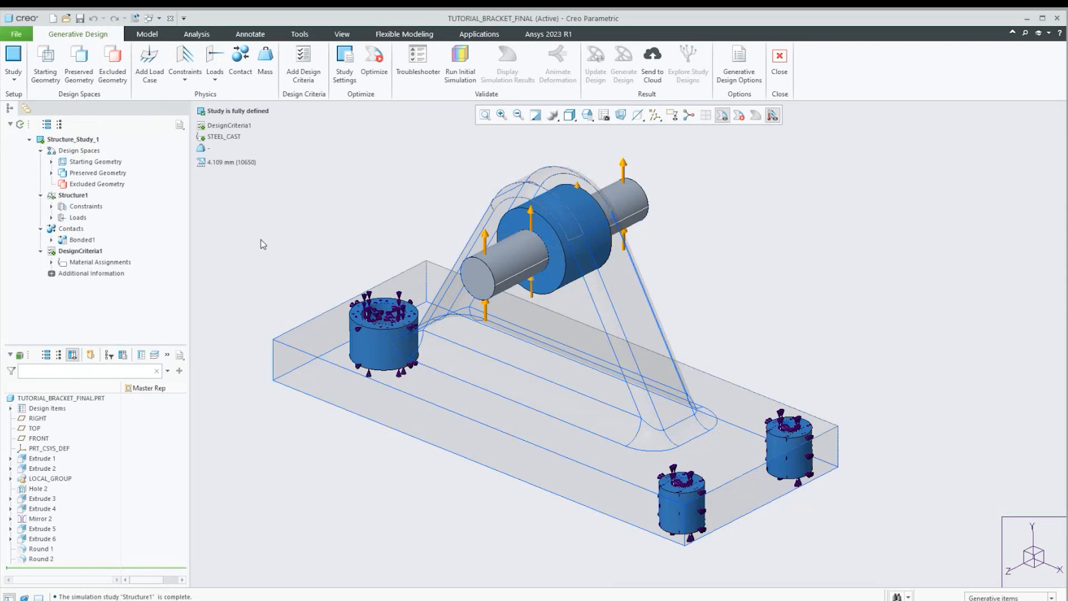
Examine the preserved geometry bodies FIX_K1, FIX_K2, FIX_K3 and KEEP_LOAD in Structure_Study_1
click(52, 173)
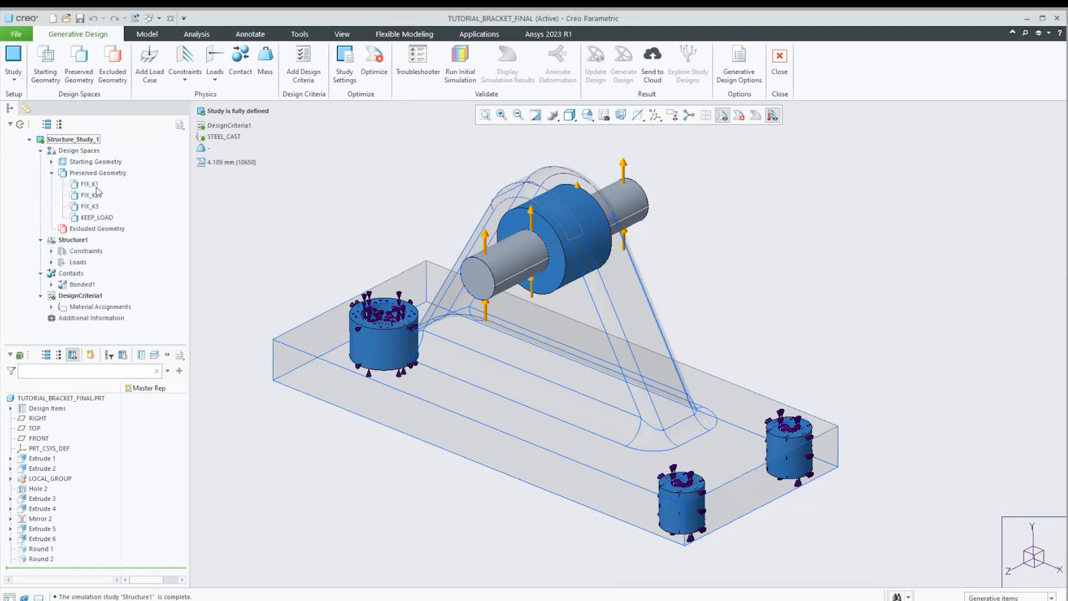
click(82, 175)
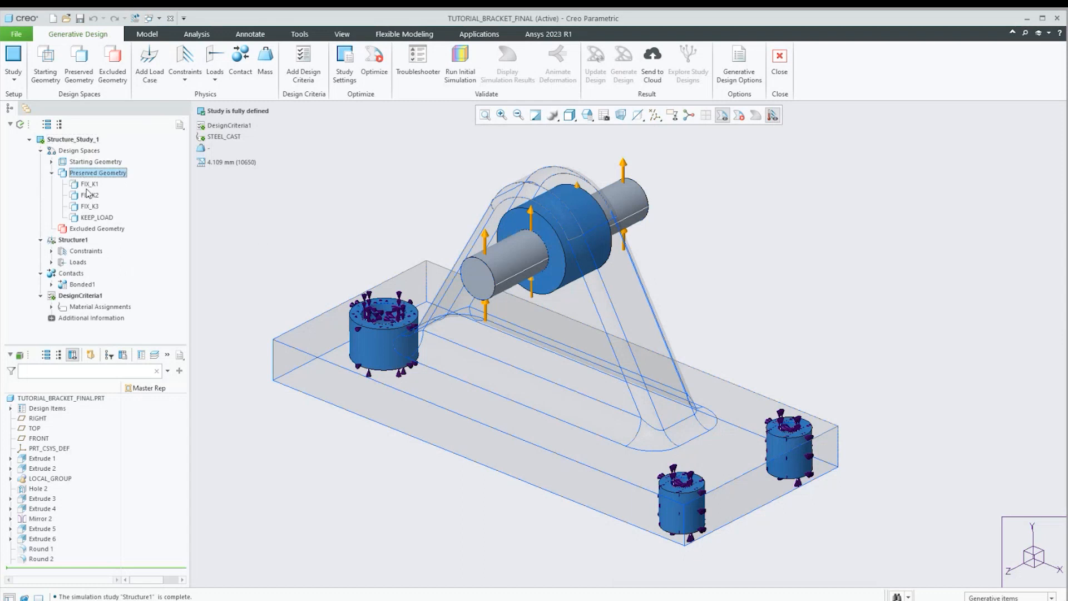
click(88, 195)
click(89, 206)
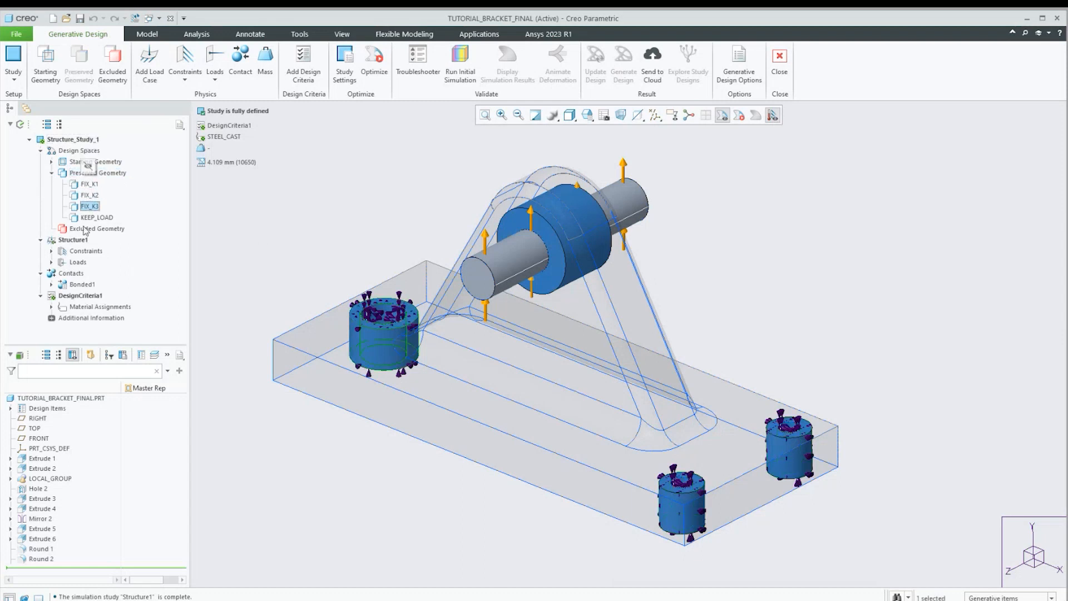
click(93, 217)
click(89, 205)
click(86, 195)
click(79, 184)
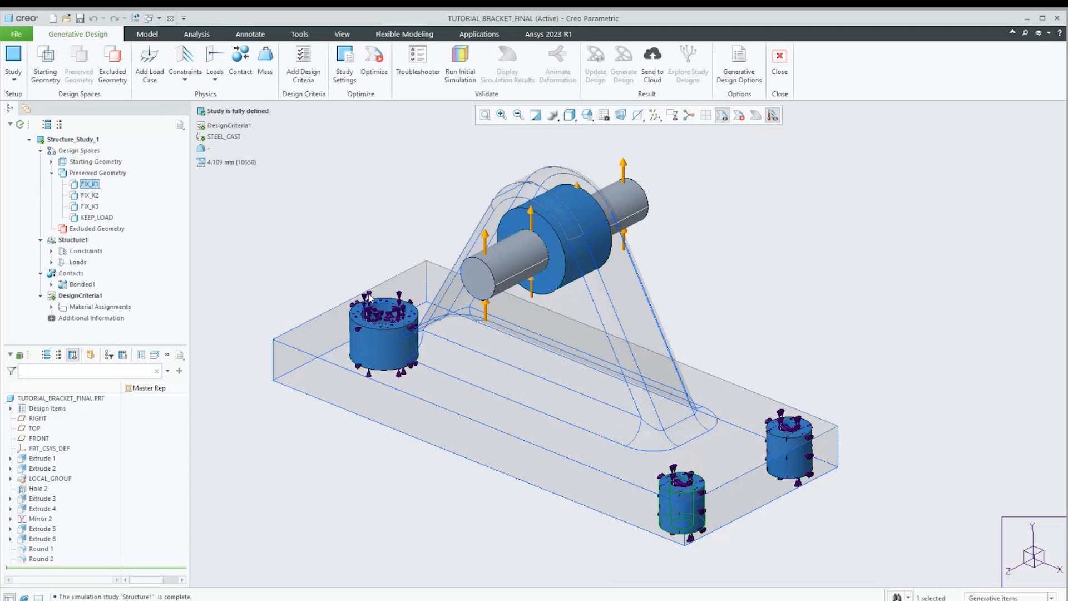
mouse_move(453, 360)
middle_down()
mouse_move(471, 354)
mouse_move(488, 294)
mouse_move(483, 340)
mouse_move(471, 338)
middle_up()
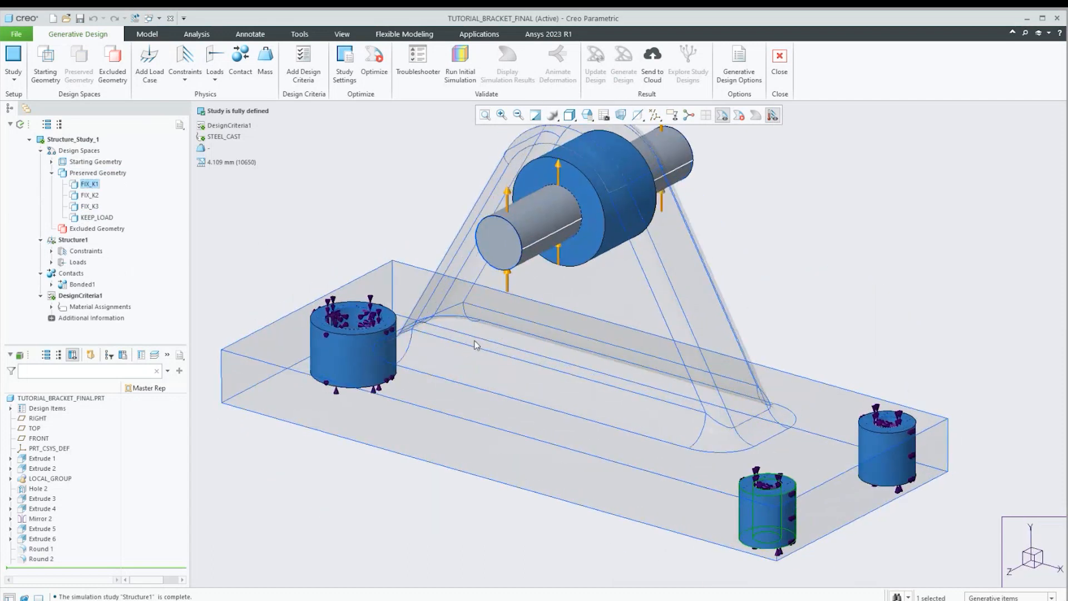
scroll(469, 337, up, 2)
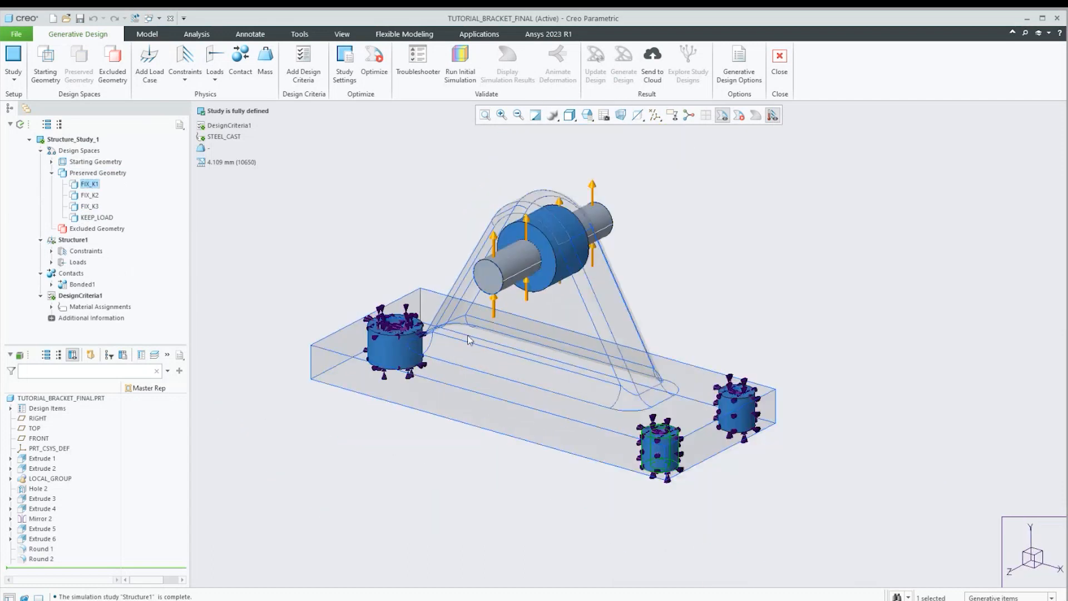
click(51, 173)
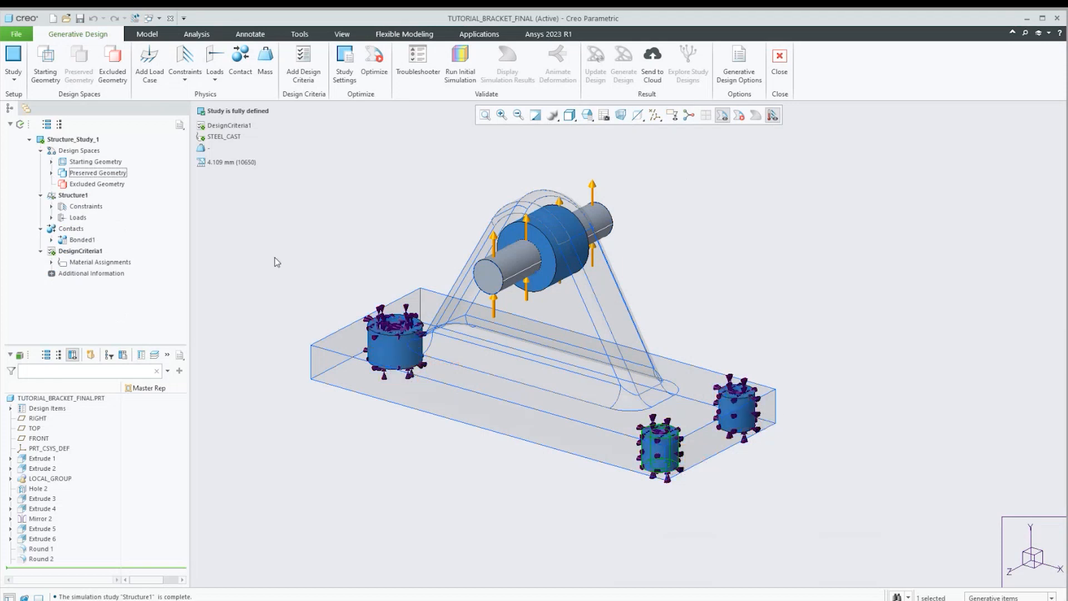
Expand the constraints and loads of Structure1 and open the definition of DesignCriteria1
click(76, 252)
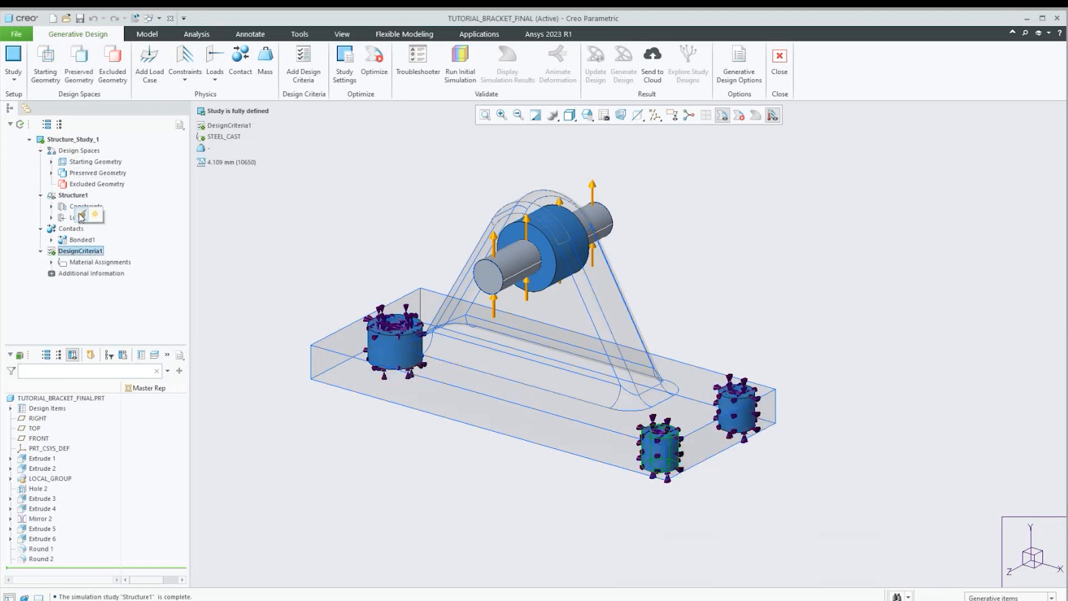
click(304, 288)
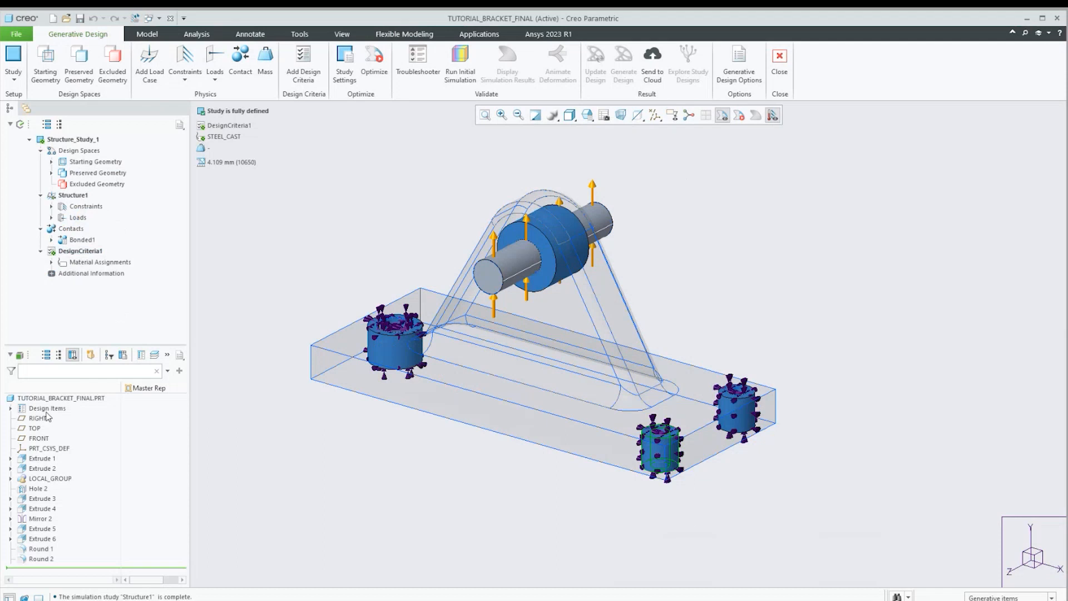
click(52, 217)
click(52, 207)
click(79, 273)
click(80, 235)
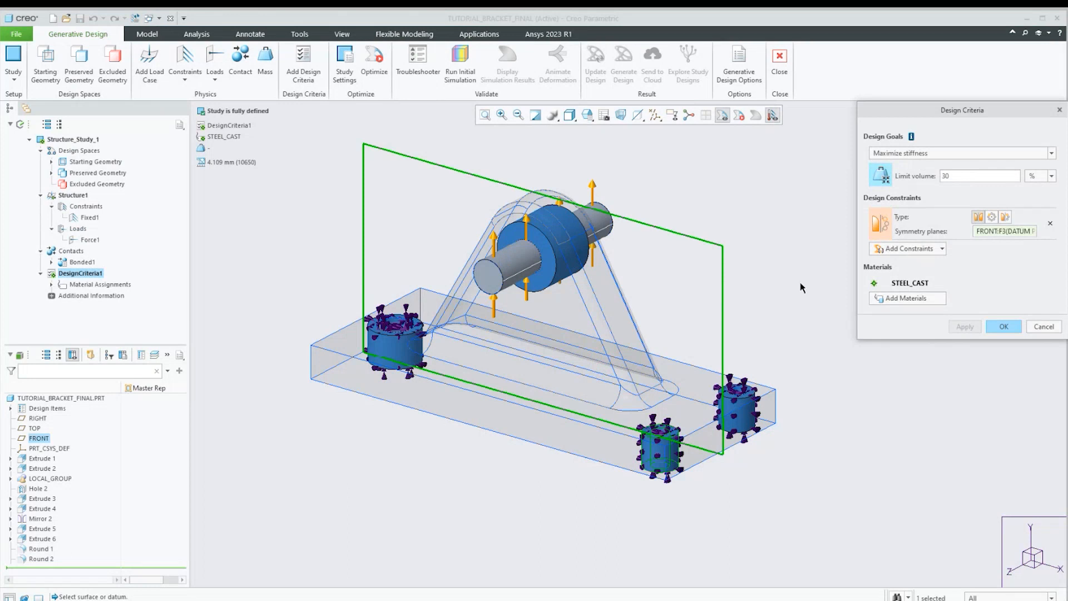
Review the manufacturing and geometric constraints available for DesignCriteria1, and cancel out of its definition
click(901, 251)
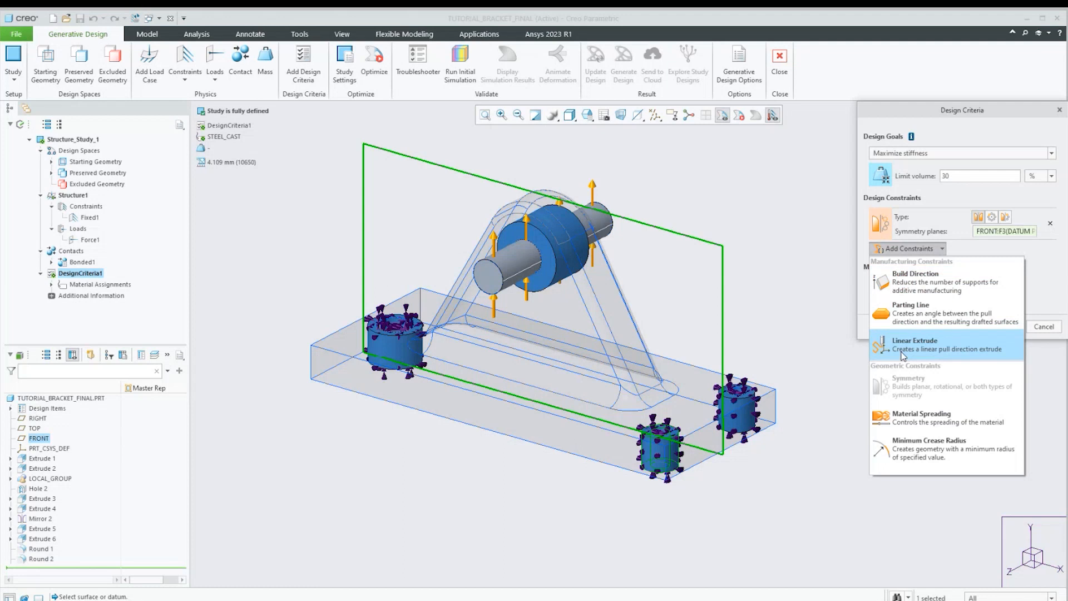
click(864, 310)
click(1044, 327)
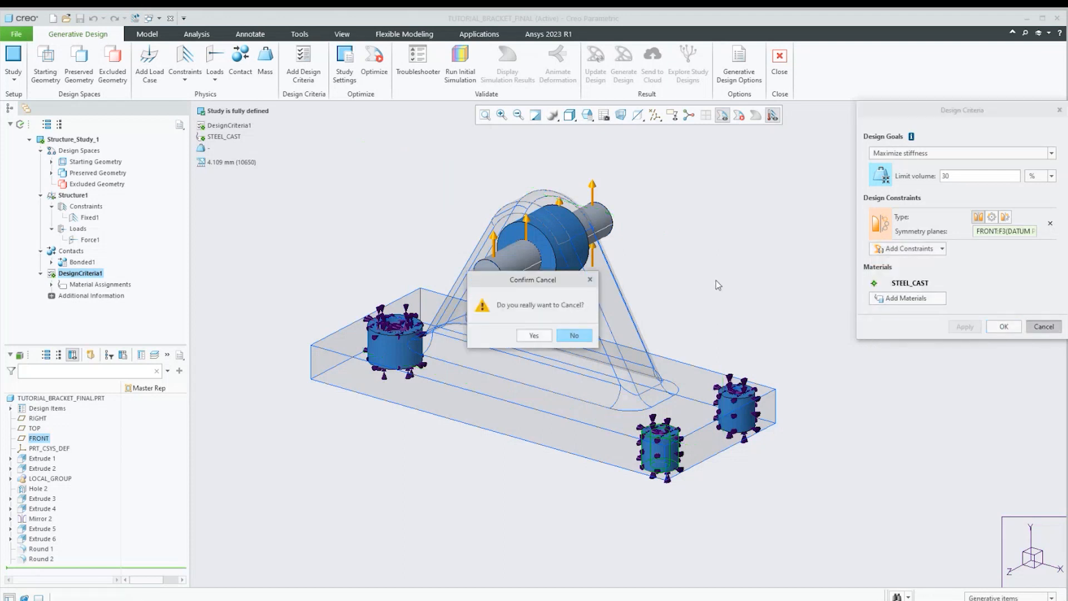
click(546, 336)
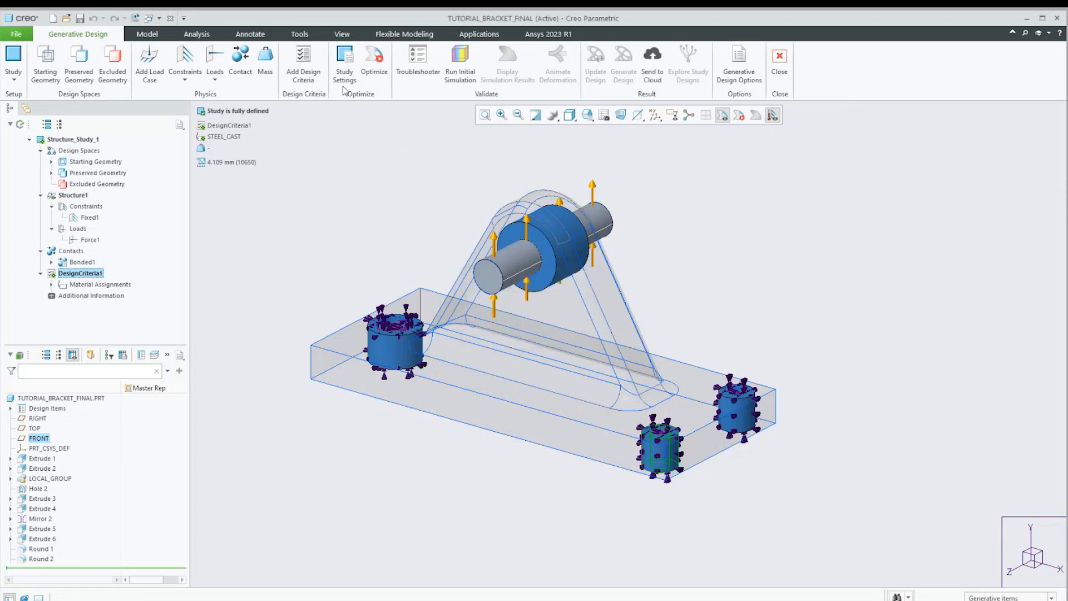
Run the optimization of Structure_Study_1 and display its simulation results on the optimized bracket
click(375, 68)
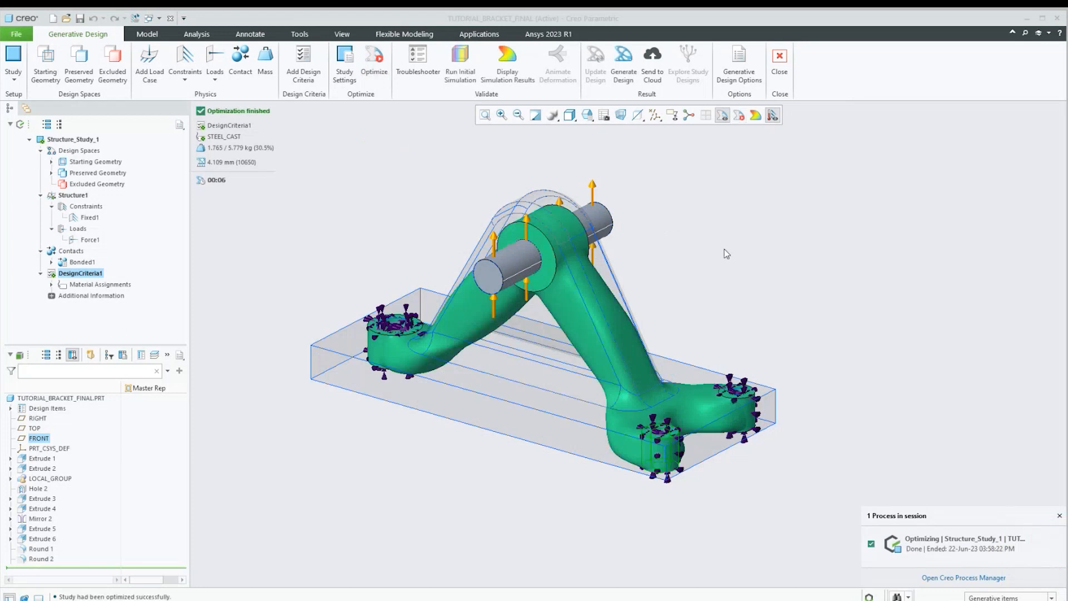
click(507, 65)
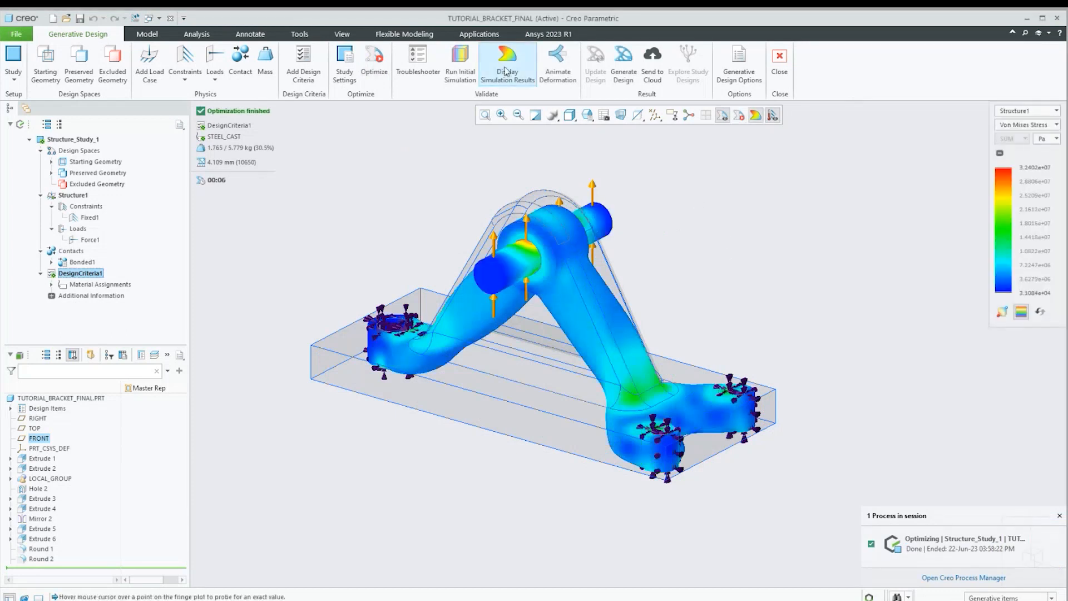
View the Structure1 results as Displacement instead of Von Mises Stress, and turn off the results display
click(1021, 111)
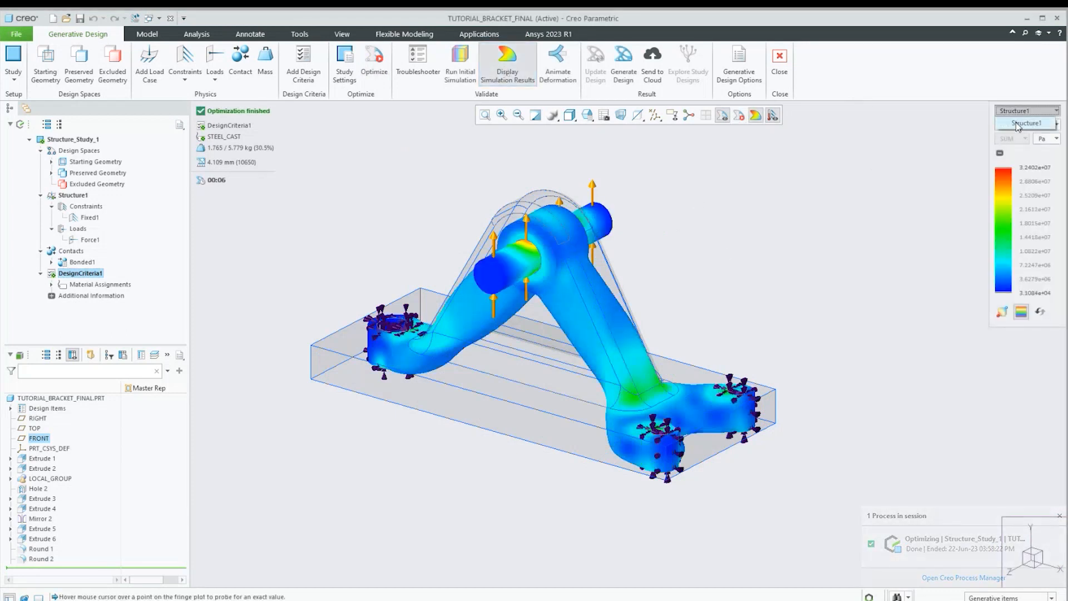
click(1014, 110)
click(1021, 124)
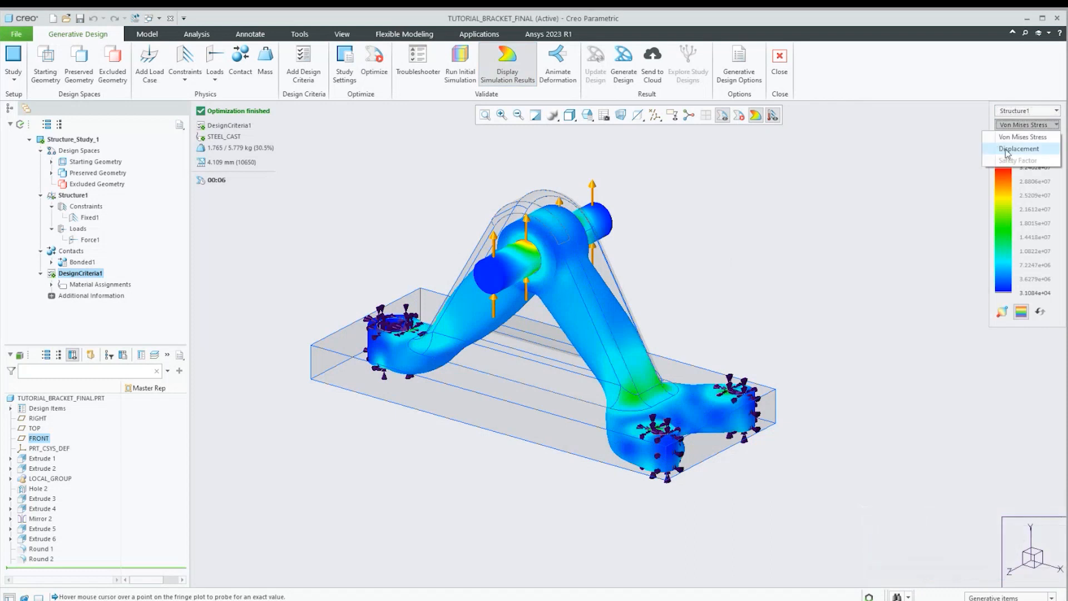
click(1009, 154)
click(1030, 111)
click(1016, 124)
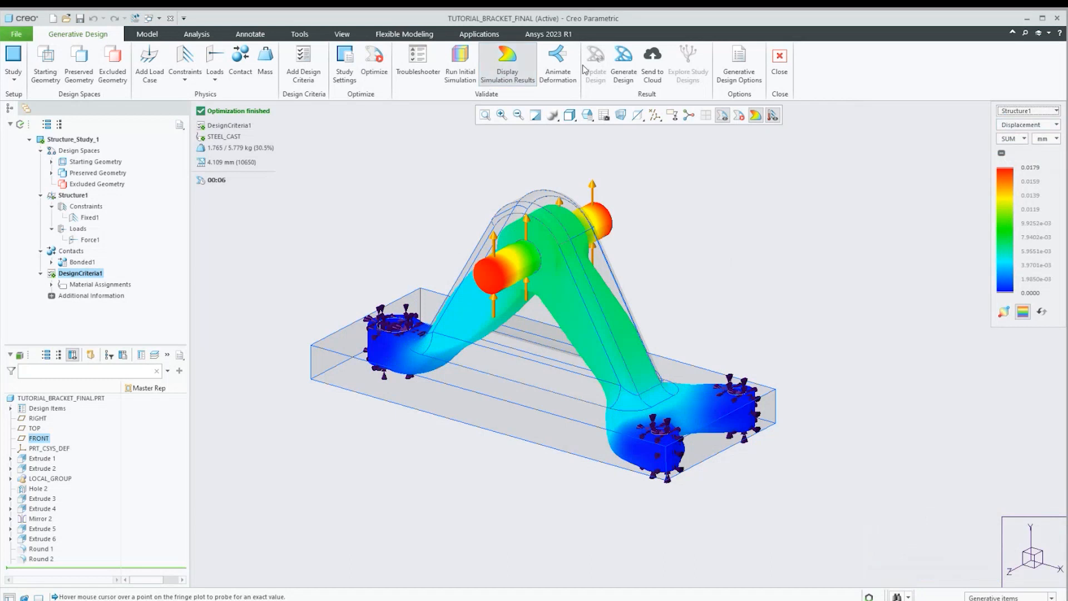
click(511, 68)
Generate the optimized design as a new part with Reconstructed geometry output, saved under the file name PRT0001
click(624, 58)
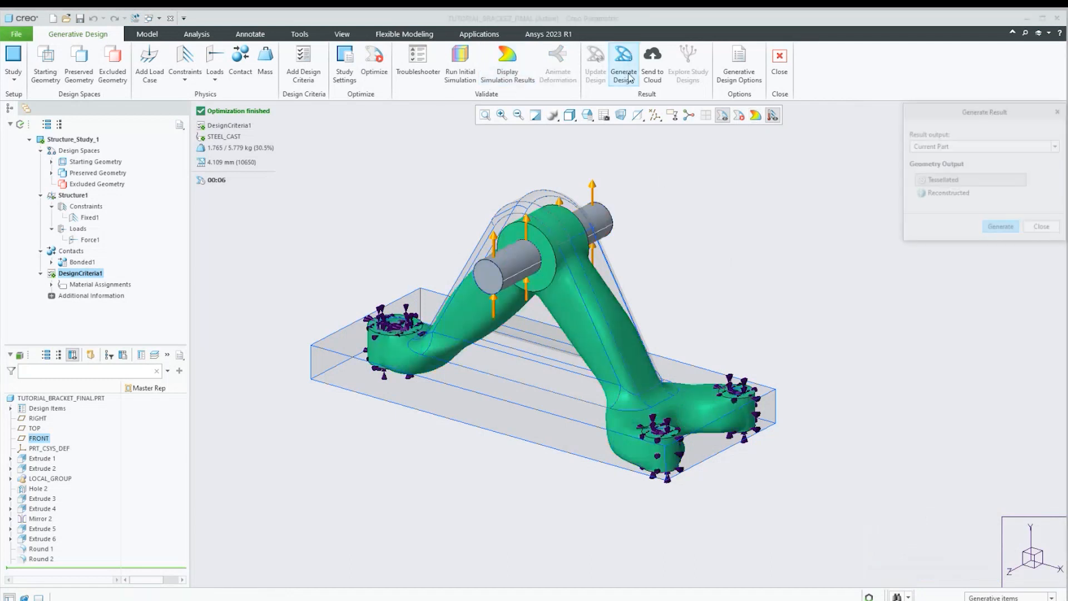
click(924, 147)
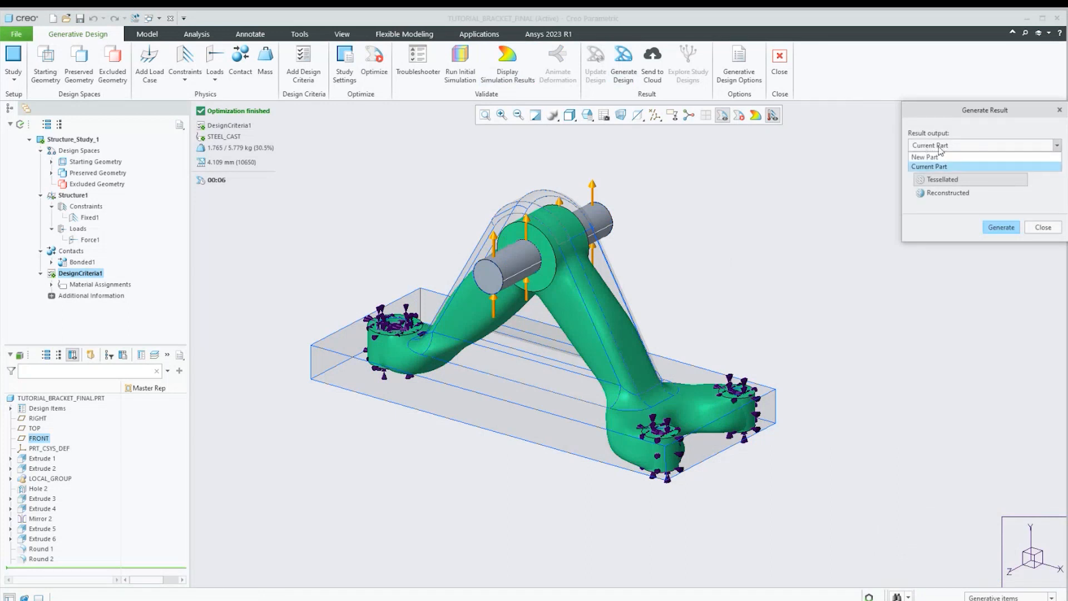
click(935, 170)
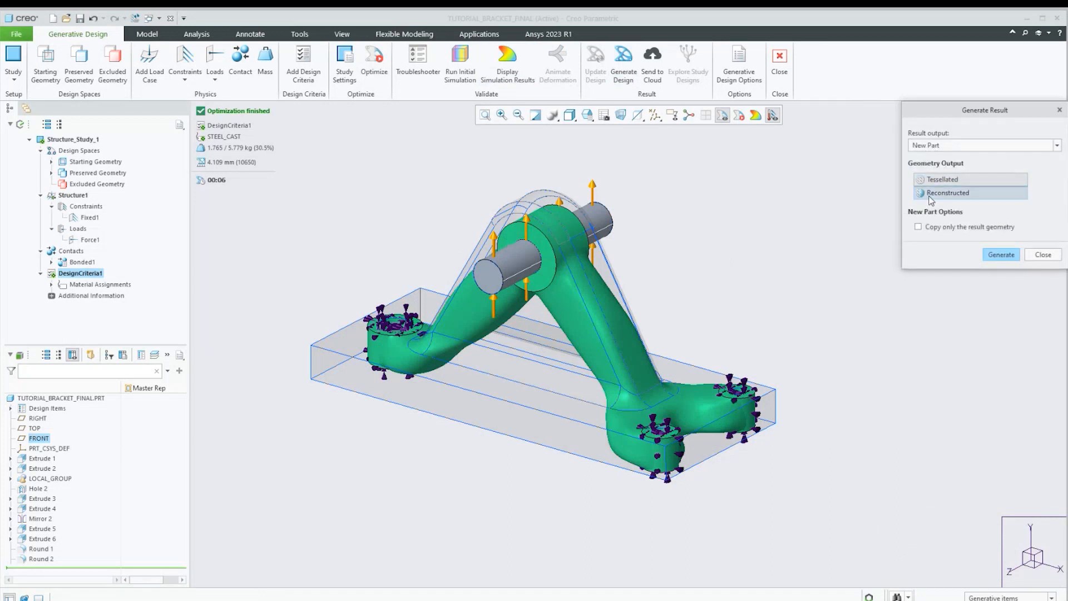
click(946, 192)
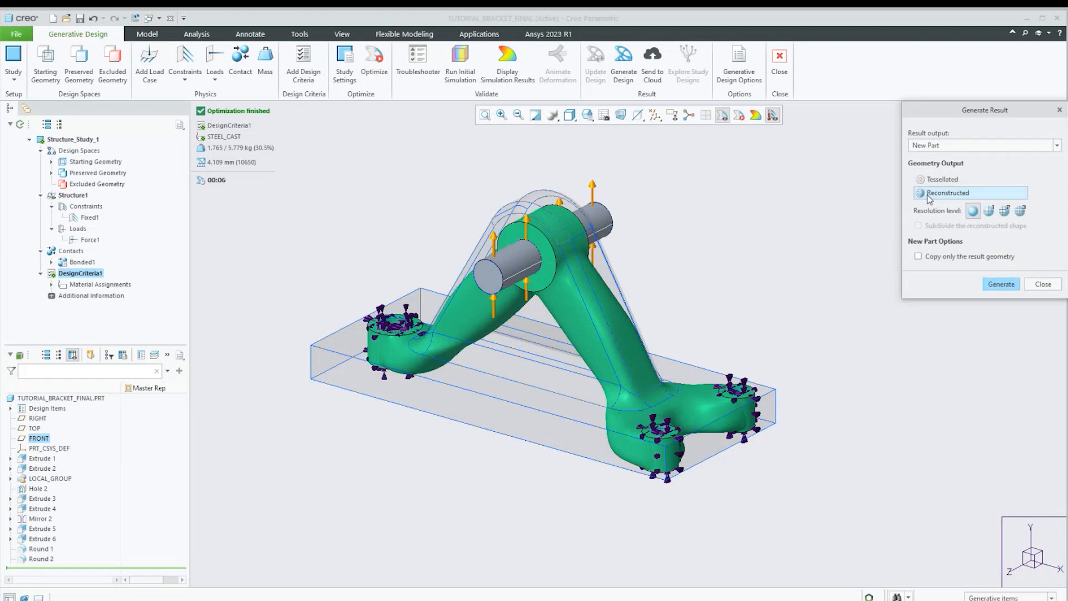
click(996, 283)
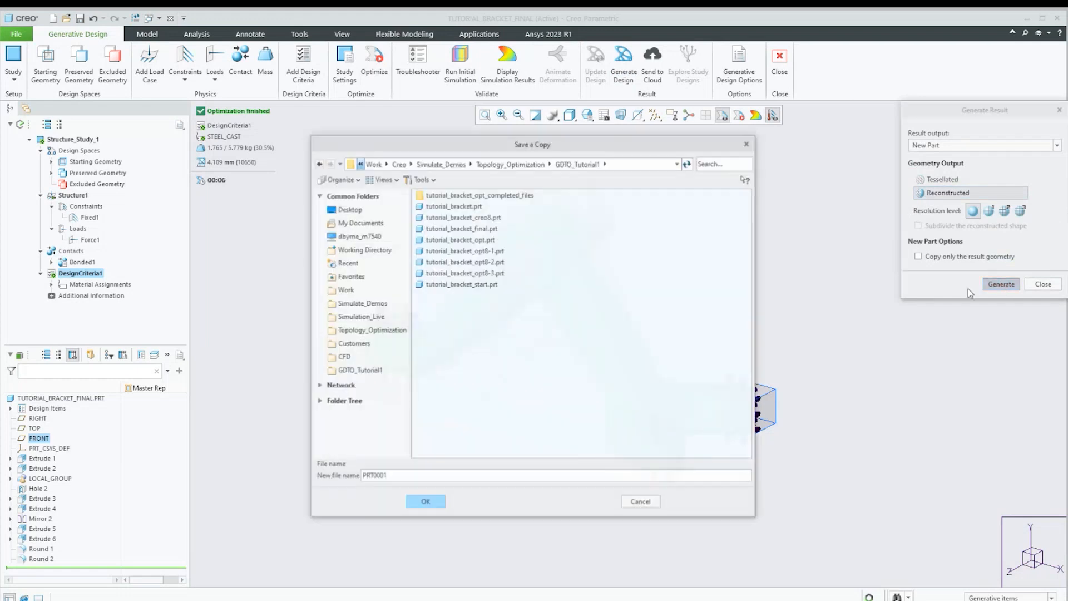
click(424, 503)
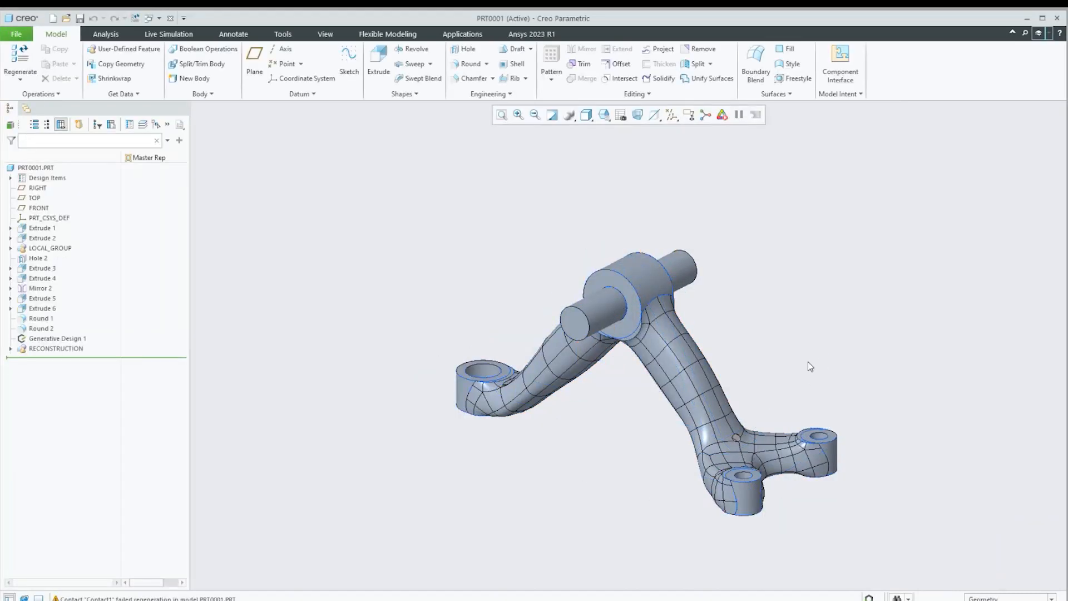
Expand the RECONSTRUCTION group and suppress its INTERSECT_STARTING_BODY feature
scroll(856, 385, up, 2)
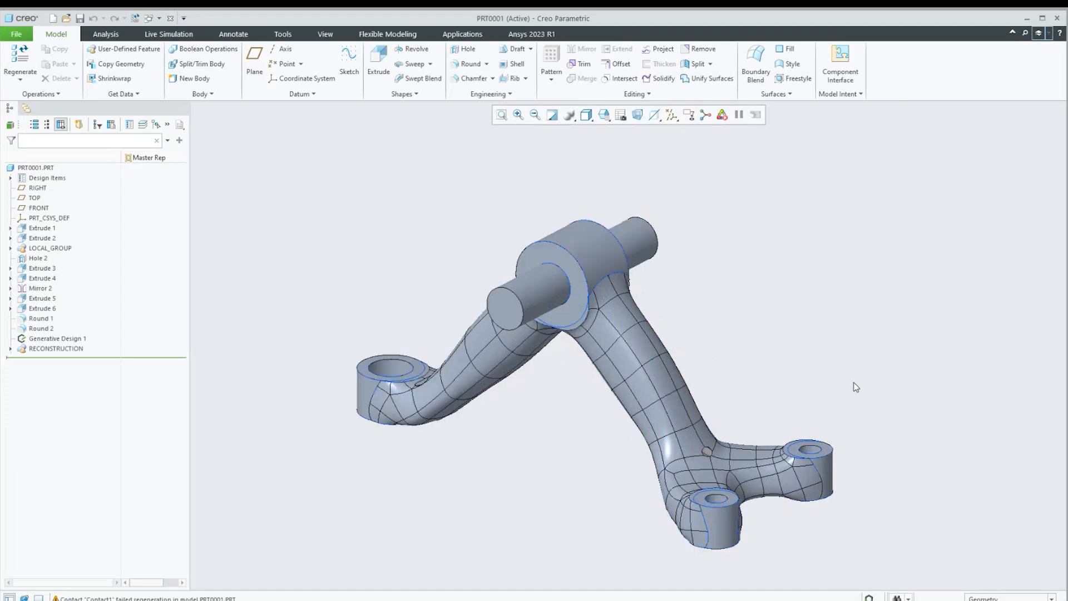
middle_drag(803, 356, 777, 371)
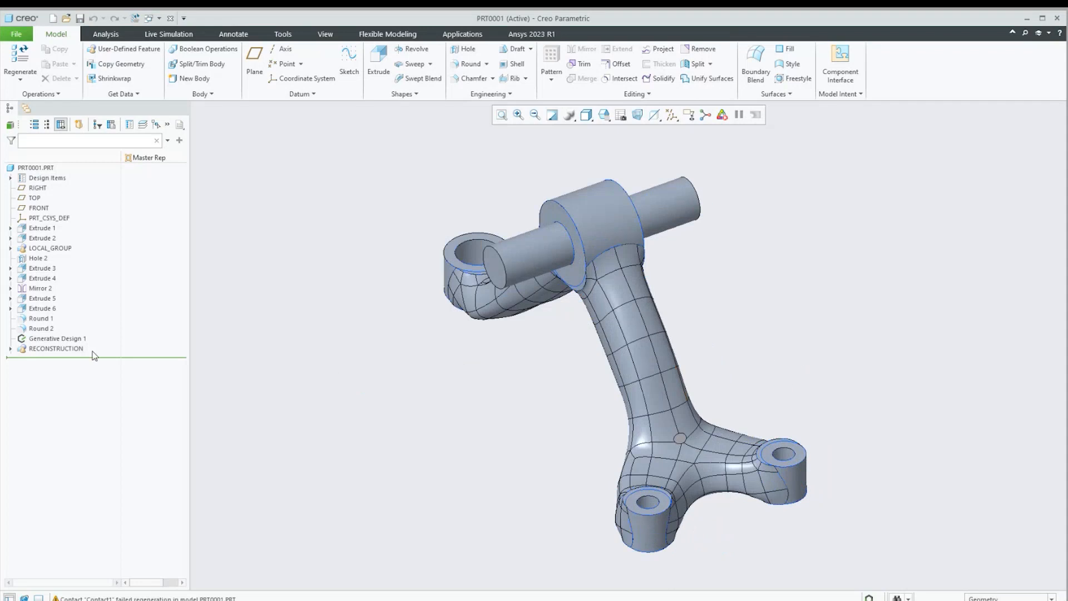
click(11, 350)
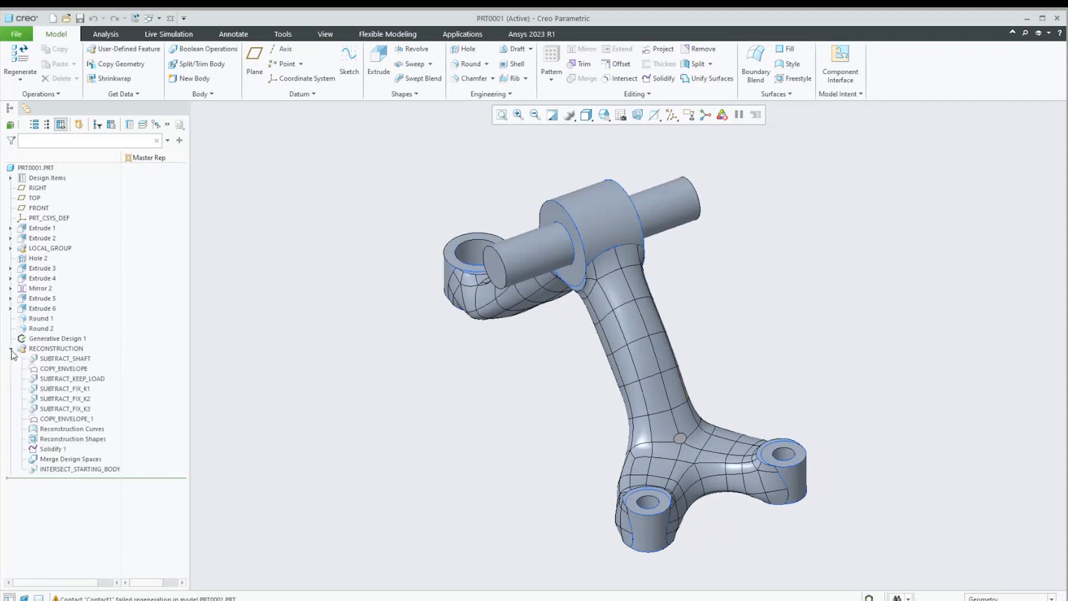
click(81, 468)
click(112, 400)
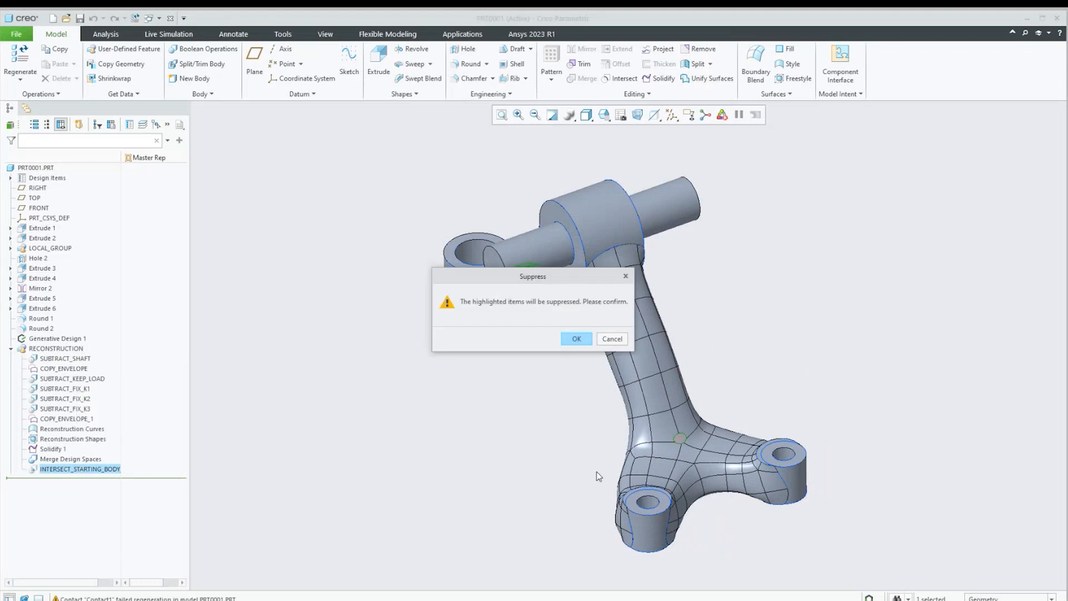
click(575, 339)
middle_drag(558, 369, 509, 420)
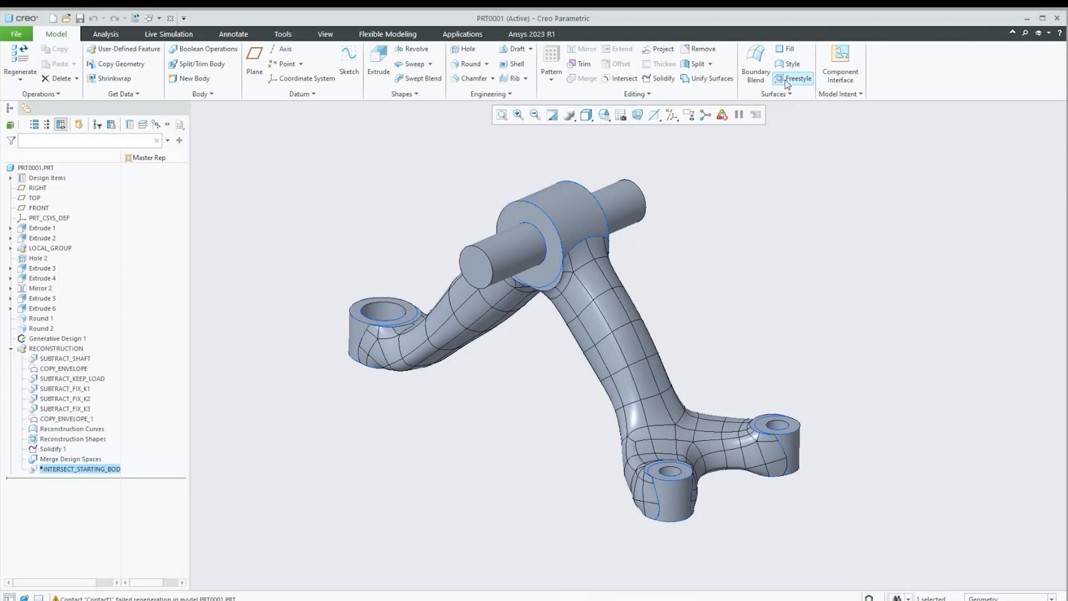
Edit the Reconstruction Shapes freestyle feature by pulling the mesh face where the leg splits into two feet outward, and accept the change
mouse_move(762, 361)
middle_down()
mouse_move(741, 363)
mouse_move(749, 356)
mouse_move(747, 403)
middle_up()
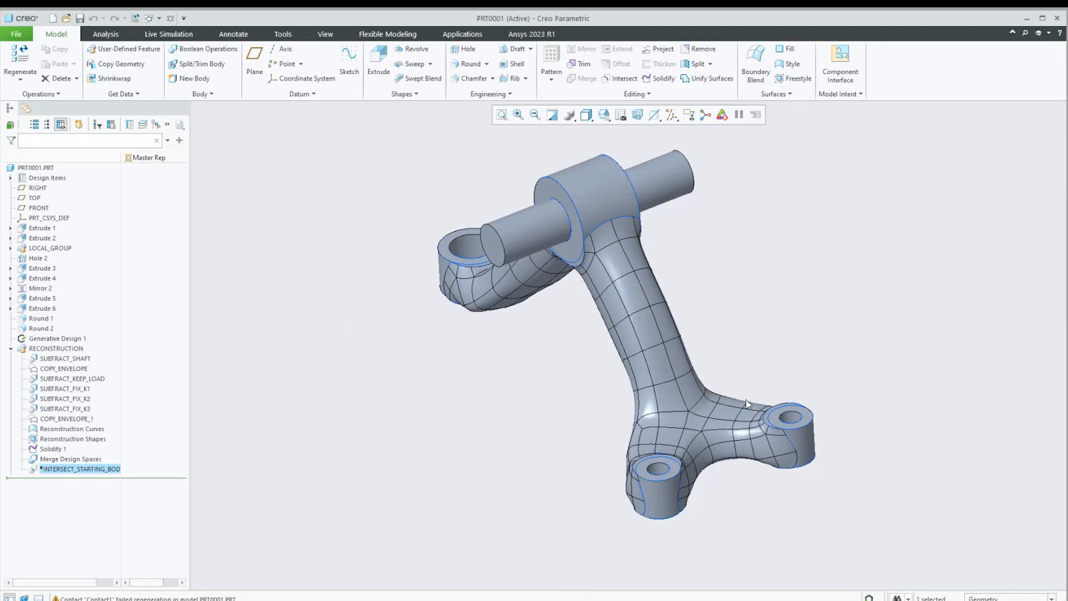
click(698, 424)
click(713, 356)
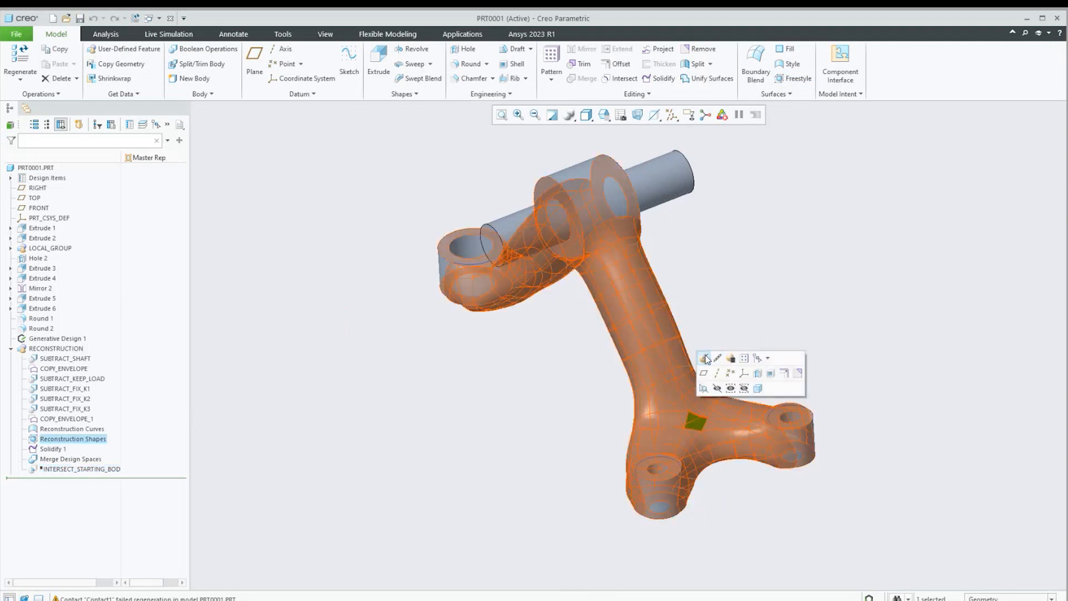
click(696, 425)
mouse_move(711, 434)
middle_down()
mouse_move(717, 424)
mouse_move(710, 432)
middle_up()
drag(696, 388, 691, 361)
middle_drag(720, 465, 761, 508)
scroll(698, 368, down, 4)
middle_drag(699, 367, 615, 385)
click(682, 61)
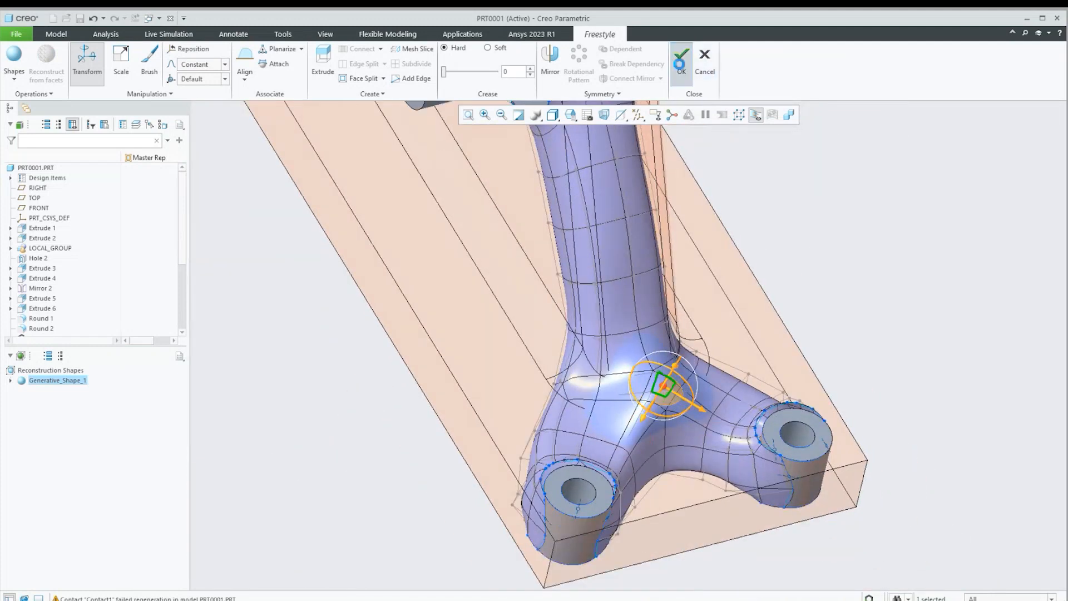
mouse_move(665, 463)
middle_down()
mouse_move(643, 411)
mouse_move(678, 262)
middle_up()
click(689, 520)
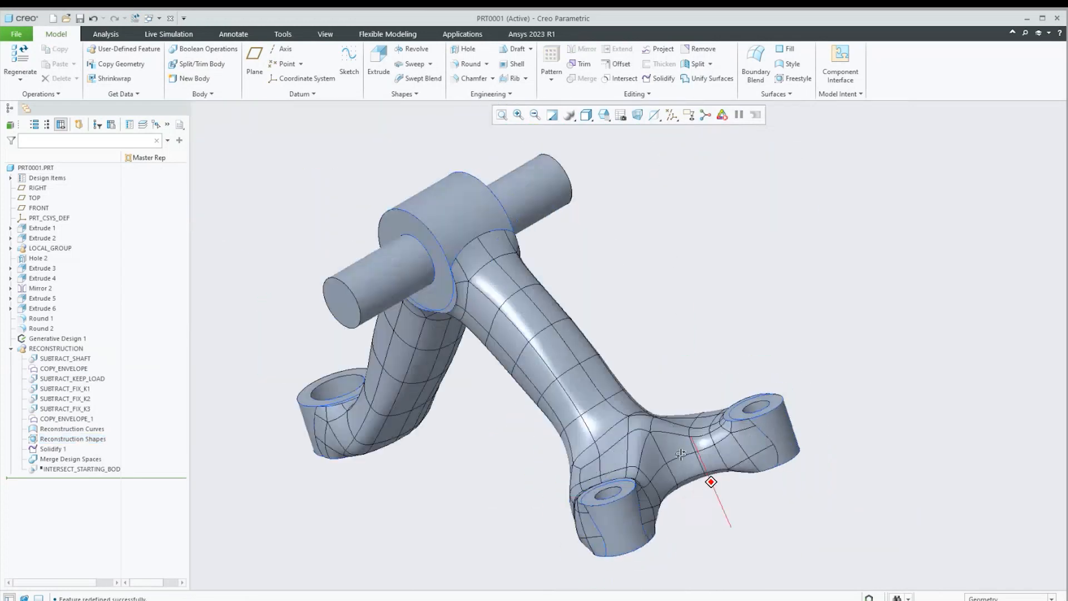